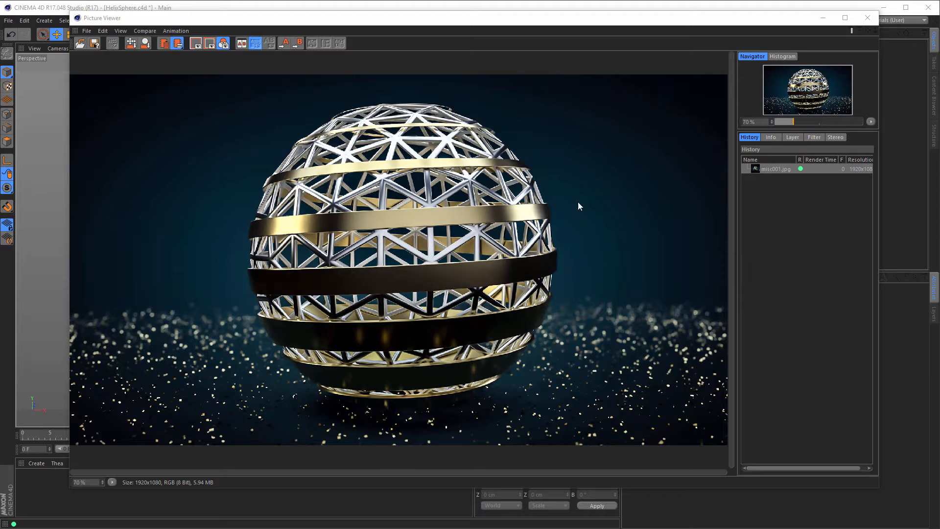
- Close the rendered preview and add an Arc spline with a start angle of 90° and an end angle of -90°
click(868, 18)
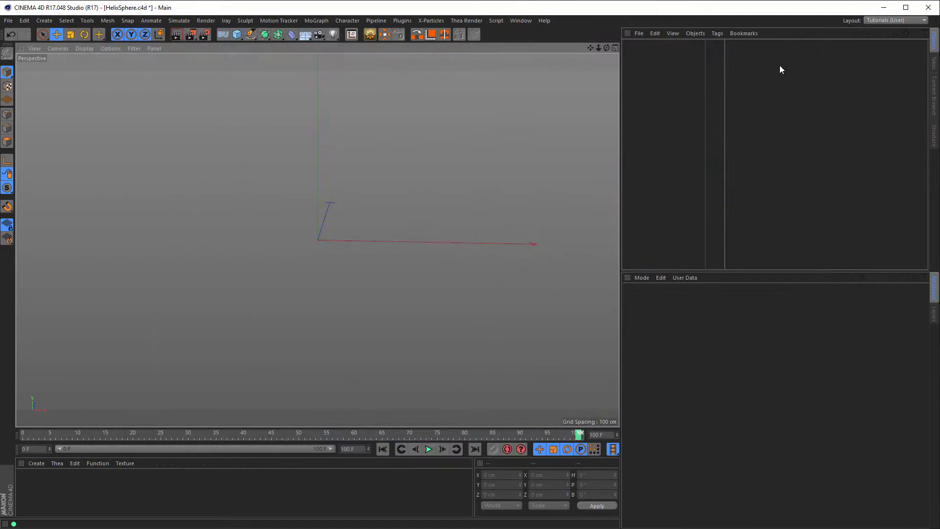
click(251, 34)
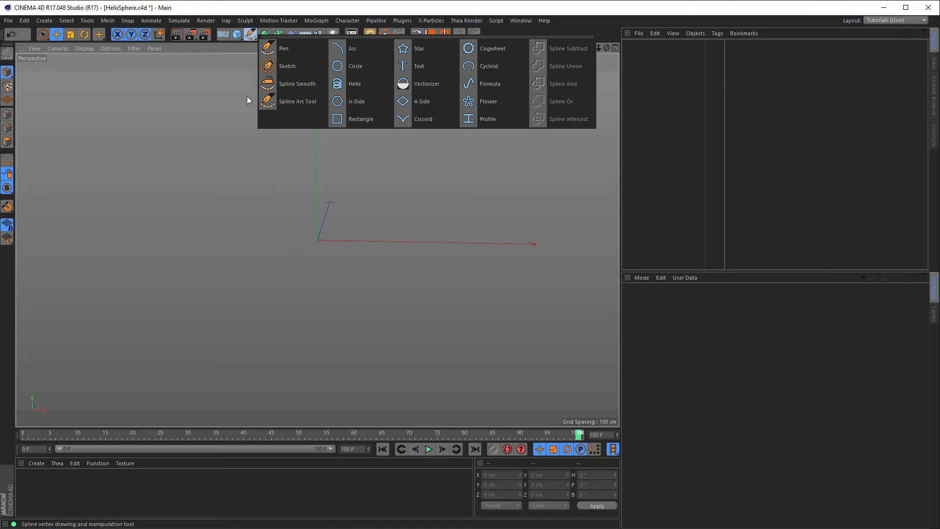
click(353, 49)
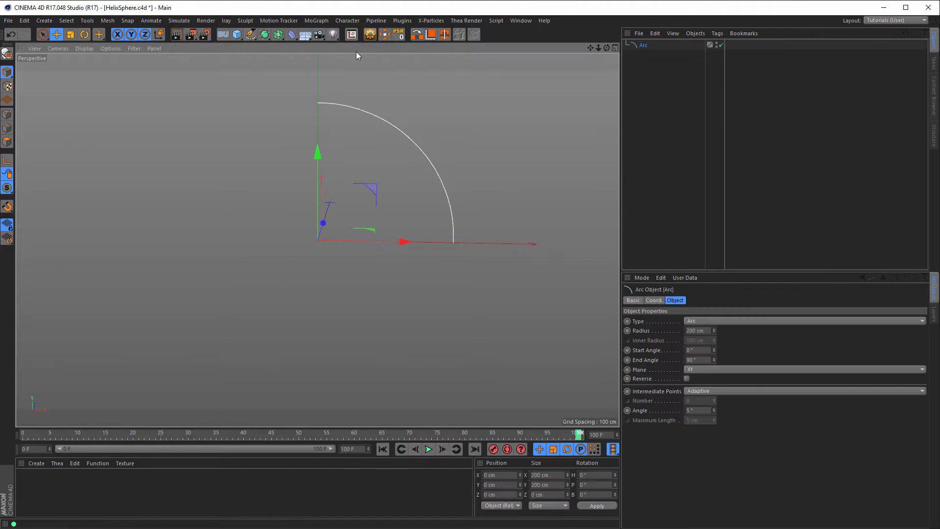
click(696, 350)
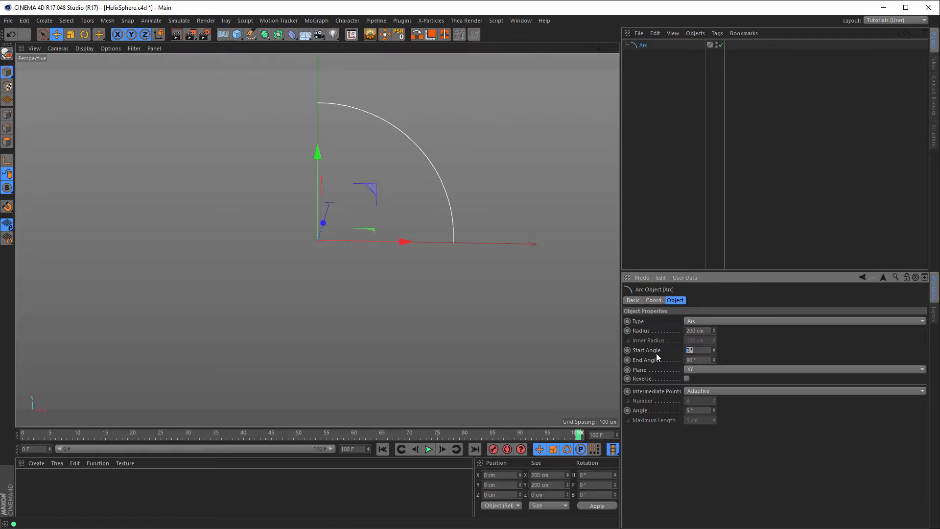
text(90)
key(Tab)
text(-90)
key(Return)
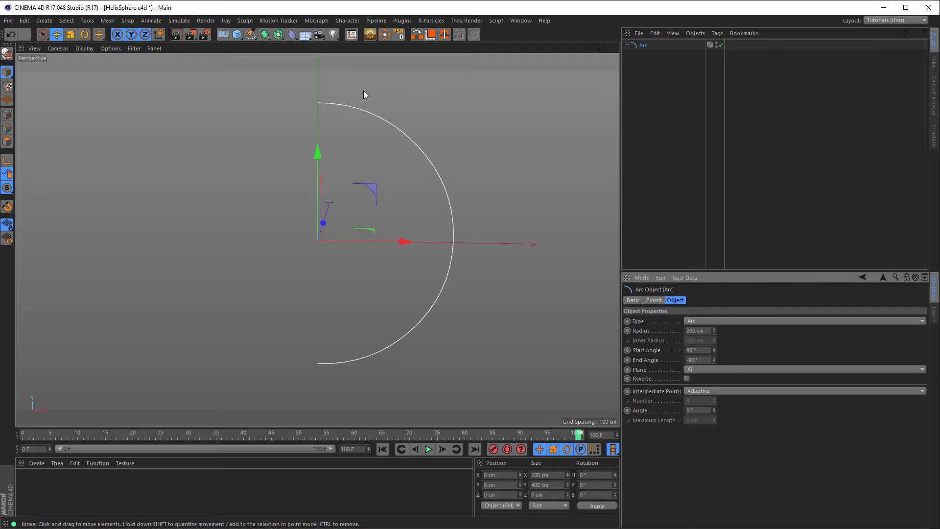
- Add a Null object and set its display shape to Cube
click(237, 35)
click(273, 50)
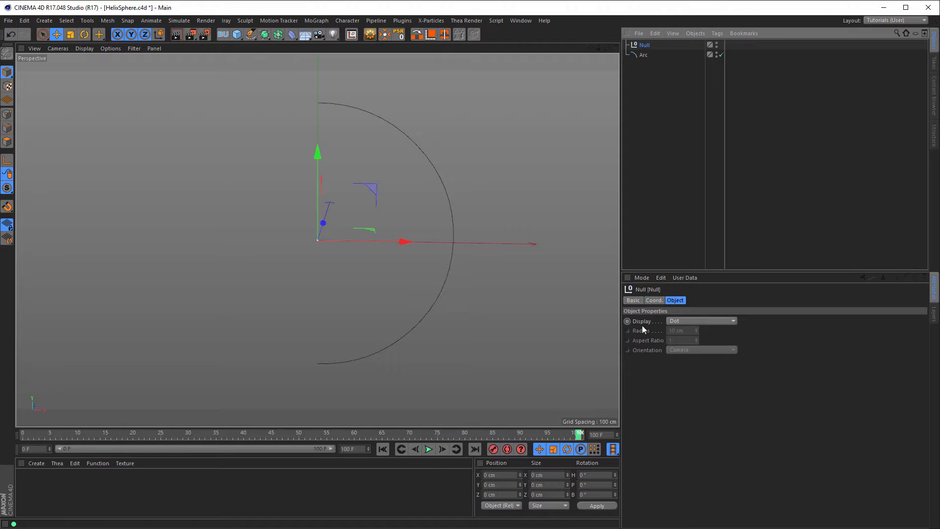
click(692, 321)
click(682, 448)
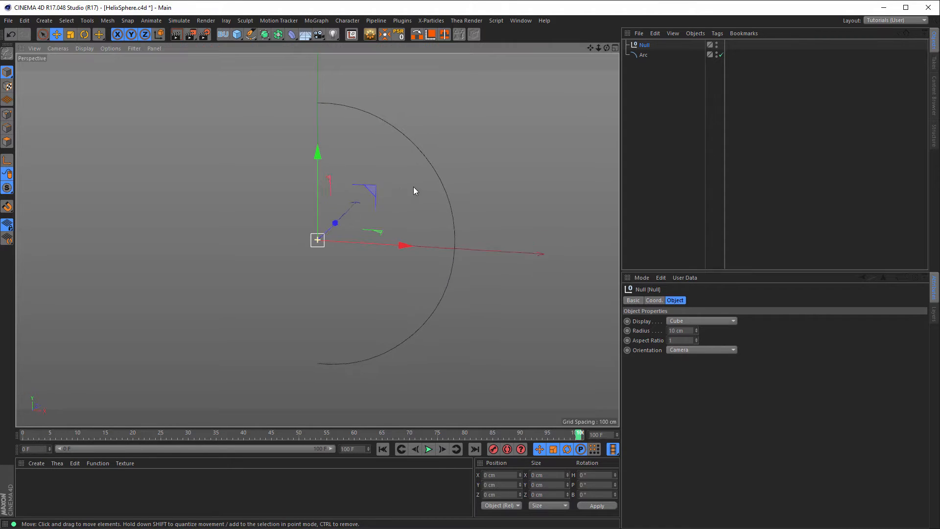
alt+drag(413, 191, 399, 203)
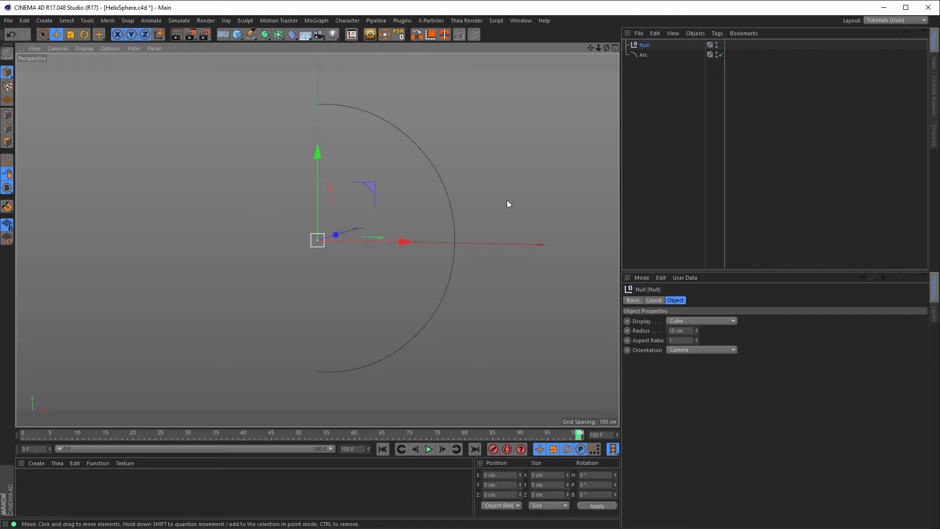
- Give the Null an Align to Spline tag with the Arc as its spline path, and try out its position along the arc
right_click(645, 45)
mouse_move(735, 50)
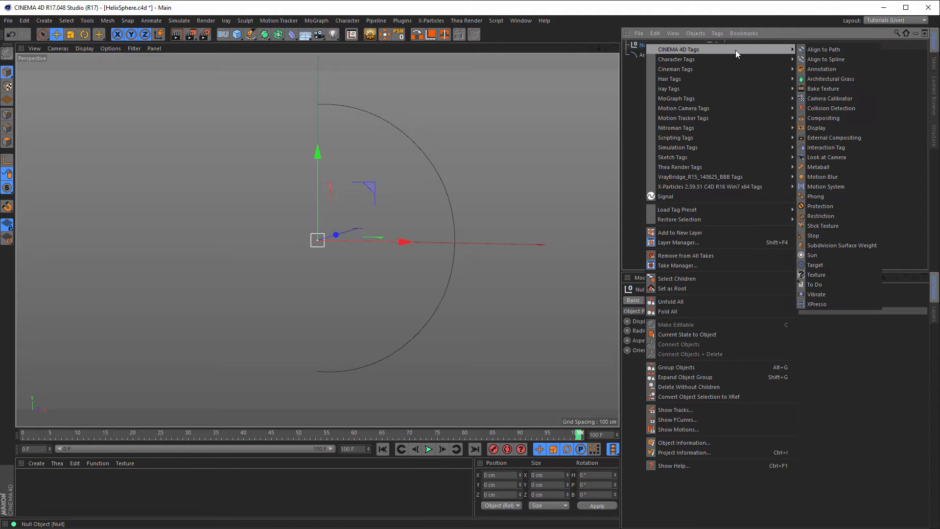
click(829, 58)
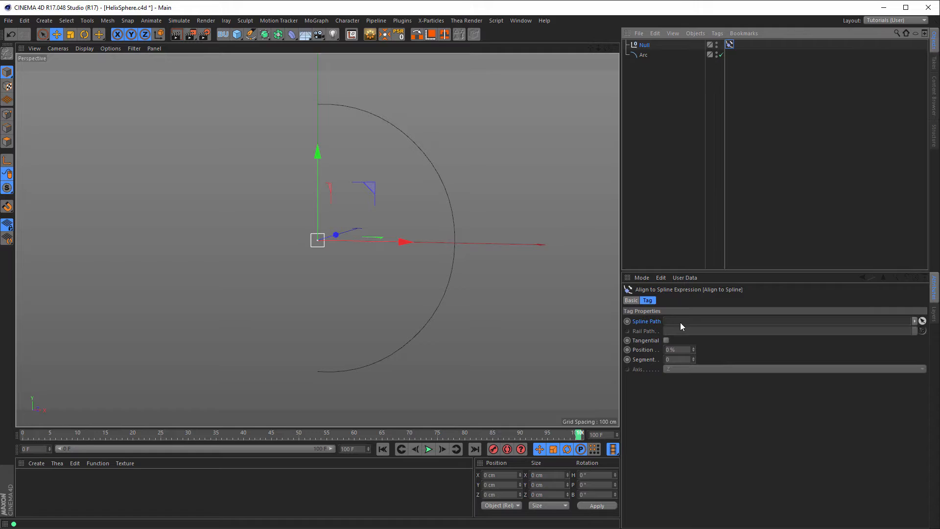
drag(643, 55, 684, 322)
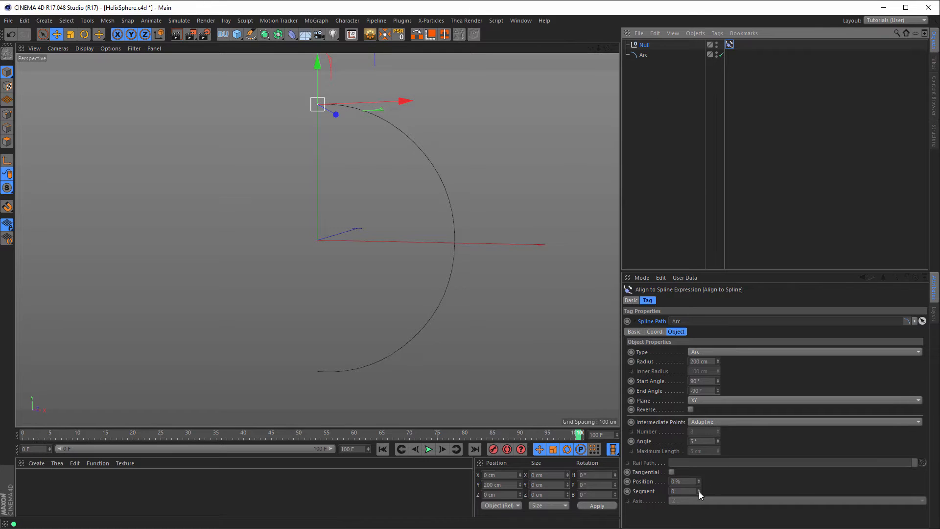
click(641, 481)
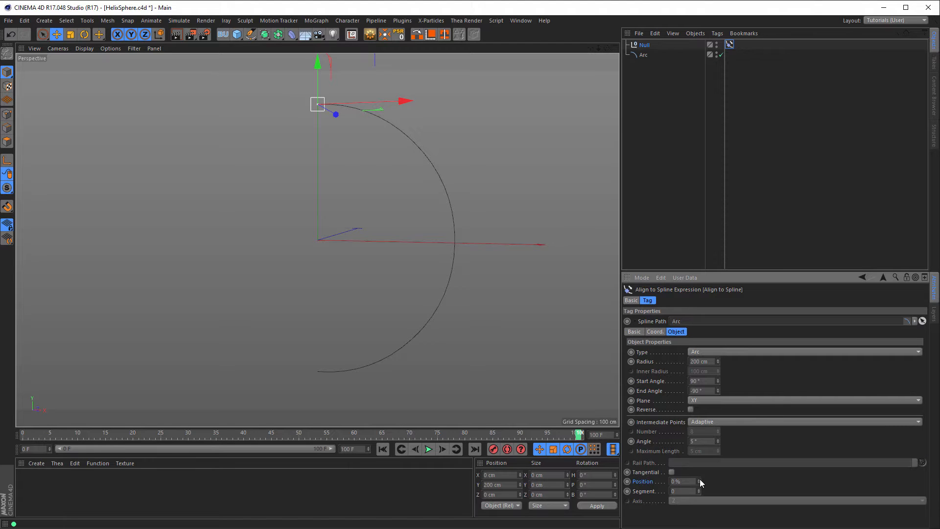
mouse_move(700, 481)
mouse_down()
mouse_move(700, 455)
mouse_move(701, 481)
mouse_up()
- Keyframe only the Arc's heading rotation at 0° on frame 0
click(643, 55)
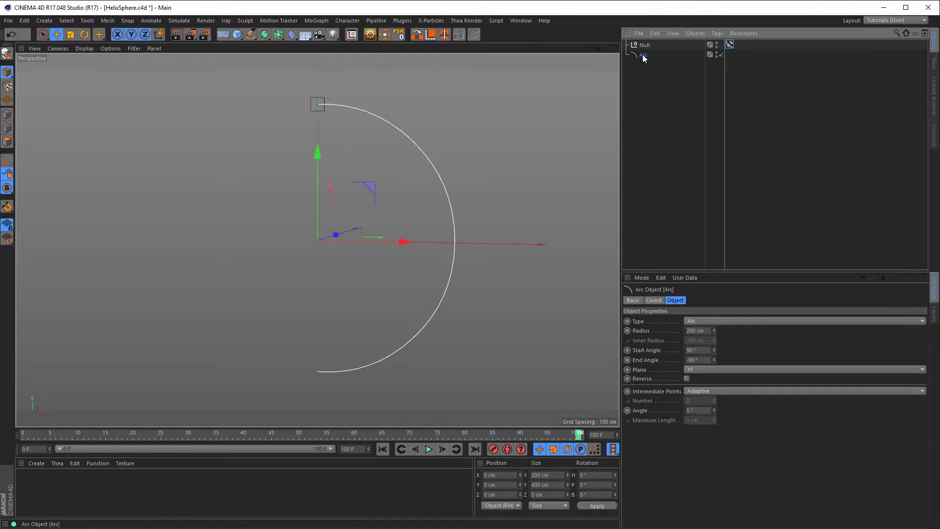
click(655, 301)
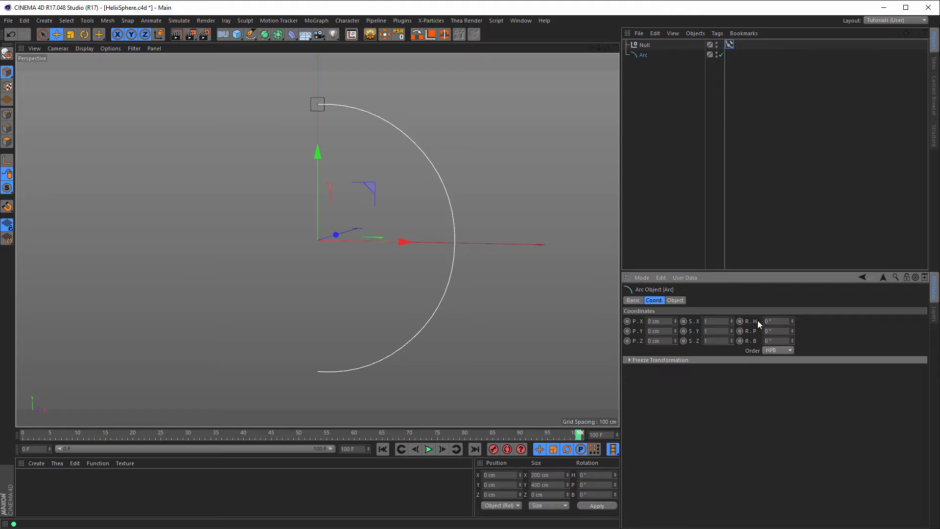
mouse_move(792, 321)
mouse_down()
mouse_move(833, 321)
mouse_move(792, 320)
mouse_up()
right_click(740, 320)
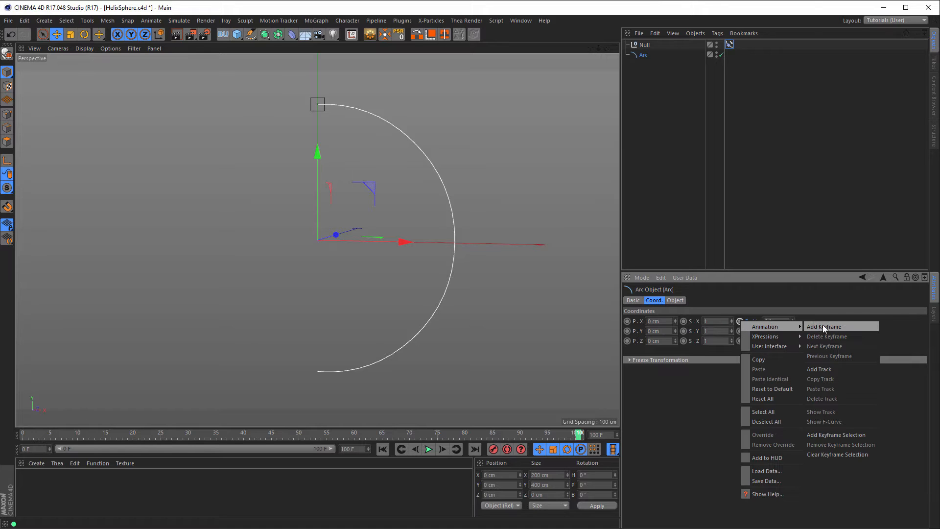
click(808, 299)
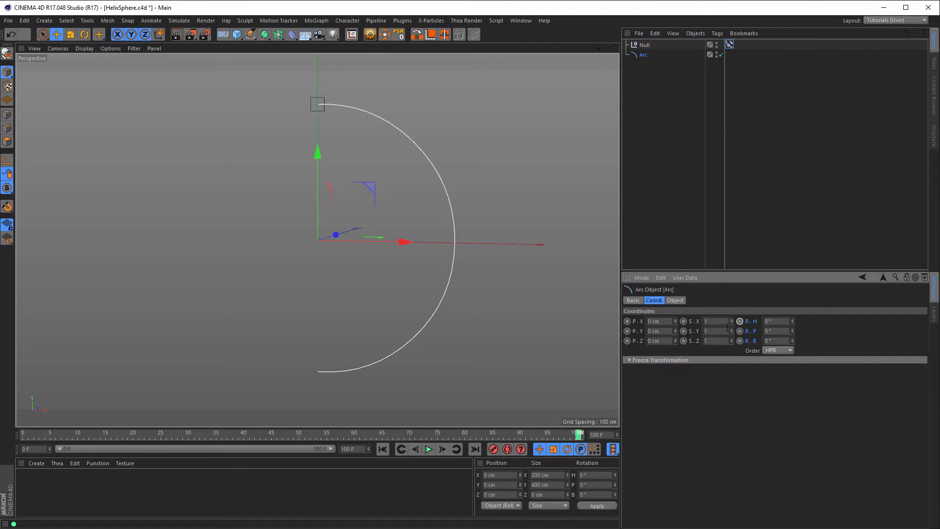
drag(581, 436, 28, 440)
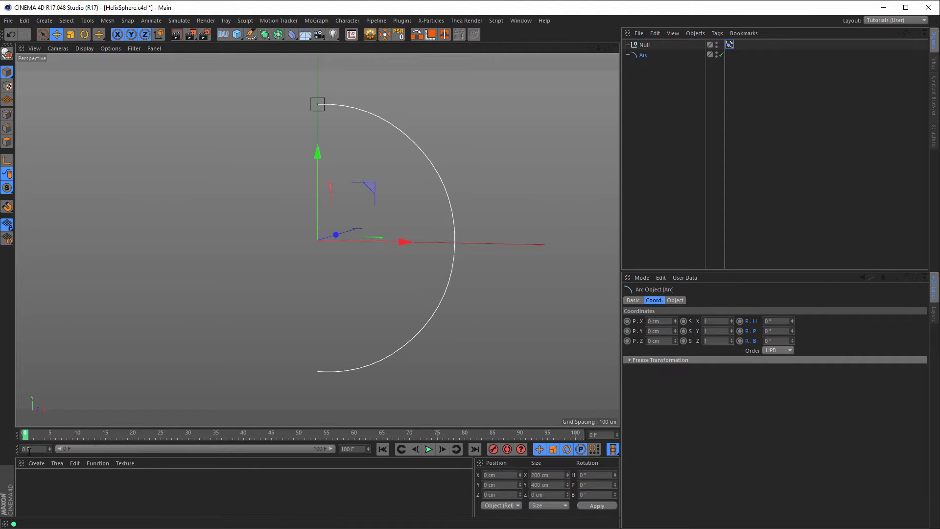
ctrl+click(740, 321)
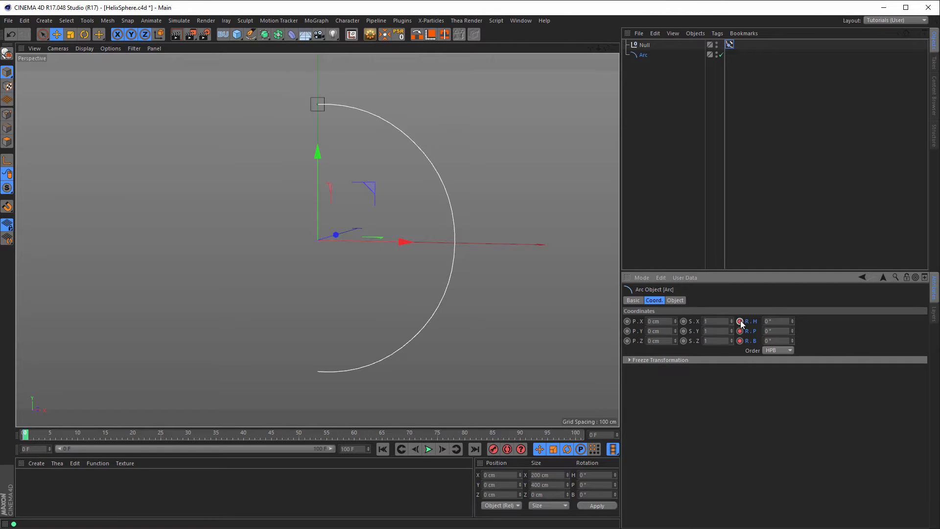
ctrl+shift+click(739, 321)
ctrl+click(740, 321)
- Keyframe the Arc's heading rotation at 1440° on frame 100
drag(27, 437, 580, 438)
click(781, 321)
text(144)
click(740, 321)
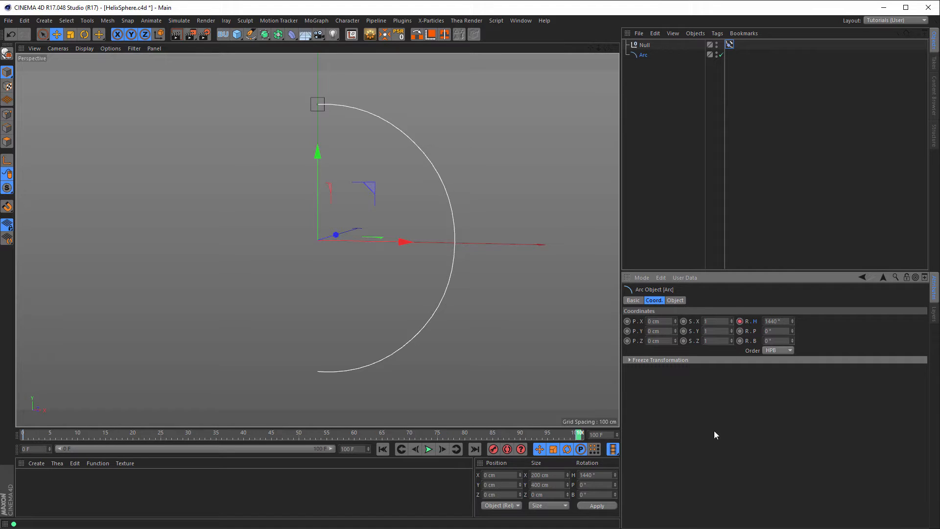
- Play back the Arc's rotation animation, stop it and return to frame 0
click(427, 449)
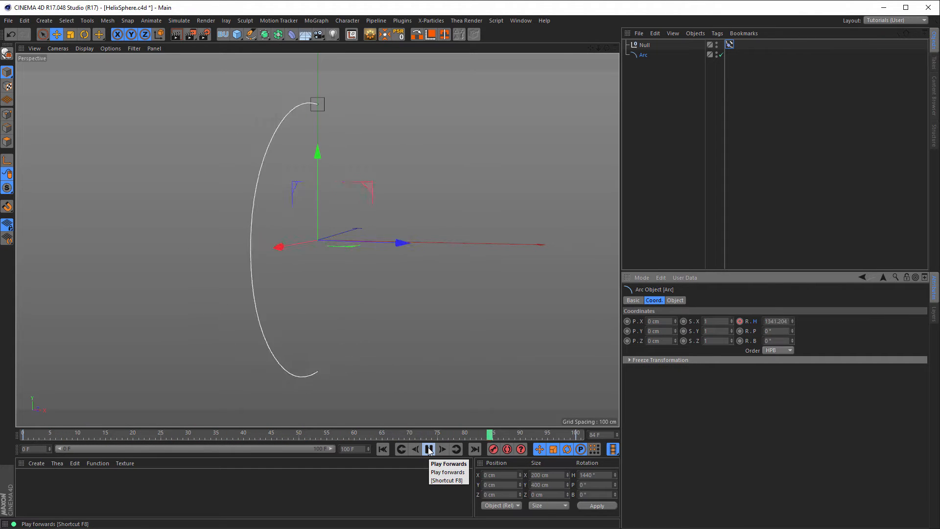
click(429, 450)
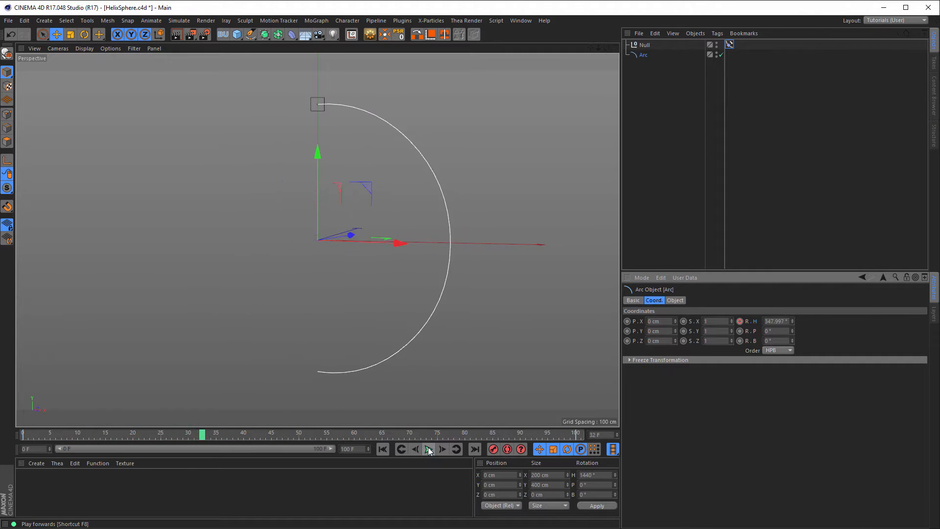
click(398, 448)
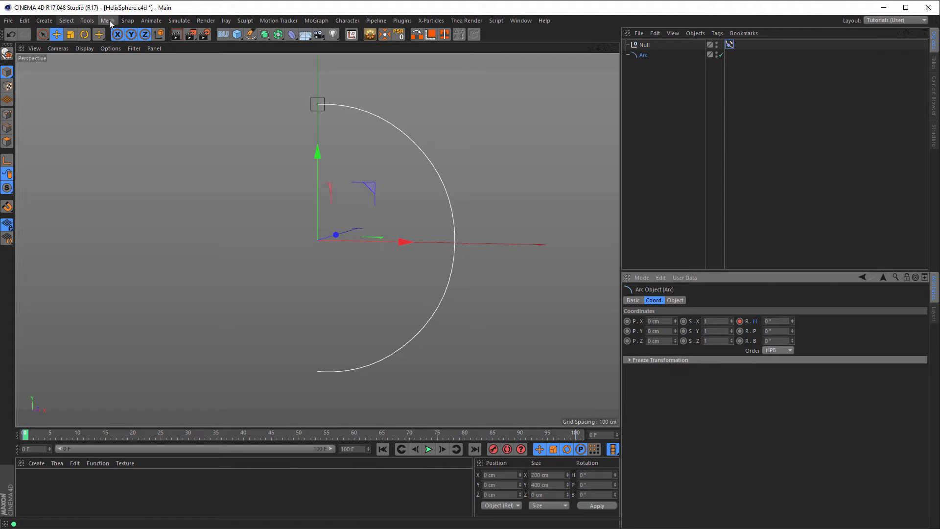
- Set the animation play mode to Simple
click(151, 21)
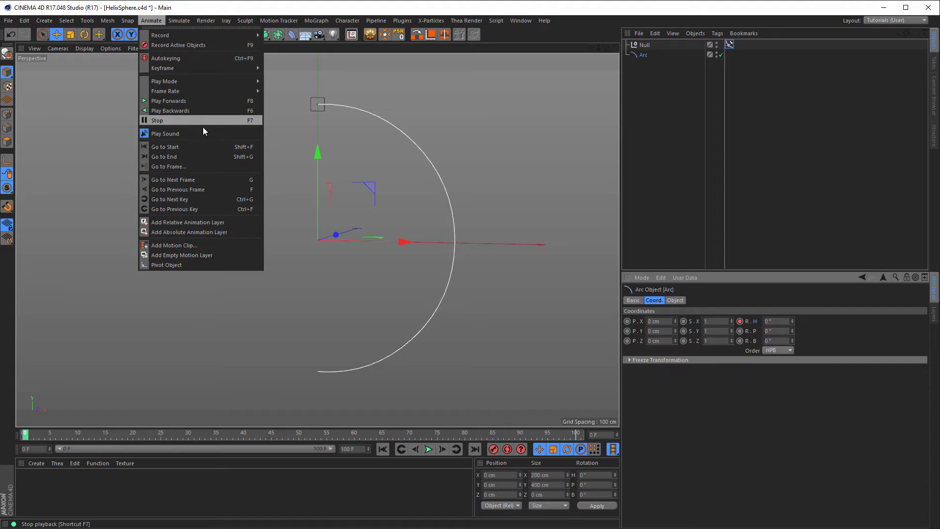
mouse_move(216, 80)
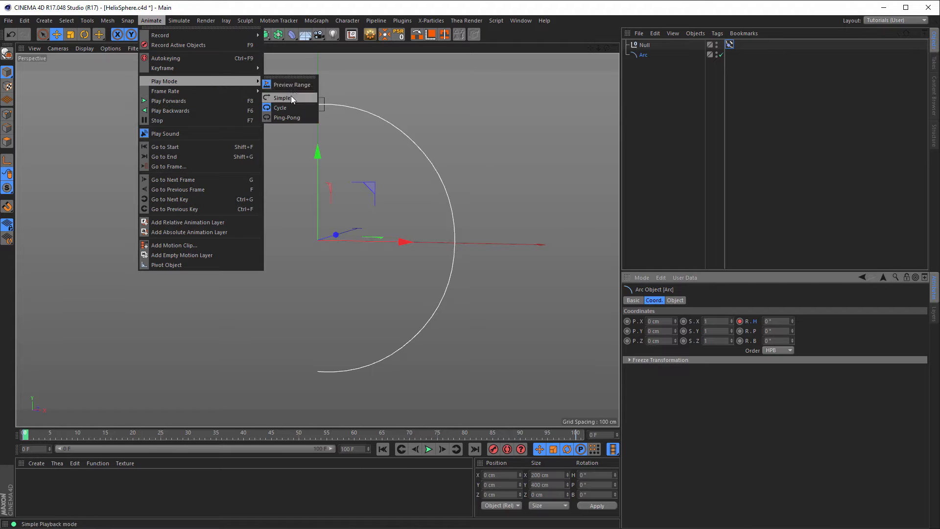
click(287, 96)
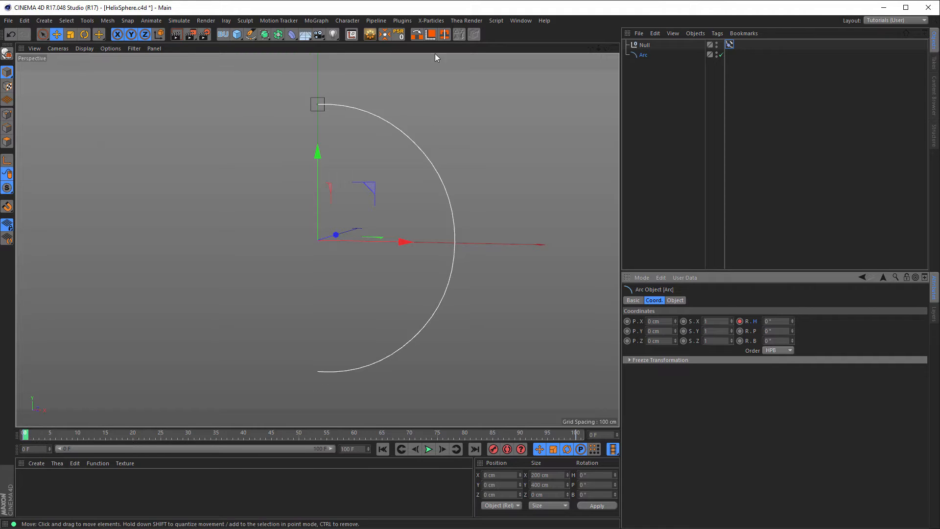
- Change all of the Arc's rotation keys to linear interpolation in the F-Curve timeline, and close the timeline
click(517, 21)
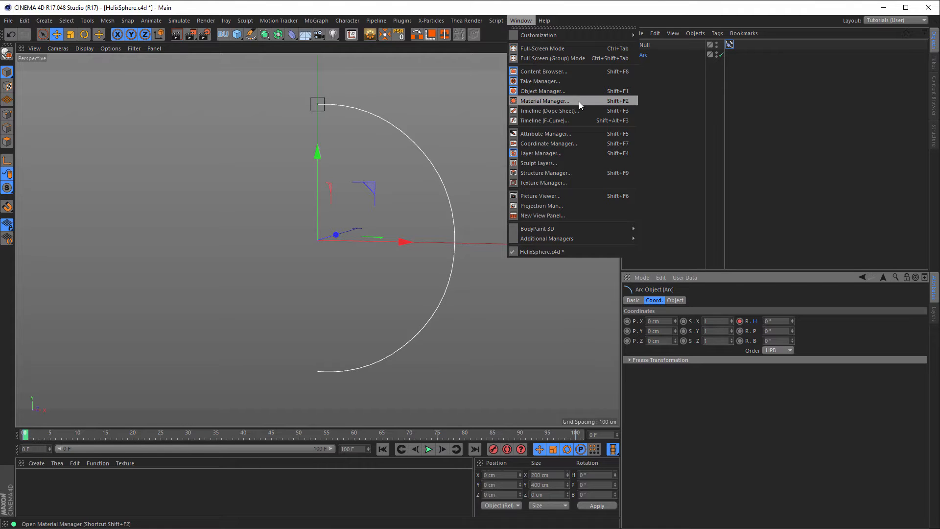
click(557, 123)
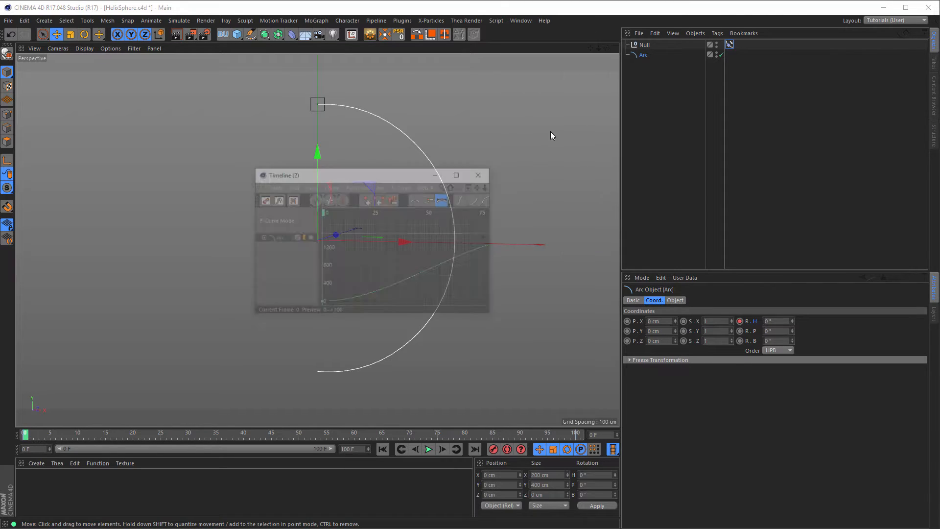
drag(492, 315, 750, 360)
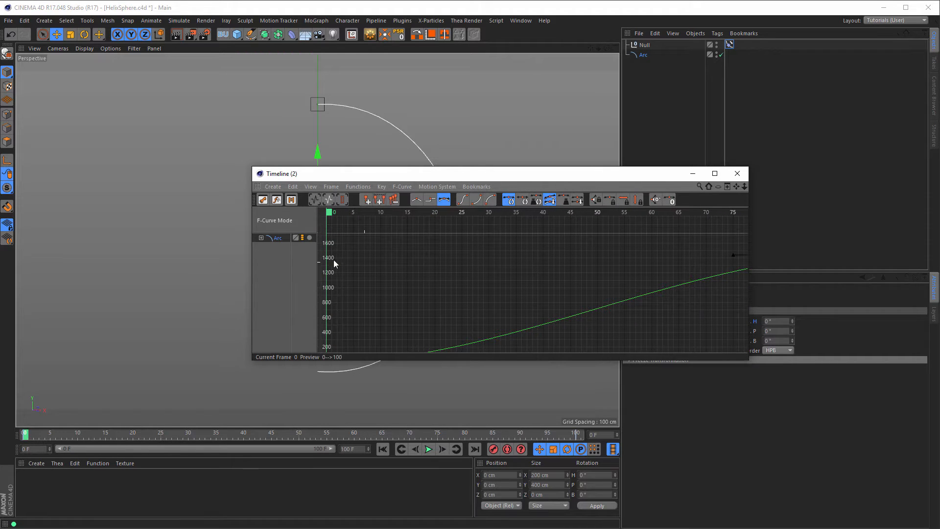
click(272, 239)
click(381, 253)
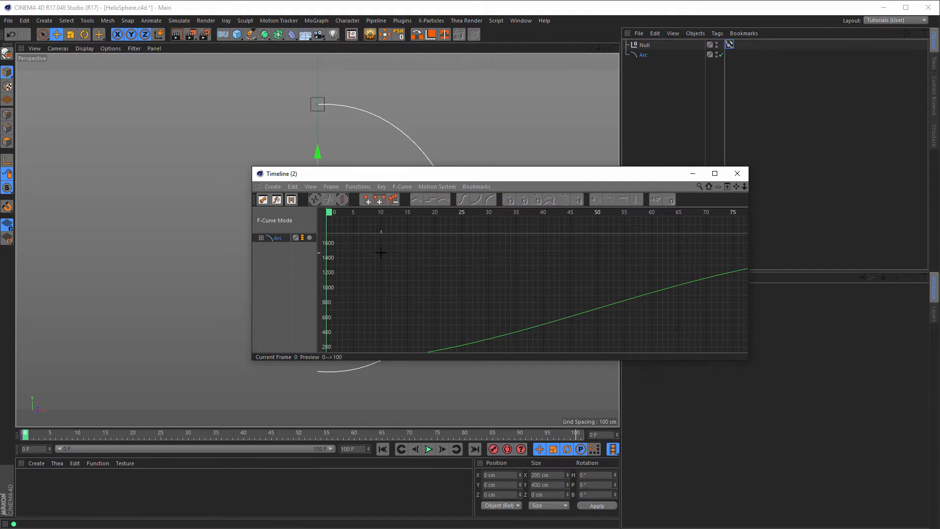
key(ctrl+a)
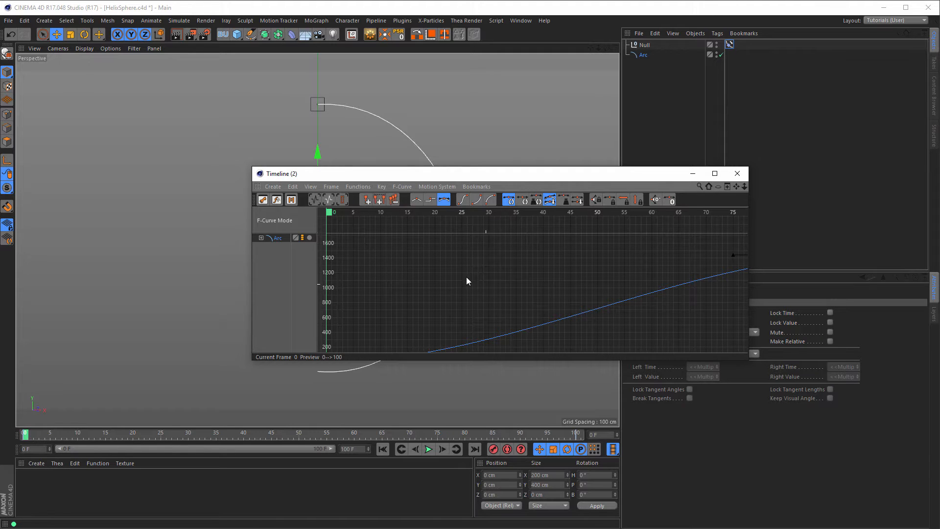
click(417, 201)
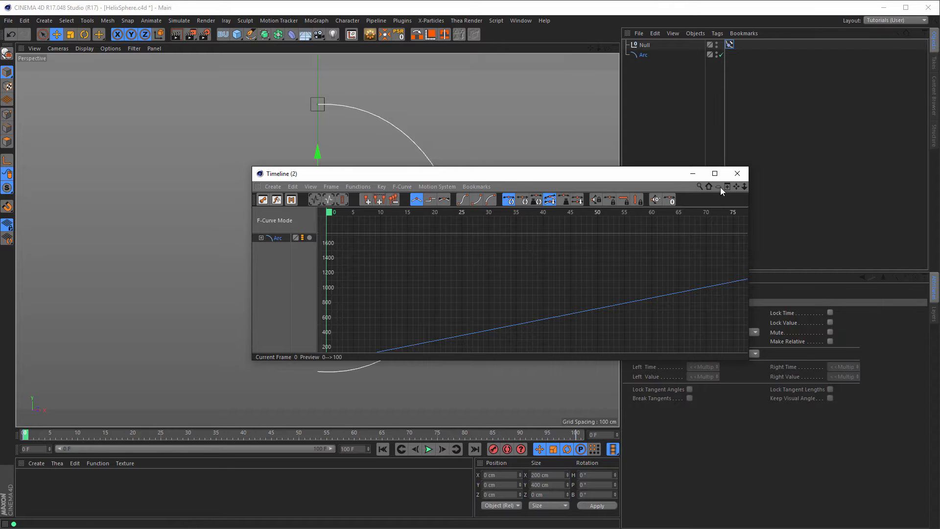
click(737, 173)
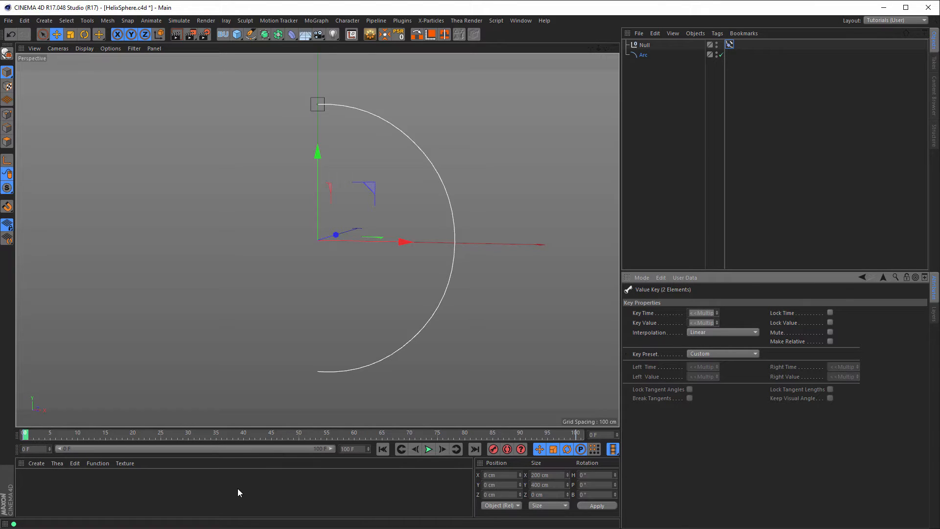
- Set the project's default key interpolation to Linear and enable Overdub
key(ctrl+d)
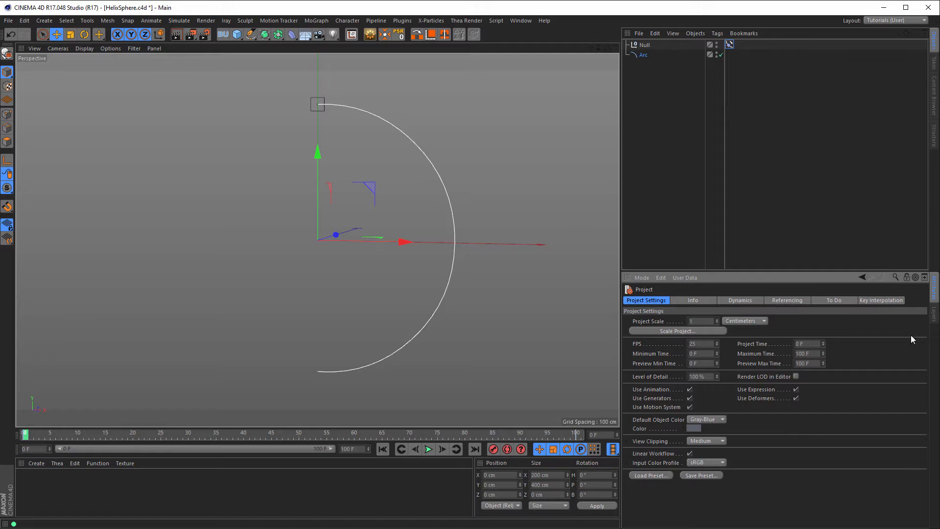
click(875, 301)
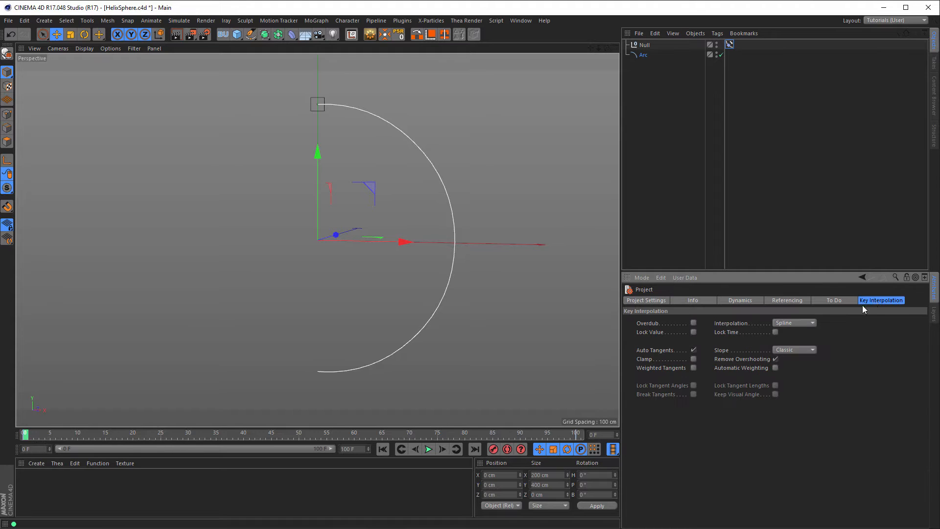
click(785, 324)
click(695, 321)
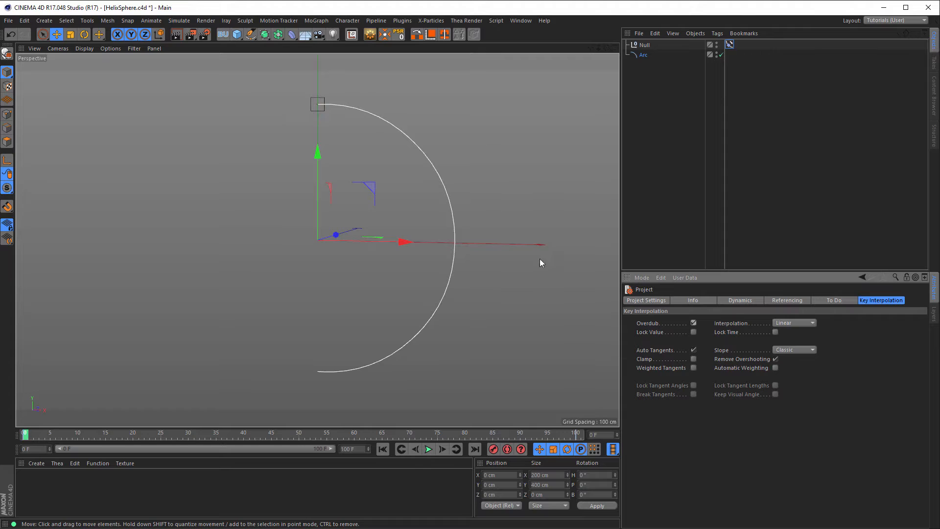
- Keyframe the Null's Align to Spline position at 0% on frame 0 and 100% on frame 100, and play the animation
click(730, 45)
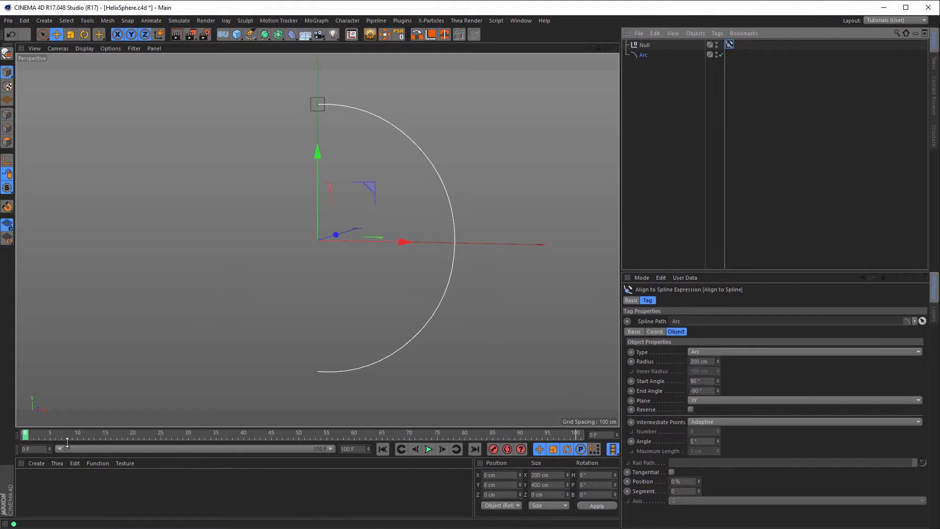
ctrl+click(627, 482)
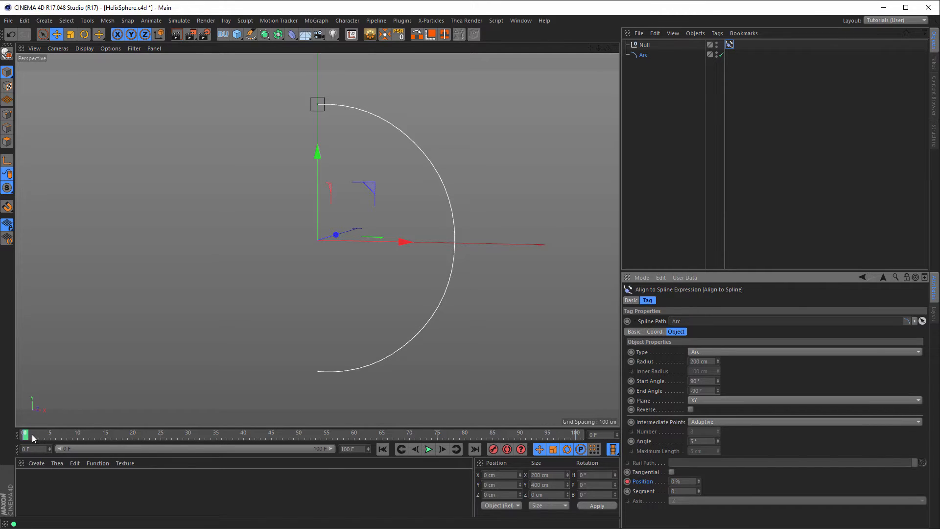
drag(31, 433, 615, 436)
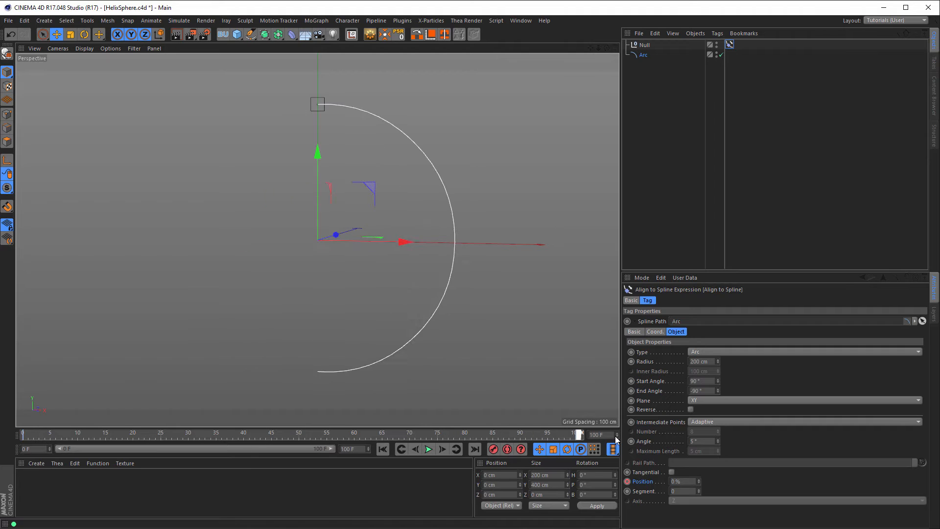
click(696, 482)
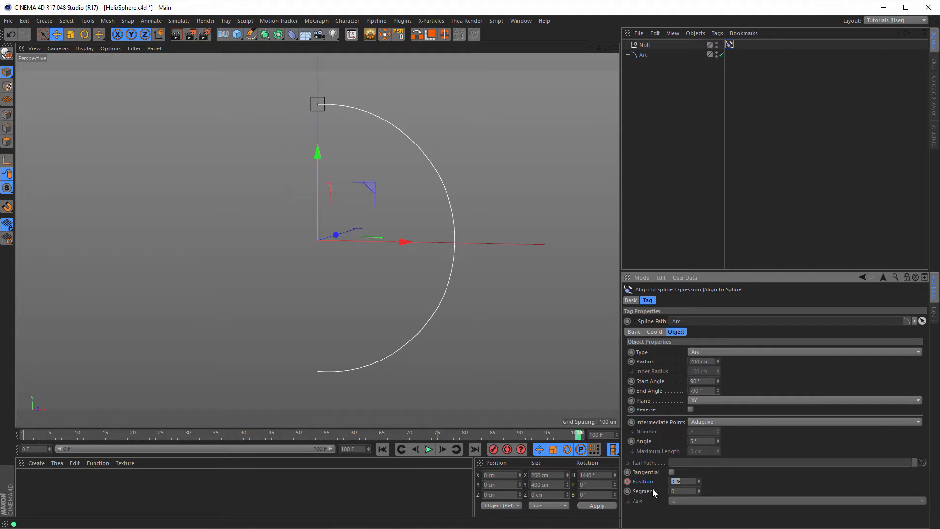
text(100)
key(Return)
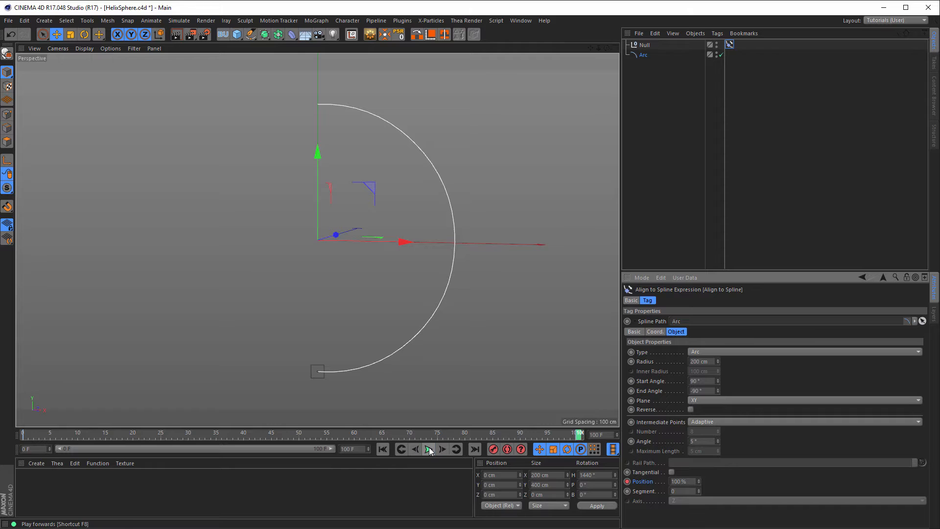
click(383, 450)
click(429, 449)
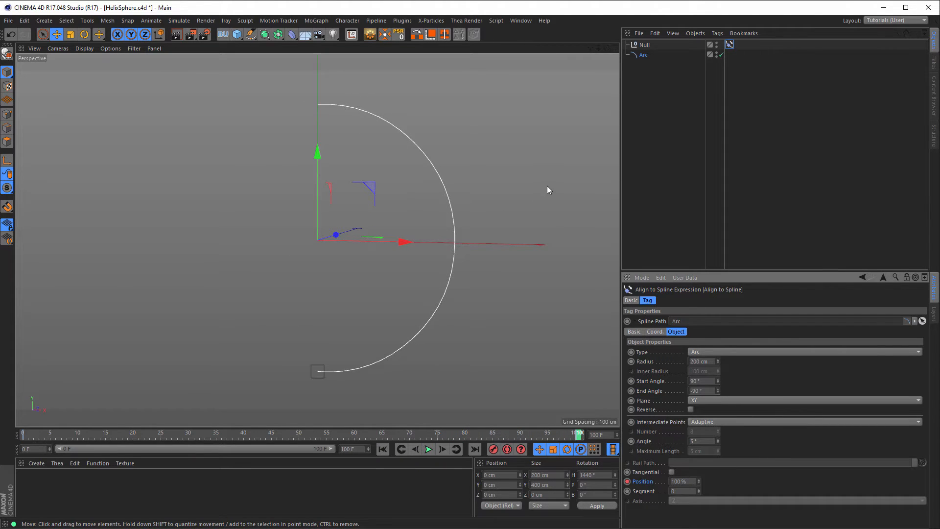
- Add a MoGraph Tracer linked to the Null and play the animation from frame 0 to trace its path
click(644, 45)
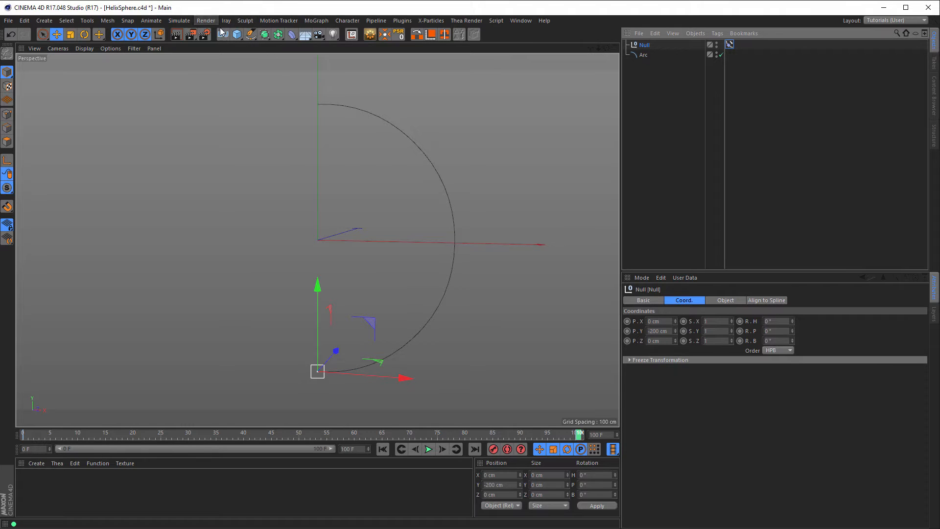
click(316, 21)
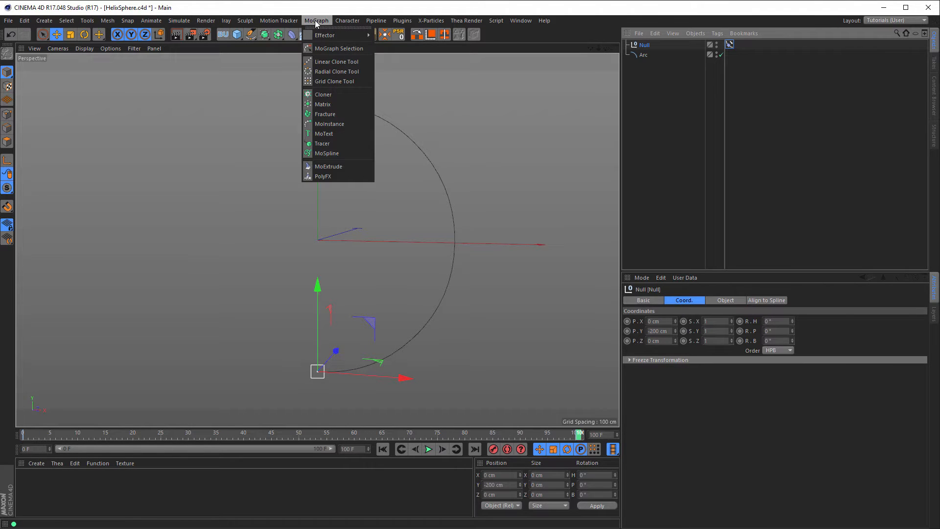
click(319, 144)
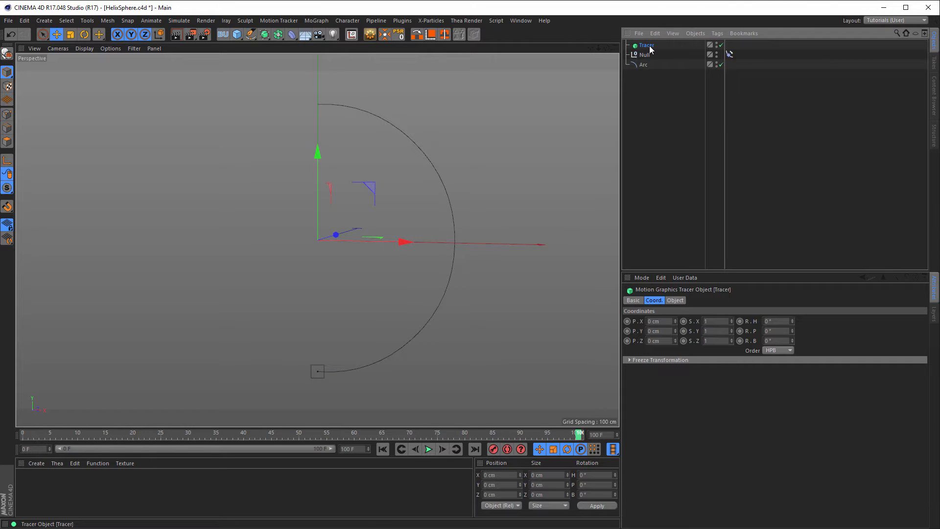
click(676, 301)
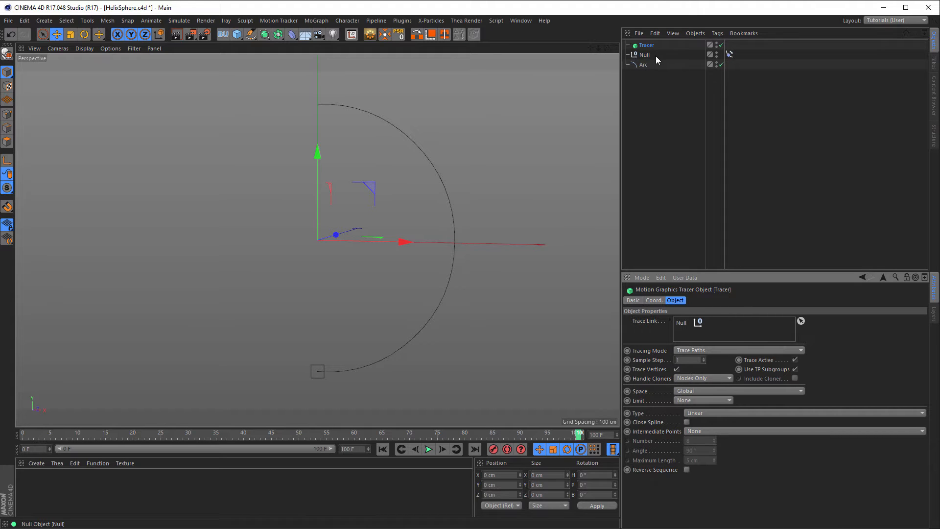
click(383, 449)
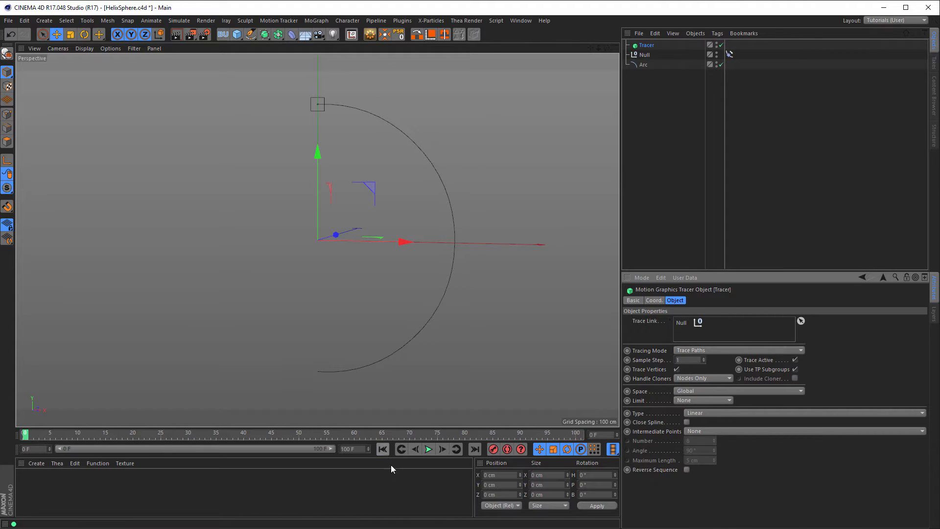
click(428, 449)
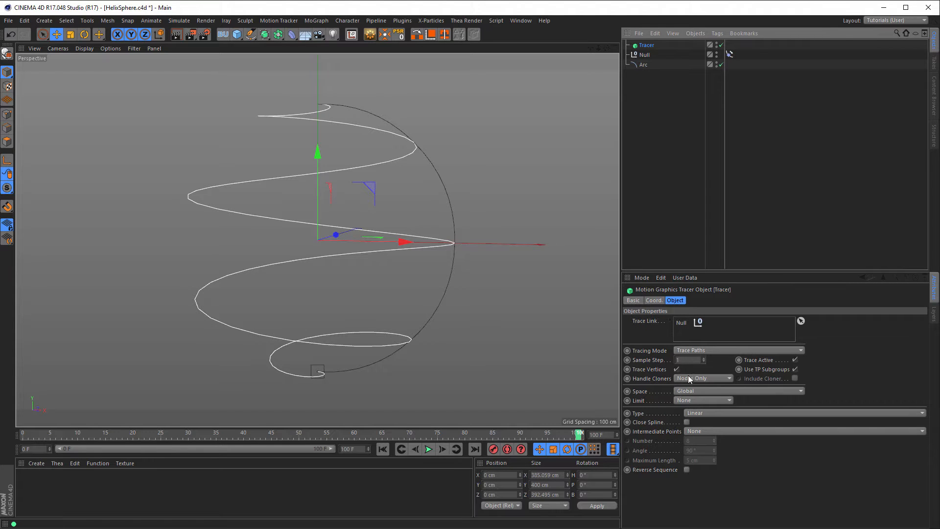
- Set the Tracer's spline type to Bezier and its intermediate points to Uniform
click(713, 413)
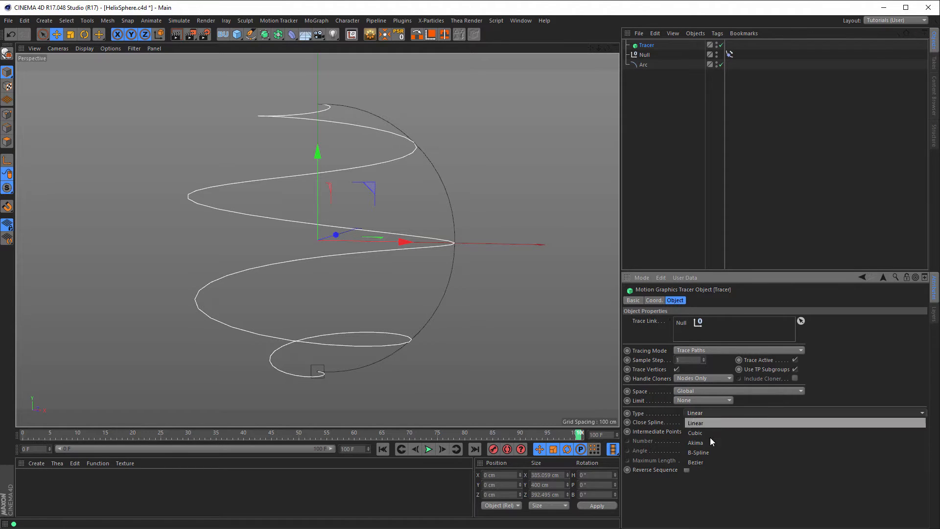
click(708, 462)
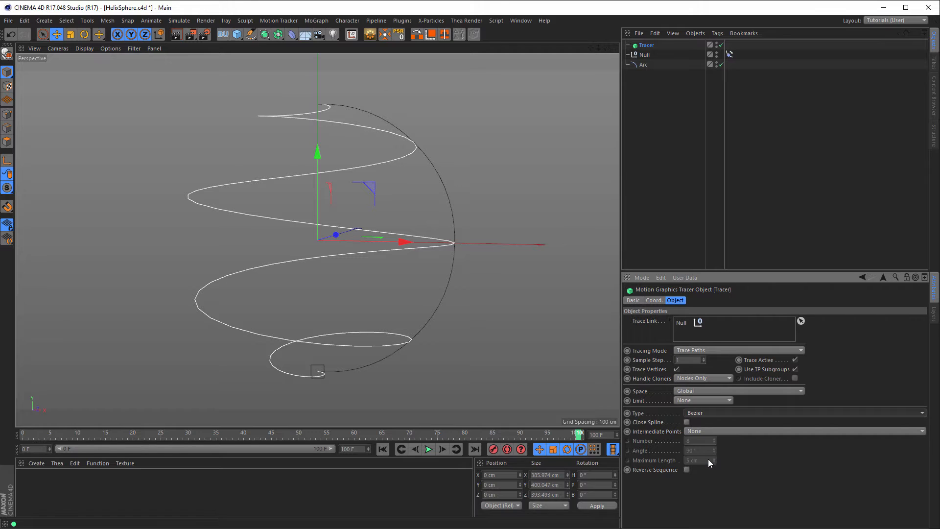
click(716, 431)
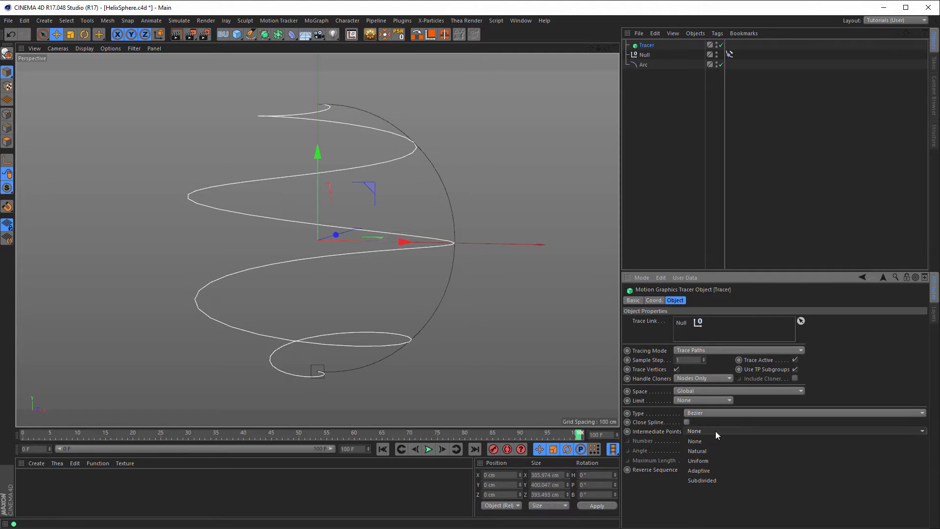
click(717, 462)
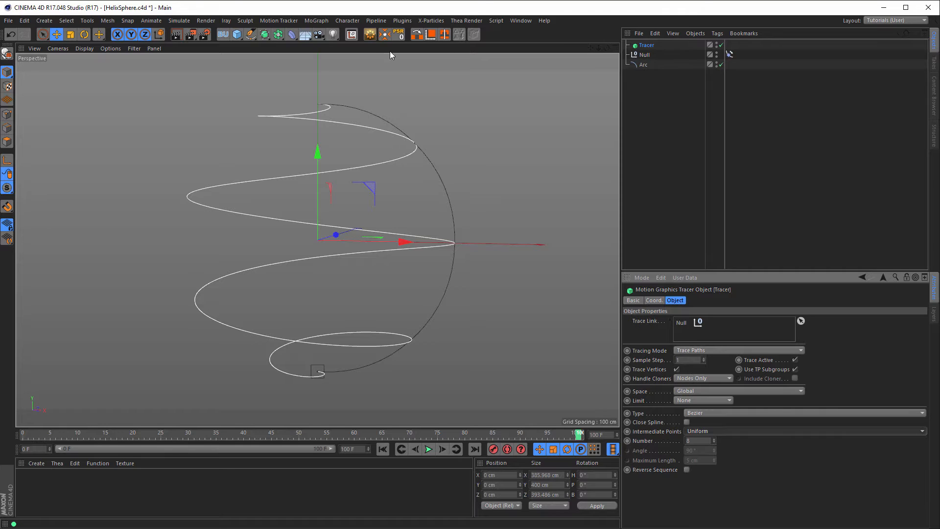
- Add a Sweep object and make the Tracer its child
click(263, 35)
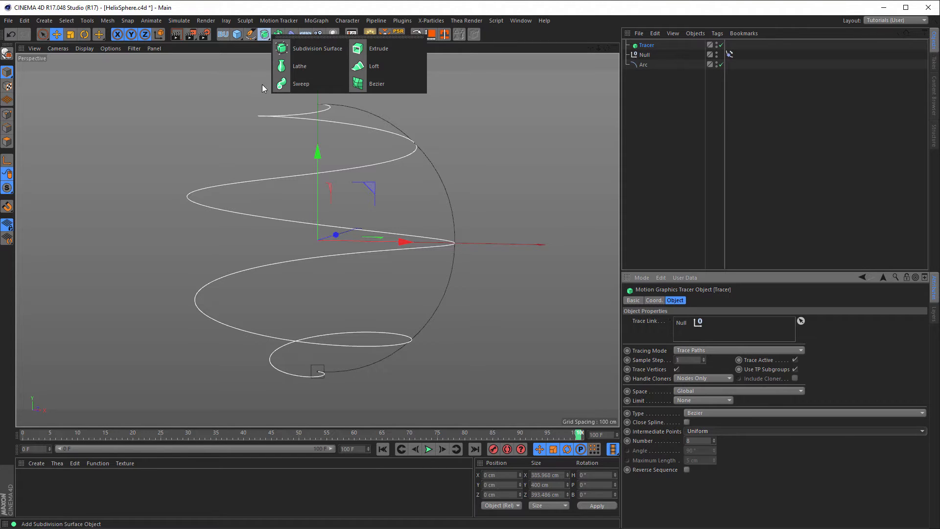
click(308, 84)
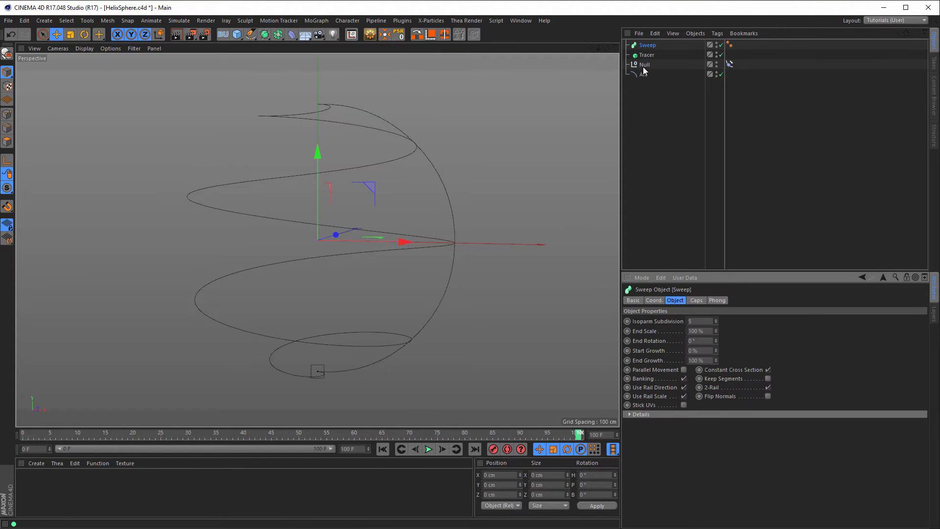
drag(644, 56, 651, 44)
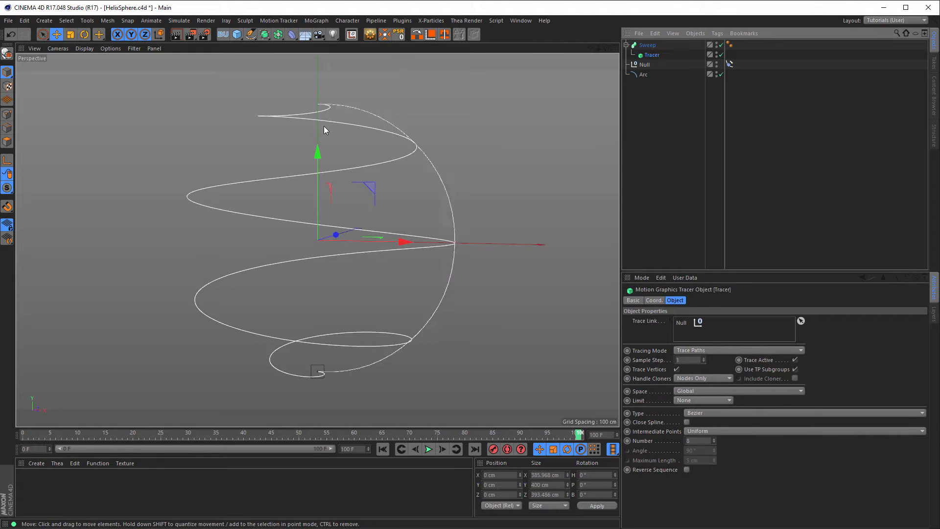
- Create a Rectangle spline 5 cm wide and 40 cm high, and place it above the Tracer inside the Sweep as its profile
click(250, 34)
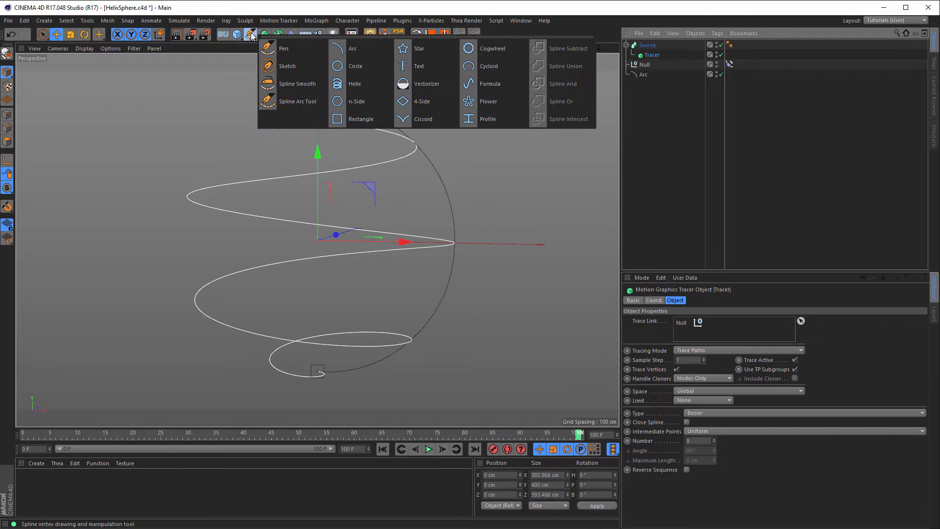
click(346, 119)
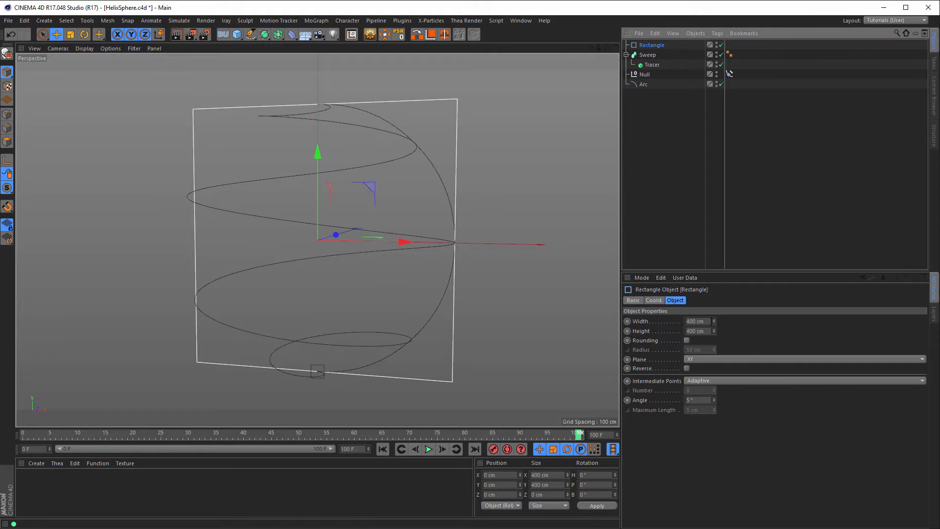
mouse_move(713, 321)
mouse_down()
mouse_move(714, 379)
mouse_move(714, 318)
mouse_up()
double_click(702, 320)
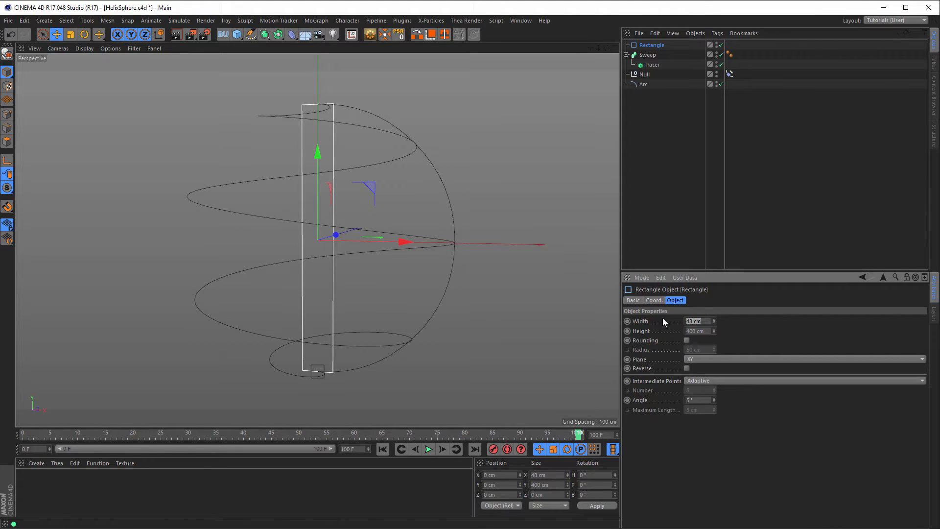
text(5)
key(Tab)
text(40)
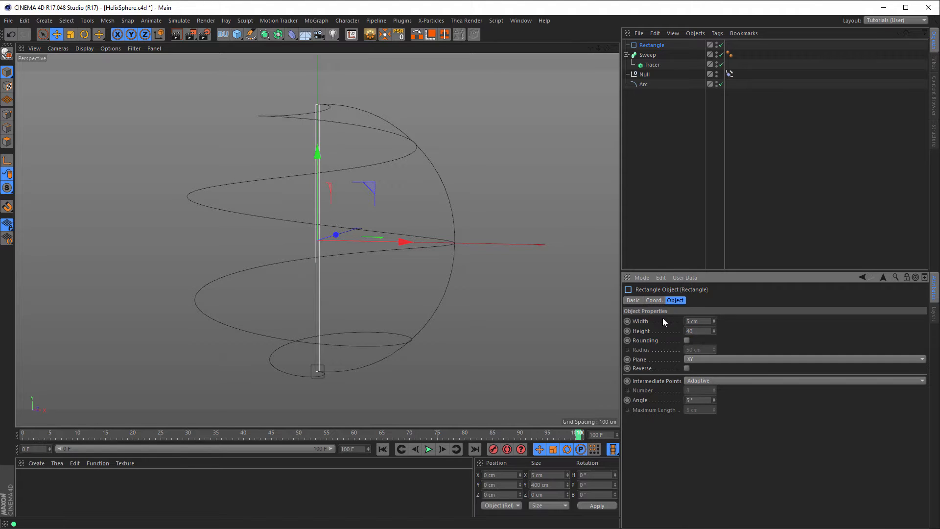
key(Return)
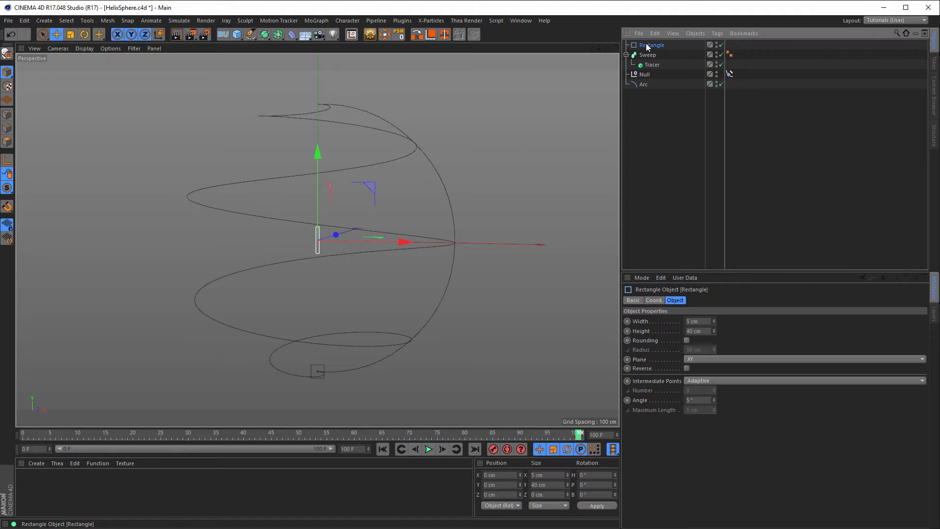
drag(647, 47, 653, 57)
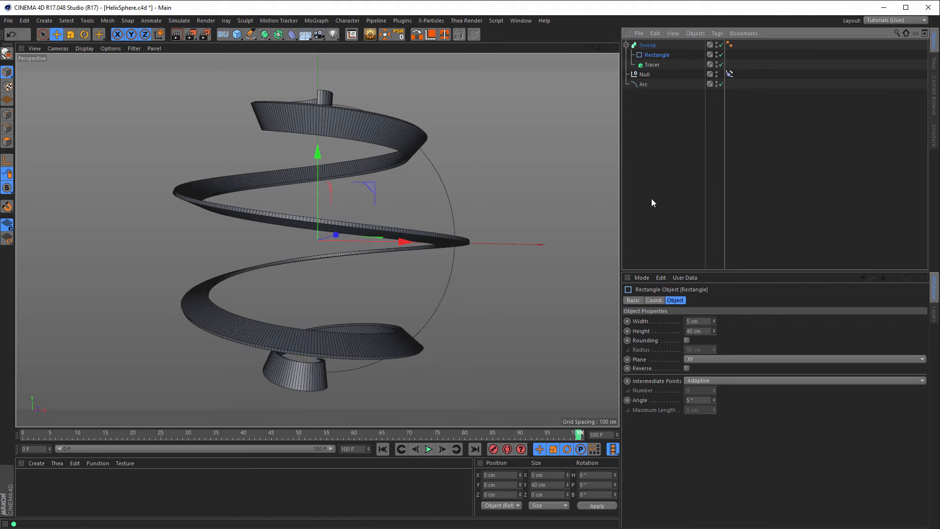
- Turn the Sweep's Banking off and back on to compare the ribbon's orientation
click(651, 45)
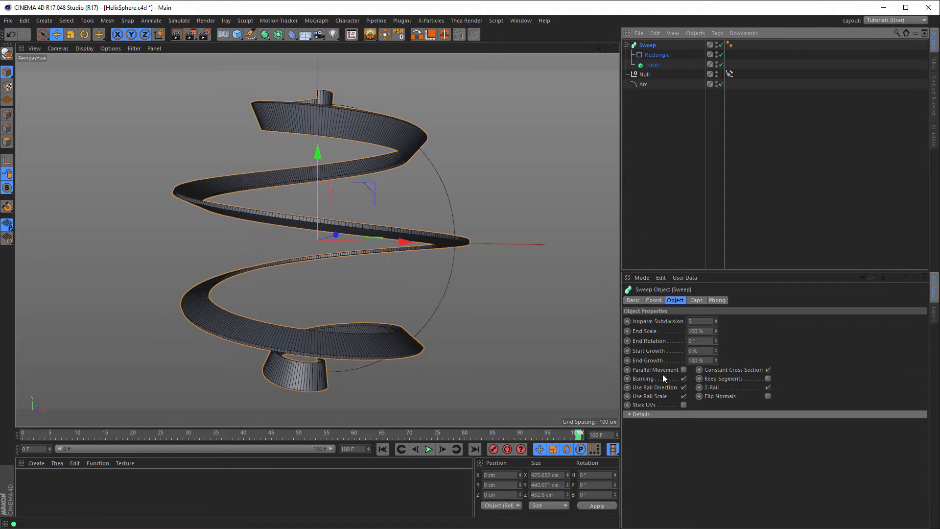
click(684, 379)
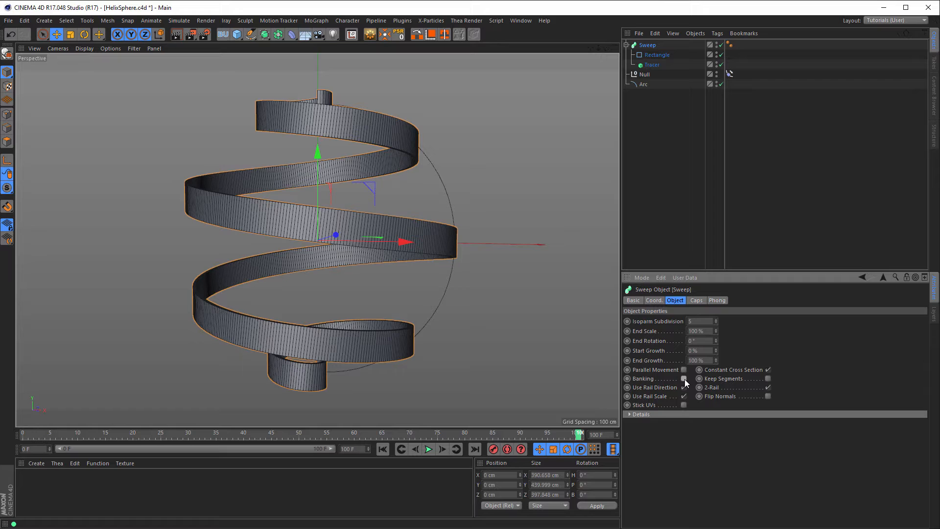
click(684, 378)
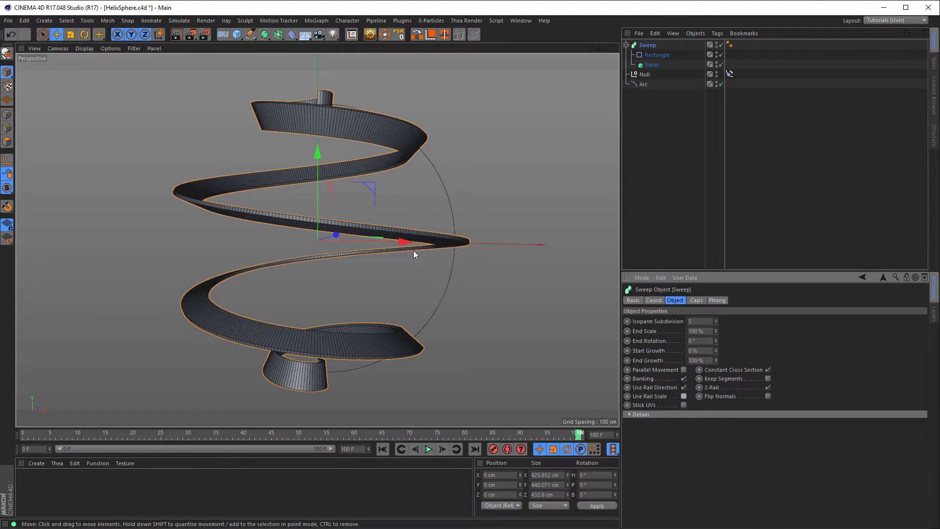
- Duplicate the Arc and scale the copy down uniformly to a radius of about 194 cm
click(642, 84)
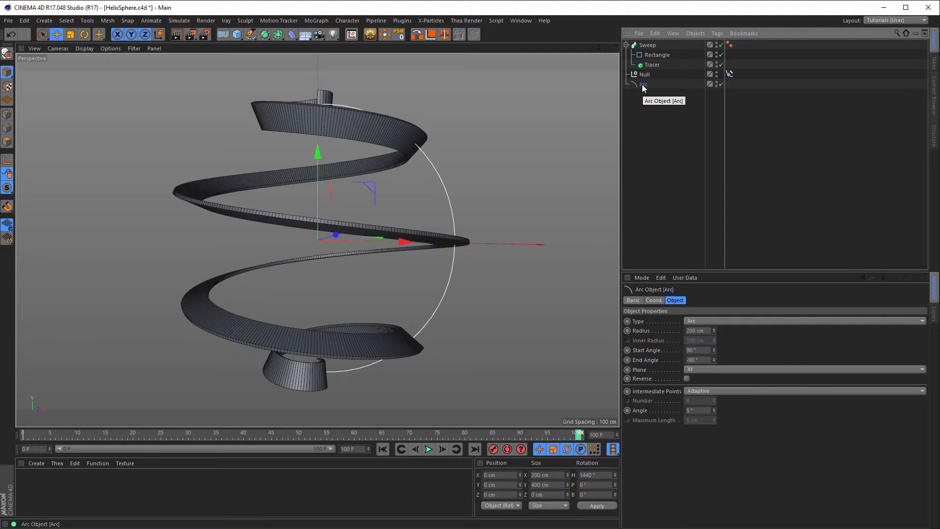
drag(642, 87, 642, 110)
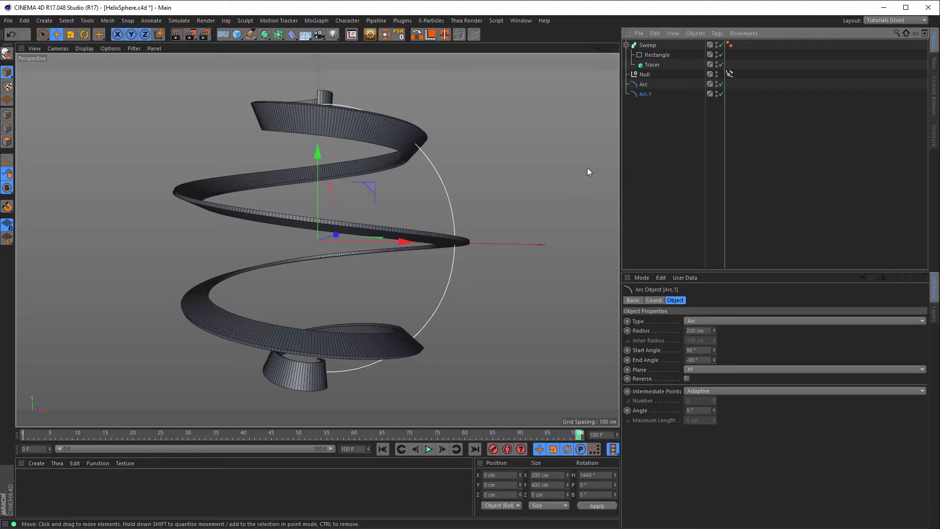
key(t)
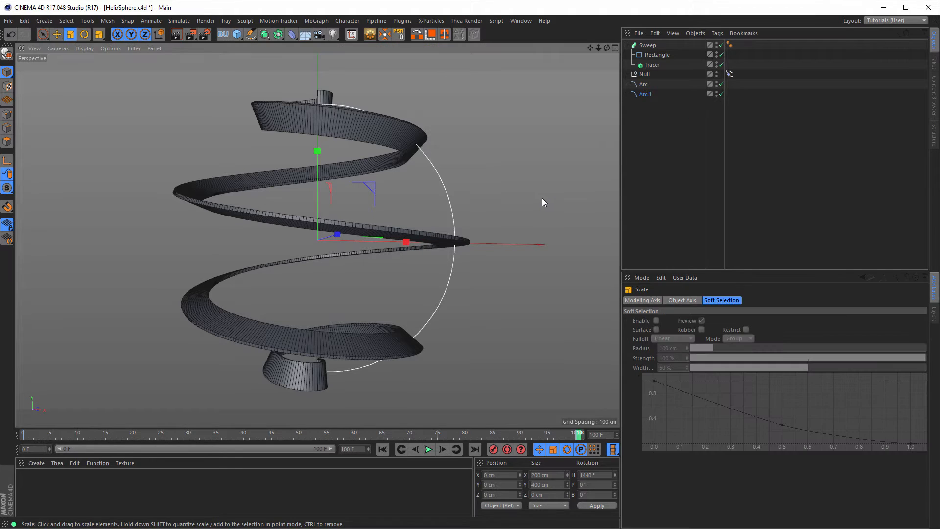
drag(557, 190, 548, 196)
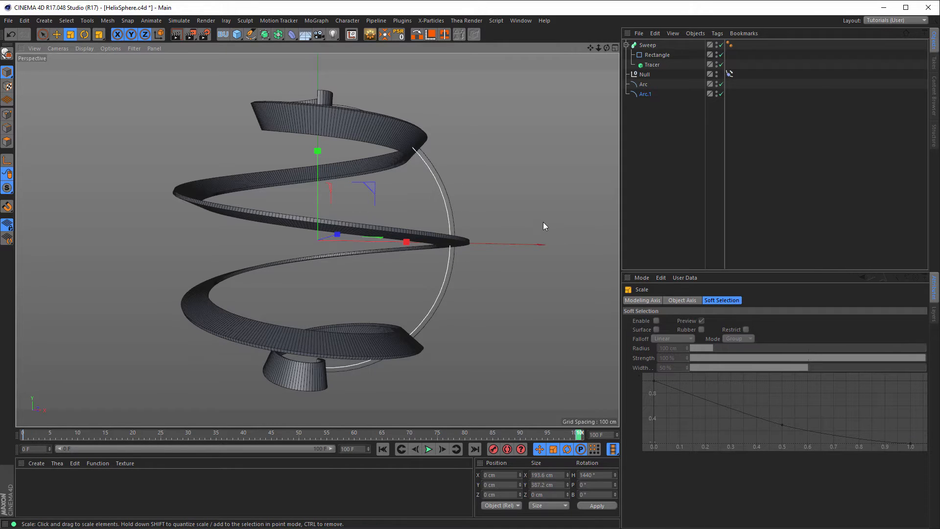
- Return to frame 0 and duplicate the Null together with the smaller Arc
click(383, 450)
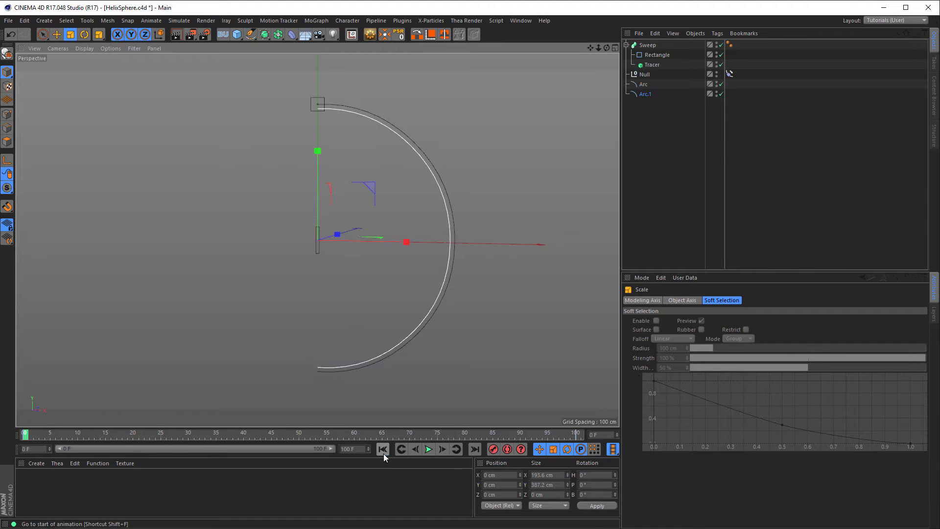
click(645, 95)
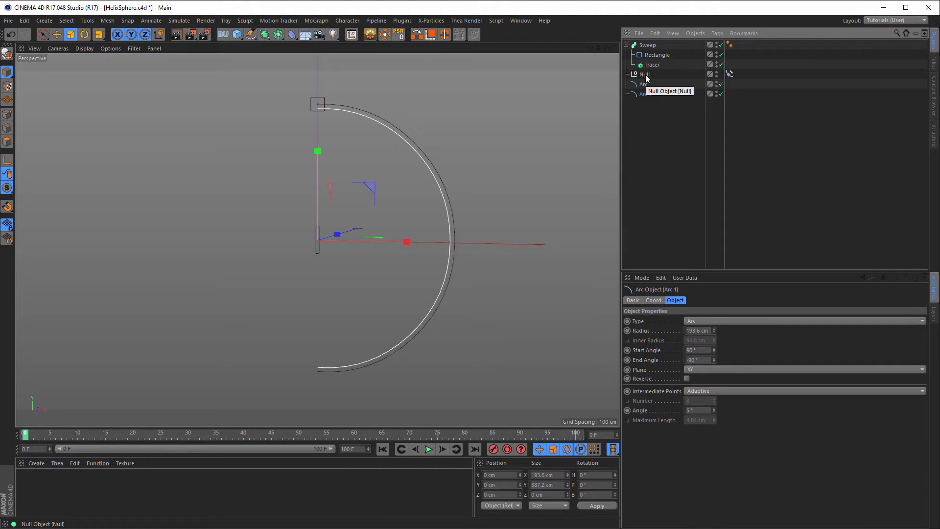
drag(646, 79, 651, 86)
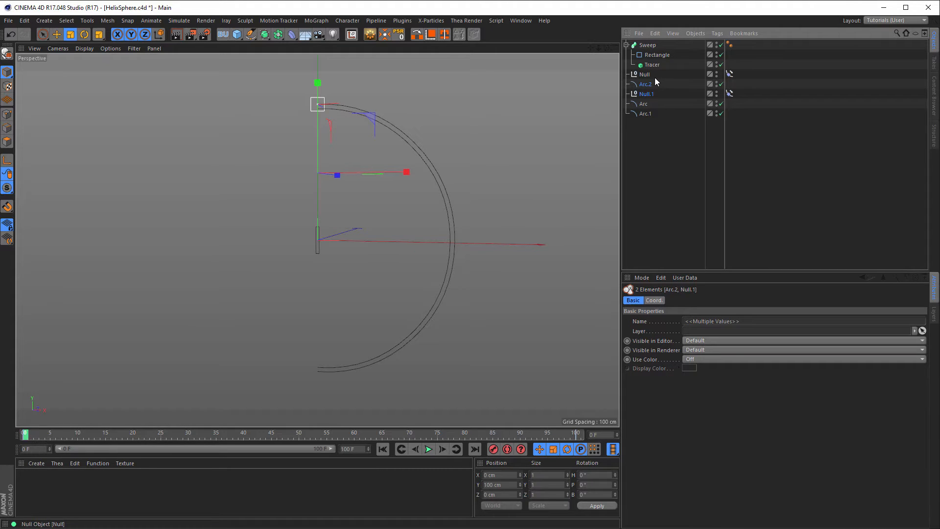
- Duplicate only the Null instead of both objects and set the copy's Align to Spline path to the smaller Arc.1
key(ctrl+z)
click(651, 120)
click(645, 76)
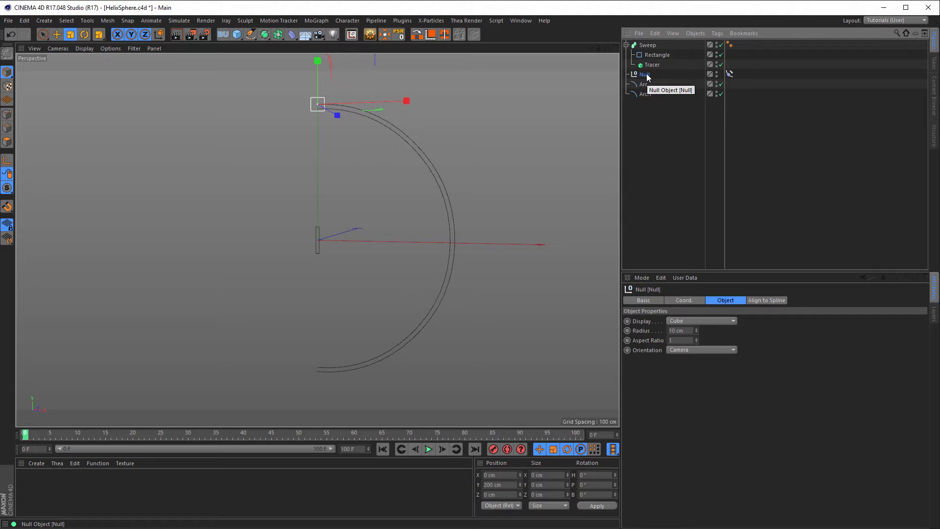
ctrl+drag(646, 77, 649, 83)
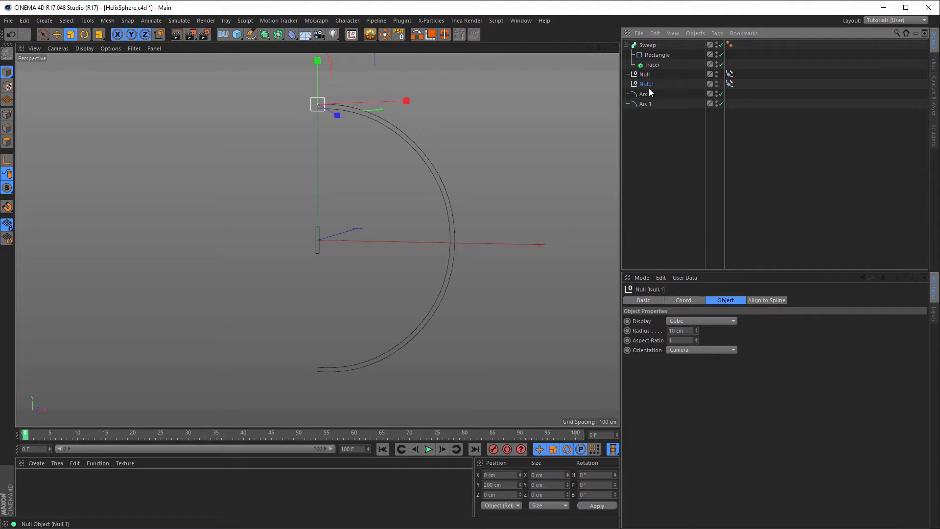
click(729, 83)
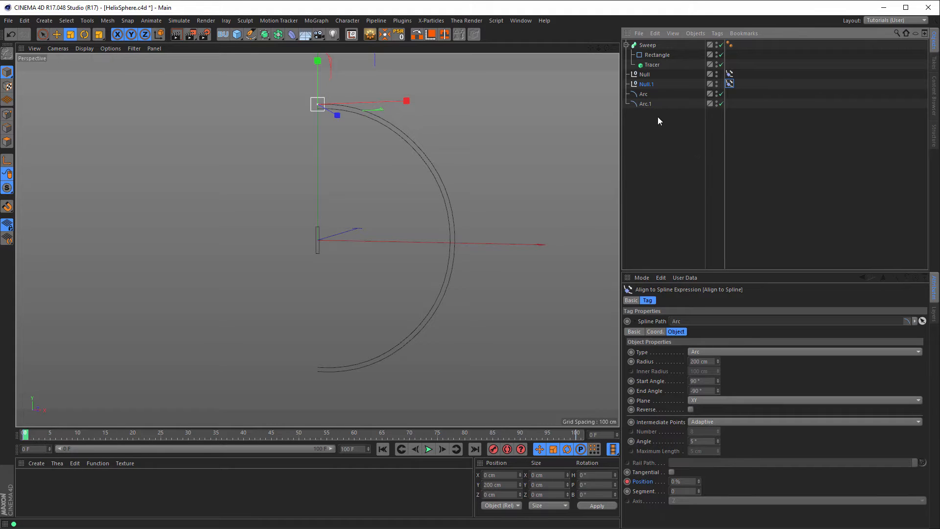
drag(645, 104, 701, 328)
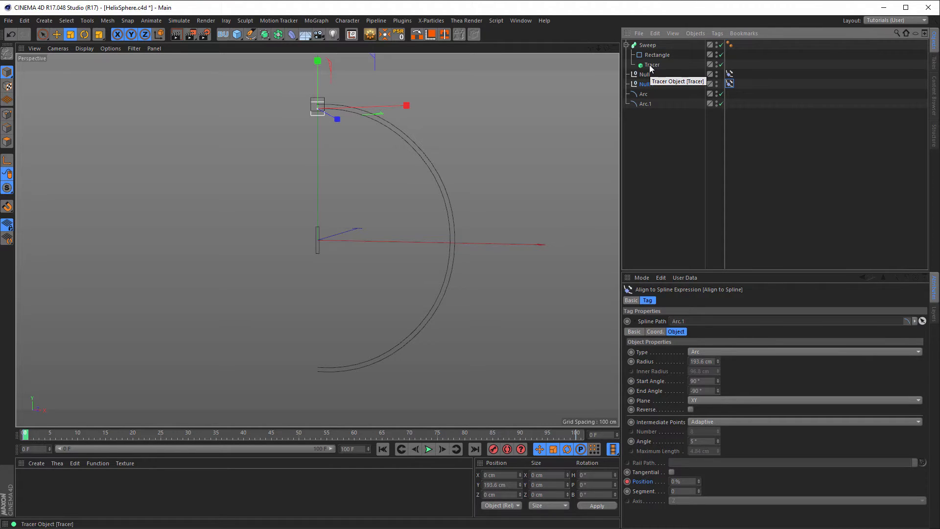
- Duplicate the Tracer inside the Sweep as a rail and replace the copy's Trace Link with Null.1
click(652, 65)
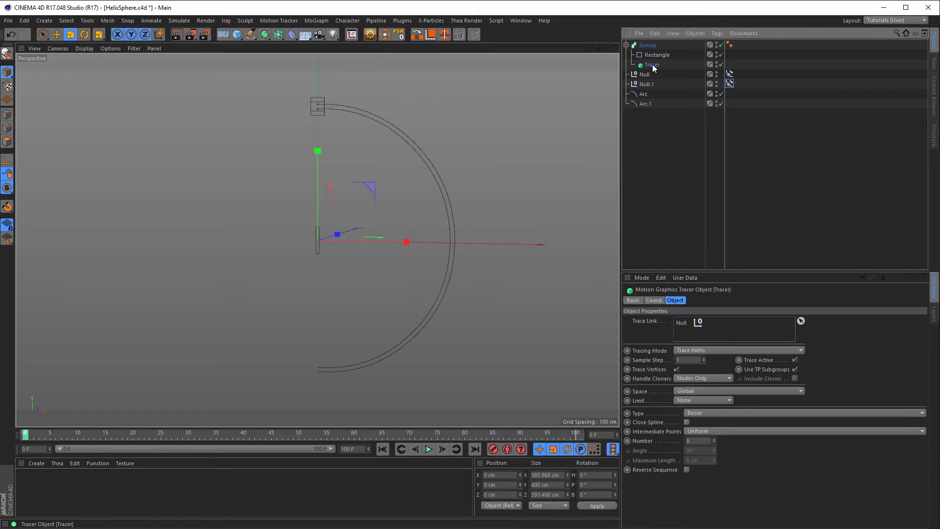
drag(652, 68, 654, 72)
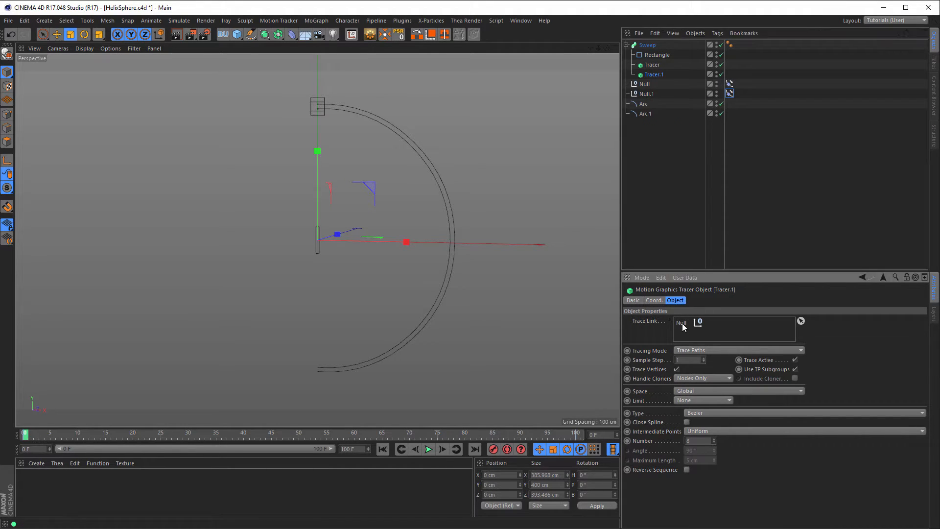
key(Delete)
mouse_move(648, 94)
mouse_down()
mouse_move(677, 155)
mouse_move(687, 322)
mouse_up()
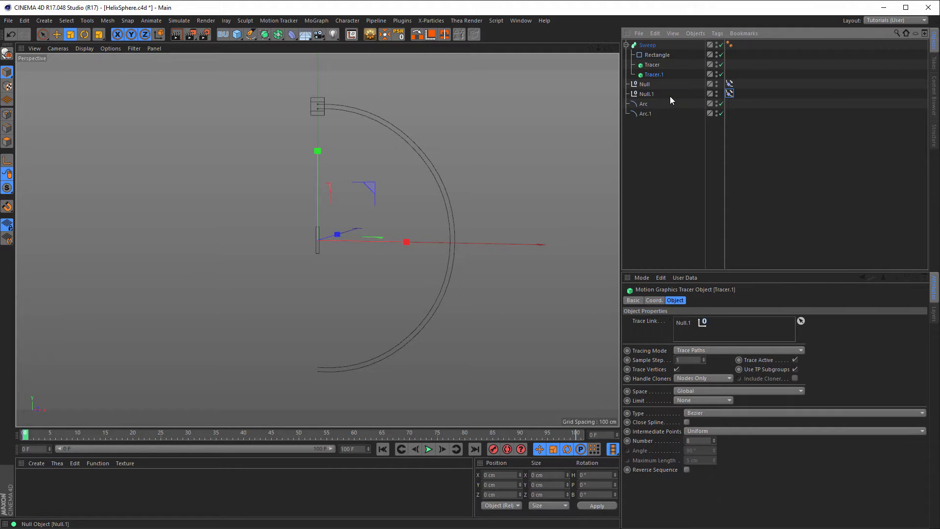
- Play the animation to frame 100 and examine the ribbon's orientation and the pinched end at the sphere's upper pole
click(429, 449)
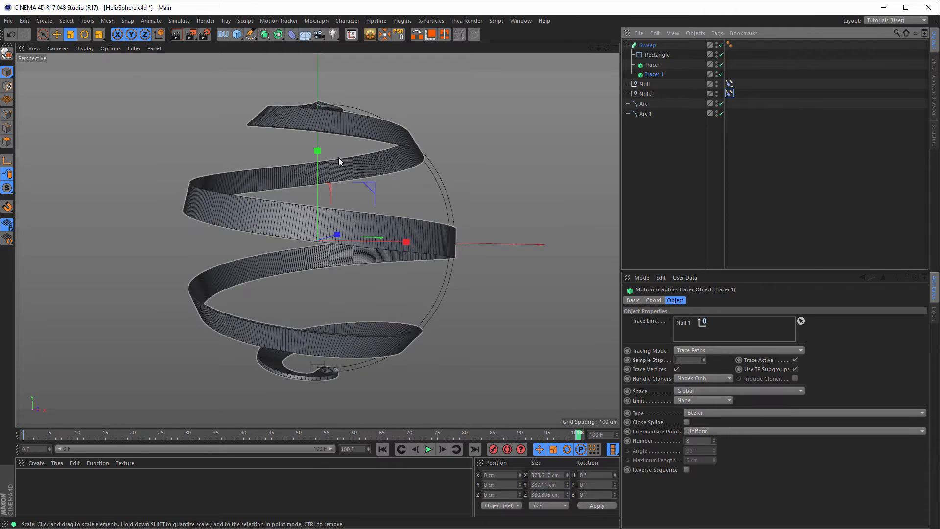
alt+drag(336, 137, 337, 116)
alt+middle_drag(336, 116, 313, 185)
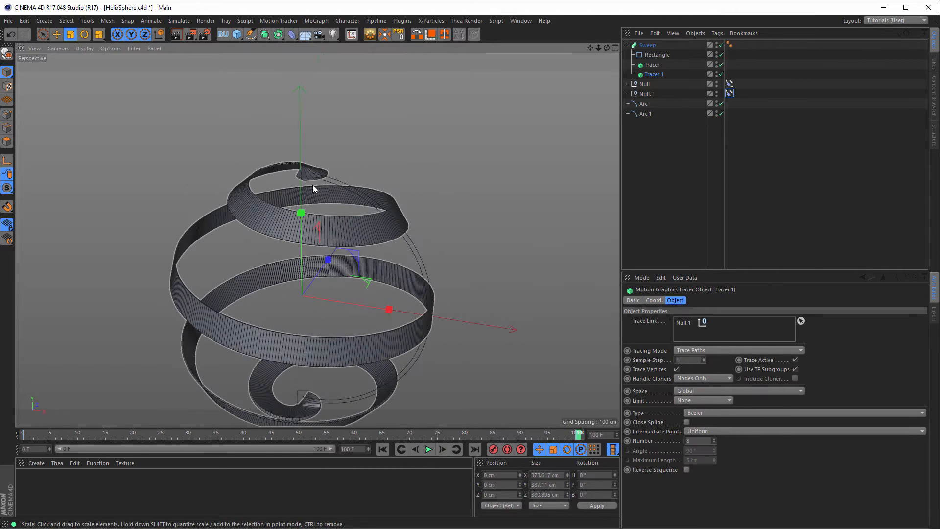
alt+right_drag(307, 166, 414, 161)
alt+drag(313, 173, 400, 216)
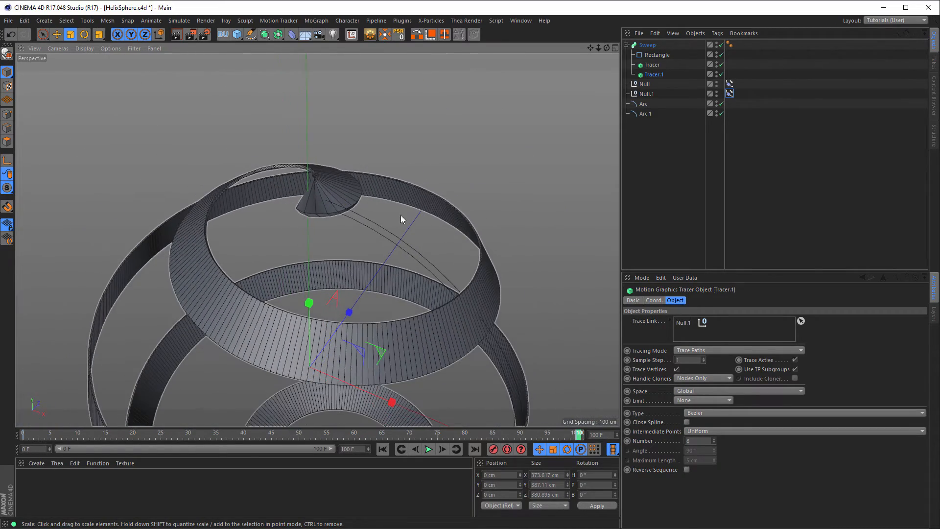
- Keyframe the Position of both Nulls' Align to Spline tags at 95% on frame 100
click(730, 84)
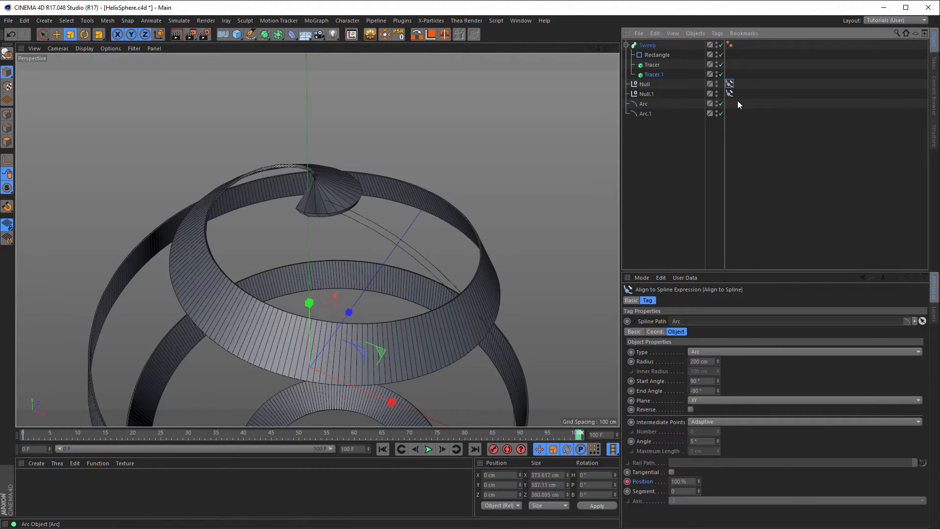
drag(738, 99, 735, 78)
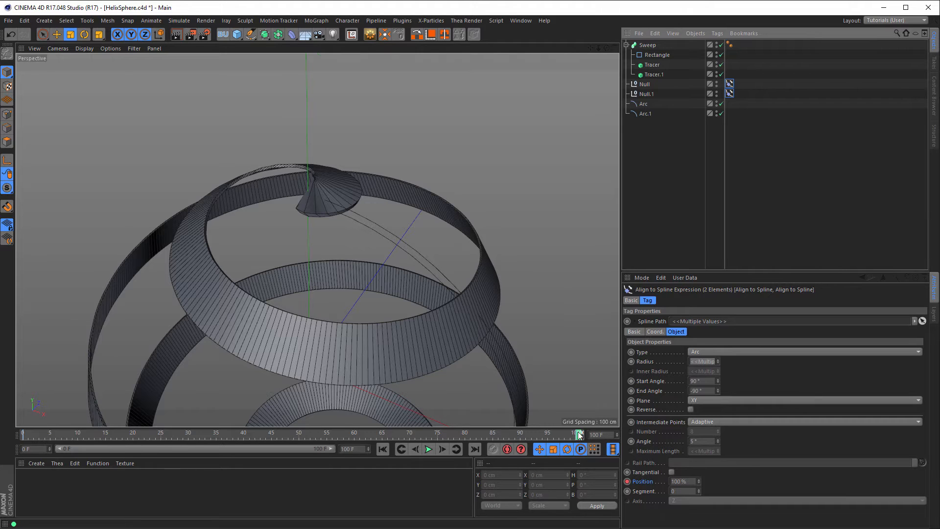
double_click(690, 481)
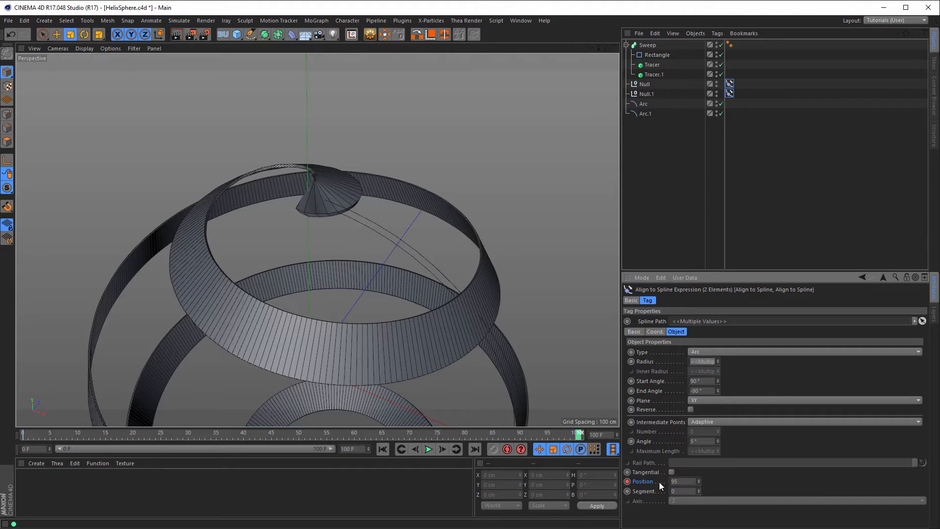
ctrl+click(628, 482)
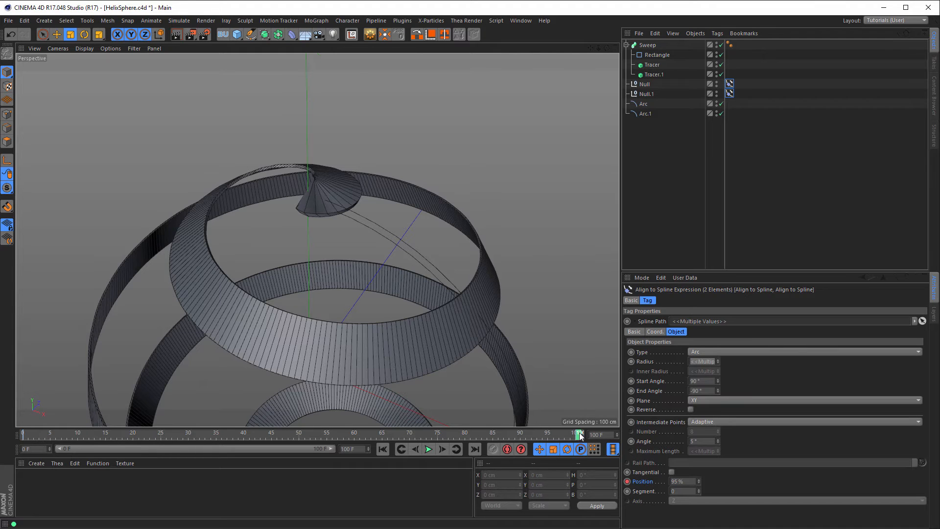
- Return to frame 0 and keyframe the Position of both Align to Spline tags at 5%
drag(580, 433, 23, 443)
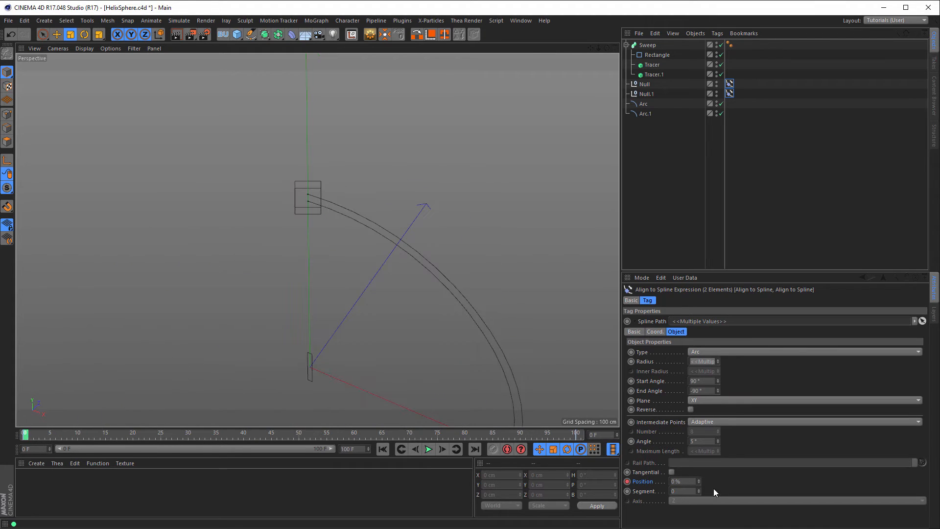
click(690, 481)
text(5)
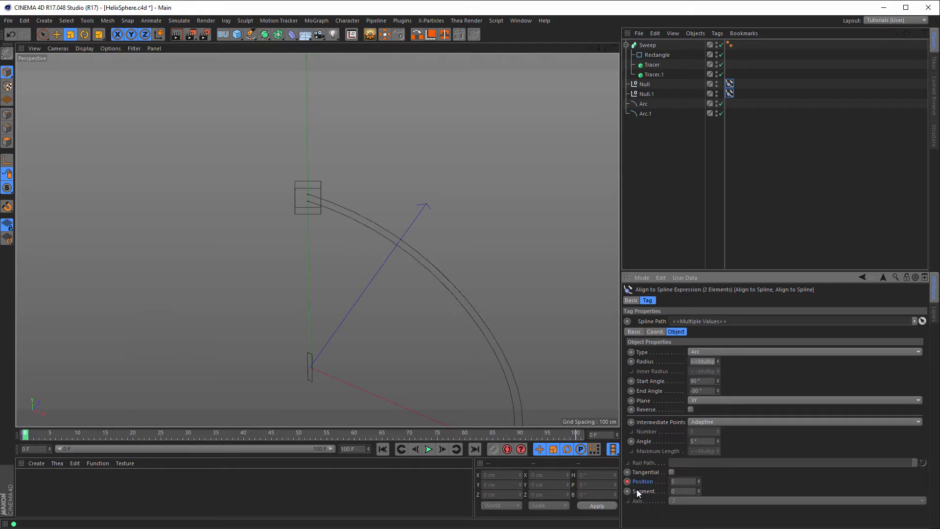
key(Return)
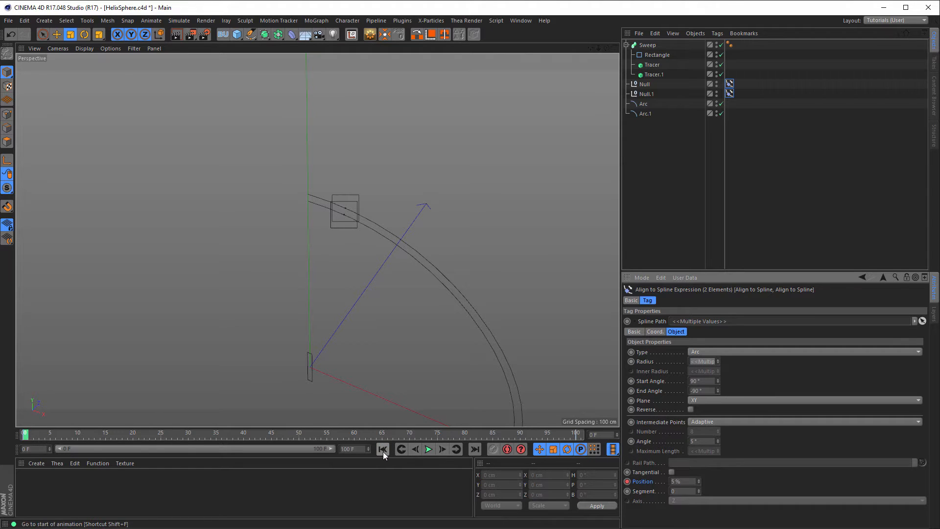
- Replay the animation and inspect the ribbon's ends near the poles and the overall sphere
click(428, 449)
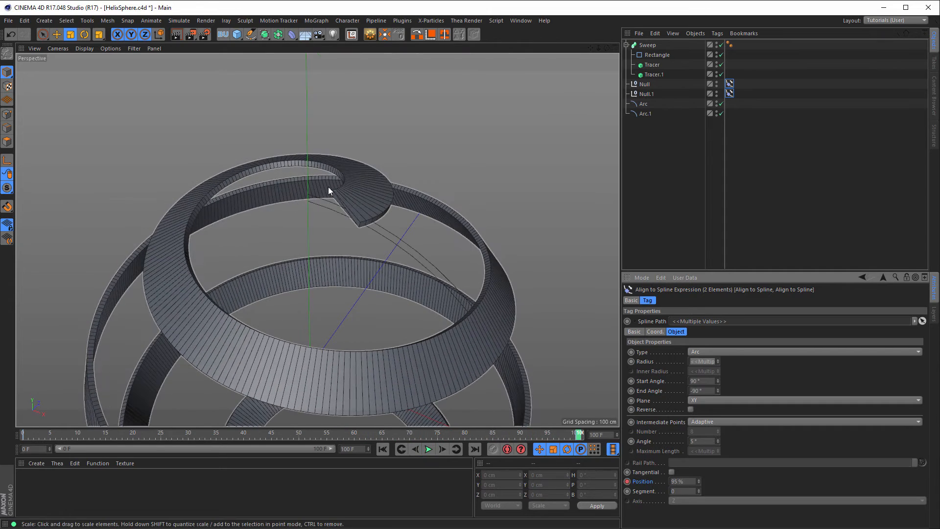
alt+right_drag(378, 266, 317, 292)
alt+middle_drag(361, 275, 365, 203)
mouse_move(362, 331)
alt+mouse_down()
mouse_move(365, 386)
mouse_move(353, 249)
mouse_move(349, 263)
alt+mouse_up()
mouse_move(362, 252)
alt+right_down()
mouse_move(386, 248)
mouse_move(364, 223)
alt+right_up()
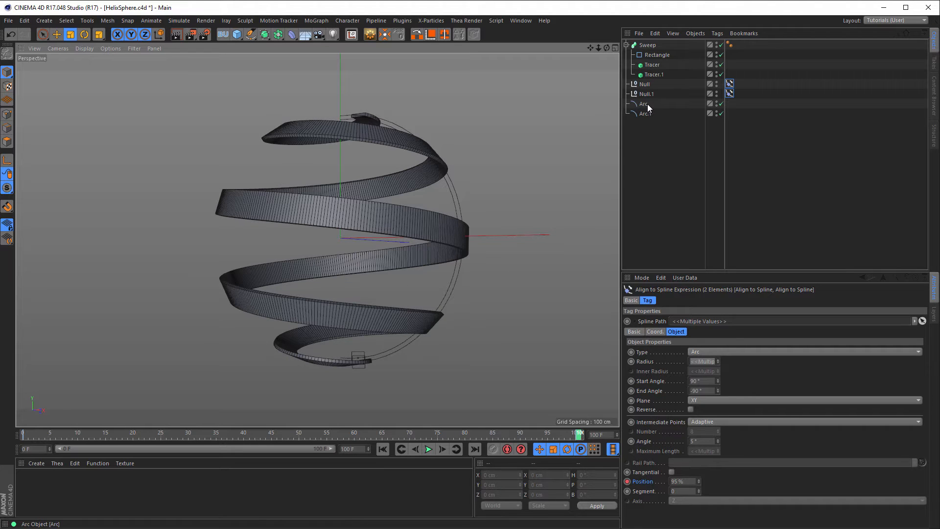
- Double the heading rotation of Arc and Arc.1 to 2880° at frame 100 and update its keyframe
drag(650, 128, 640, 103)
click(654, 300)
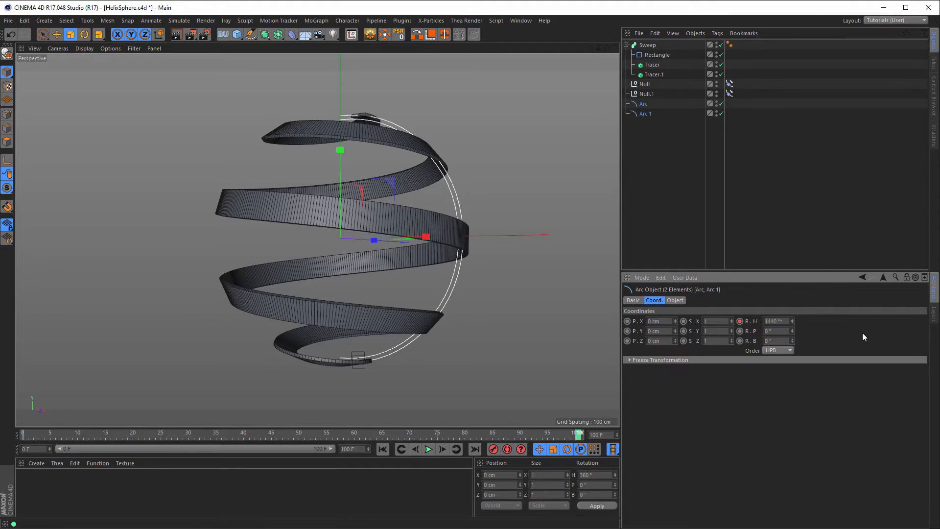
text(2)
key(Return)
- Play the animation from frame 0 and examine the ribbon's windings and its capped end near the upper pole
click(383, 449)
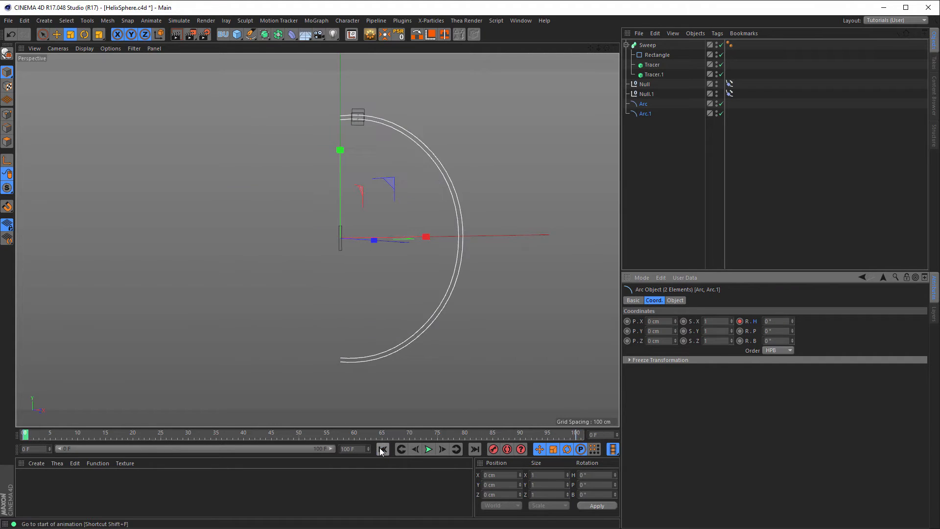
click(427, 449)
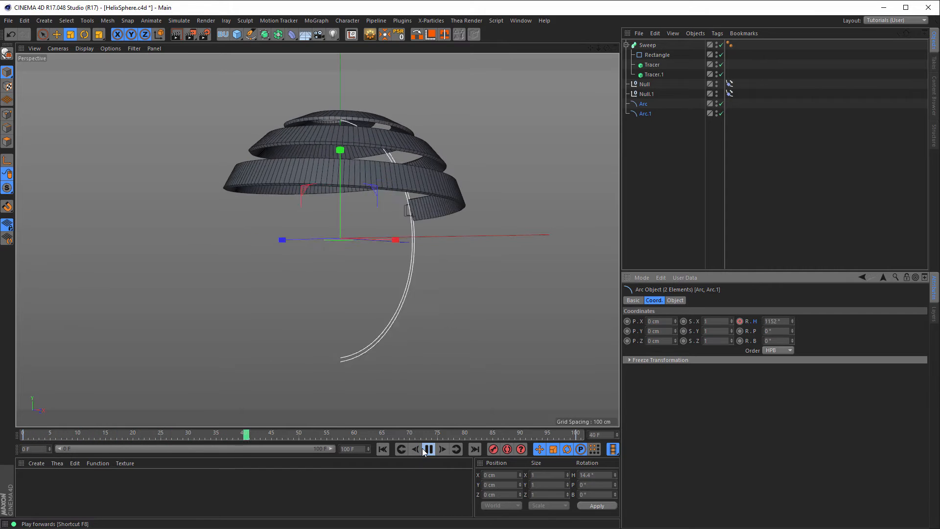
click(428, 449)
click(382, 449)
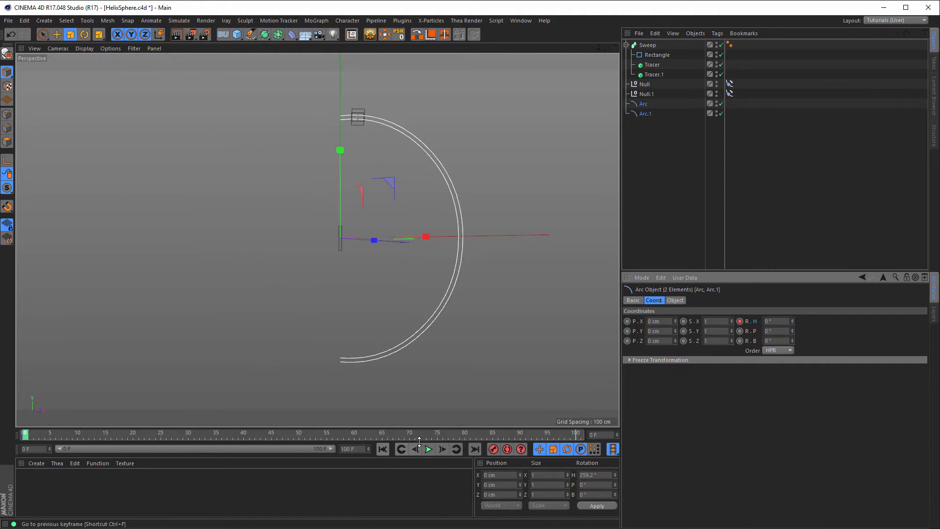
click(428, 449)
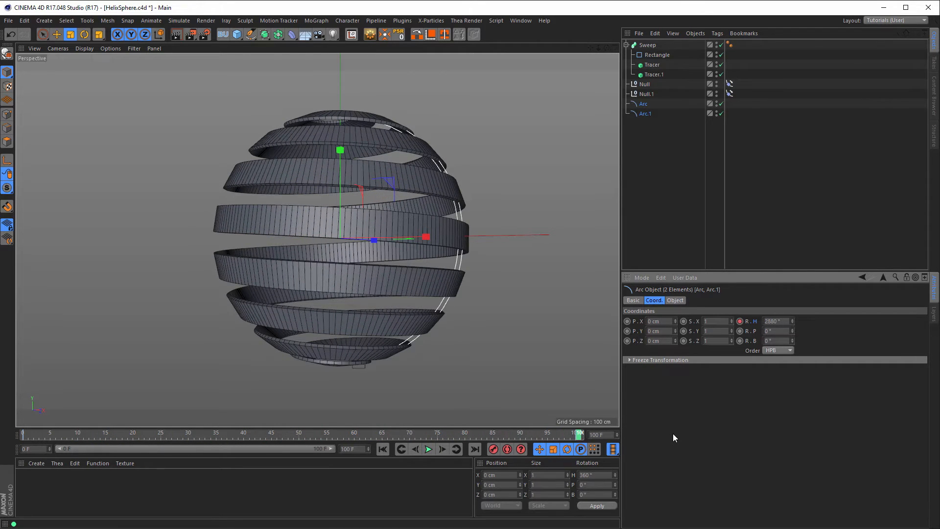
alt+drag(386, 205, 401, 169)
alt+right_drag(355, 150, 501, 143)
alt+drag(421, 178, 323, 173)
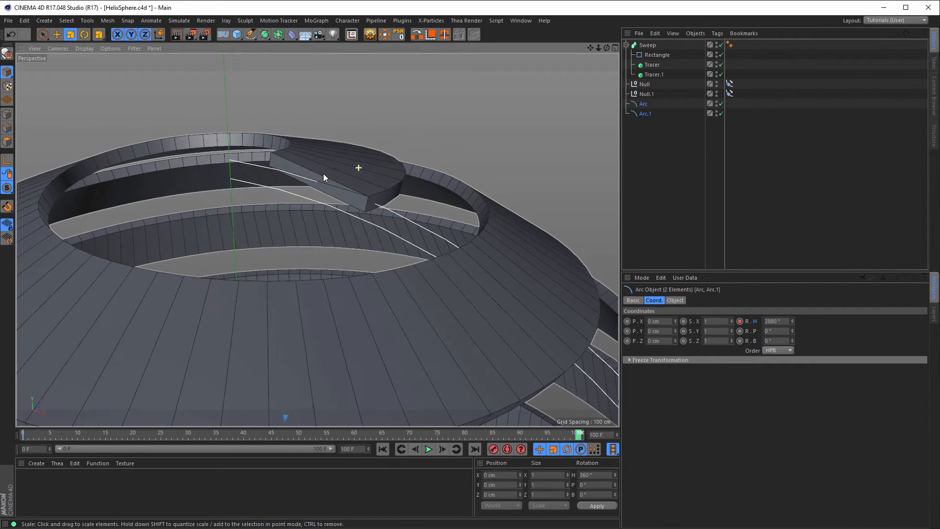
- Set the Sweep's cap type to N-gons
click(647, 45)
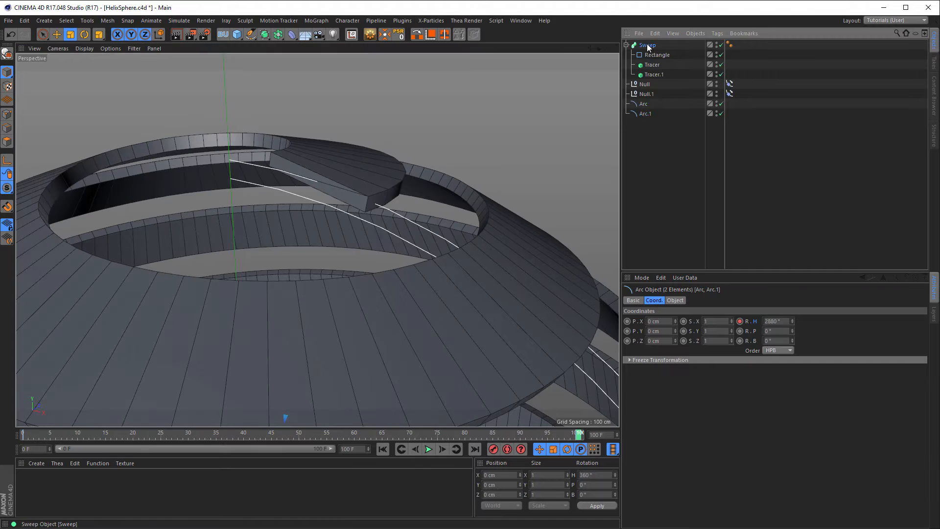
click(699, 300)
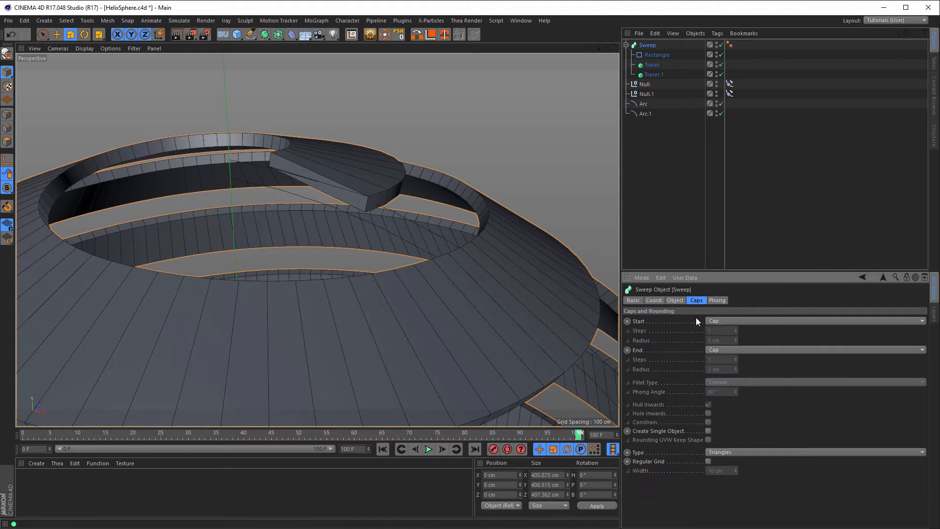
click(721, 451)
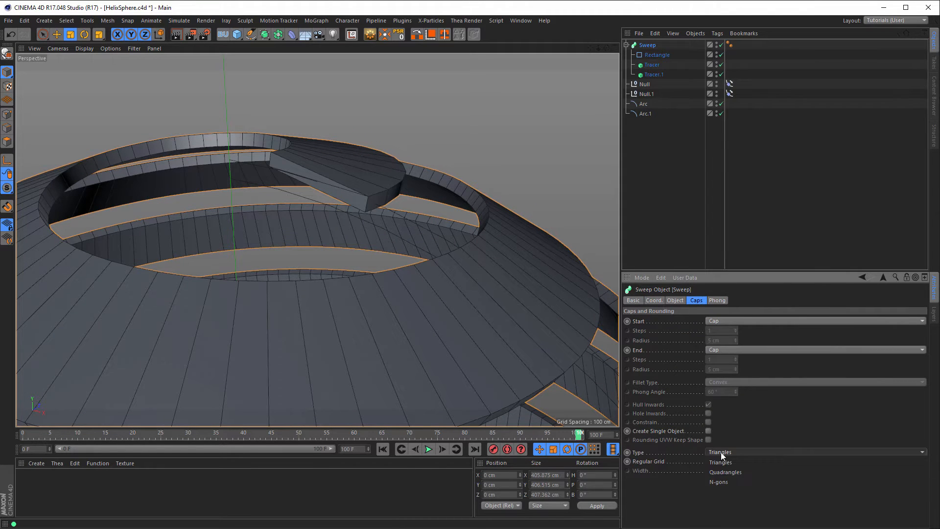
click(726, 482)
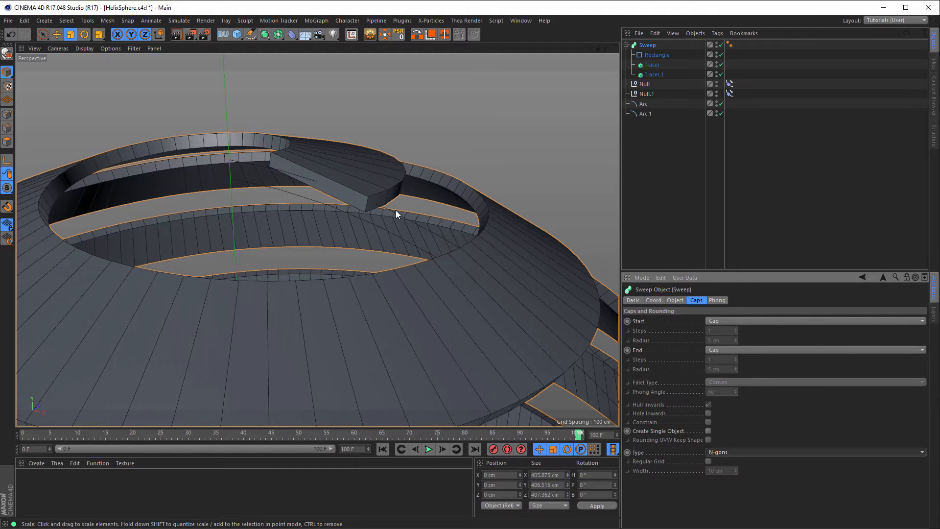
mouse_move(396, 211)
alt+mouse_down()
mouse_move(376, 211)
mouse_move(381, 201)
alt+mouse_up()
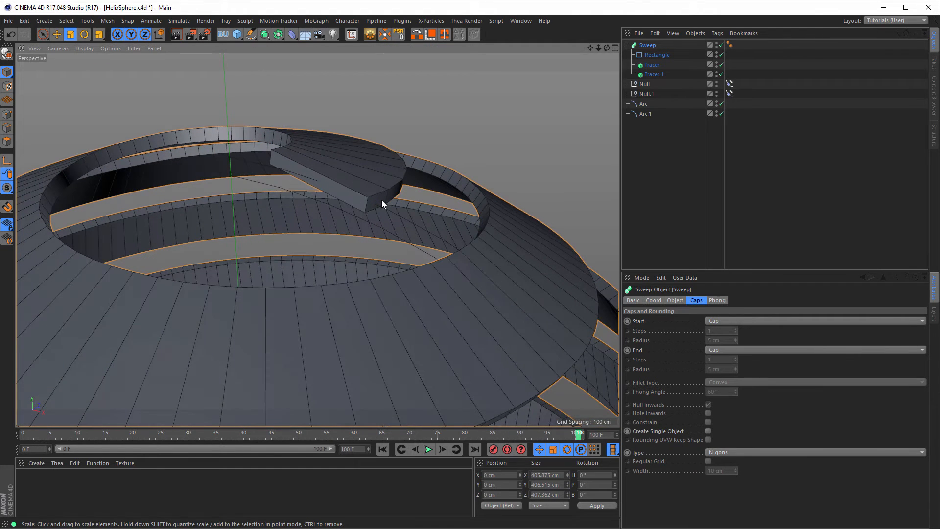
- Hide Arc and Arc.1 in the viewport
click(717, 102)
click(717, 102)
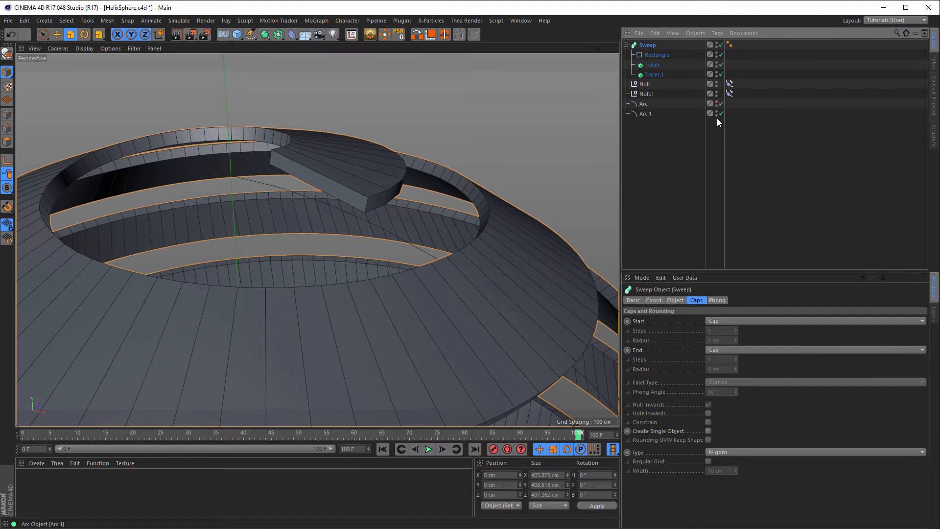
click(717, 112)
click(717, 112)
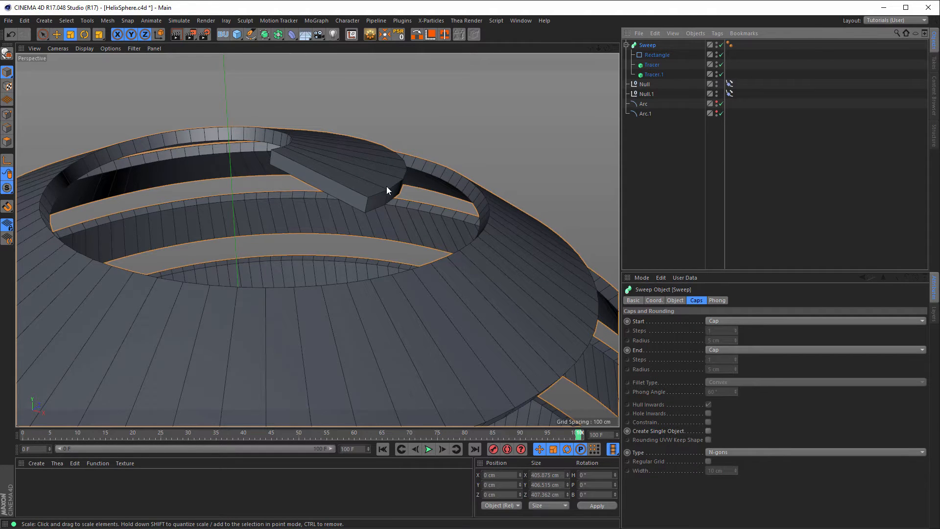
- Enable rounding on the Sweep's Rectangle profile and set its rounding radius to 1 cm
click(656, 55)
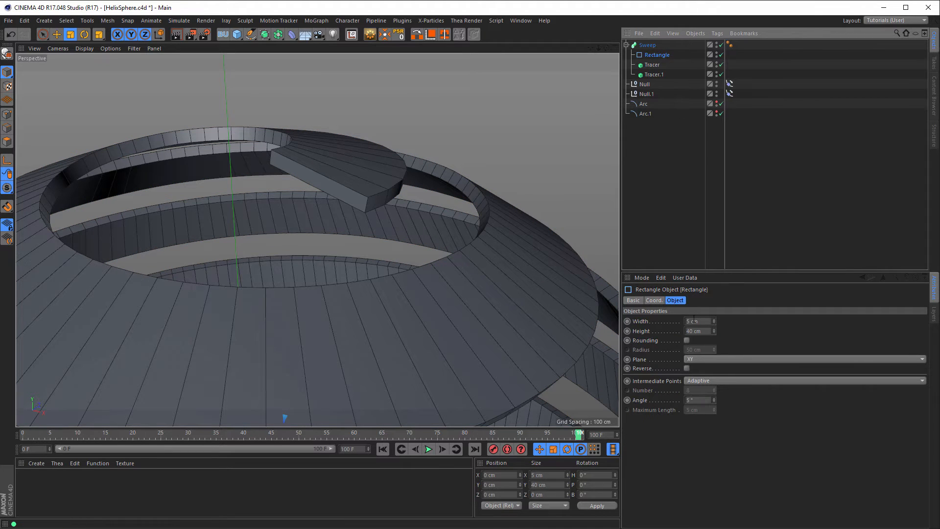
click(687, 341)
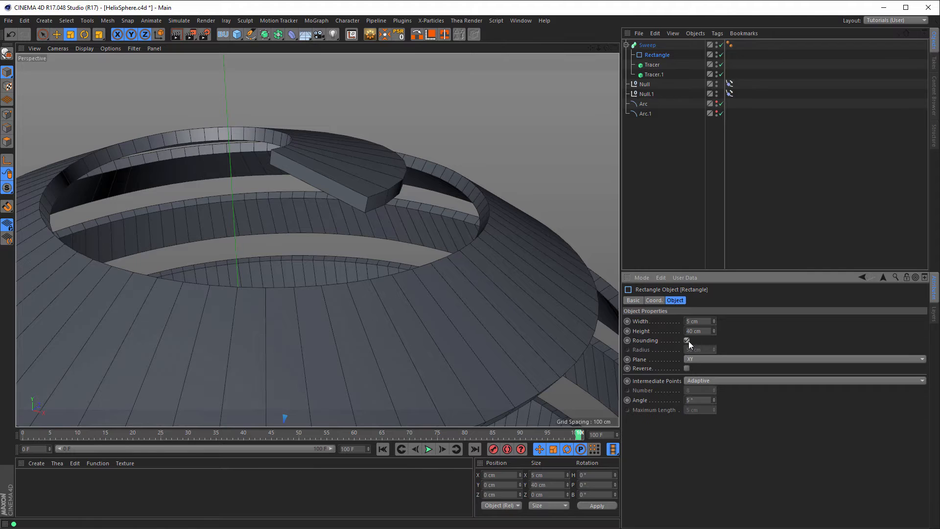
click(710, 349)
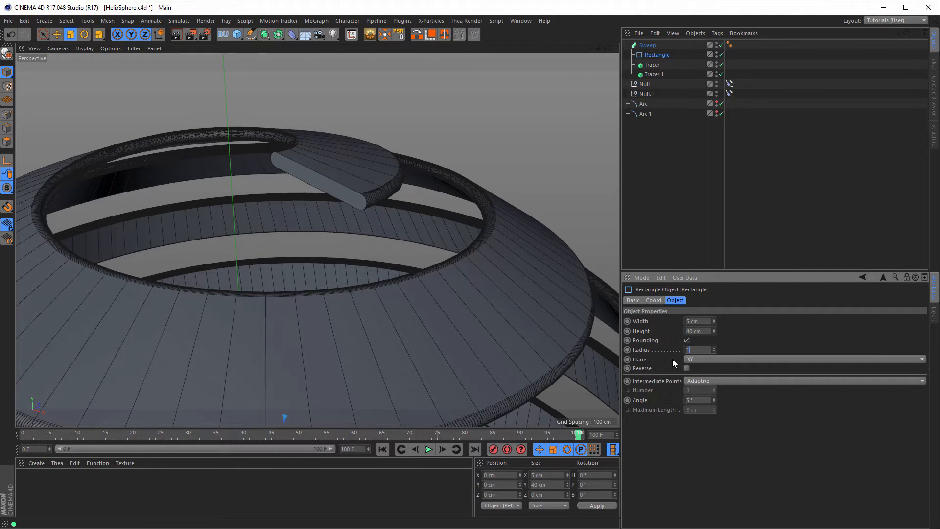
key(Return)
- Set the Rectangle spline's adaptive intermediate-point angle to 15° for coarser corner subdivision
alt+right_drag(380, 190, 511, 186)
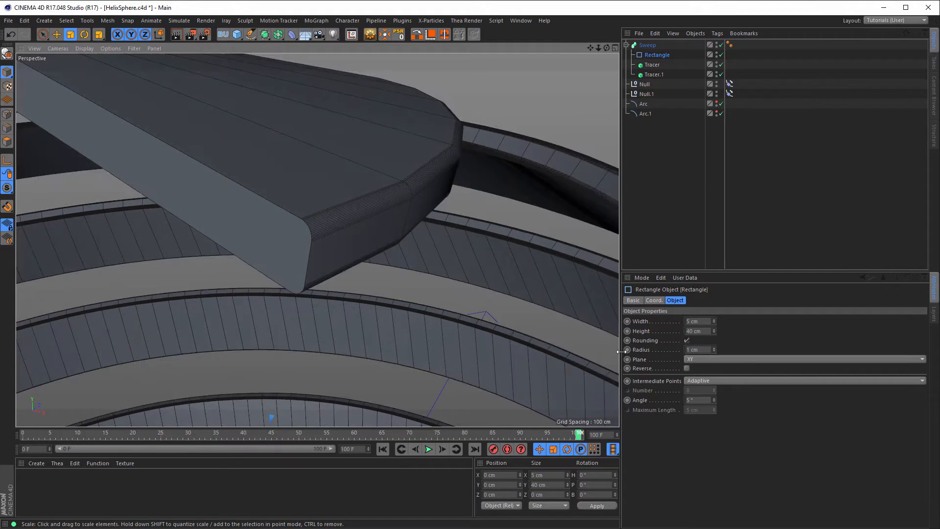
click(697, 400)
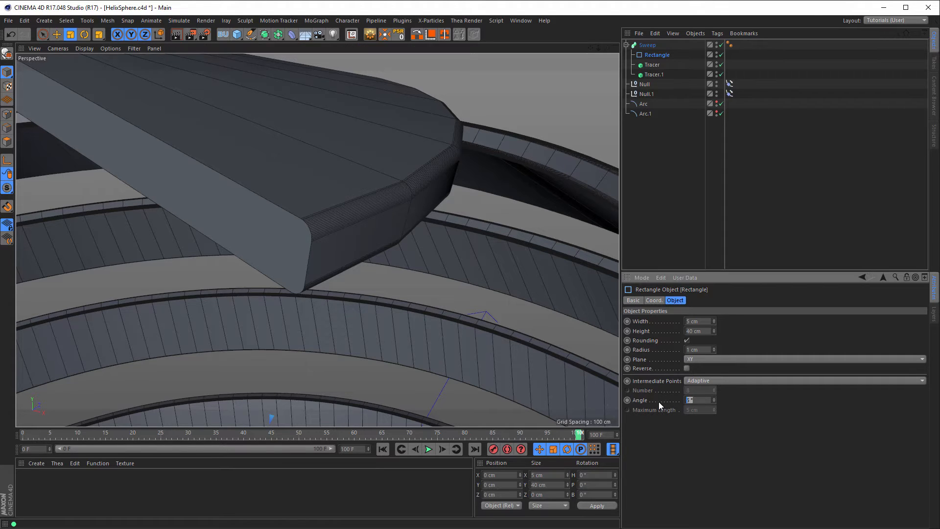
text(15)
key(Return)
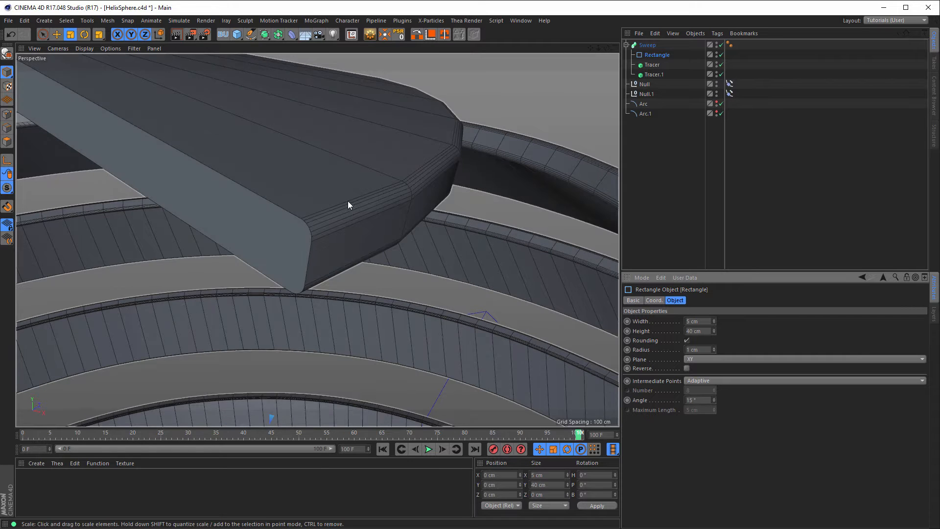
alt+drag(348, 201, 362, 220)
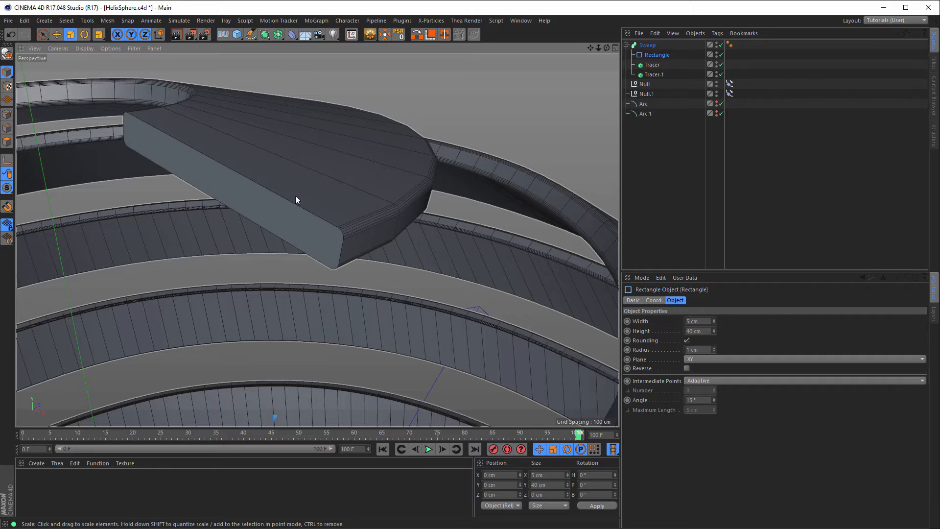
- Change both the Start and End caps of the Sweep to Fillet Cap
click(647, 45)
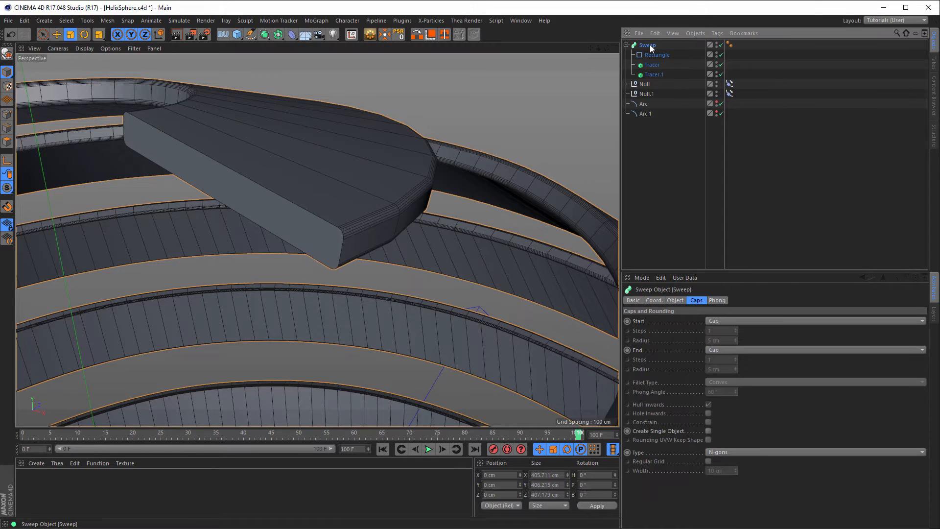
click(730, 320)
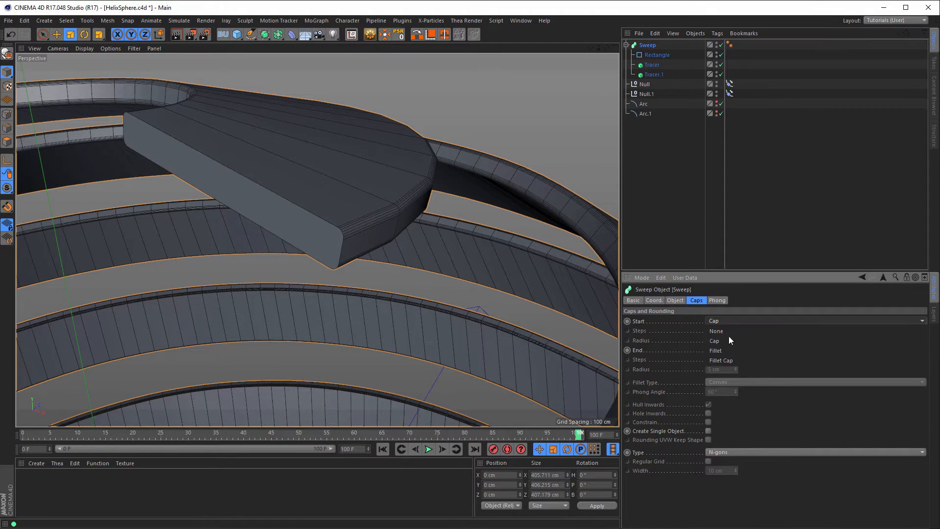
click(725, 361)
click(731, 350)
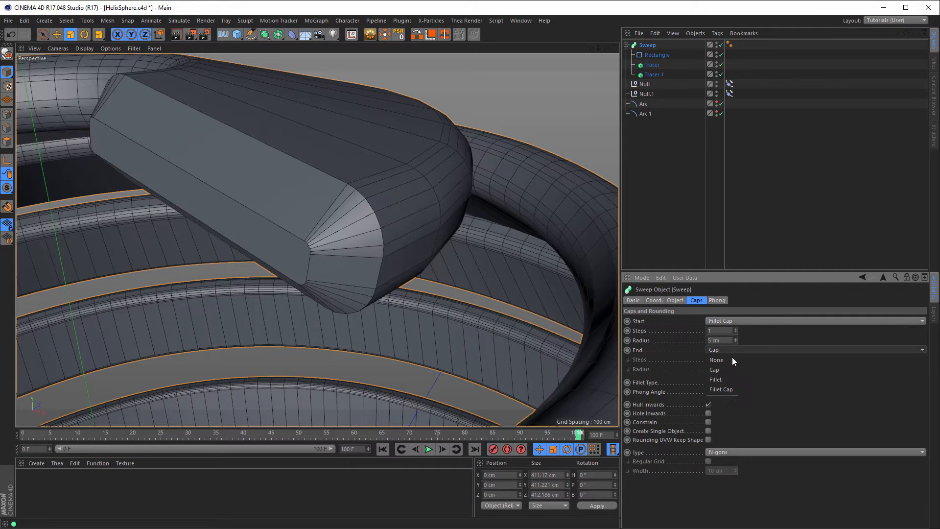
click(734, 388)
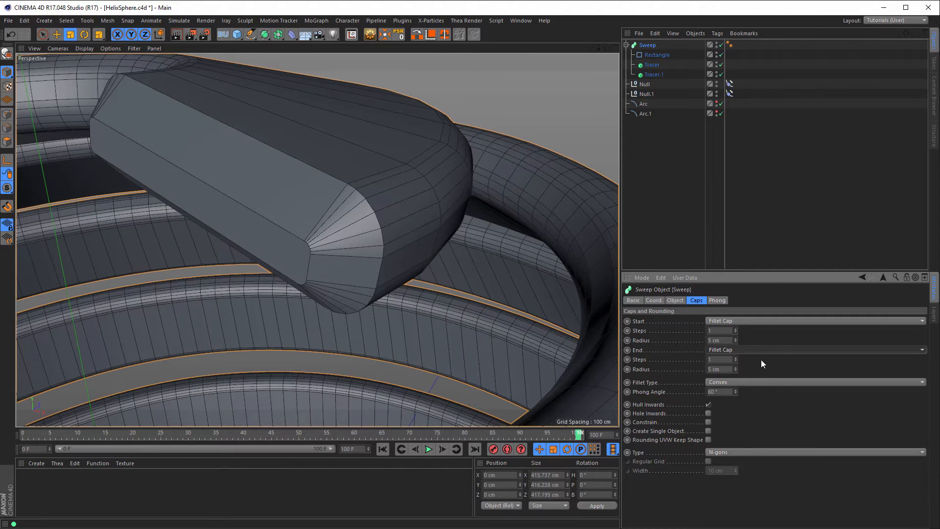
- Set the Sweep's start and end cap fillets to 3 steps and a 2 cm radius each
double_click(727, 331)
text(3)
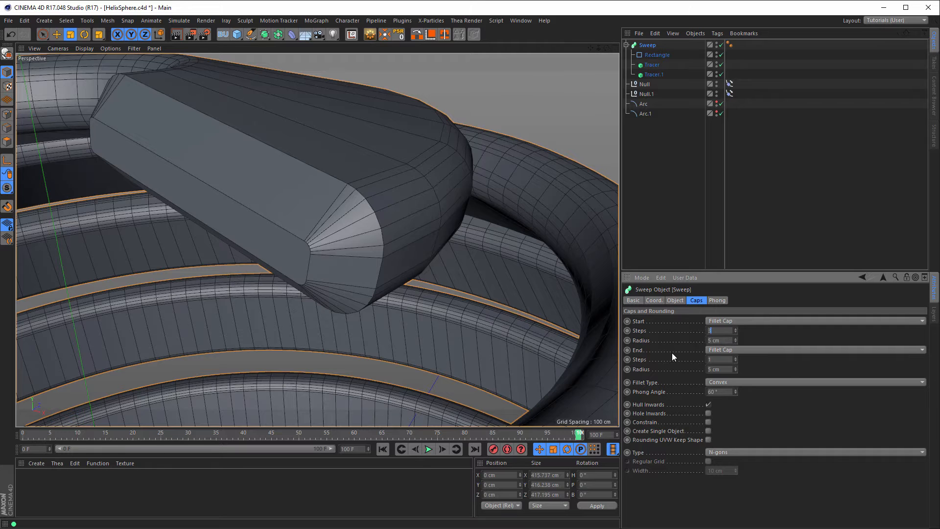
key(Tab)
text(2)
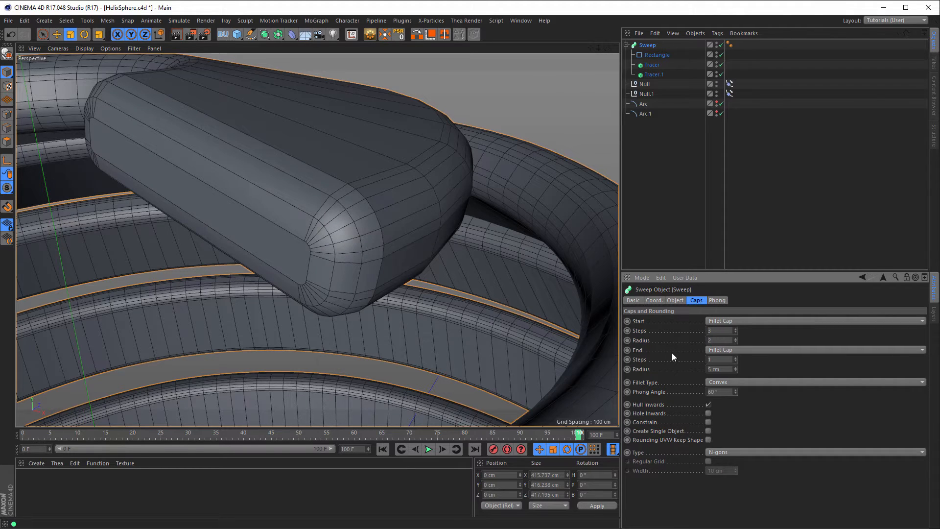
key(Tab)
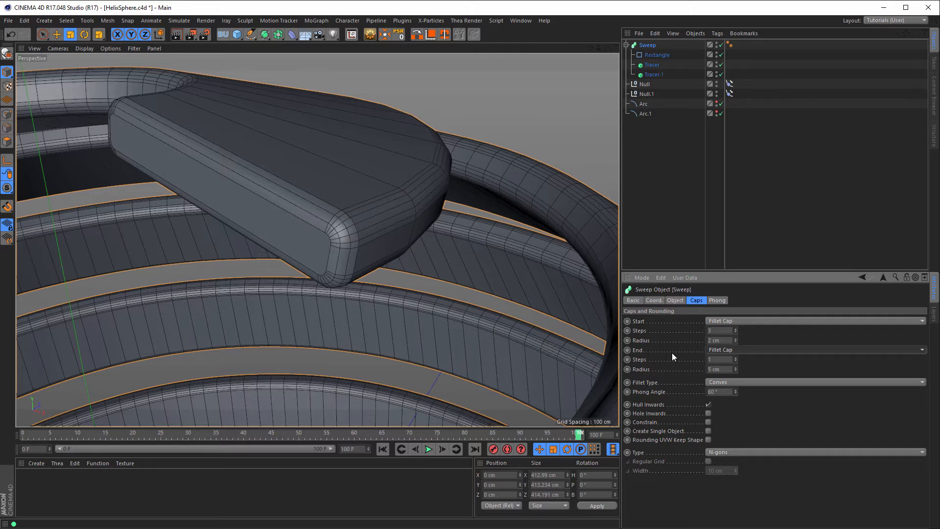
key(Tab)
key(Tab)
key(shift+Tab)
text(3)
key(Tab)
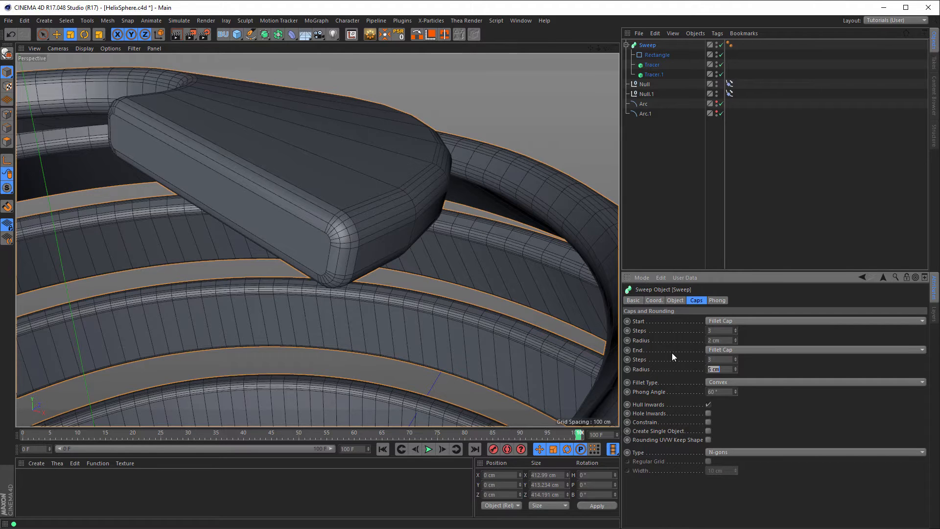
text(2)
key(Tab)
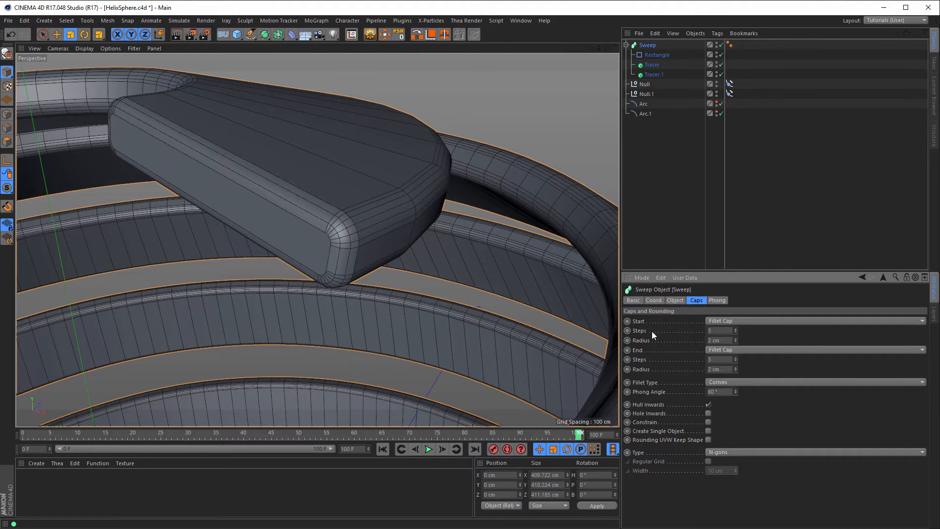
- Frame the whole sphere and render the viewport to check the filleted ribbon
scroll(321, 235, down, 10)
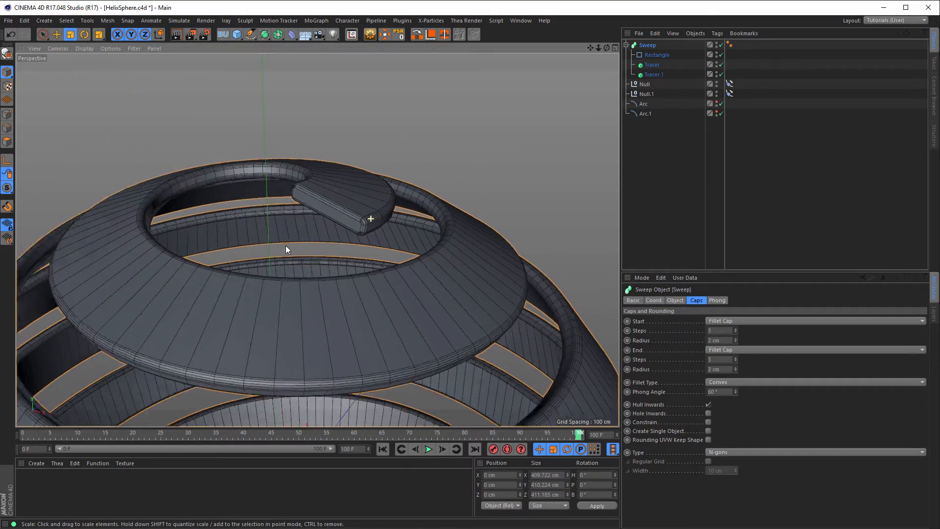
alt+right_drag(286, 246, 179, 278)
alt+middle_drag(295, 297, 261, 176)
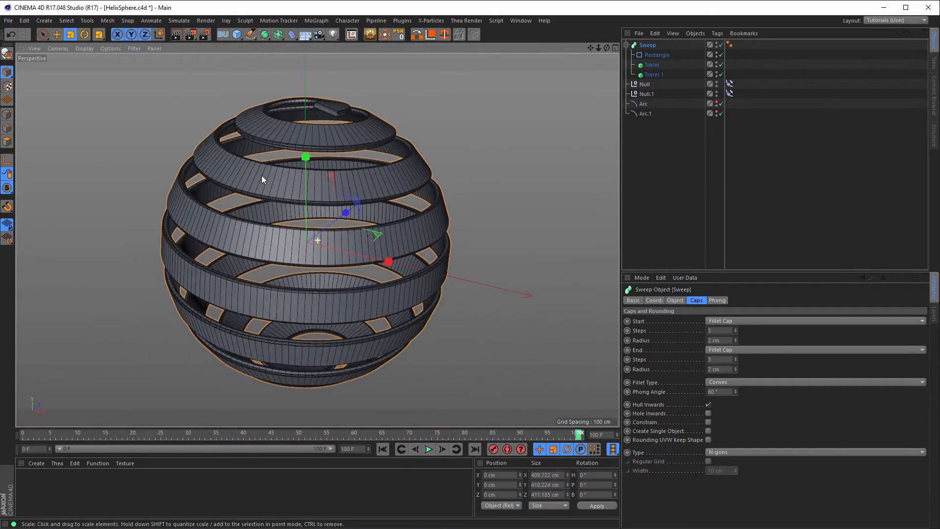
mouse_move(262, 175)
alt+mouse_down()
mouse_move(267, 215)
mouse_move(272, 187)
alt+mouse_up()
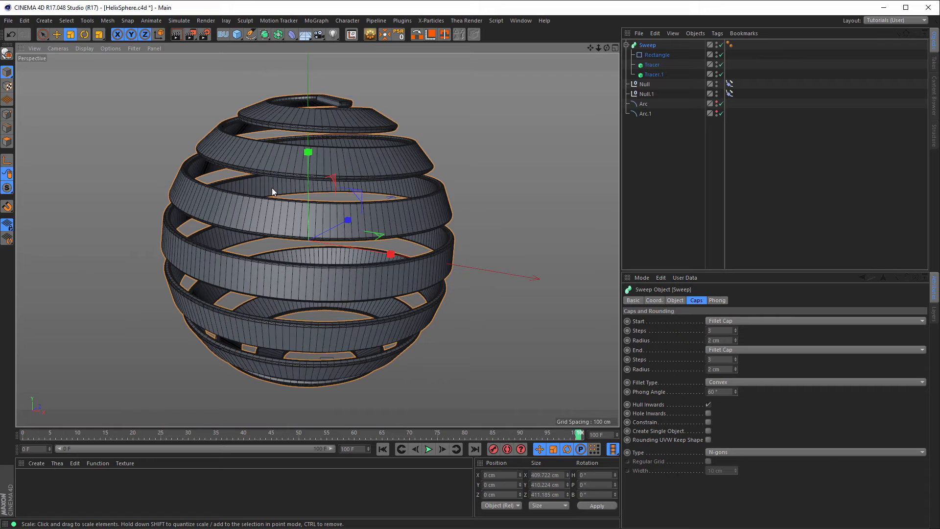
key(ctrl+r)
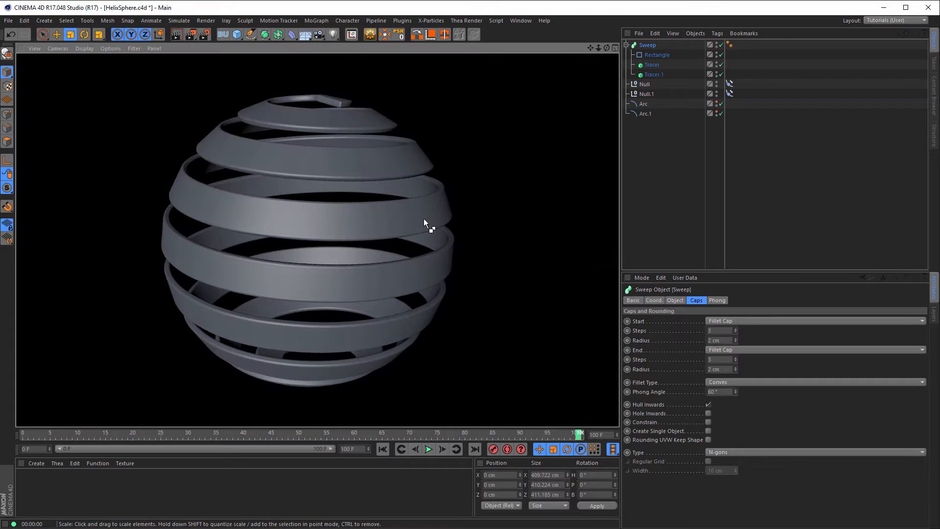
- Reduce the Rectangle profile's rounding radius to 0.5 cm
alt+right_drag(347, 93, 519, 104)
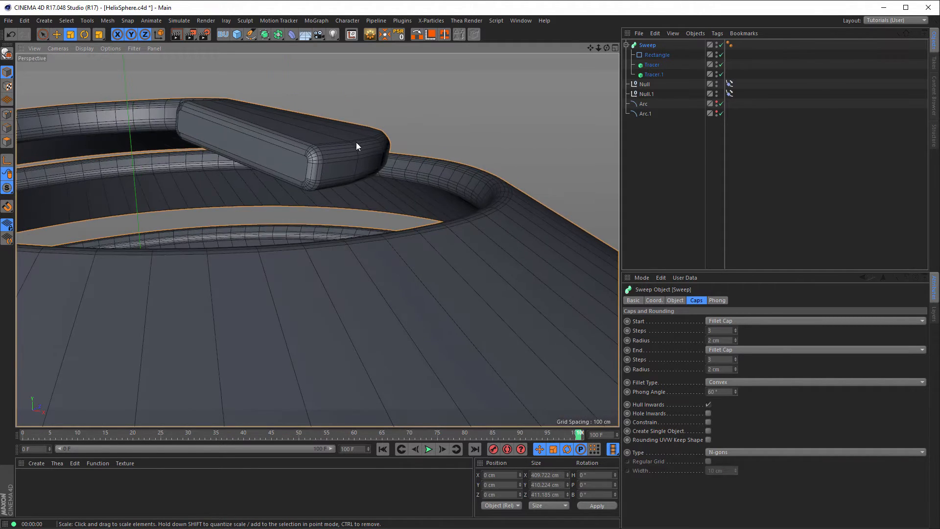
mouse_move(338, 149)
alt+mouse_down()
mouse_move(346, 118)
mouse_move(352, 136)
alt+mouse_up()
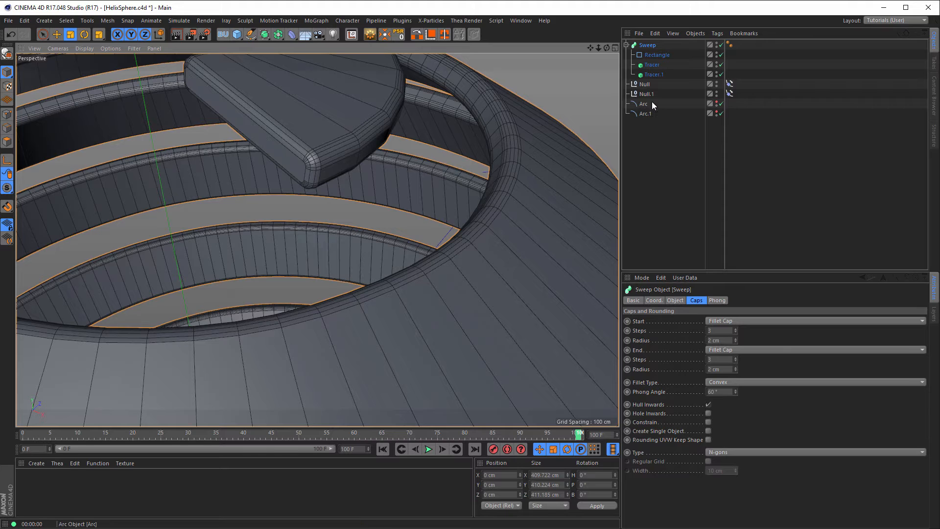
click(651, 55)
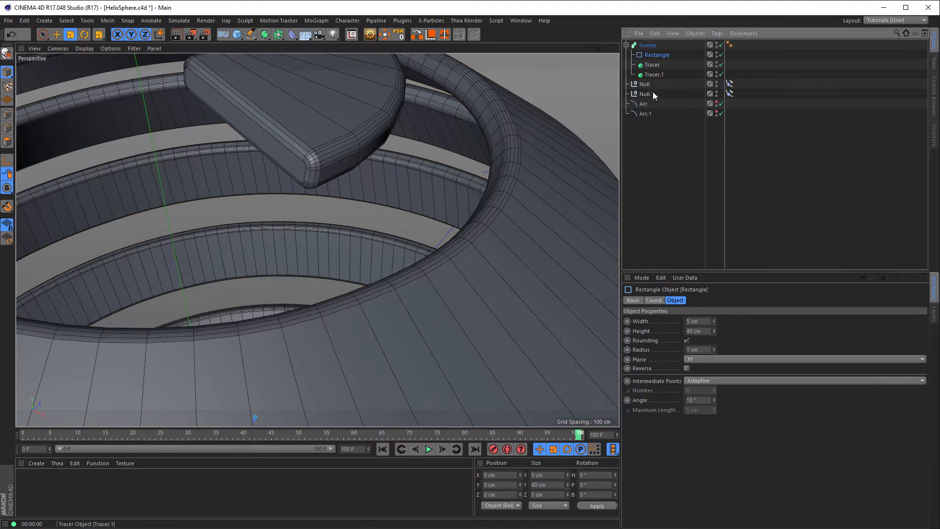
double_click(703, 349)
text(5)
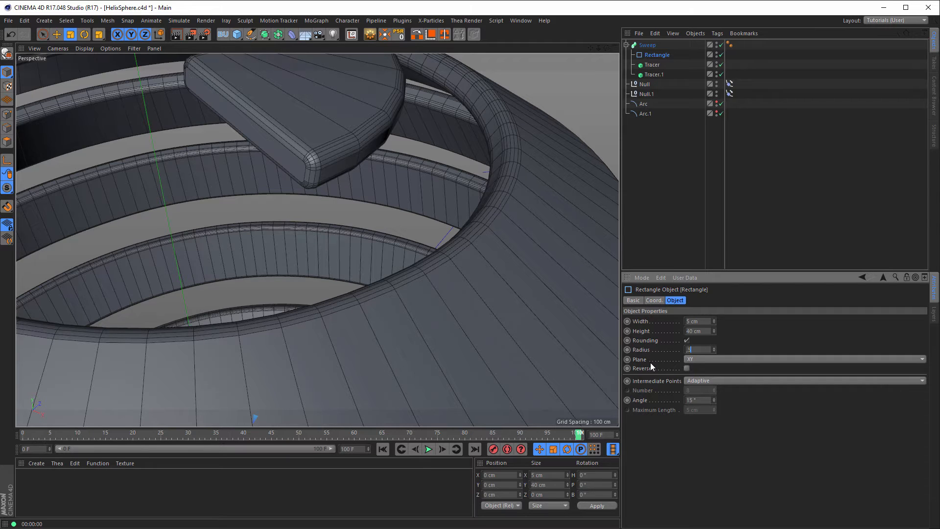
key(Return)
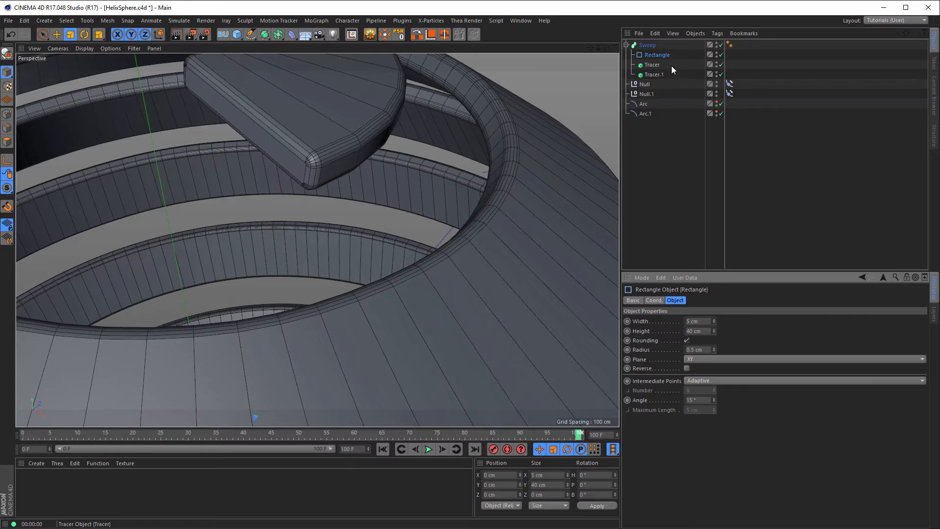
- Set the fillet radius of the Sweep's start and end caps to 1 cm
click(650, 45)
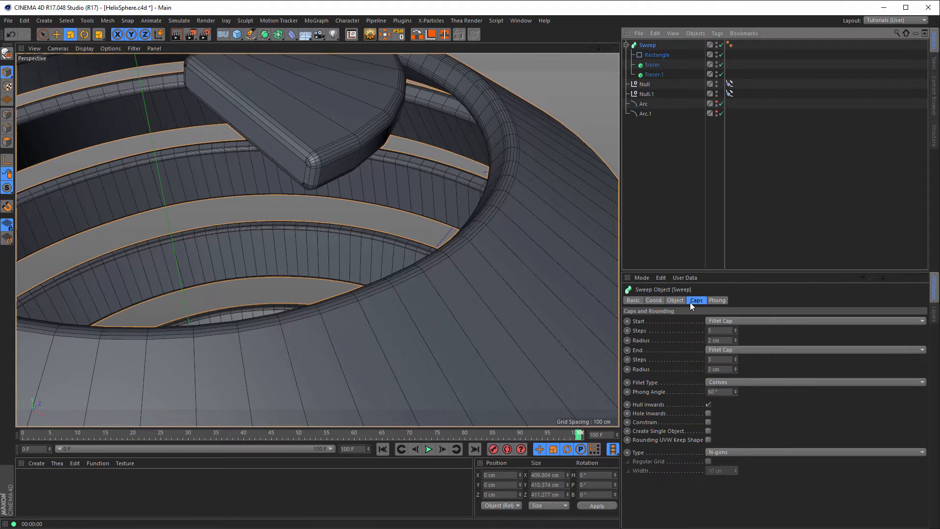
double_click(720, 340)
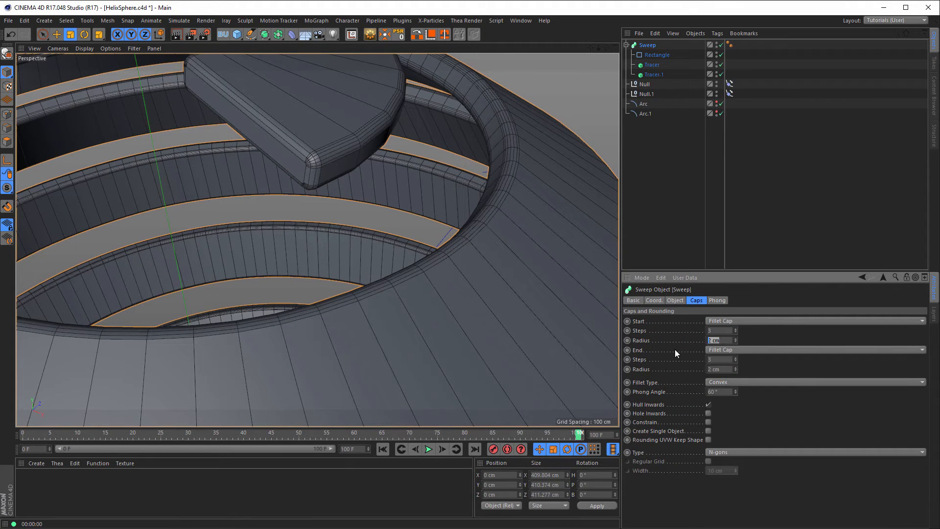
text(1)
key(Return)
key(Tab)
key(Tab)
key(Tab)
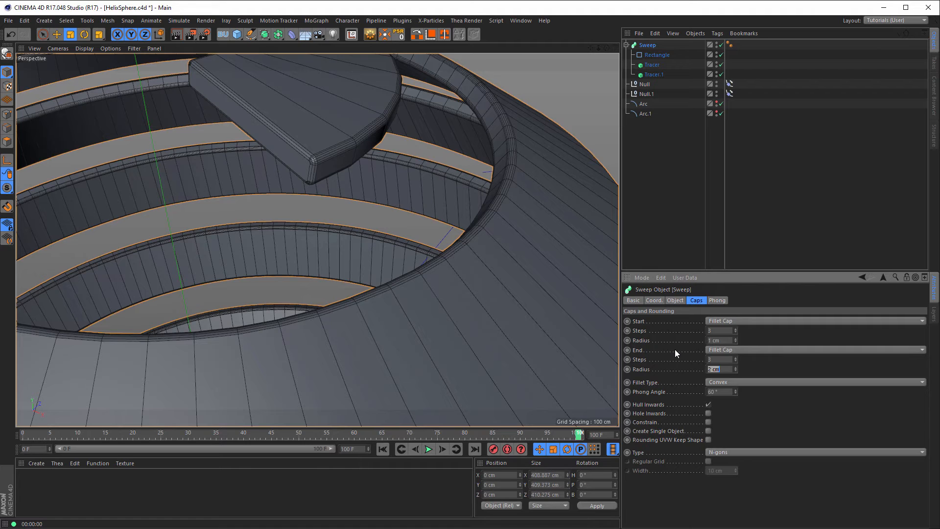
text(1)
key(Return)
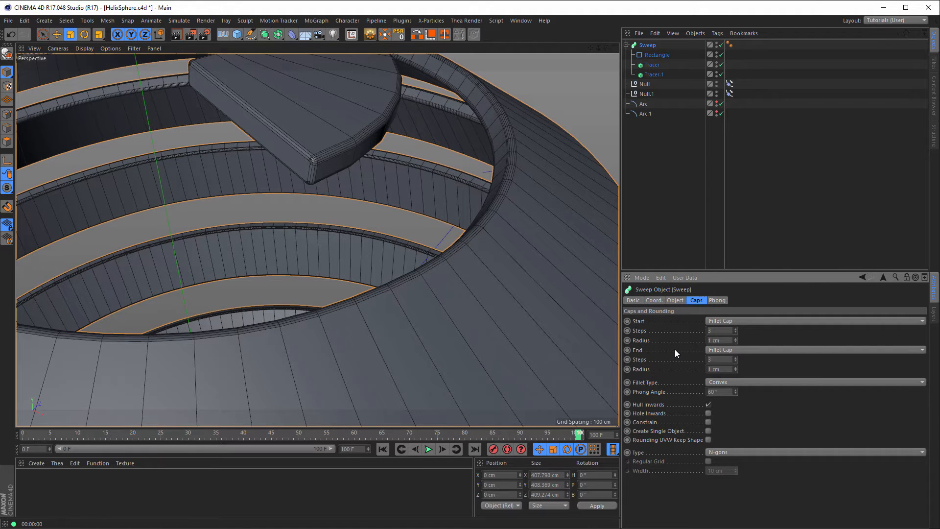
- Examine the ribbon's end and windings up close, and render the full sphere in the viewport
click(650, 55)
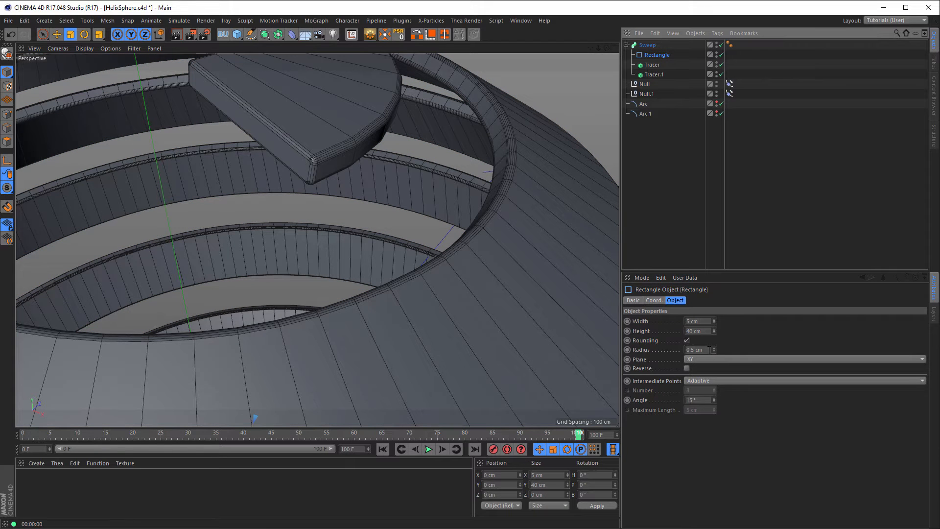
alt+right_drag(337, 146, 408, 142)
mouse_move(409, 144)
alt+mouse_down()
mouse_move(411, 155)
mouse_move(337, 169)
mouse_move(326, 201)
mouse_move(376, 184)
mouse_move(328, 179)
alt+mouse_up()
alt+right_drag(358, 179, 269, 208)
alt+right_drag(447, 204, 314, 245)
alt+drag(420, 254, 415, 219)
alt+right_drag(414, 219, 446, 240)
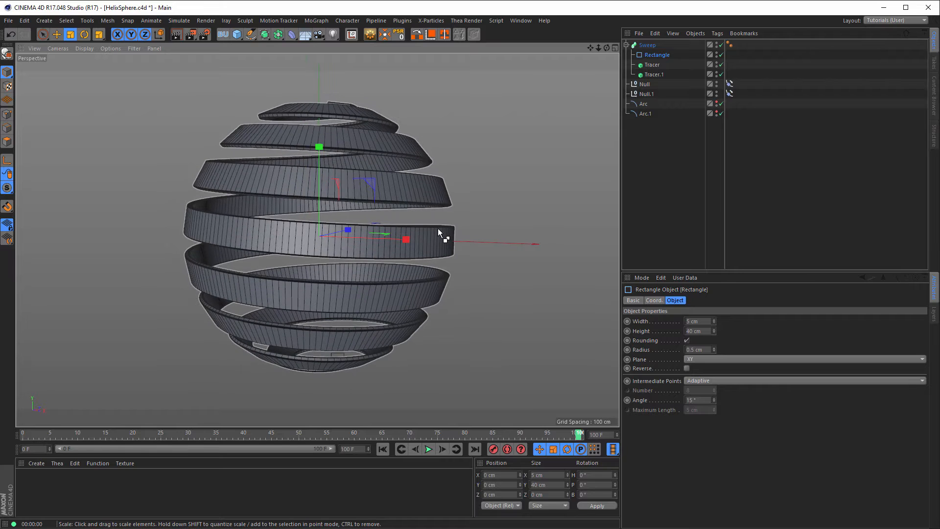
key(ctrl+r)
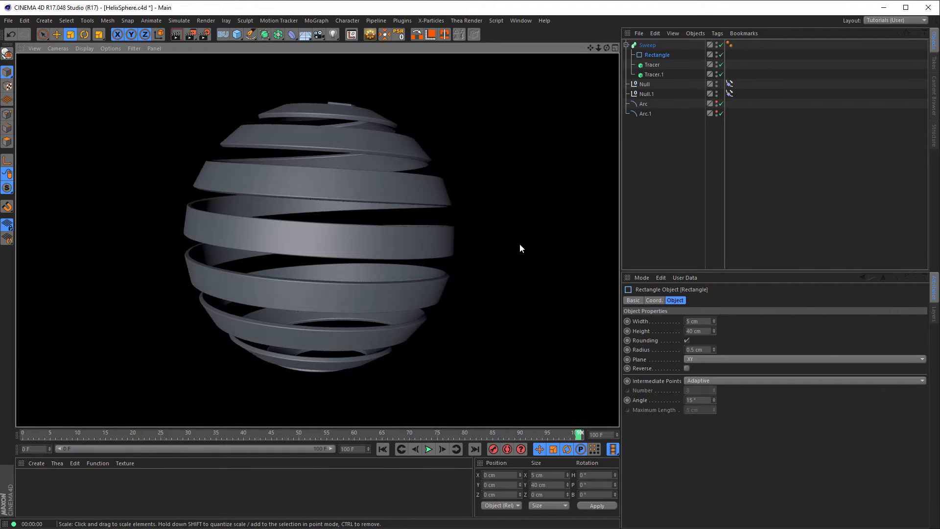
mouse_move(412, 199)
alt+mouse_down()
mouse_move(388, 167)
mouse_move(390, 152)
mouse_move(395, 213)
mouse_move(394, 175)
alt+mouse_up()
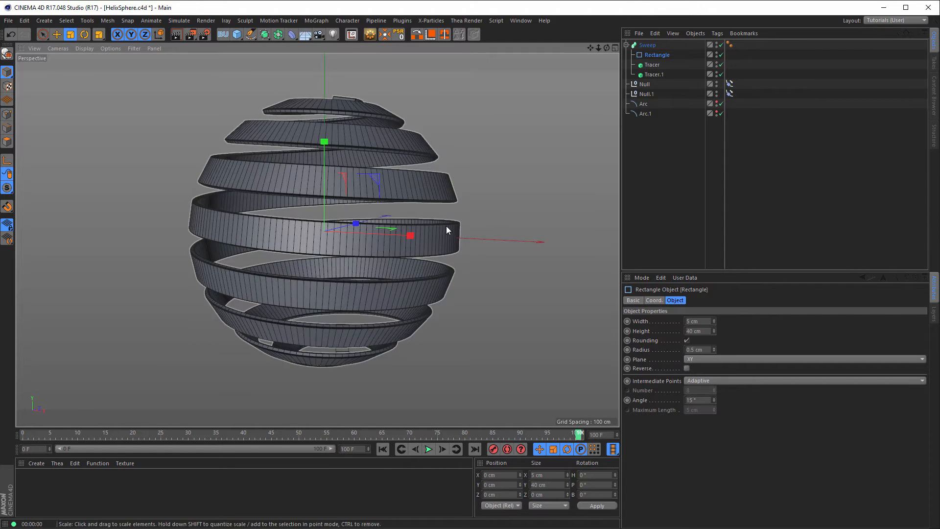
- Add a Sphere primitive inside the ribbon and set its radius to 200 cm
click(626, 44)
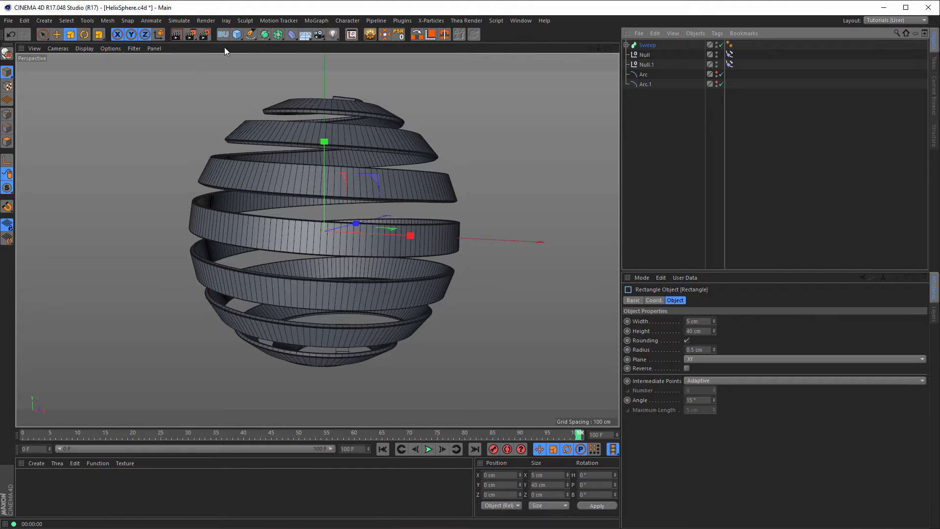
click(237, 35)
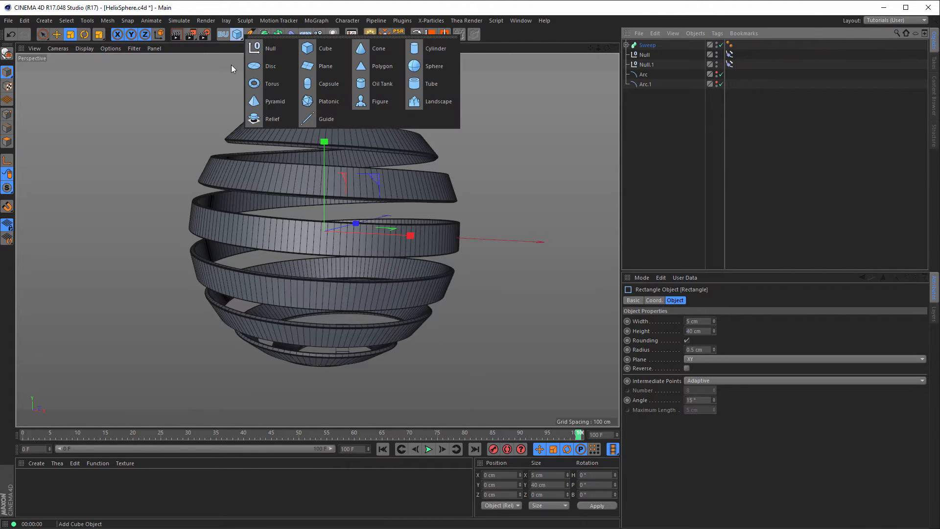
click(415, 68)
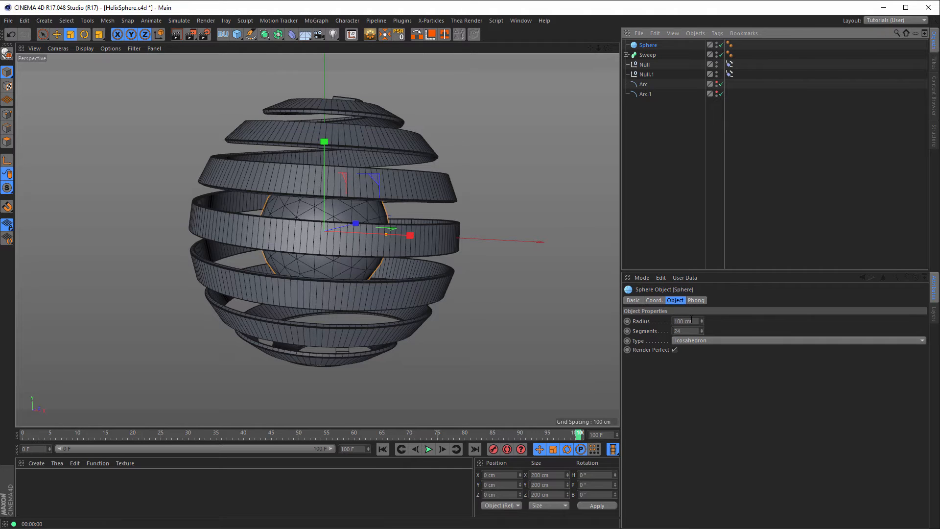
drag(694, 322, 646, 338)
text(200)
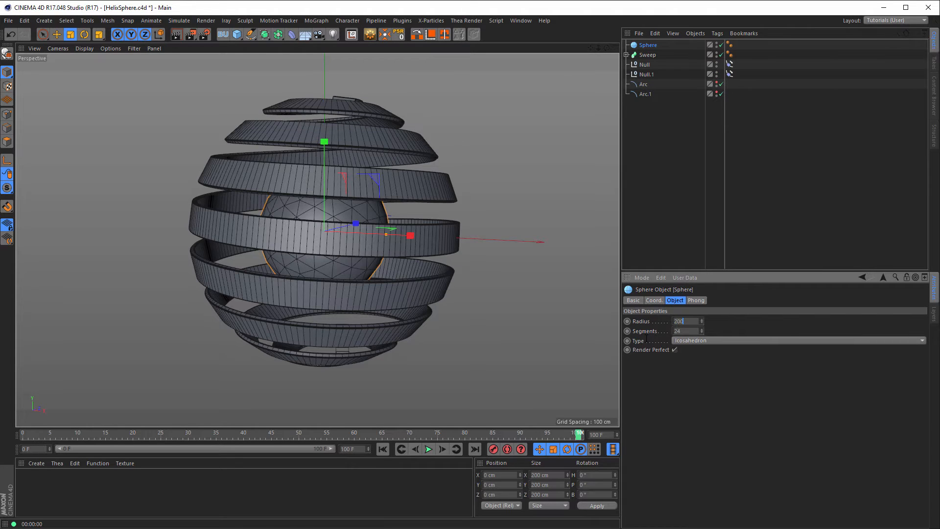
key(Return)
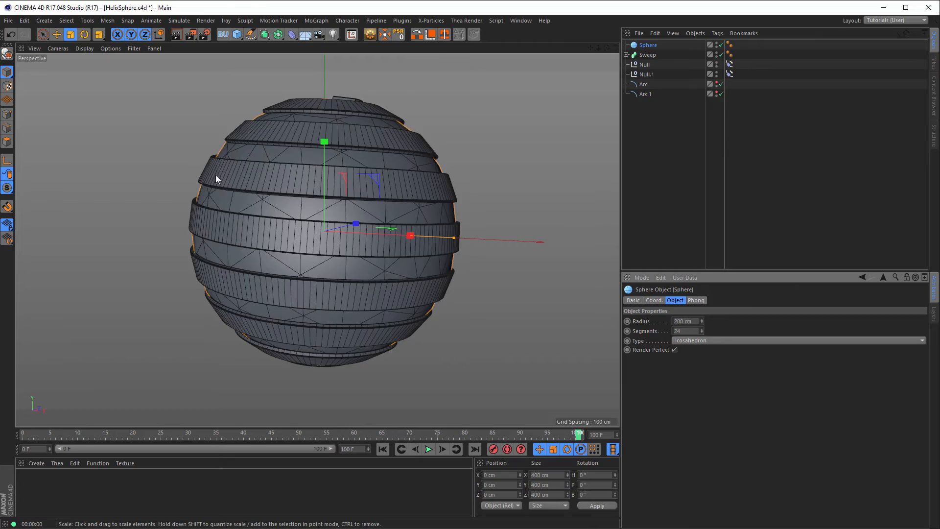
- Inspect how the sphere meets the ribbon, and make the Sphere the child of a new Atom Array
alt+drag(216, 174, 223, 142)
alt+right_drag(237, 160, 452, 153)
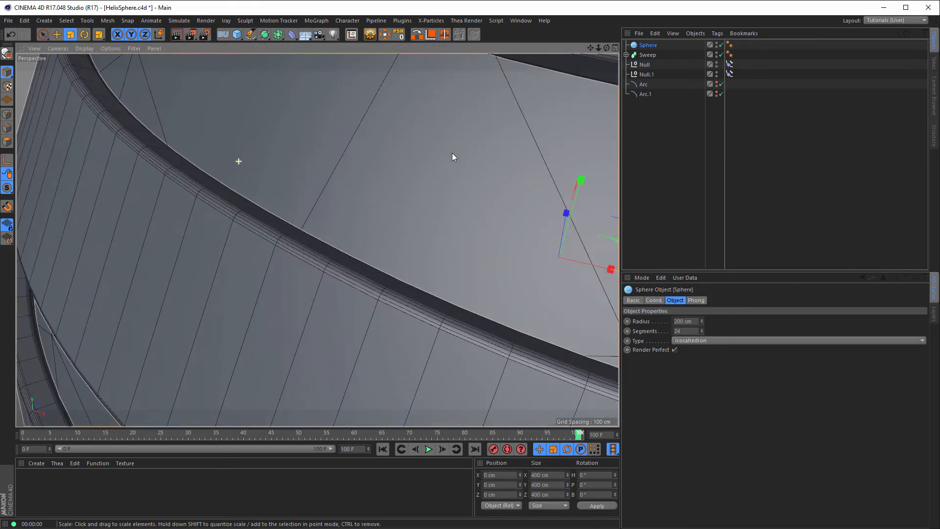
alt+drag(269, 202, 273, 179)
alt+right_drag(273, 179, 175, 213)
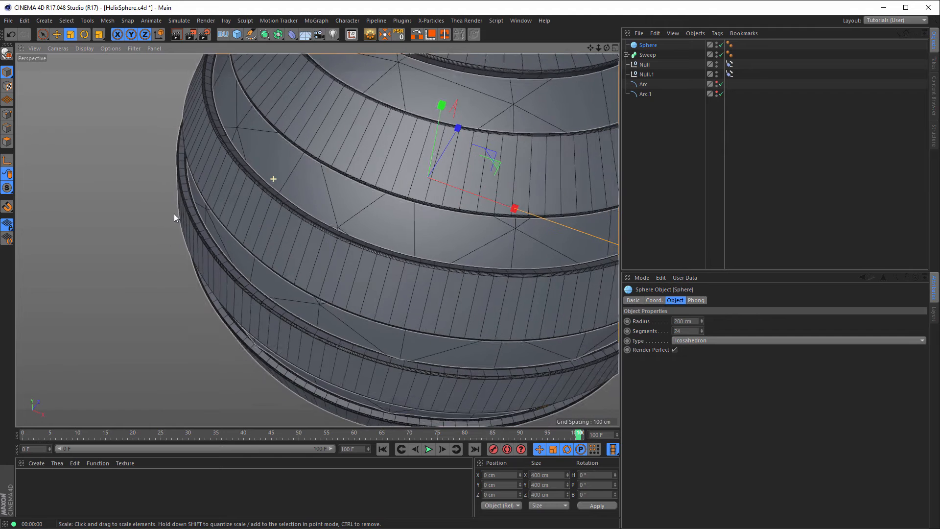
click(647, 45)
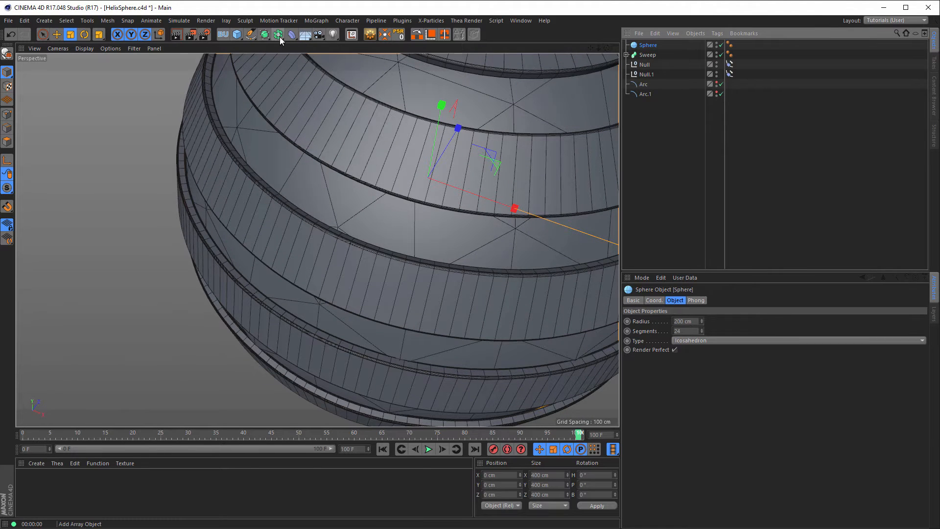
drag(280, 36, 391, 54)
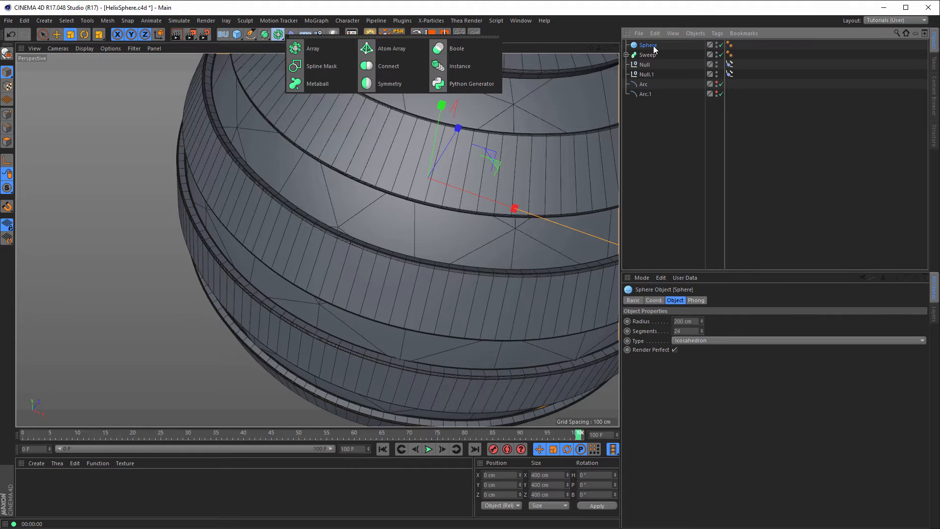
alt+click(393, 48)
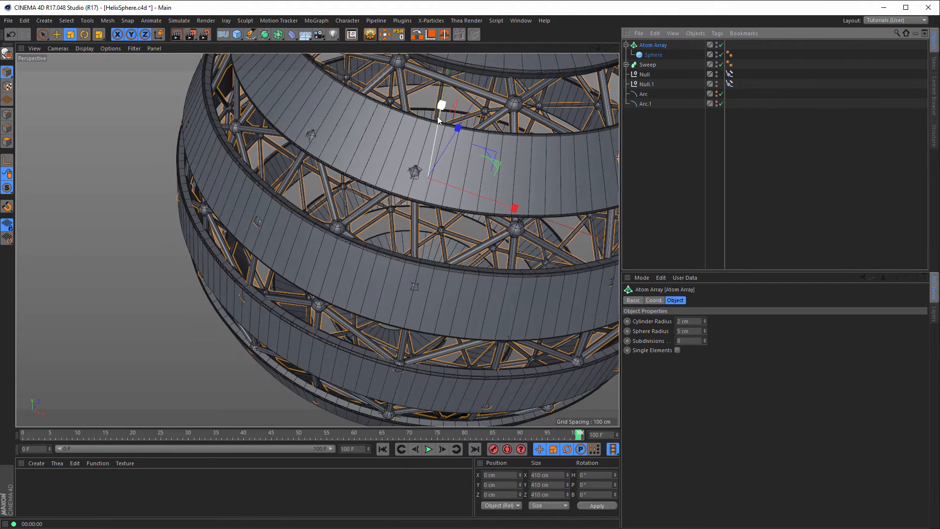
- Set the Atom Array's sphere radius to 2 cm and render a close-up of a strut joint
click(693, 324)
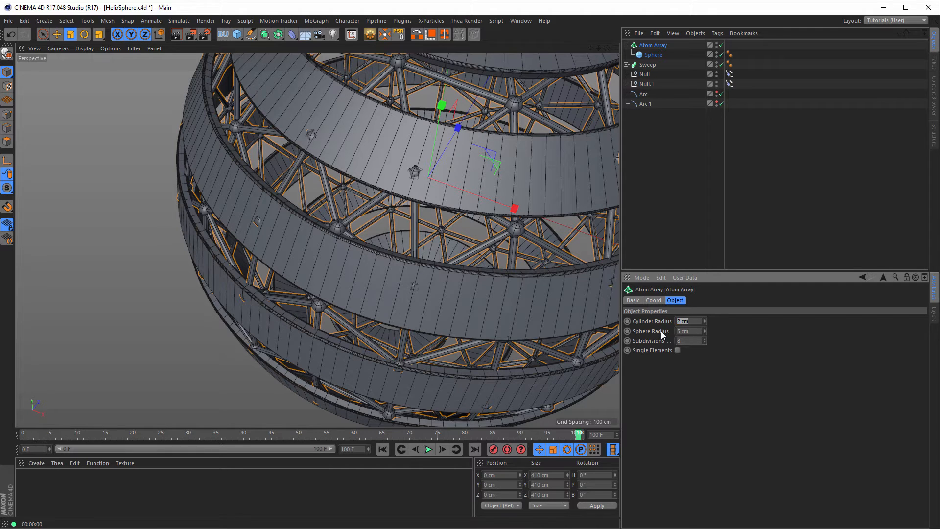
key(Tab)
text(2)
key(Return)
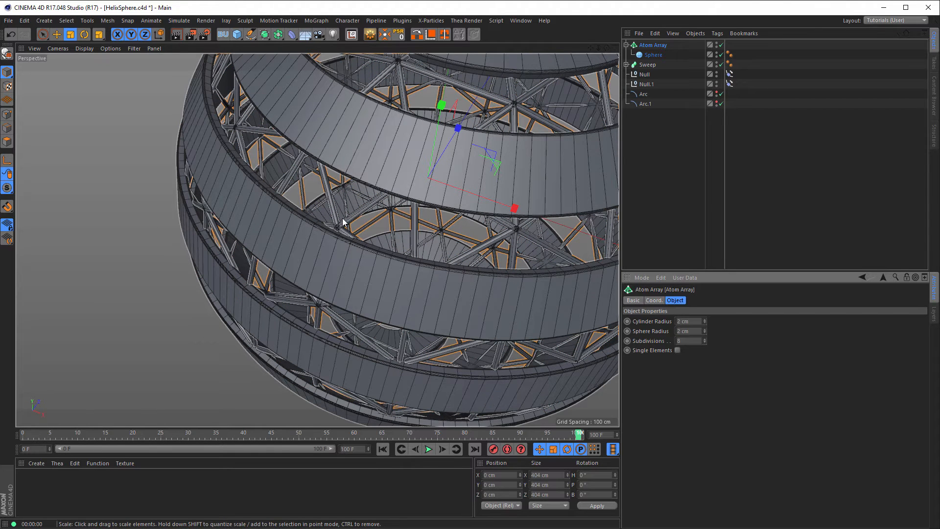
alt+right_drag(351, 227, 450, 209)
alt+drag(450, 210, 338, 193)
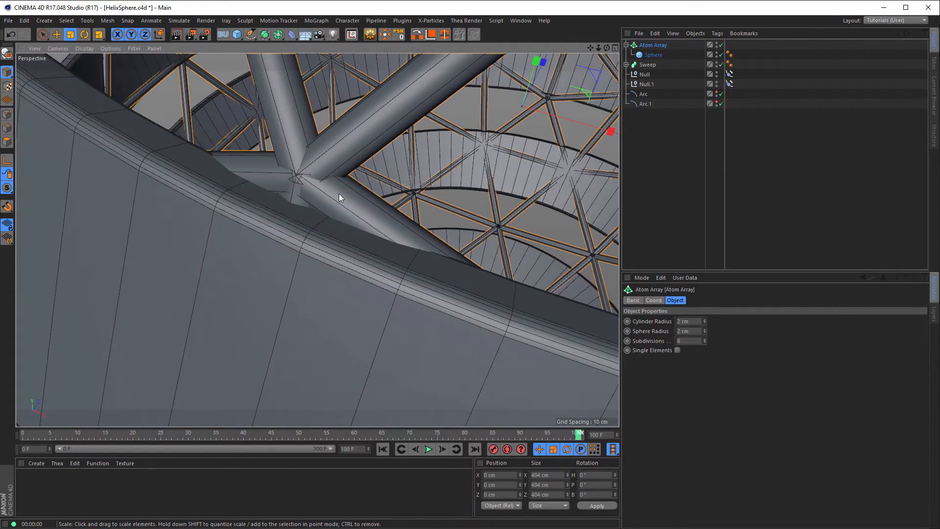
key(ctrl+r)
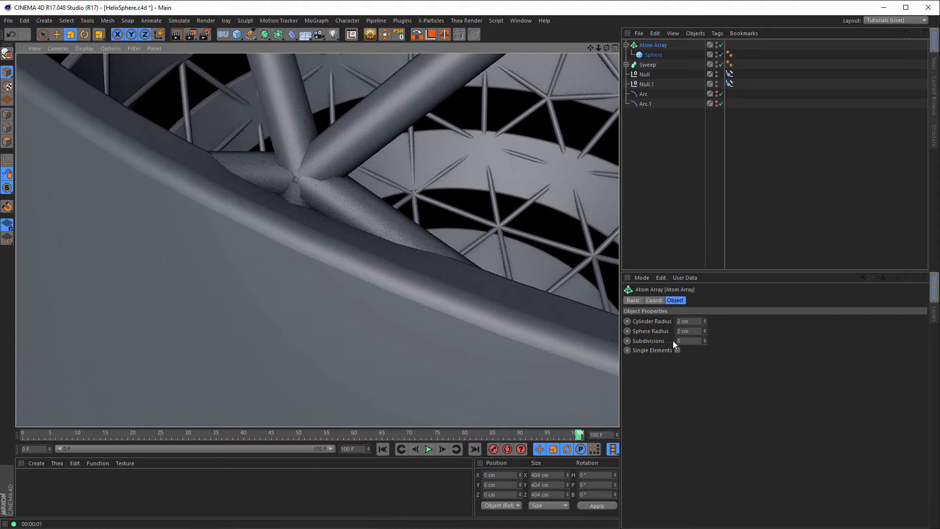
- Try 16 subdivisions on the Atom Array and render the strut joint
click(658, 46)
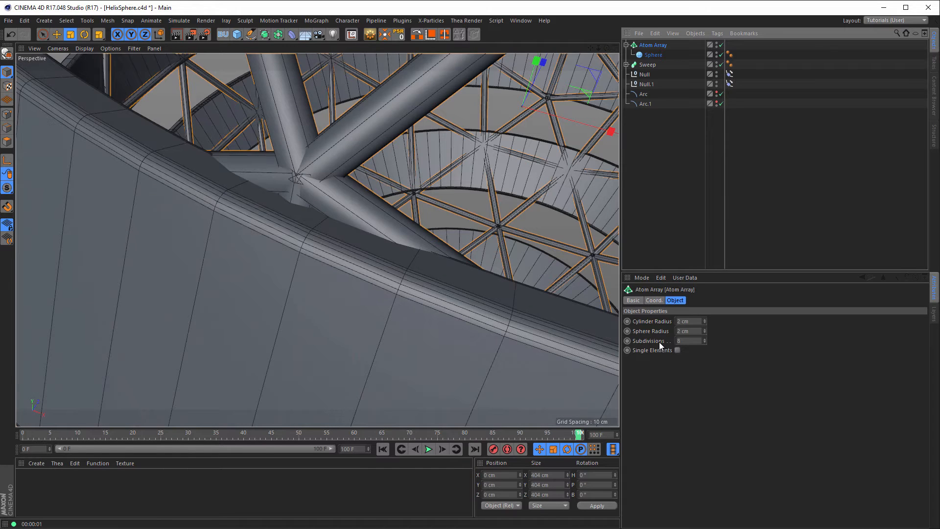
click(690, 341)
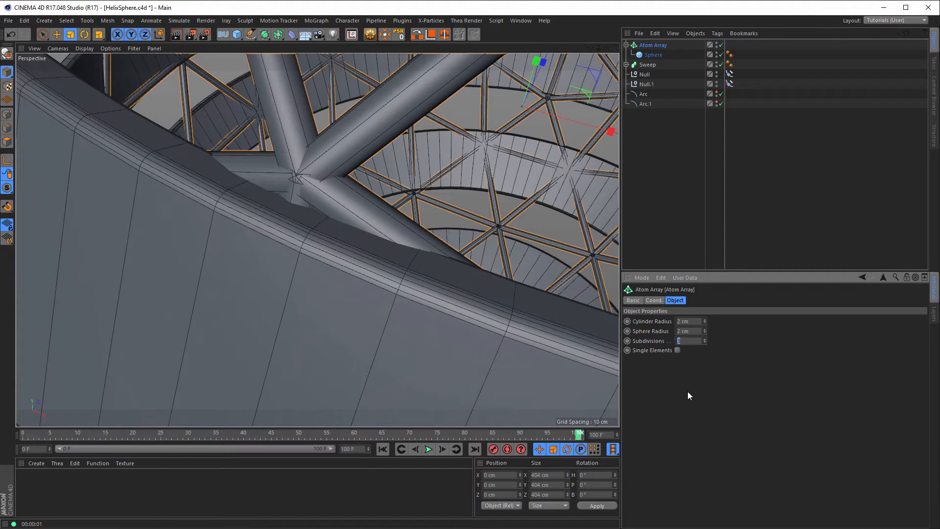
text(16)
key(Return)
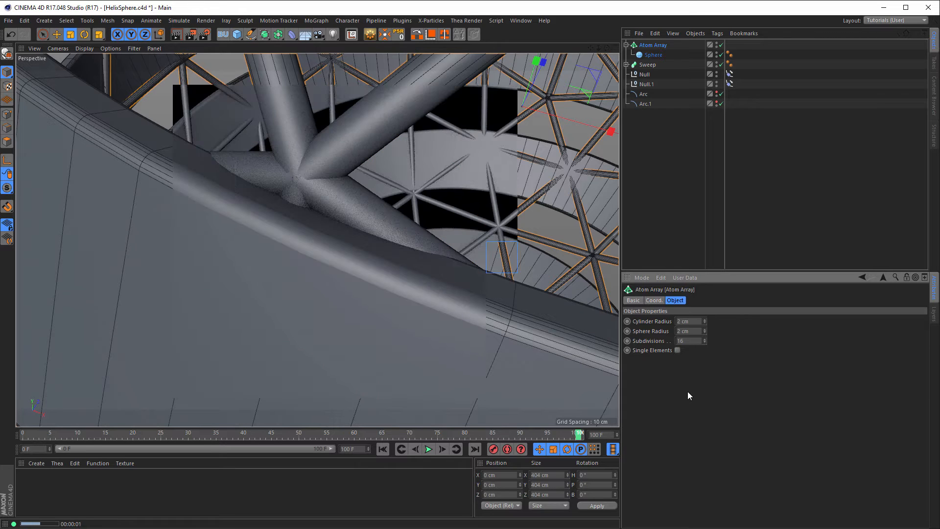
- Set the Atom Array's subdivisions to 20, render the joint, and frame the whole sphere
drag(686, 341, 627, 351)
text(20)
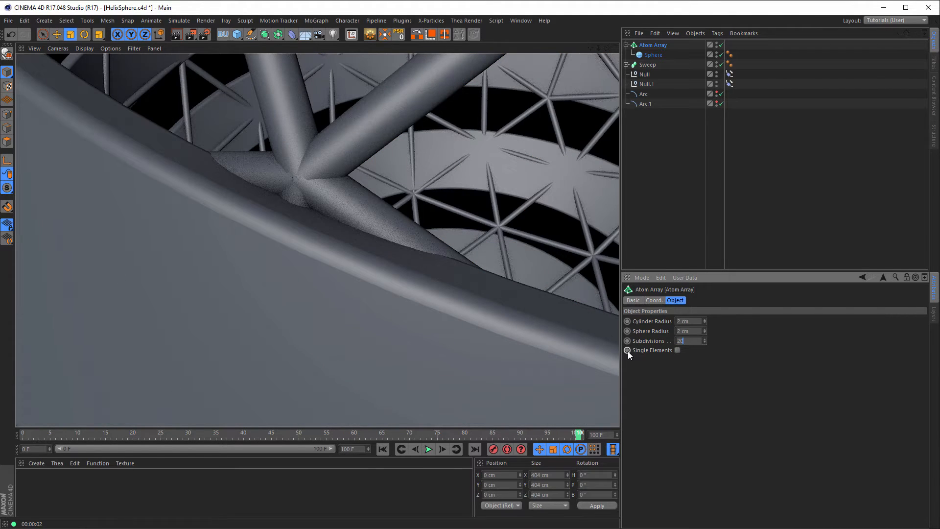
key(Return)
key(ctrl+r)
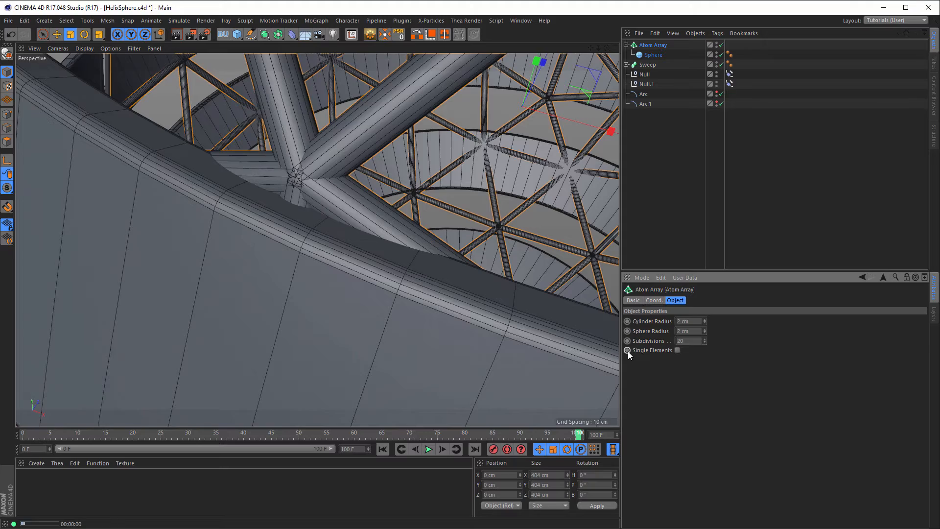
scroll(386, 238, down, 12)
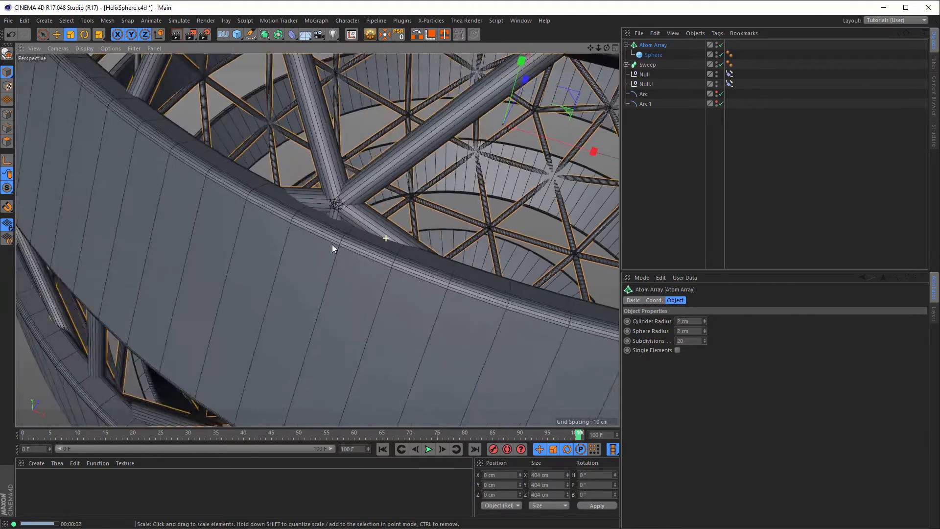
alt+drag(365, 150, 340, 216)
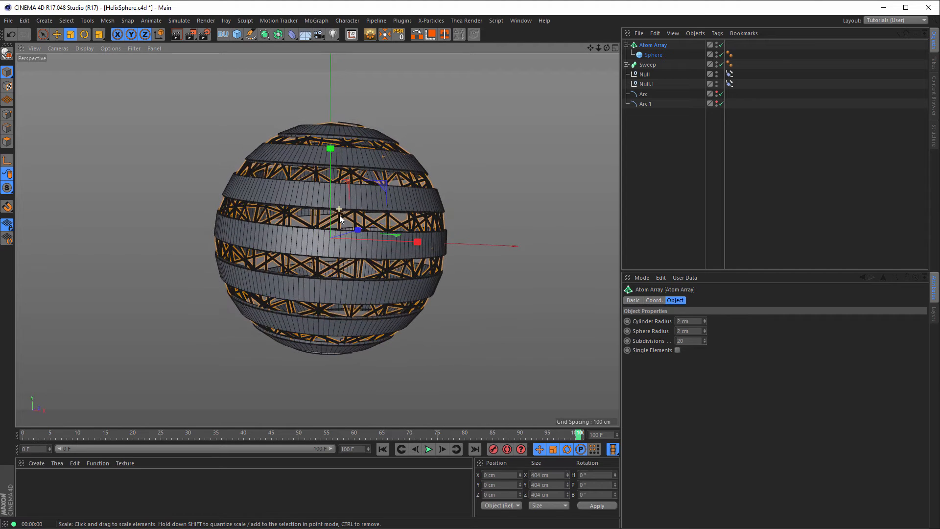
scroll(355, 211, up, 3)
alt+middle_drag(356, 211, 355, 210)
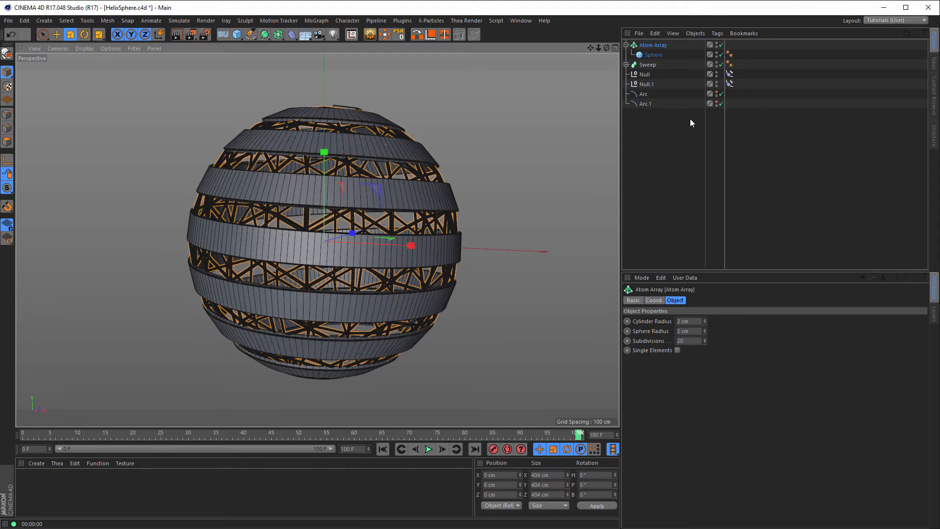
- Open the Nikomedias Scene Rig Pro 2.2 preset folder and display its contents as large thumbnails
click(935, 93)
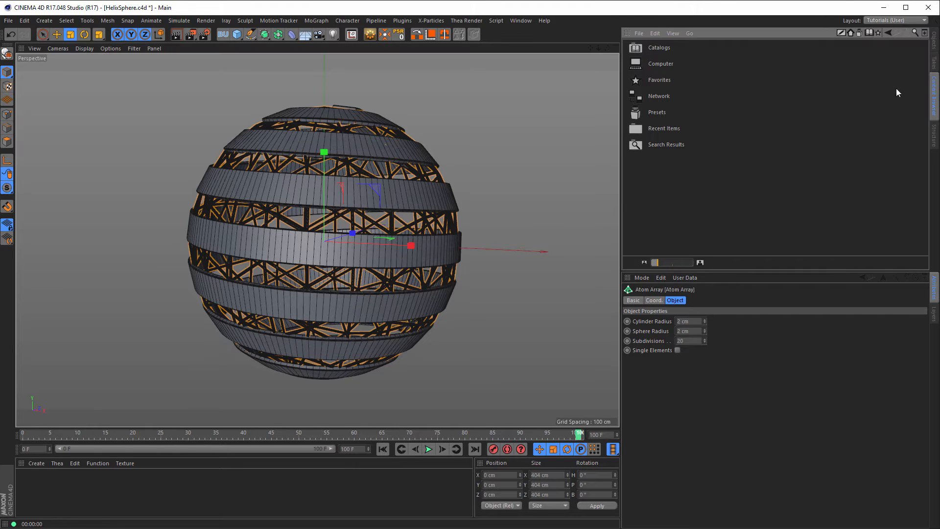
click(876, 34)
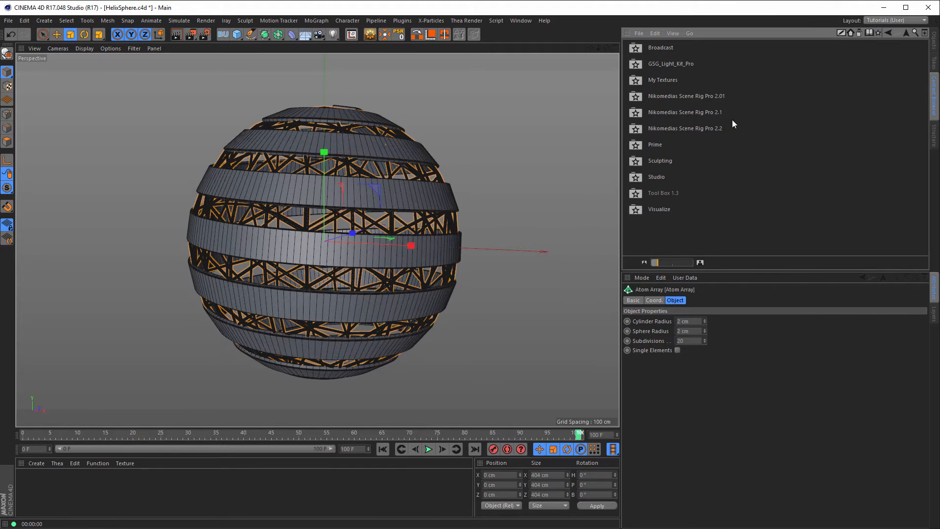
double_click(693, 128)
right_click(745, 194)
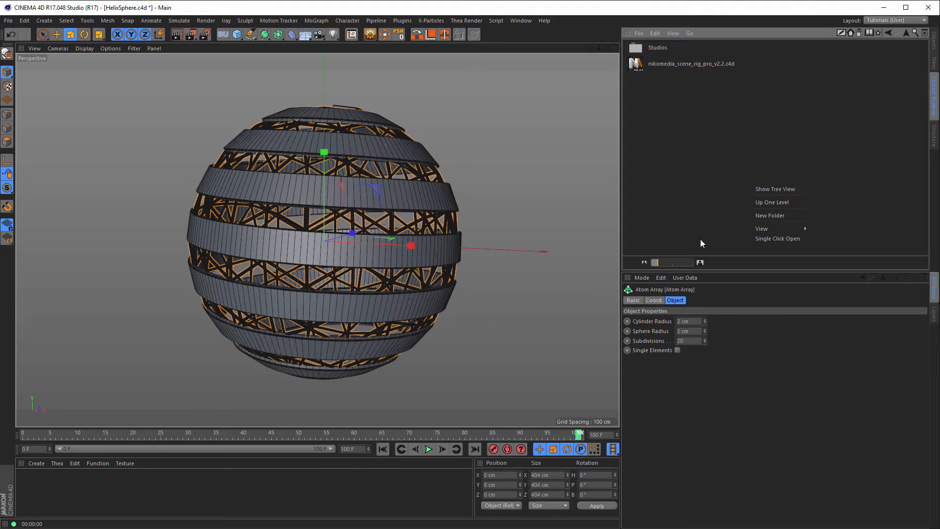
mouse_move(781, 228)
click(830, 231)
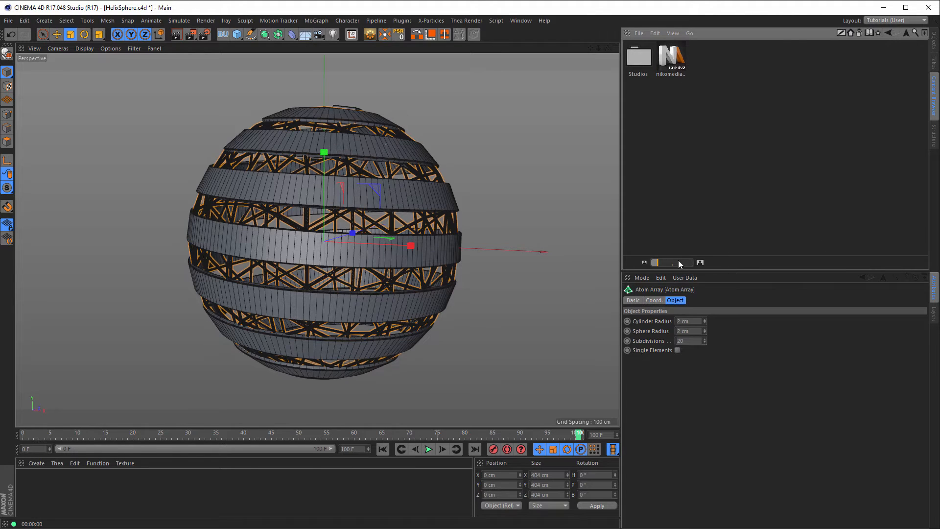
drag(679, 262, 682, 262)
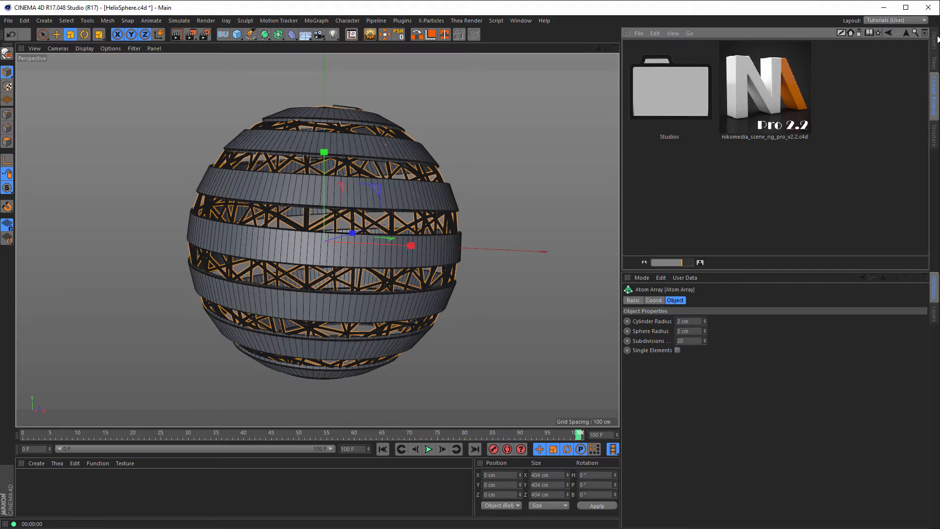
- Open nikomedia_scene_rig_pro_v2.2.c4d from the presets, show its object list, and return to the HelixSphere.c4d project
double_click(765, 112)
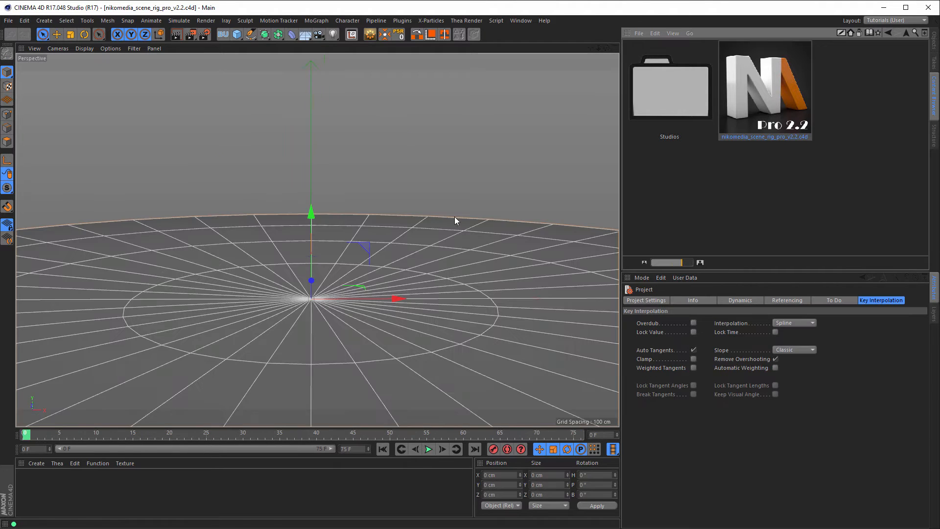
click(934, 41)
key(v)
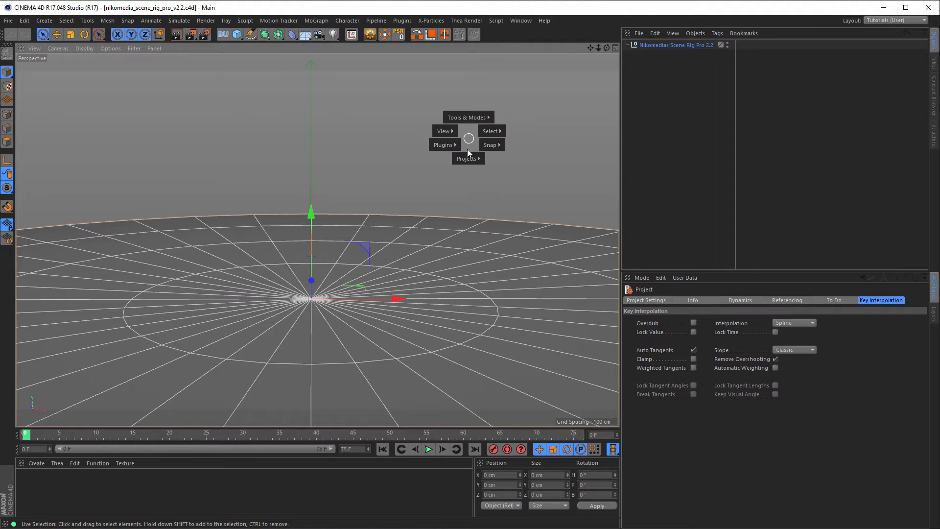
mouse_move(467, 159)
click(440, 181)
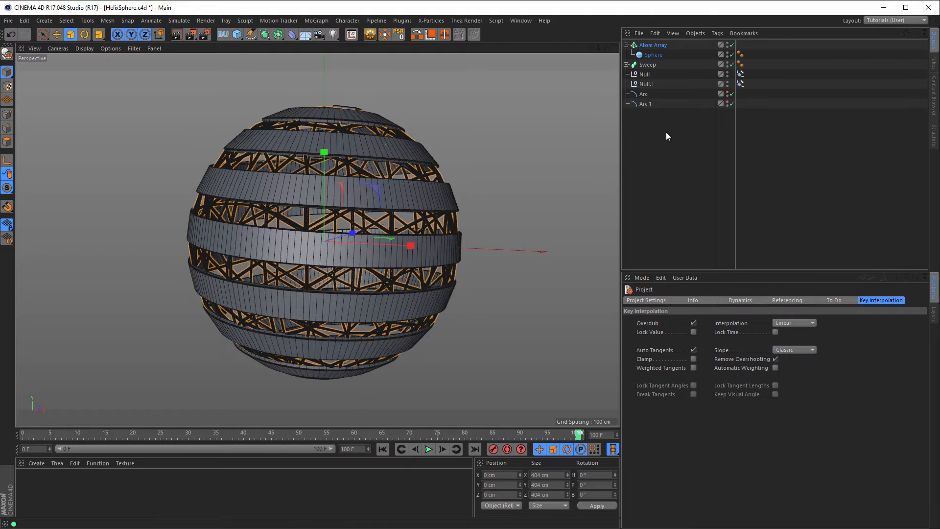
- Group all the scene's objects under one null and name it "Main Object"
drag(672, 132, 634, 43)
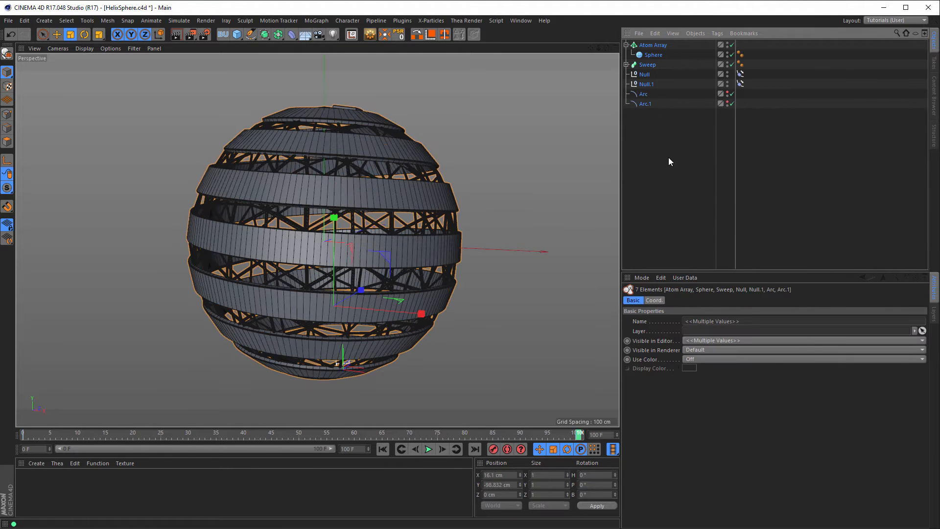
key(alt+g)
double_click(646, 45)
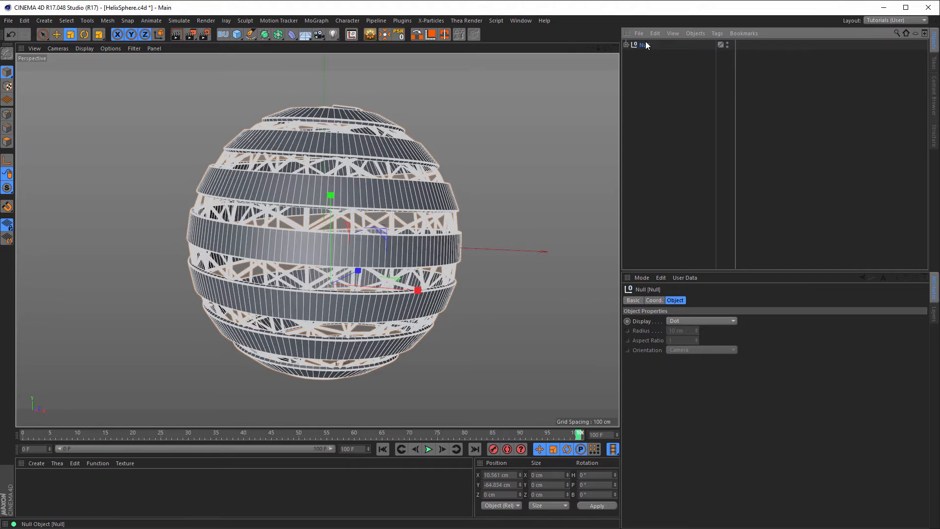
text(Ma)
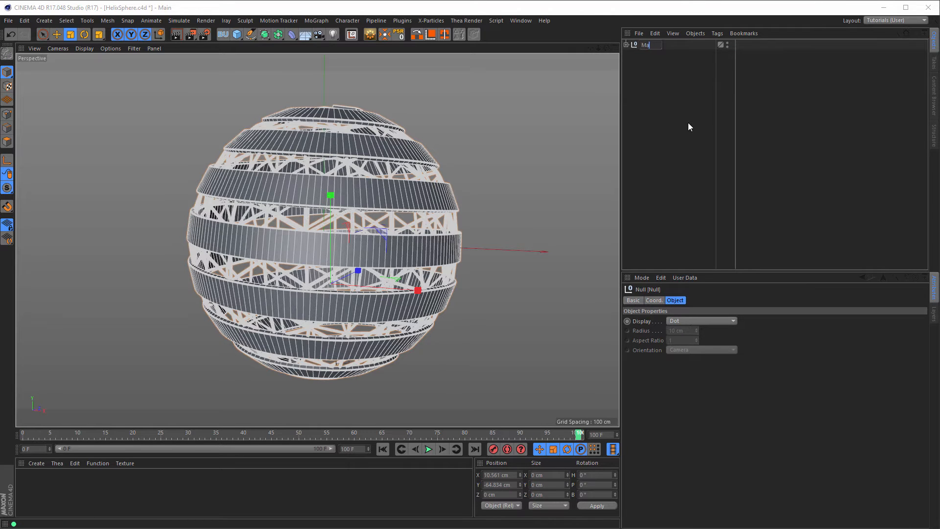
text(in Object)
key(Return)
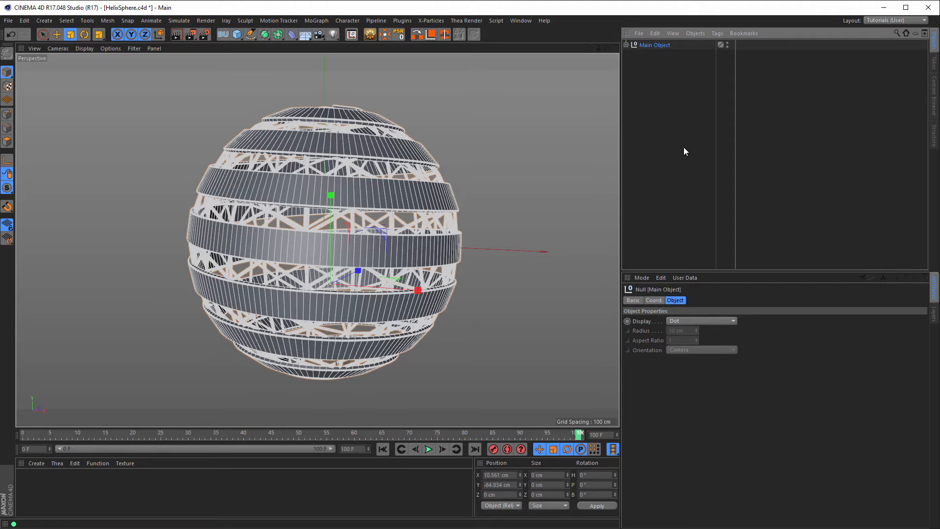
- Paste the Main Object group into the nikomedia_scene_rig_pro_v2.2.c4d project, place it below the scene rig, and expand its hierarchy
key(v)
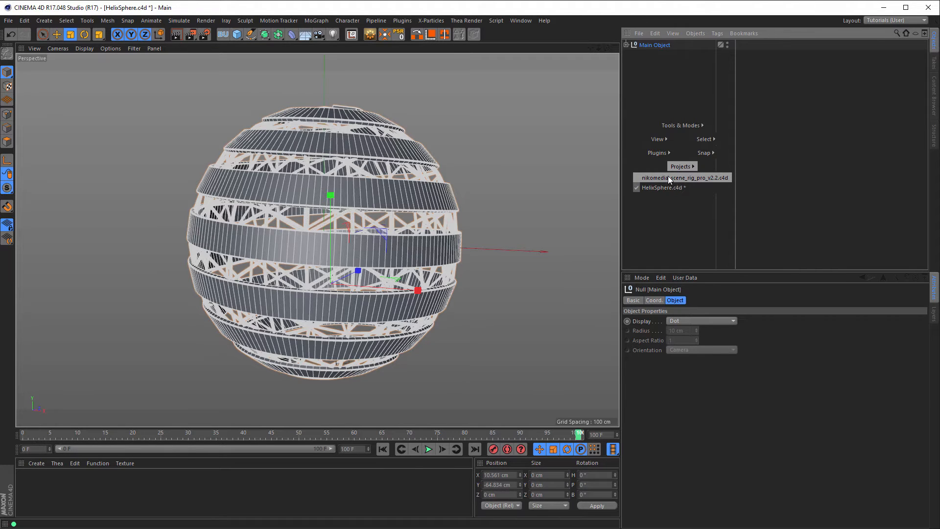
click(669, 178)
click(666, 180)
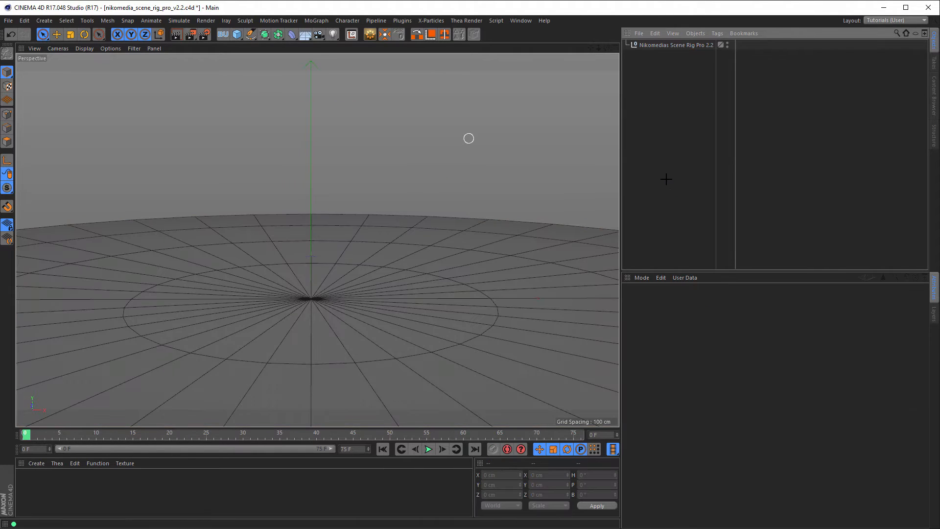
key(ctrl+v)
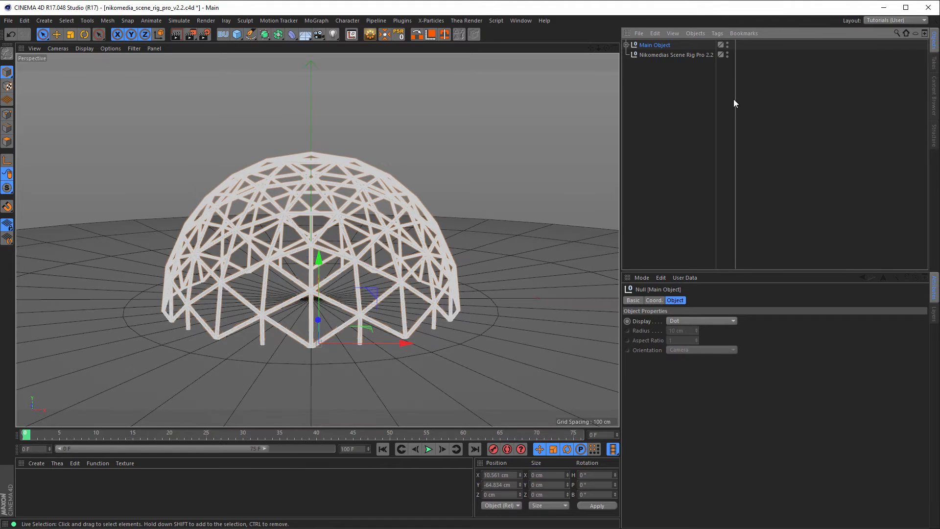
drag(653, 45, 655, 77)
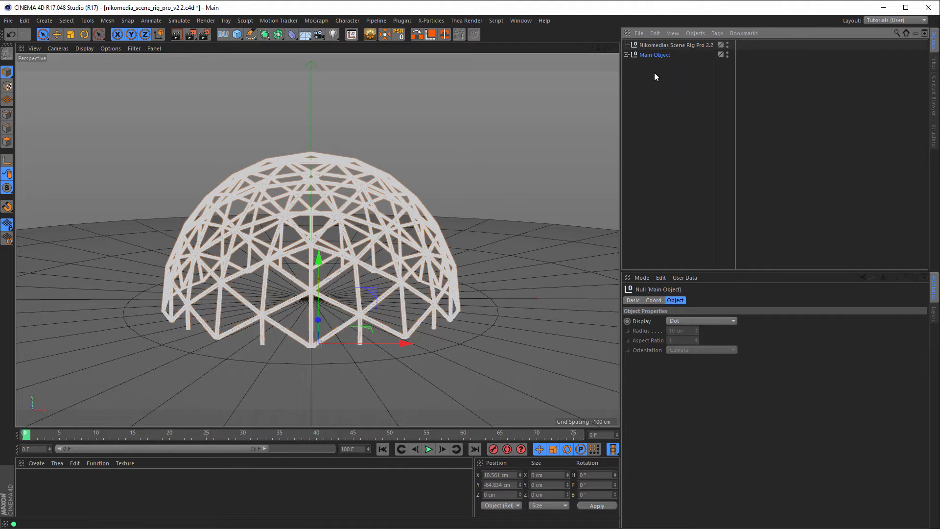
click(626, 54)
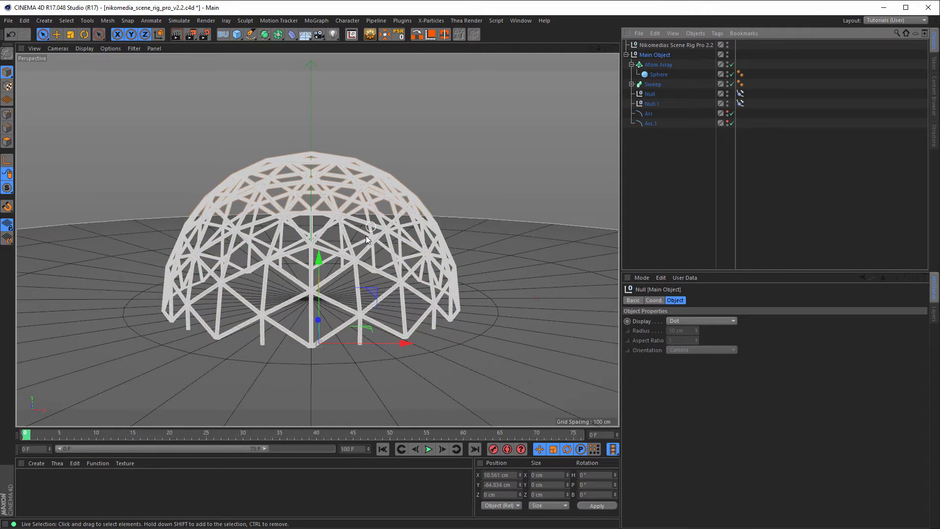
- Extend the timeline's preview range to frame 100 and play the animation briefly
middle_click(491, 212)
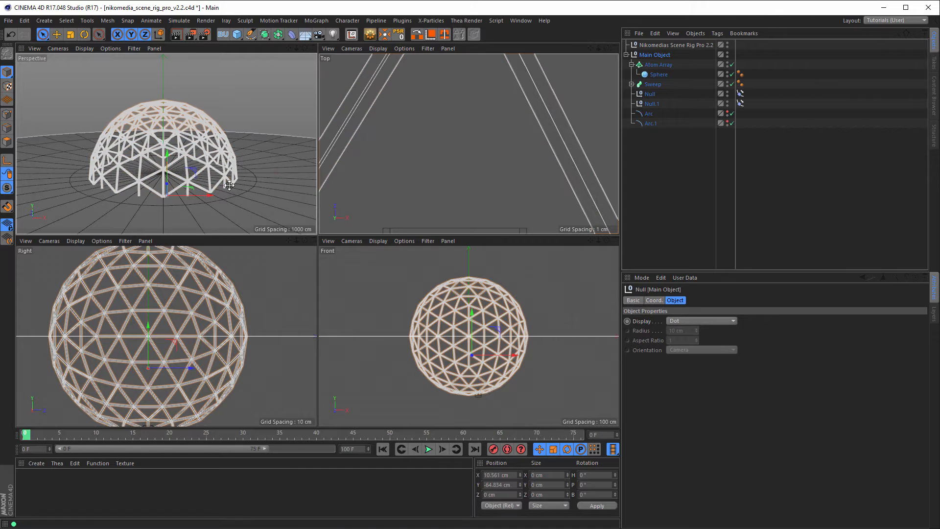
middle_click(252, 195)
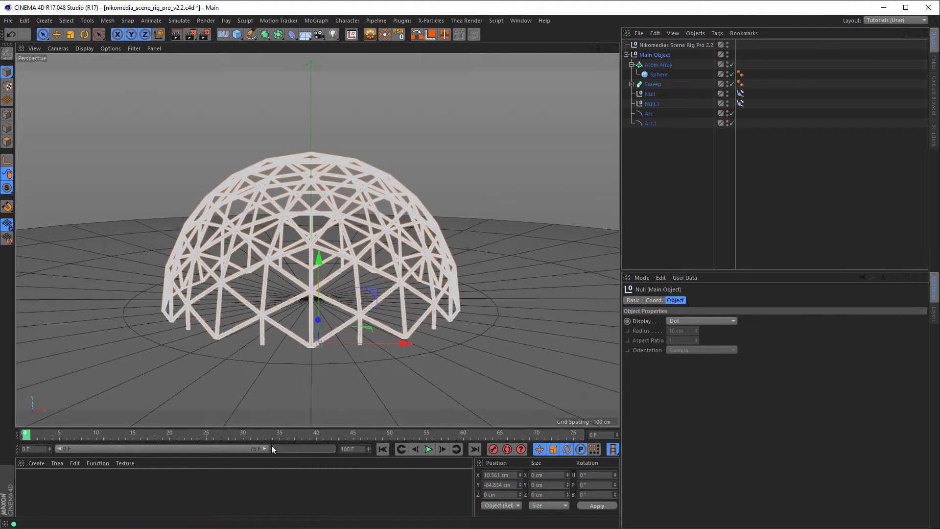
drag(268, 448, 362, 456)
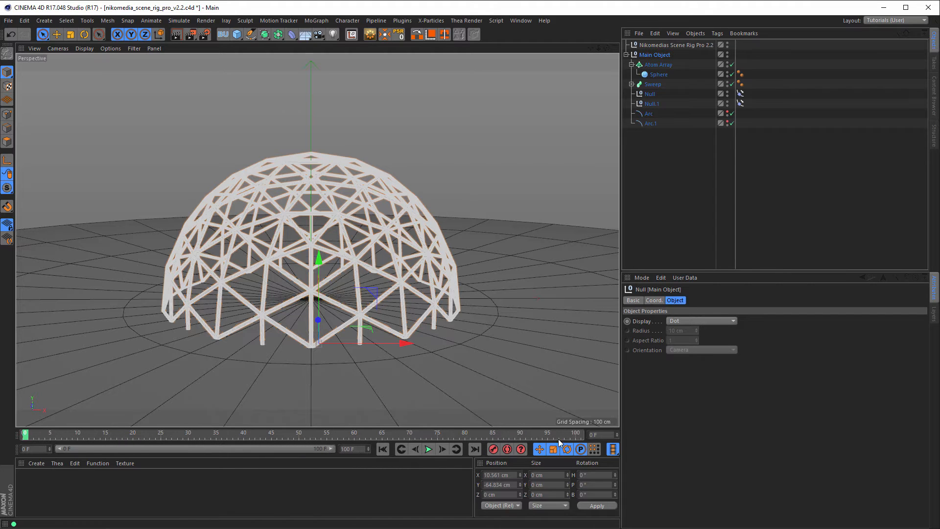
click(428, 449)
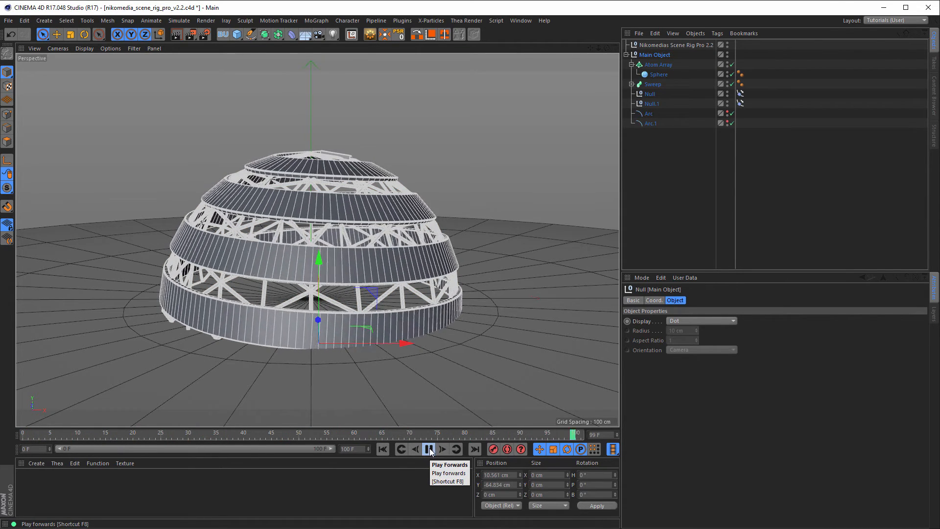
click(429, 449)
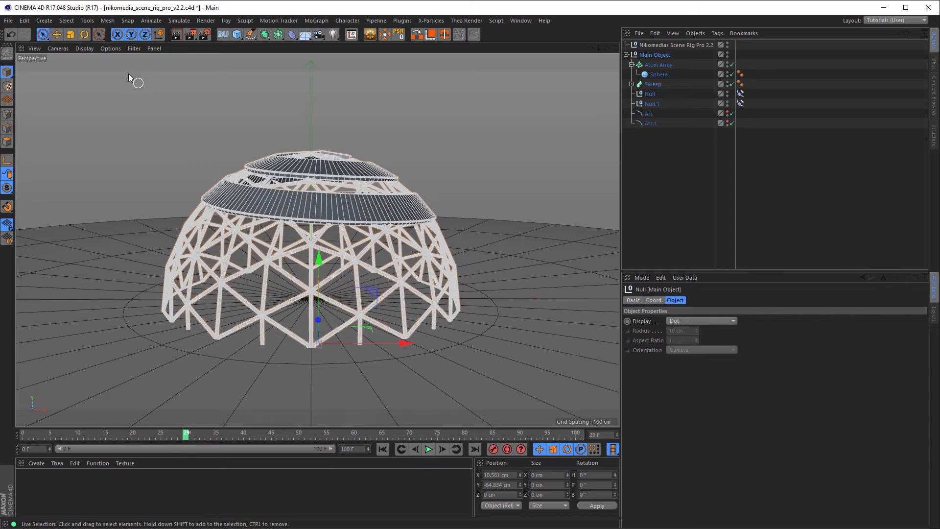
- Set the animation play mode to Simple and play the ribbon animation from the first frame to the end
click(127, 21)
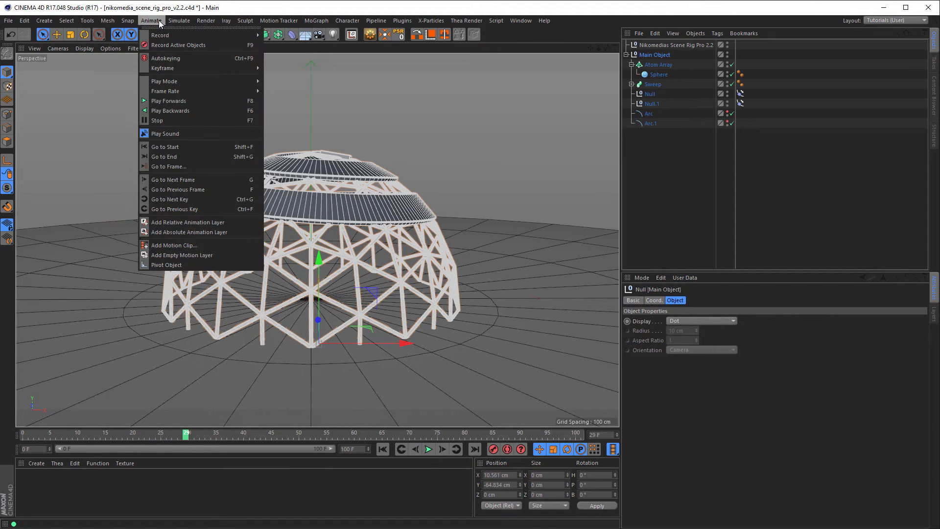
mouse_move(233, 82)
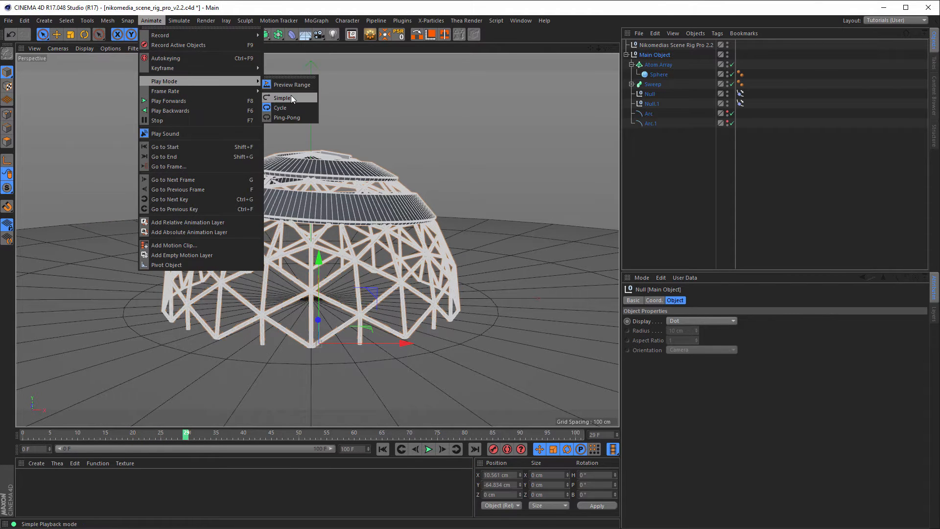
click(290, 98)
click(383, 449)
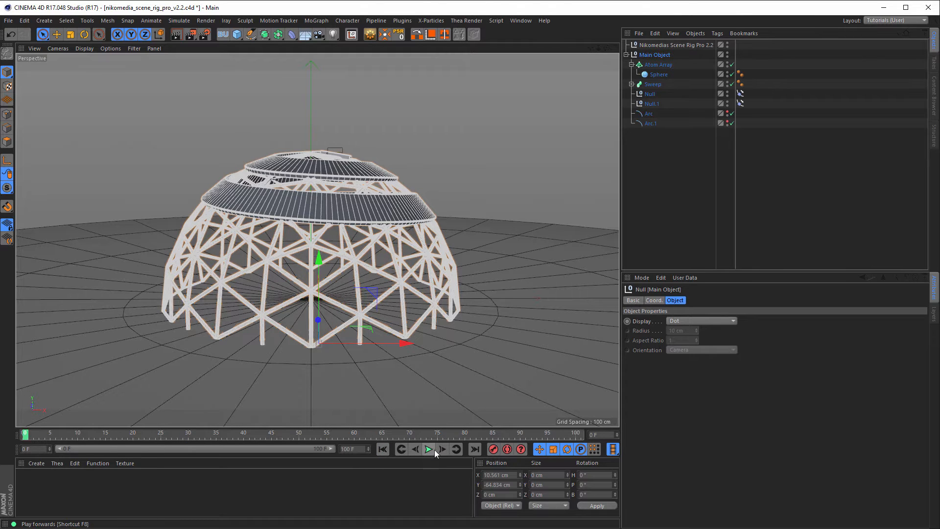
click(429, 449)
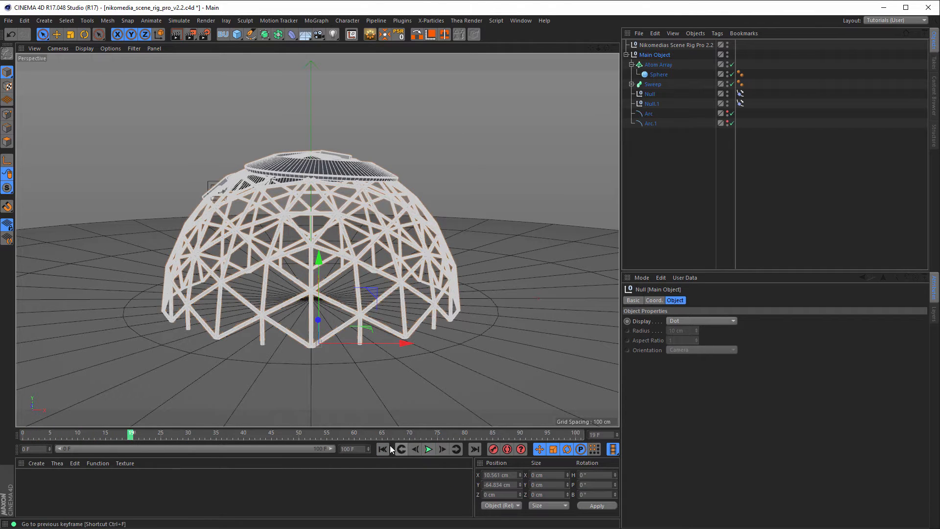
click(383, 449)
click(428, 449)
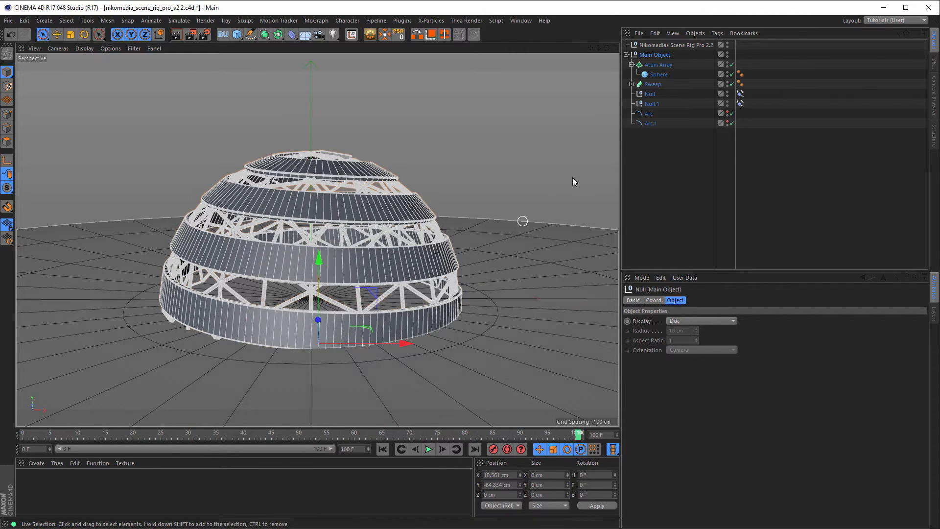
- Raise Main Object in the Right view to a Y position of about 139 cm so the sphere rests on the floor
middle_click(516, 286)
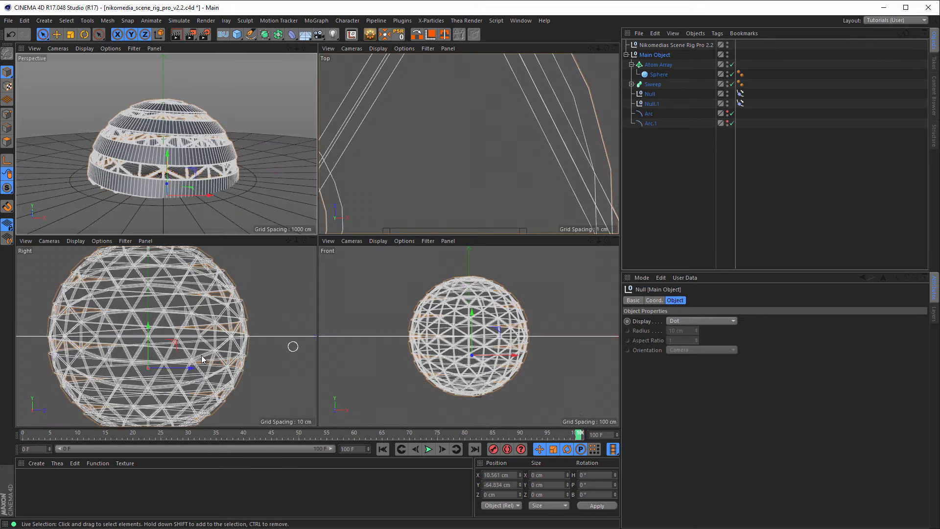
middle_click(301, 365)
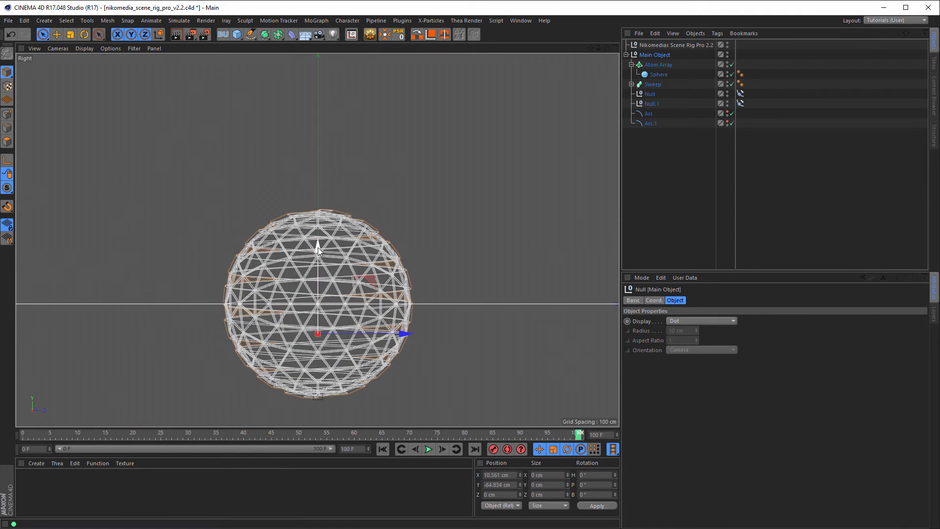
drag(318, 251, 319, 157)
scroll(308, 301, up, 10)
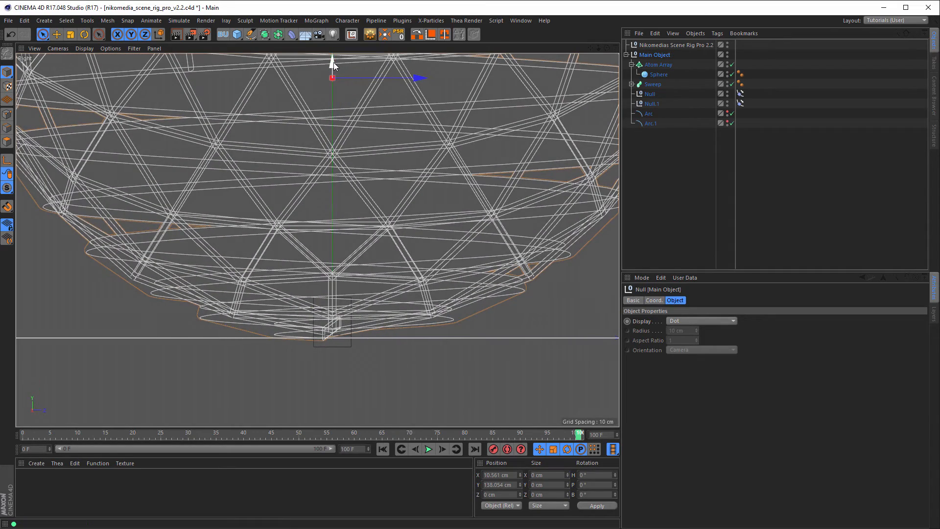
drag(334, 63, 340, 60)
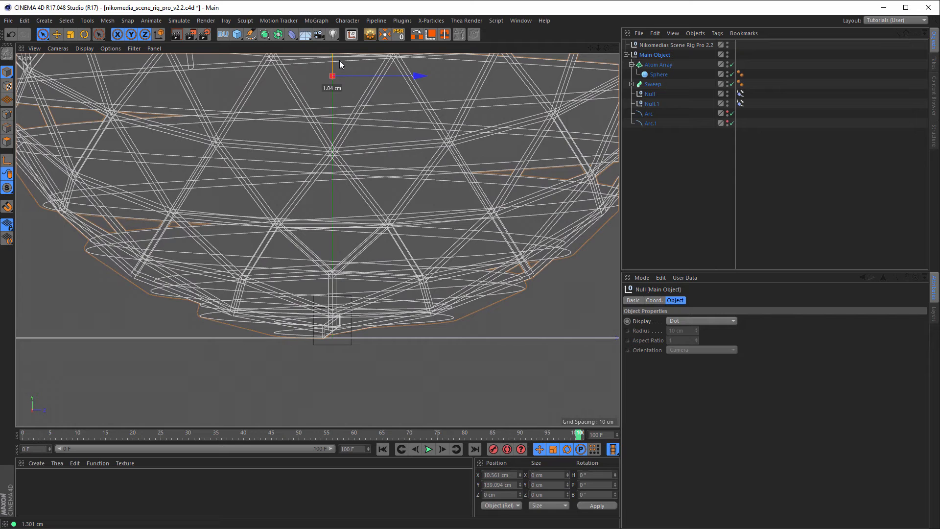
scroll(316, 231, down, 5)
scroll(219, 281, down, 8)
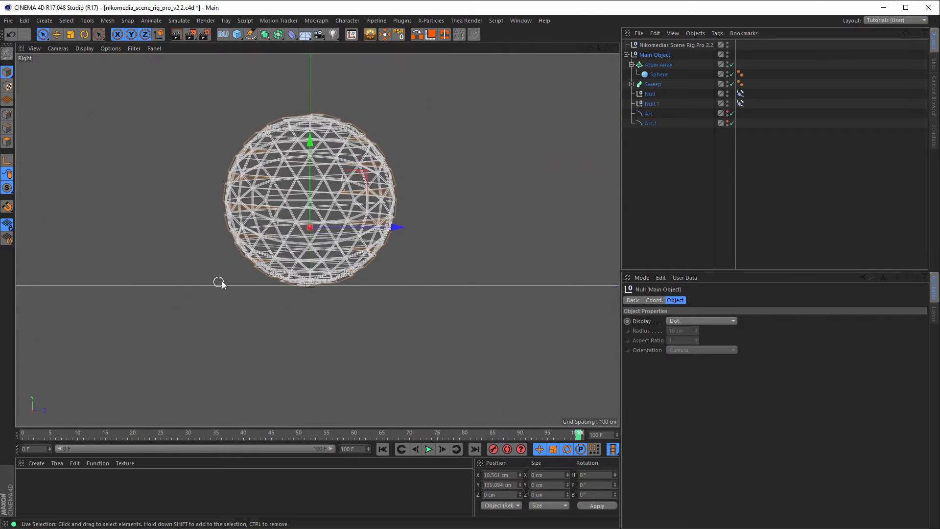
middle_click(279, 285)
middle_click(174, 192)
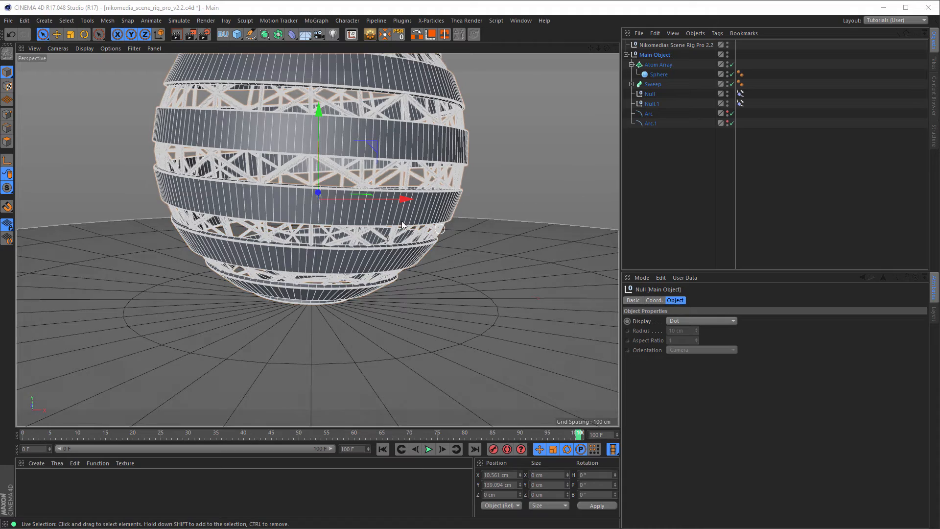
alt+middle_drag(367, 228, 372, 238)
alt+drag(372, 238, 355, 301)
alt+middle_drag(354, 298, 350, 302)
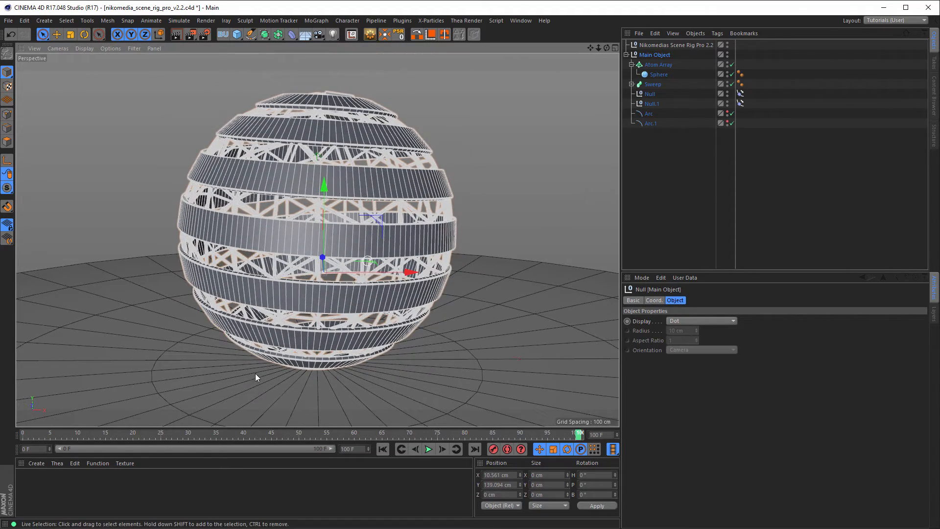
- Create a new material, open it for editing, and disable its Color channel
double_click(87, 492)
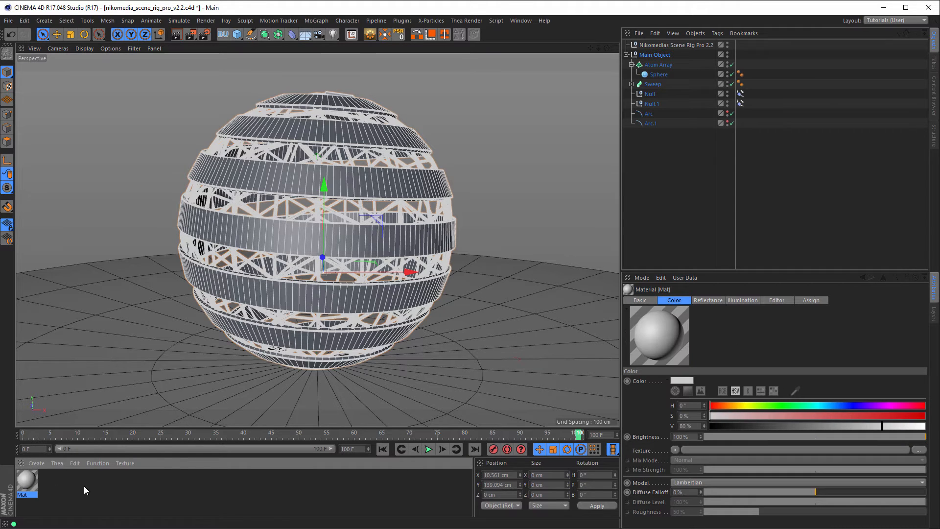
double_click(27, 479)
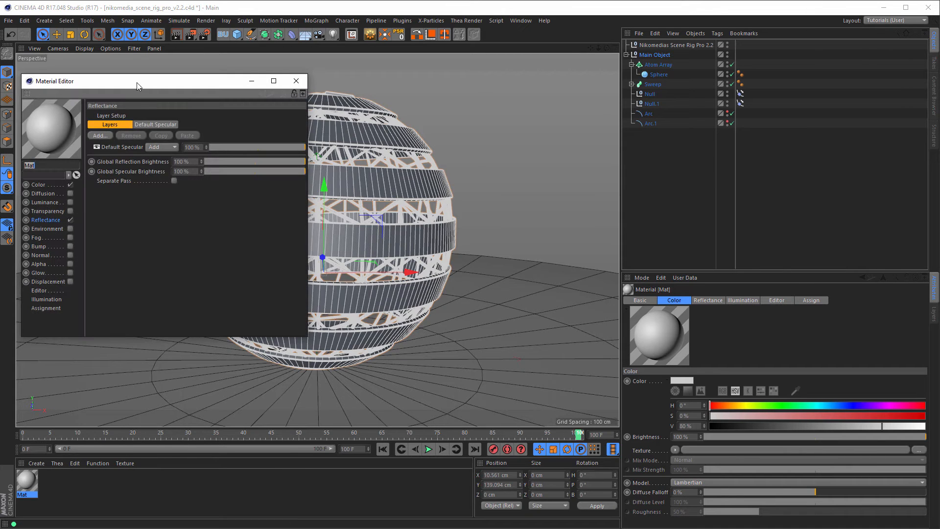
drag(137, 86, 222, 108)
click(154, 206)
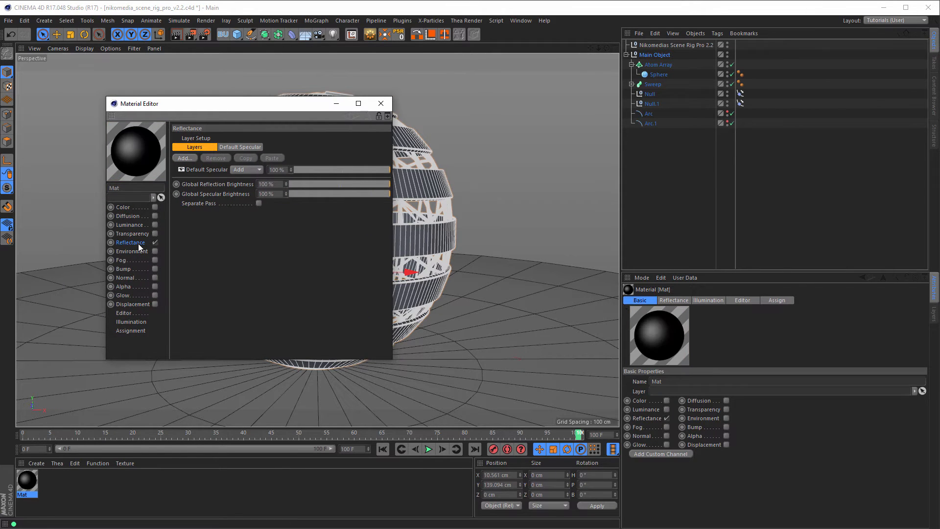
- Replace the material's default specular layer with a GGX reflectance layer
click(198, 170)
click(214, 156)
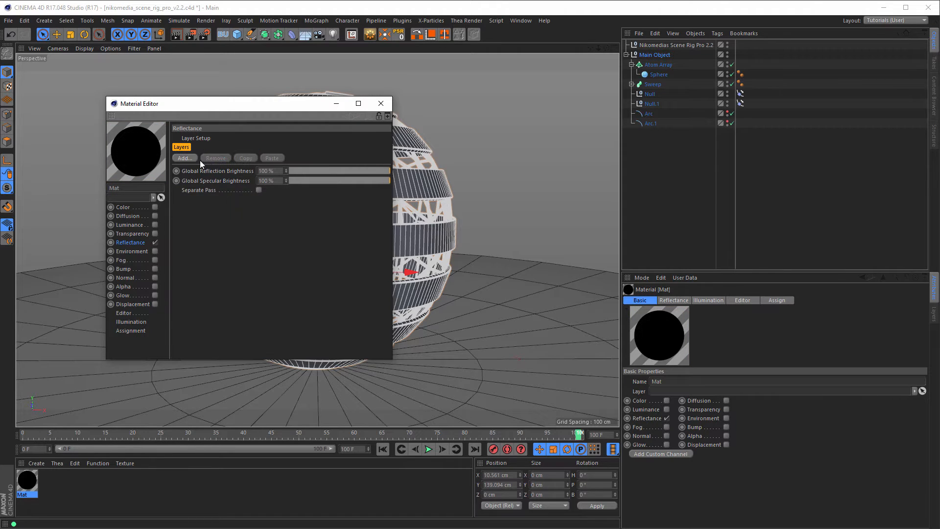
click(195, 159)
click(225, 170)
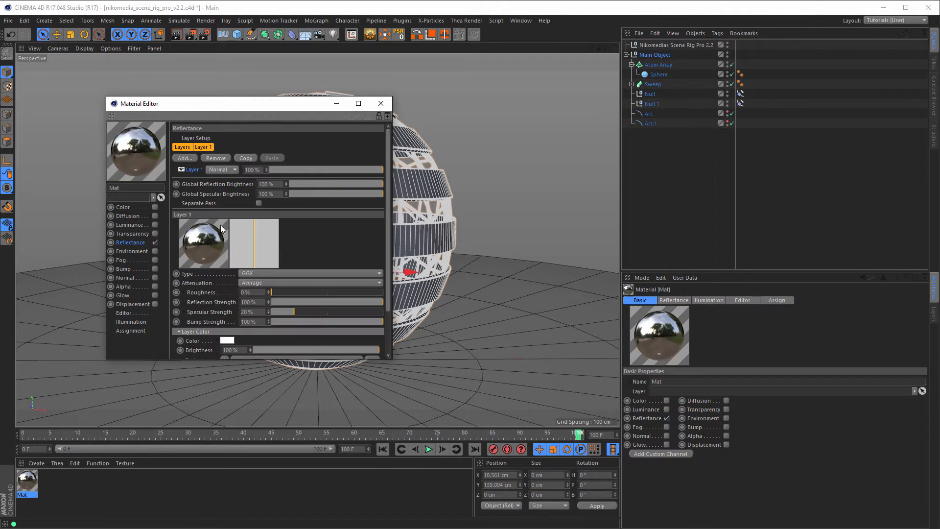
- Set the reflectance layer's Fresnel to Conductor with the Gold preset
drag(222, 360, 227, 420)
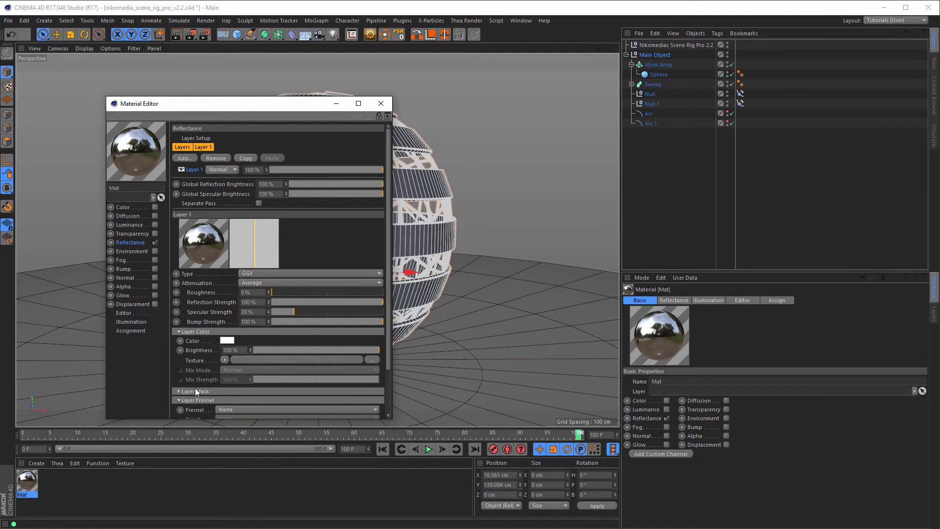
scroll(201, 388, down, 3)
click(230, 358)
click(237, 386)
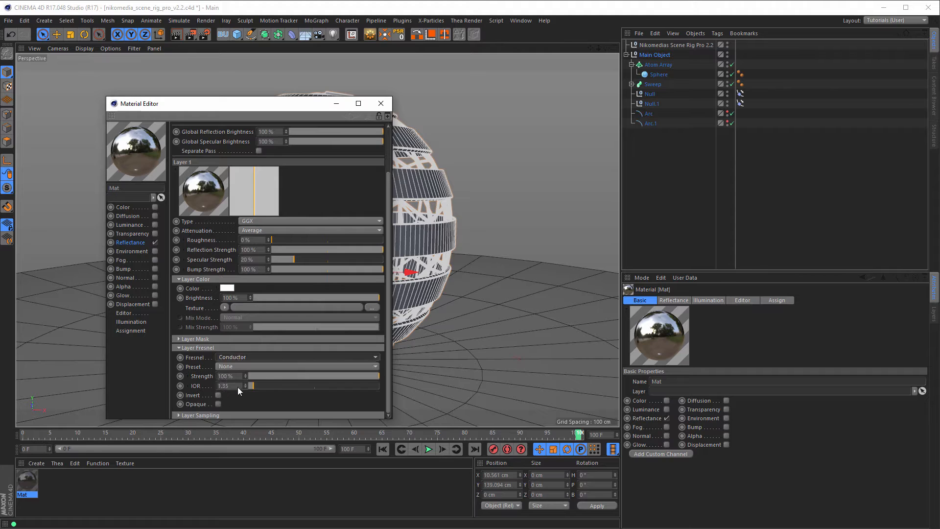
click(238, 366)
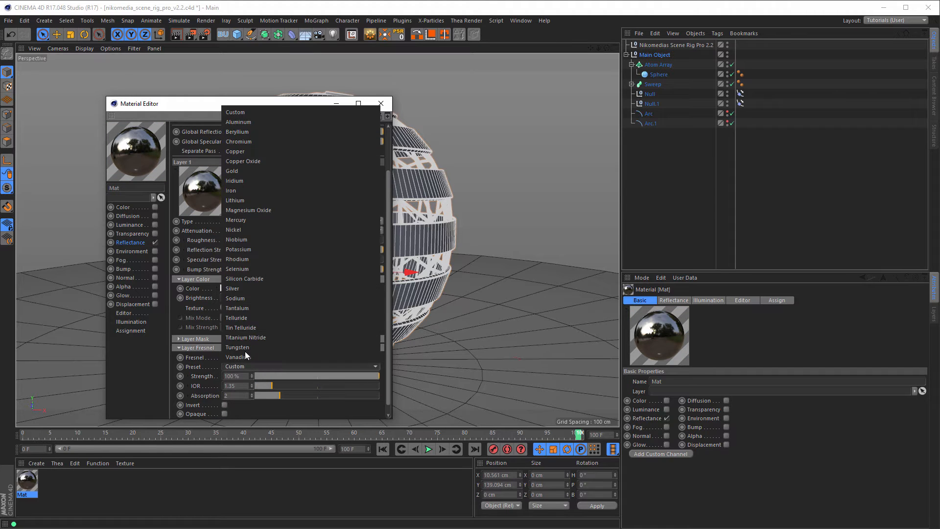
click(254, 171)
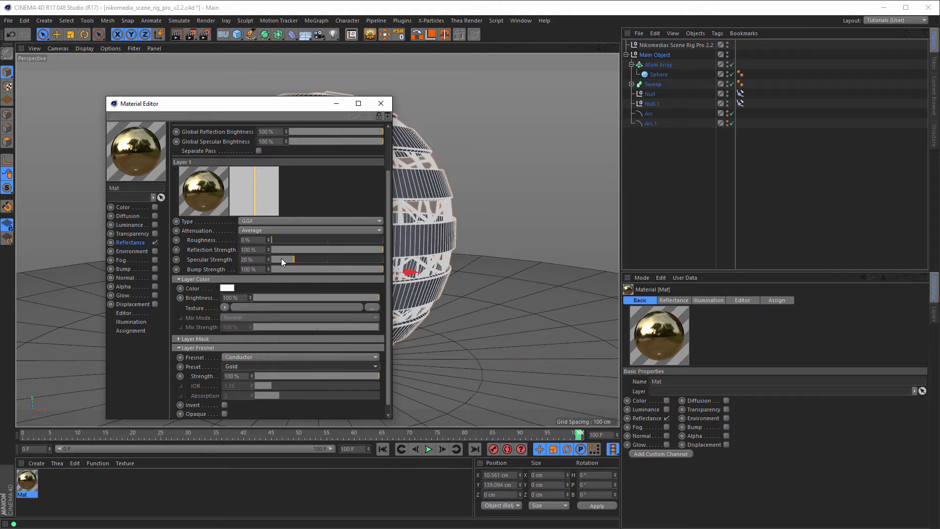
- Set the gold layer's specular strength and bump strength to 0% and its roughness to 20%
drag(285, 260, 198, 248)
text(20)
key(Return)
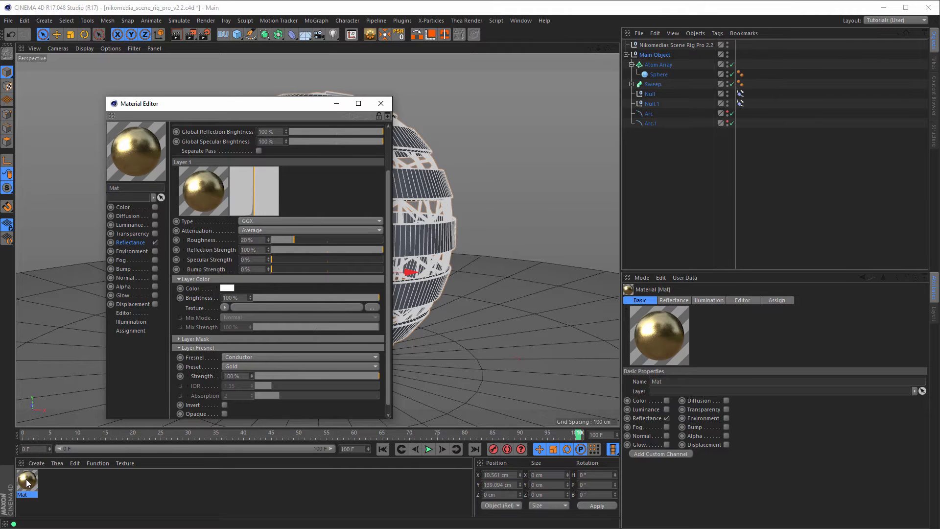
- Duplicate the gold material and change the copy's Fresnel preset to Silver
ctrl+drag(28, 483, 60, 479)
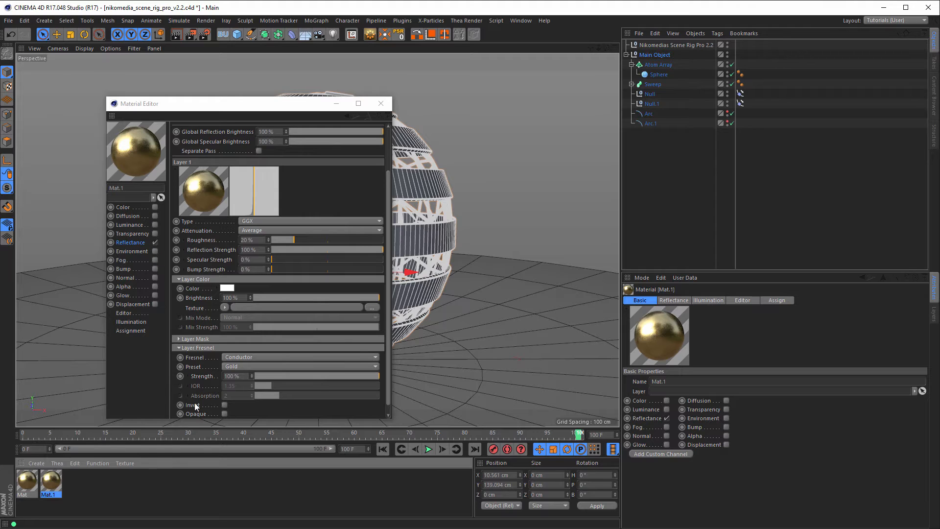
click(235, 368)
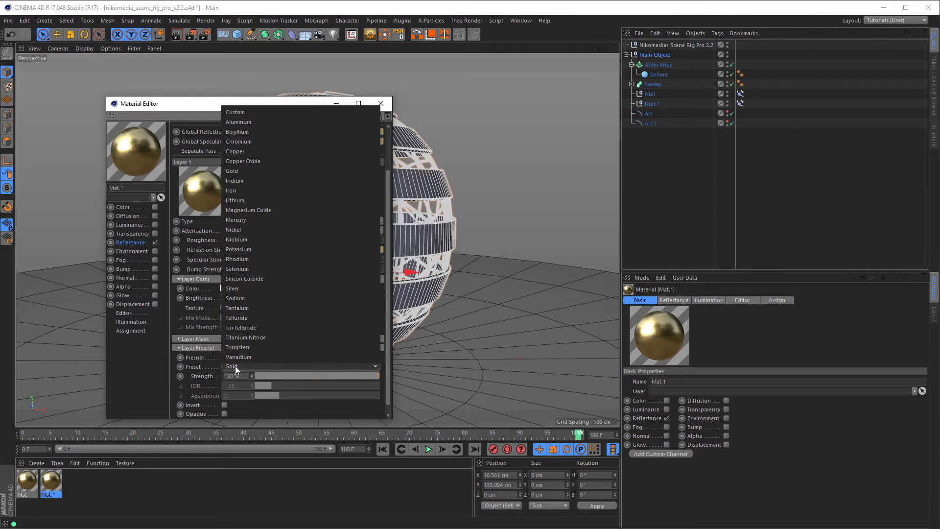
click(256, 288)
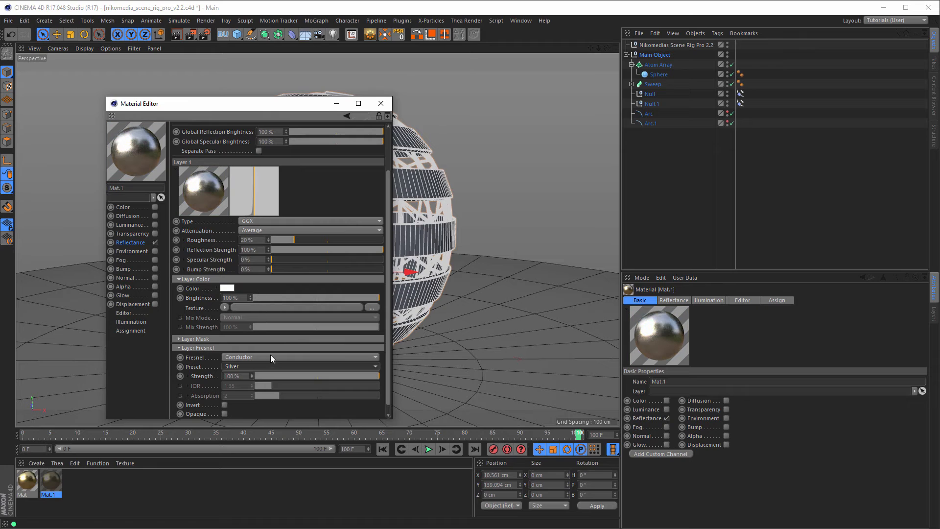
- Apply the gold material to the Sweep and the silver material to the Atom Array
click(381, 104)
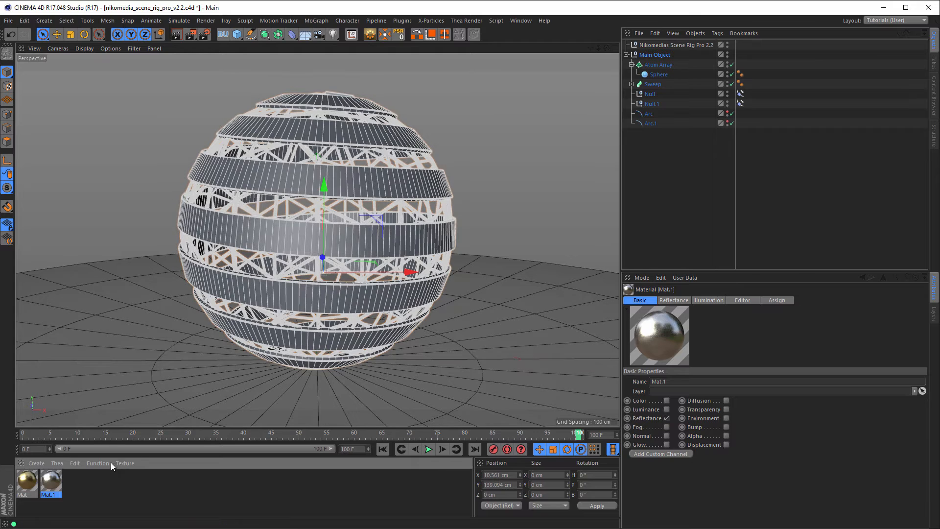
drag(22, 481, 654, 87)
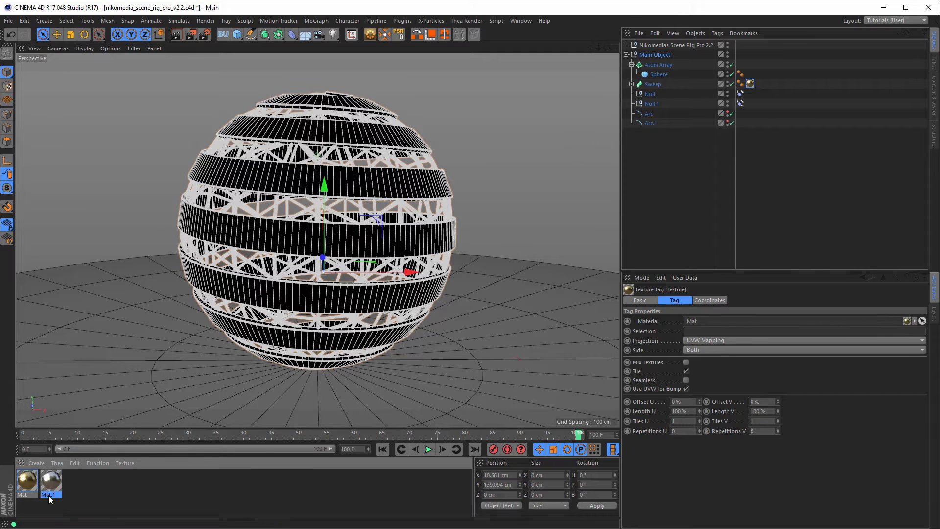
drag(54, 487, 666, 67)
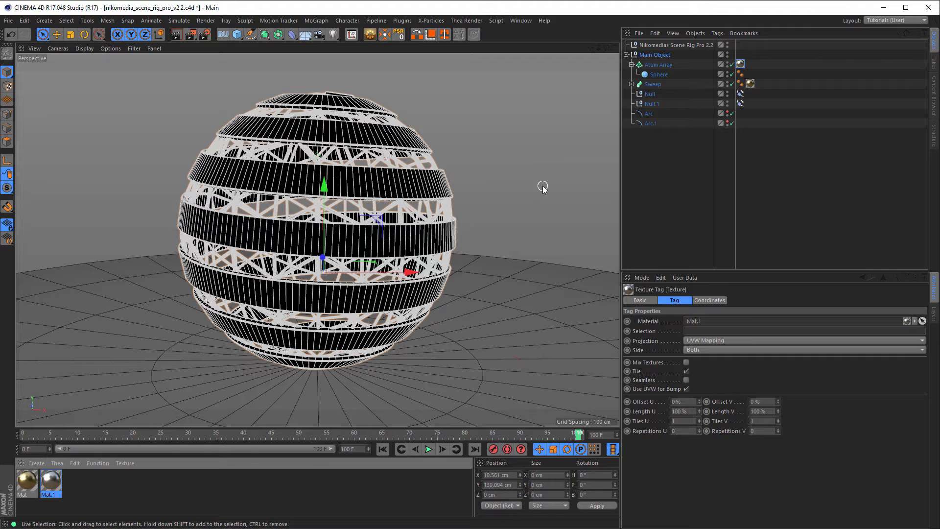
- Review and close the reference render, and add a Platonic object with a radius of 5 cm
key(alt+Tab)
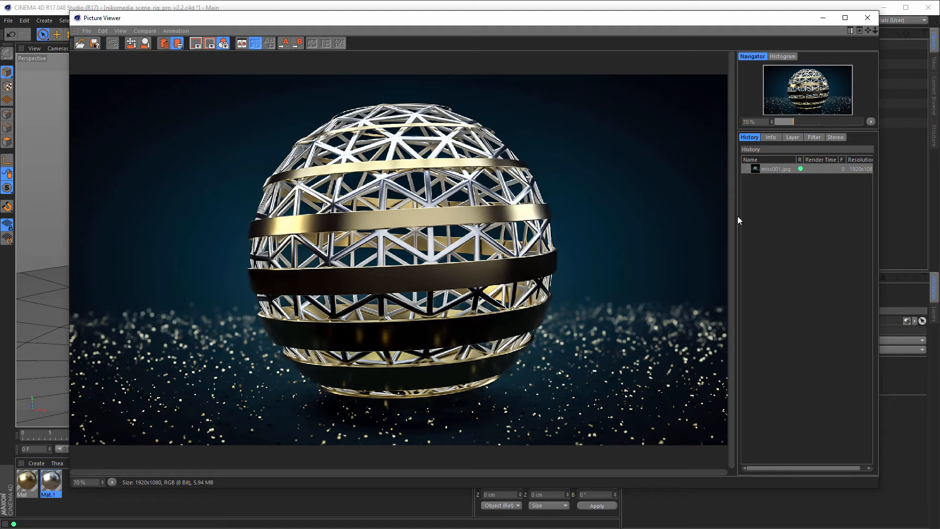
click(868, 18)
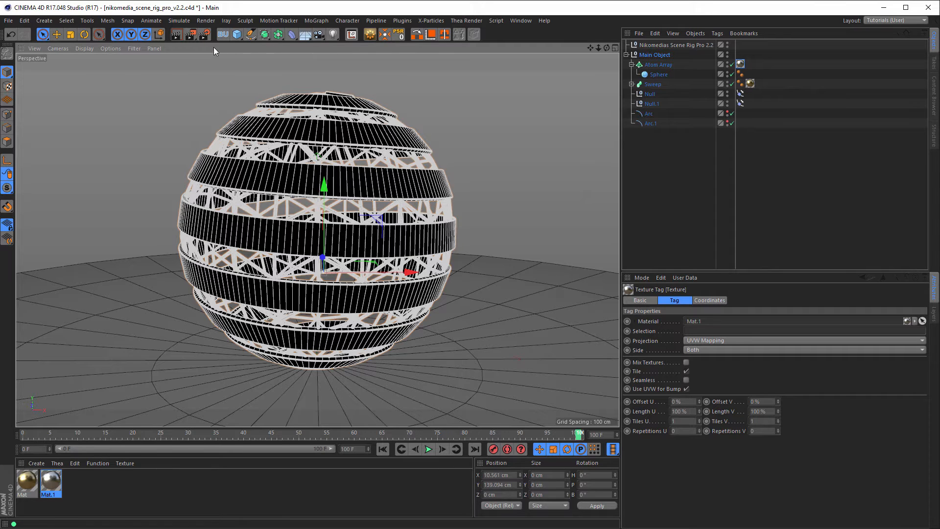
click(239, 34)
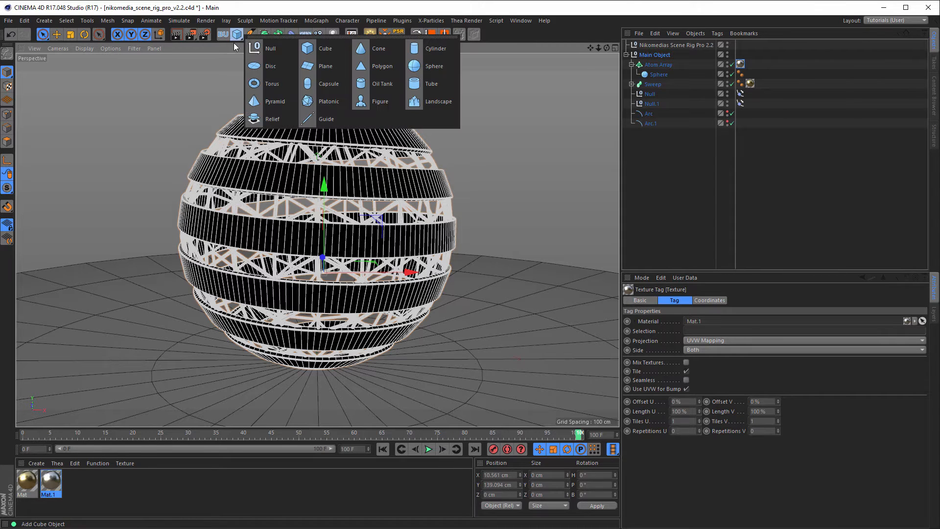
click(328, 104)
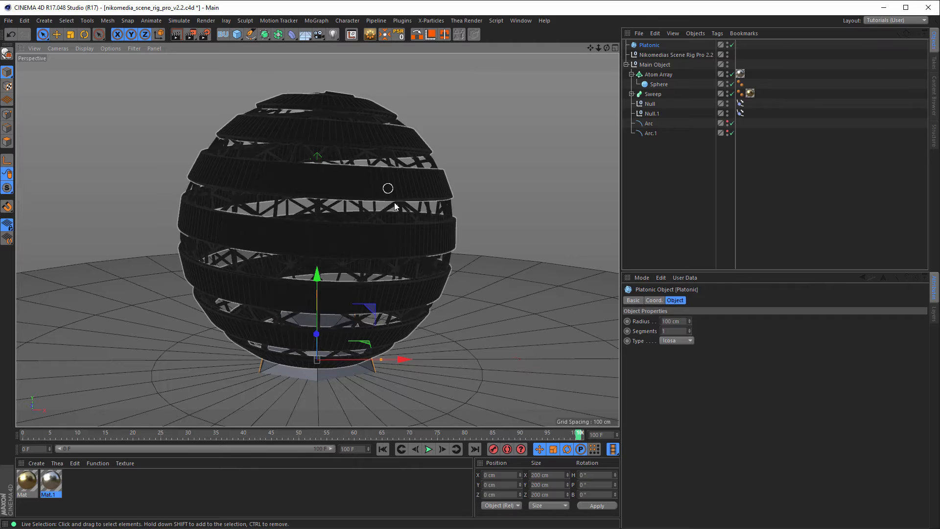
drag(684, 323, 624, 332)
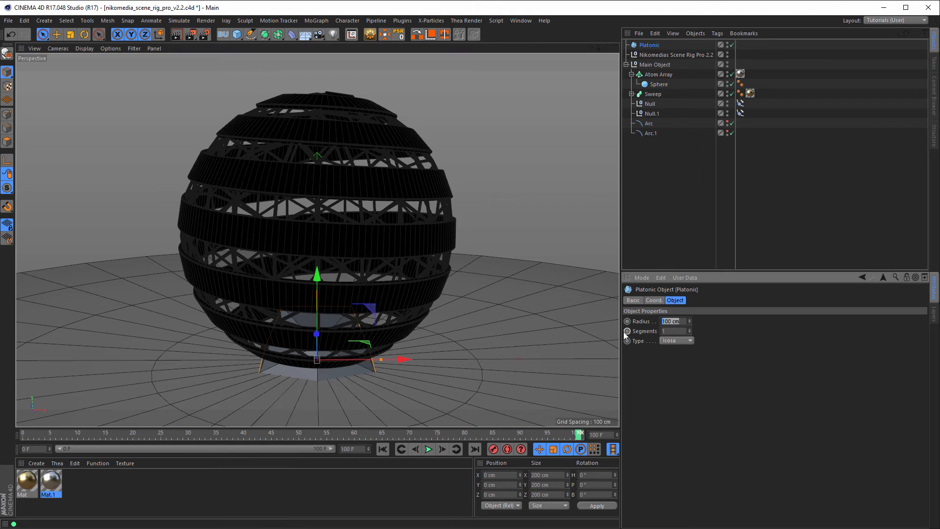
text(5)
key(Return)
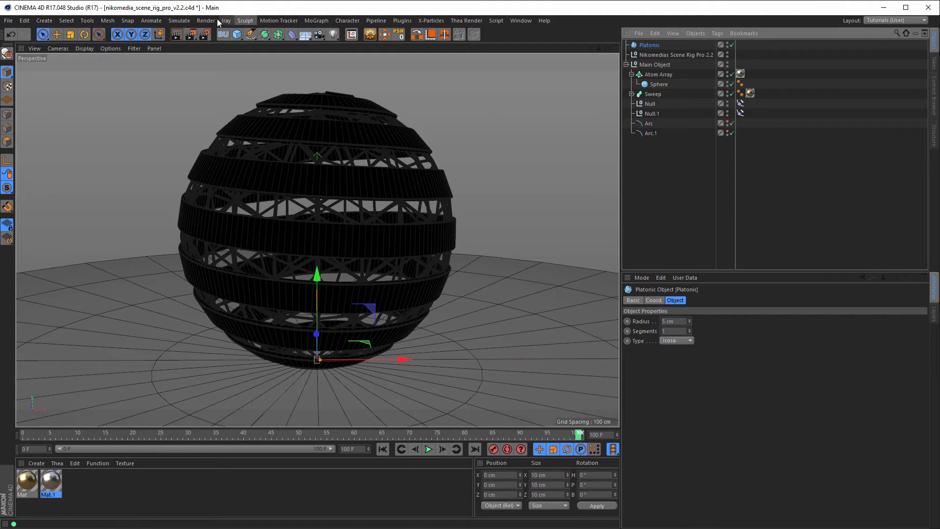
- Put the Platonic inside a MoGraph Cloner and set the cloner's mode to Grid Array
click(315, 21)
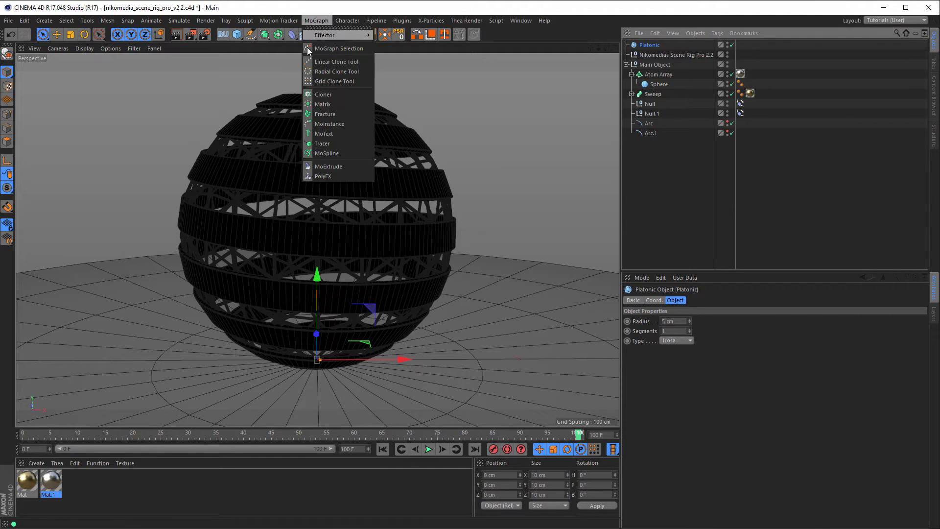
alt+click(328, 100)
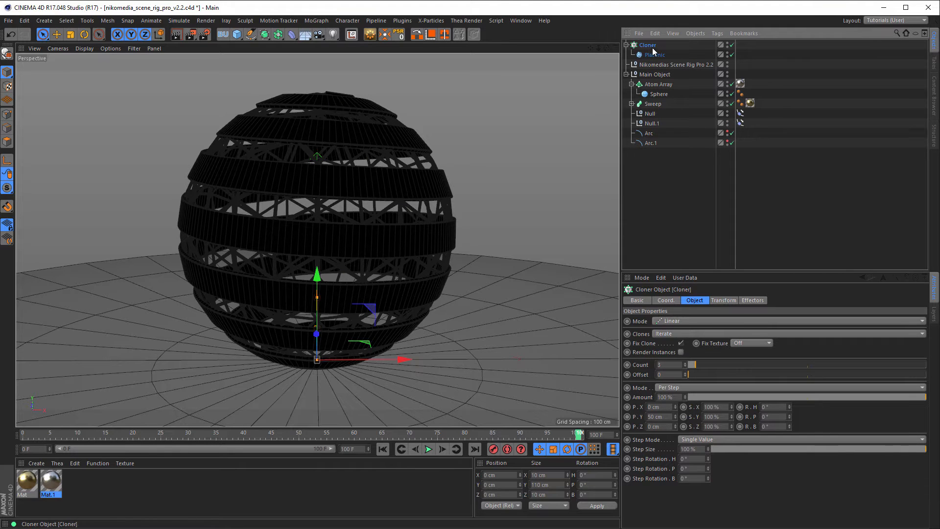
click(674, 320)
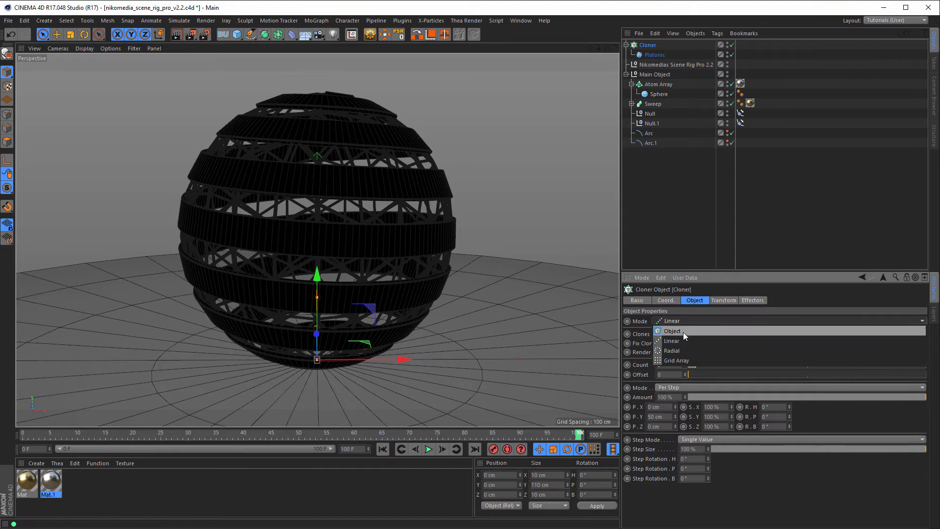
click(684, 363)
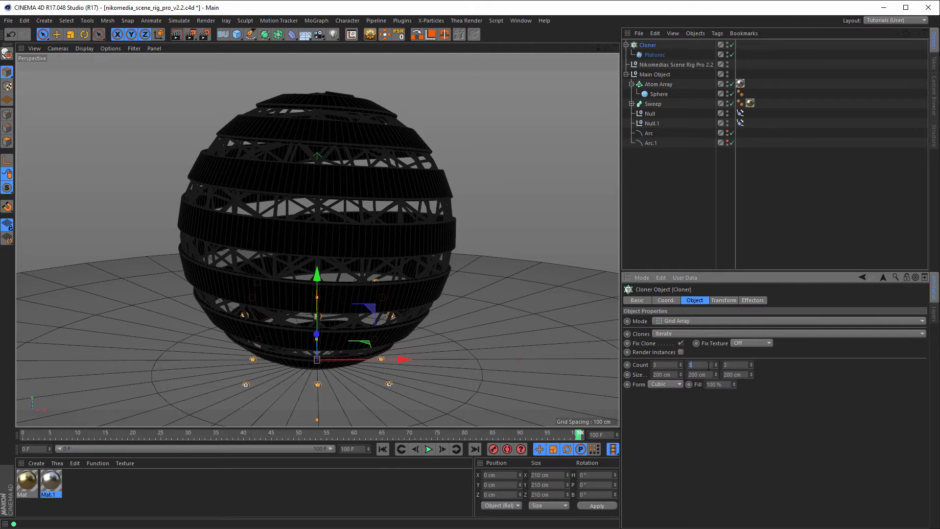
- Set the cloner's grid count to 20 × 1 × 20
text(1)
key(Return)
text(20)
key(Tab)
key(Tab)
text(20)
key(Return)
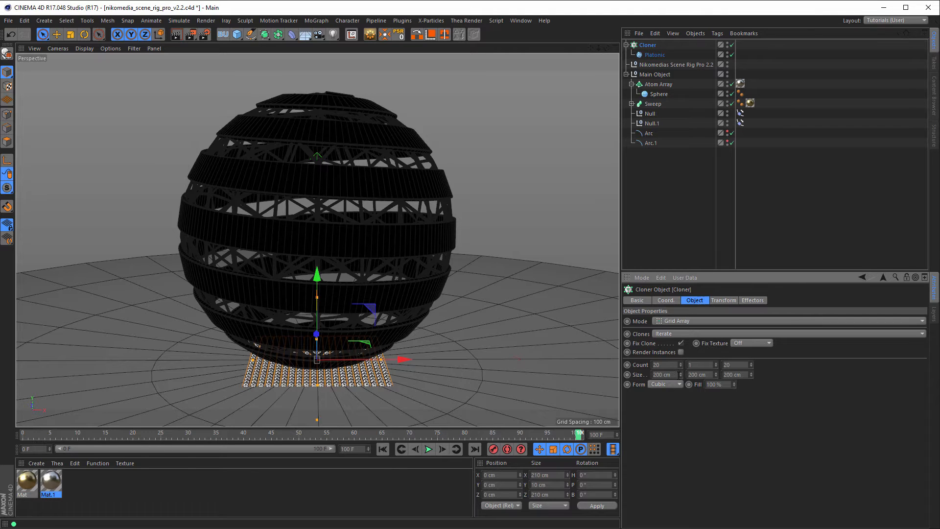
- Set the cloner grid's X and Z size to 1000 cm and move the Cloner to the end of the object hierarchy
drag(679, 375, 764, 375)
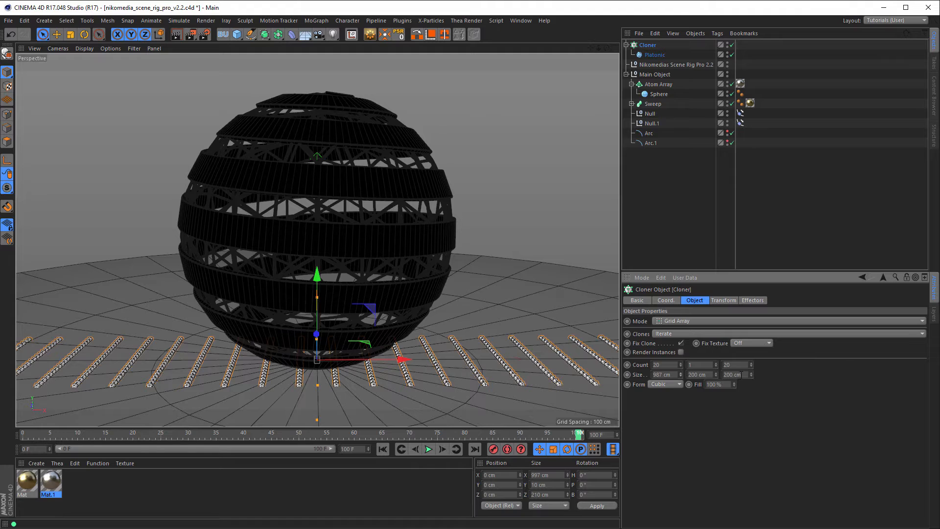
drag(672, 375, 587, 390)
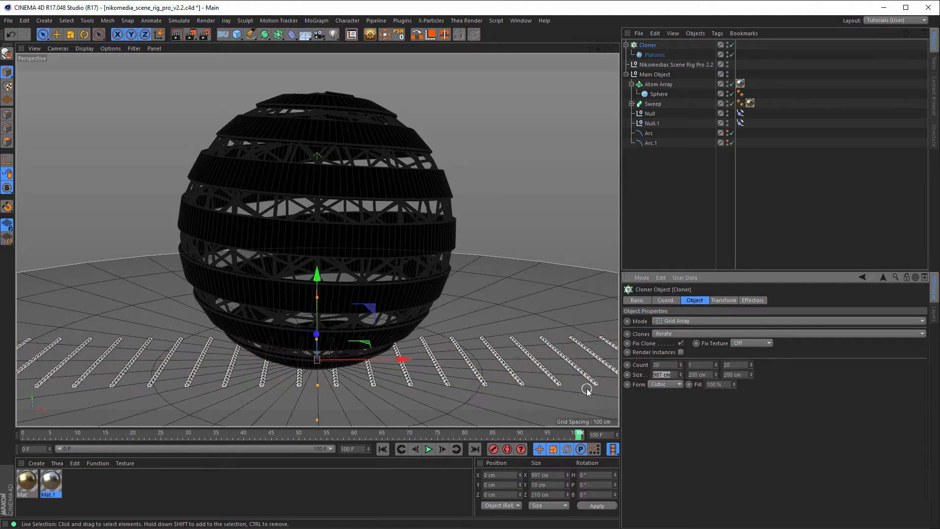
text(1000)
key(Tab)
key(Tab)
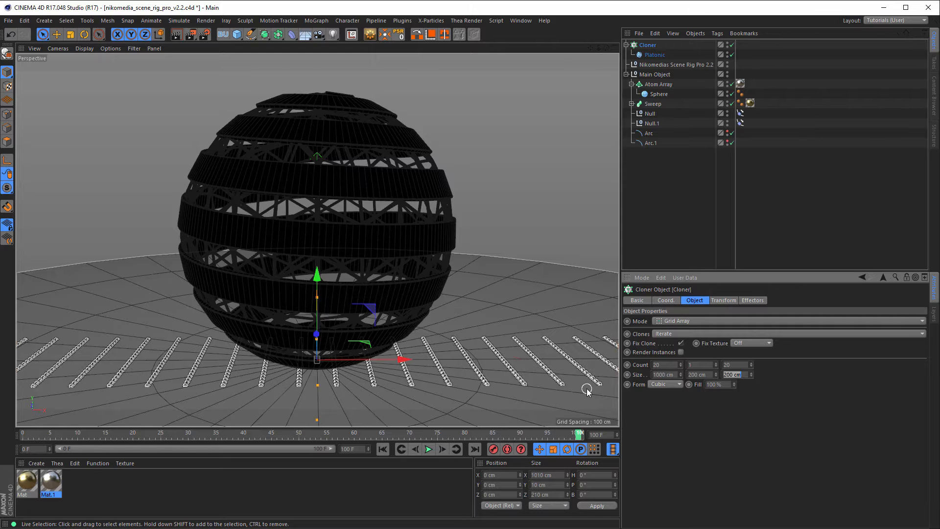
text(1000)
key(Return)
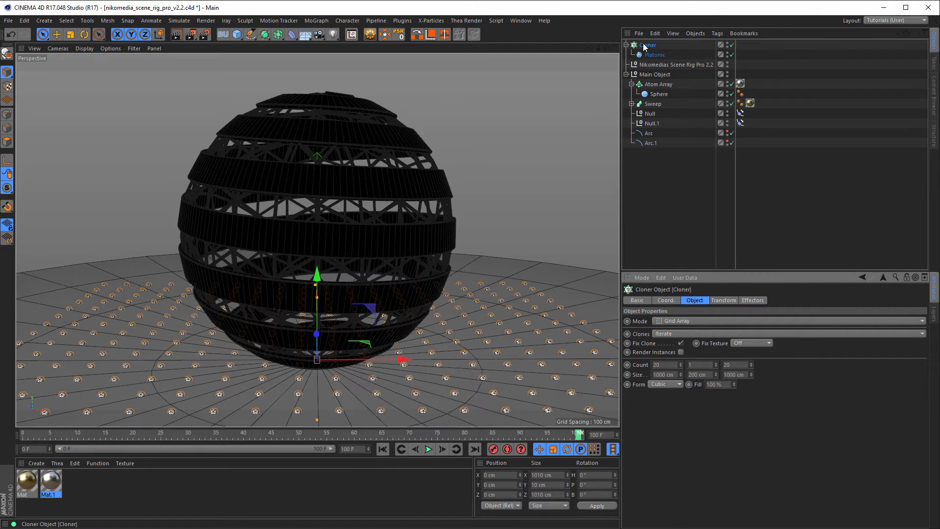
drag(642, 44, 643, 198)
- Activate the scene rig's camera and set its pitch to -0.5°, Up/Down to about -193 and Z-Depth to about -881
click(665, 45)
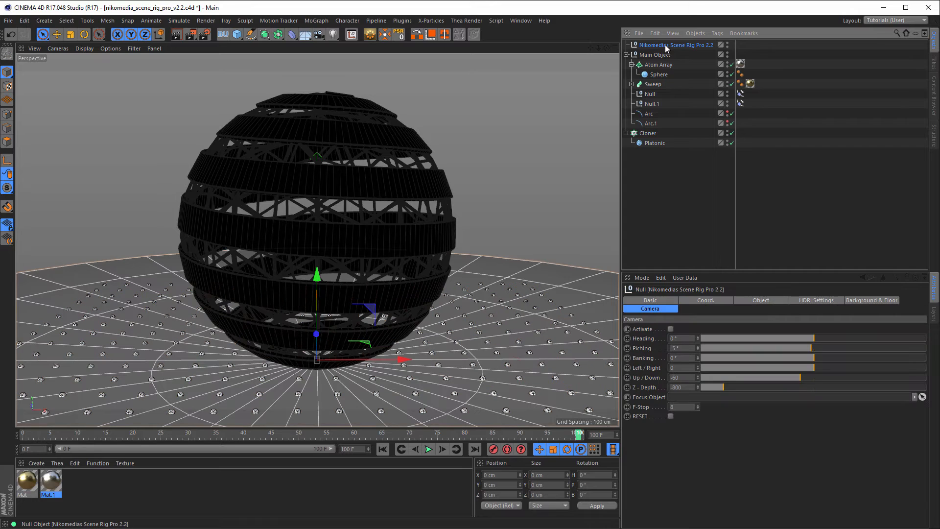
click(671, 329)
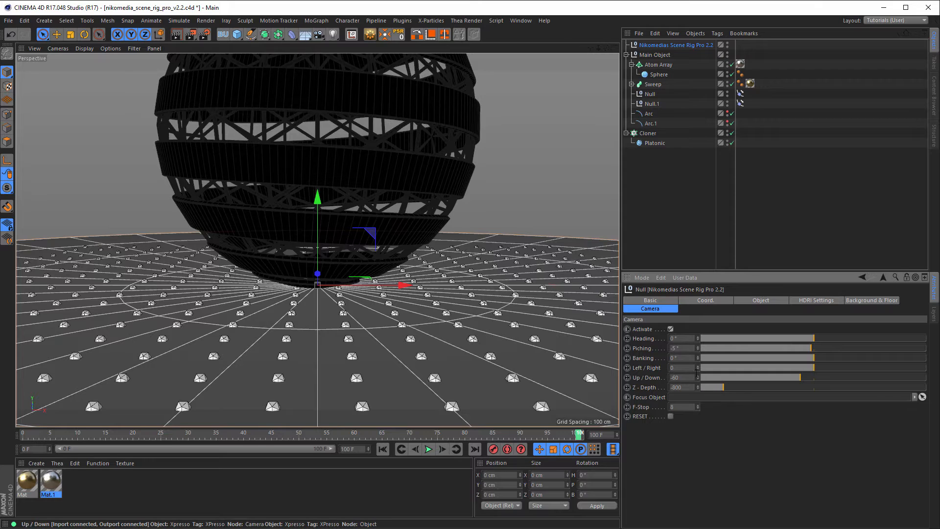
click(713, 387)
drag(714, 390, 698, 414)
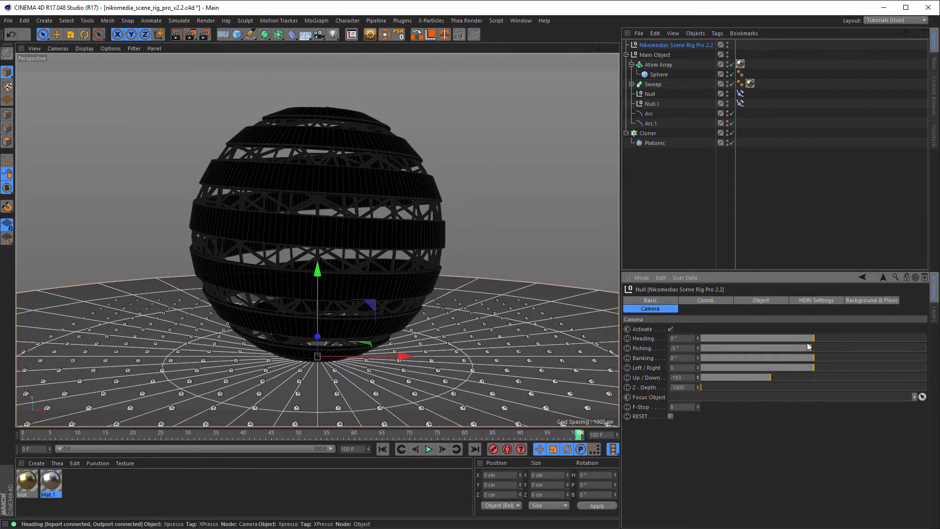
drag(811, 347, 814, 347)
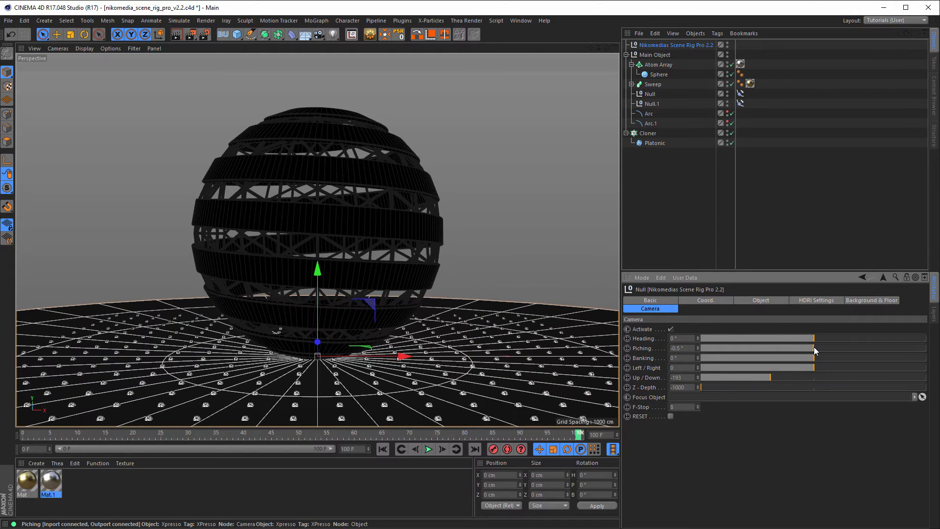
drag(701, 387, 714, 385)
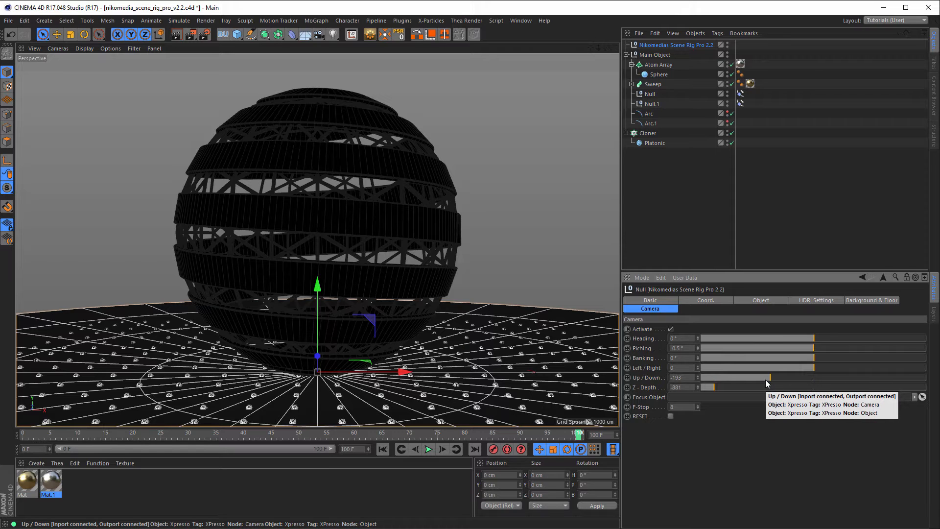
- Add a Random effector to the Cloner to scatter the Platonic clones
click(651, 134)
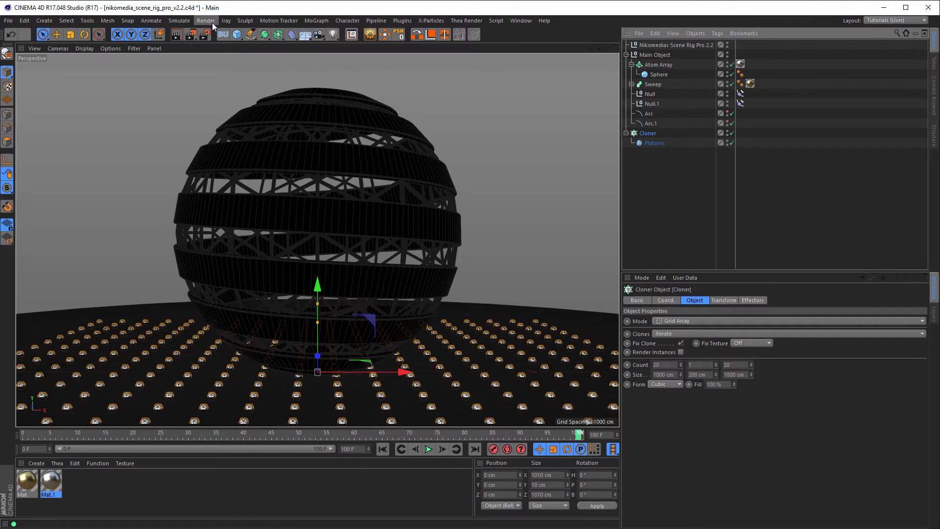
click(315, 21)
mouse_move(343, 34)
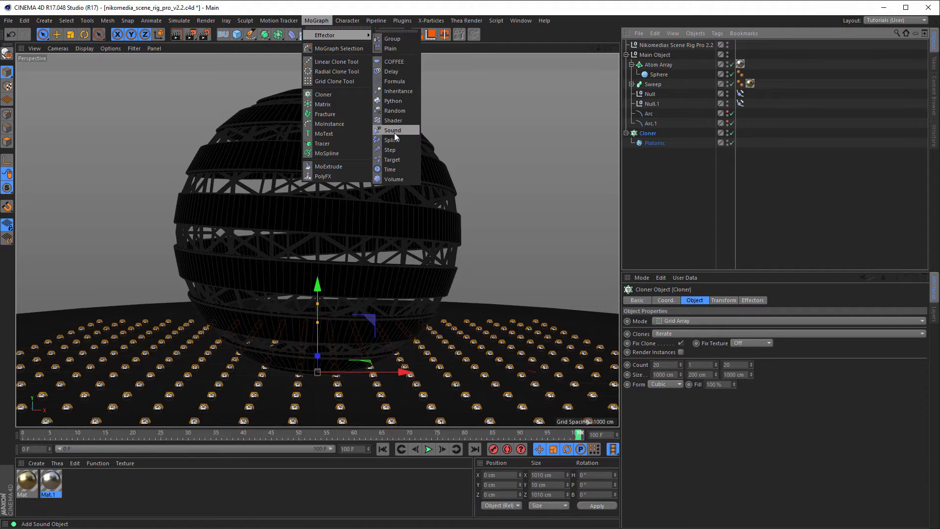
click(395, 110)
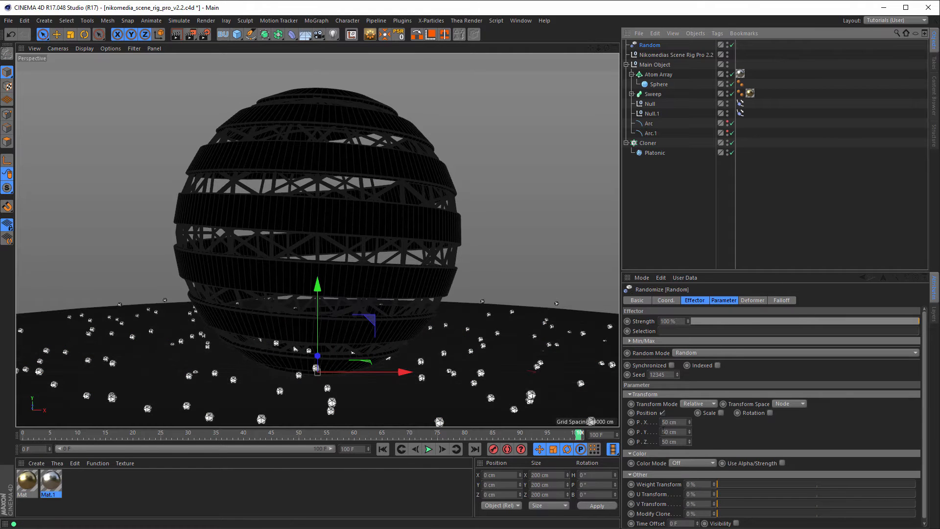
- Set the Random effector's position variation to 281 cm in X, 0 cm in Y and 418 cm in Z
click(683, 432)
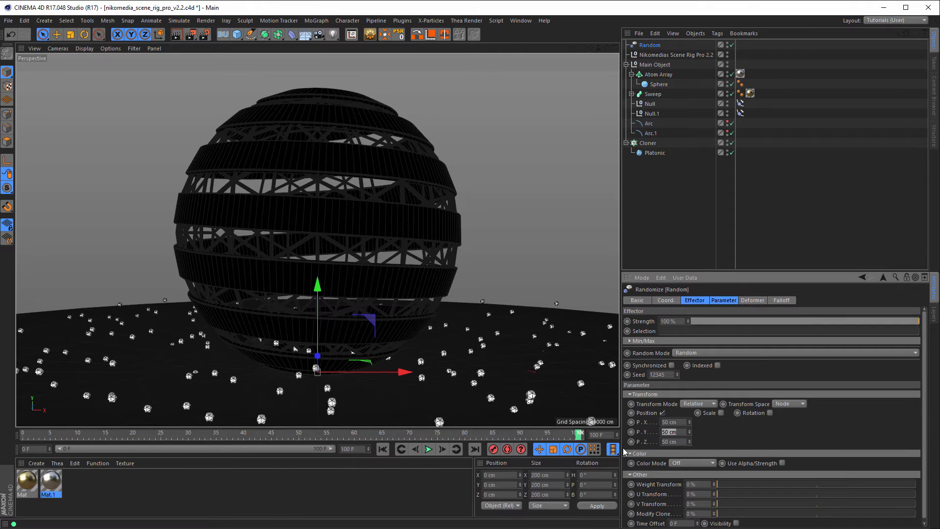
text(0)
key(Return)
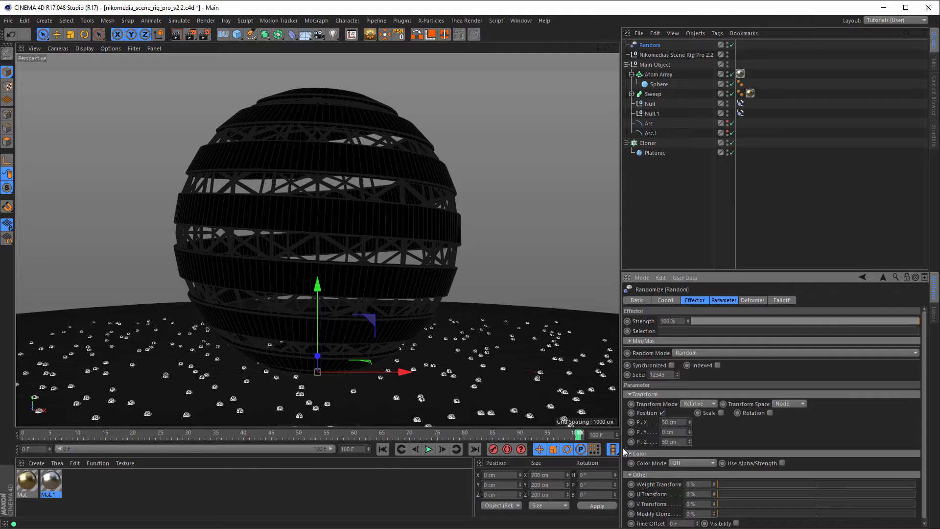
drag(689, 422, 802, 423)
drag(689, 441, 816, 441)
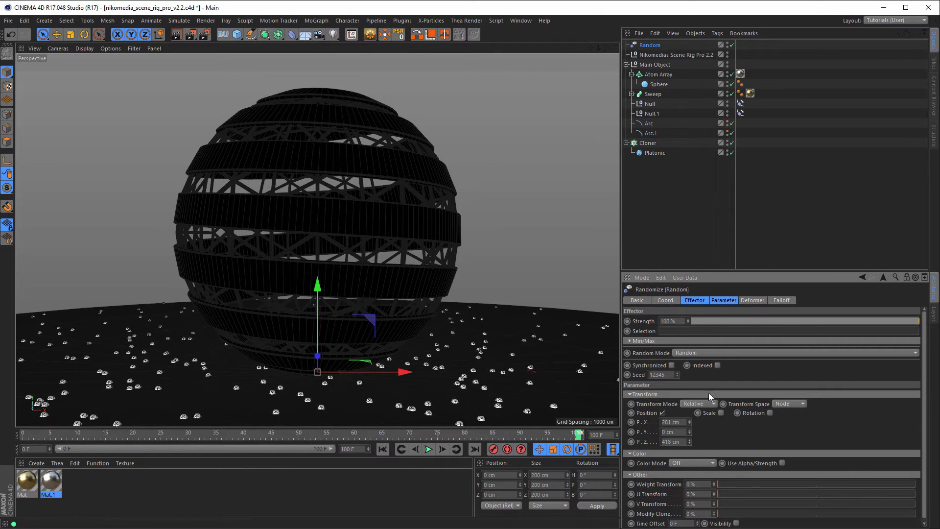
- Enable rotation on the Random effector with H 214°, P 130° and B 508°
click(771, 414)
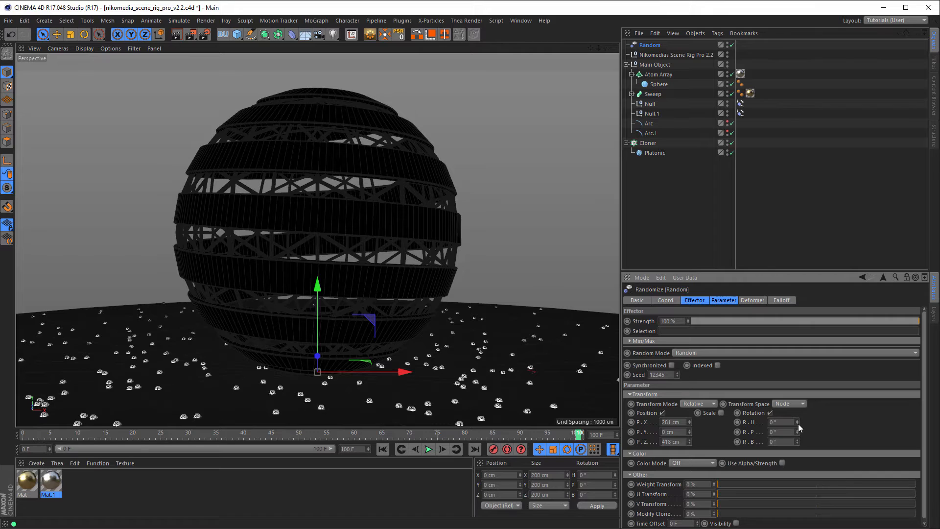
drag(798, 432, 861, 431)
drag(797, 442, 862, 442)
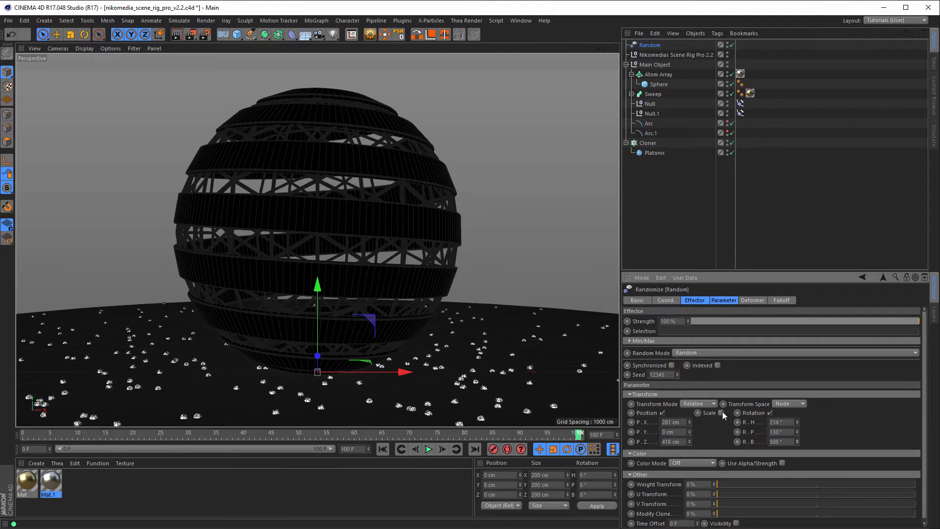
- Enable uniform scale variation on the Random effector and set it to -0.54
click(722, 413)
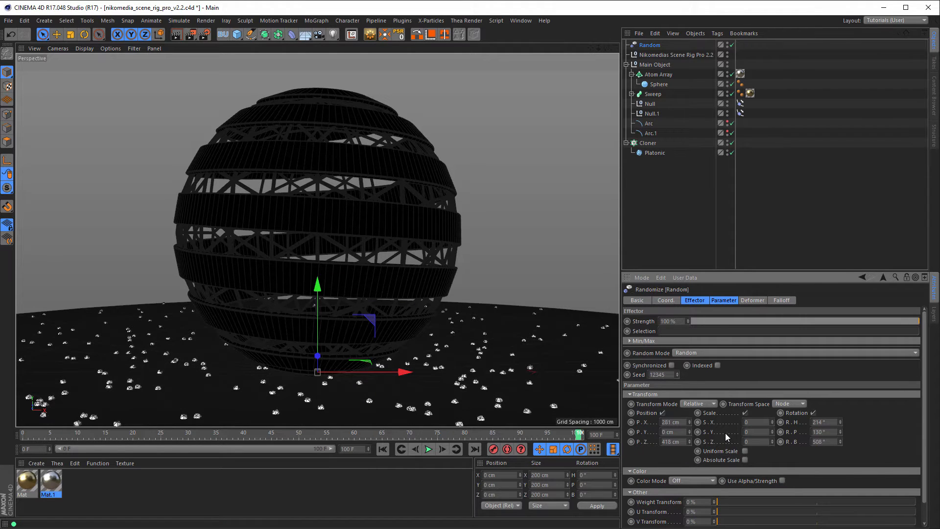
click(746, 451)
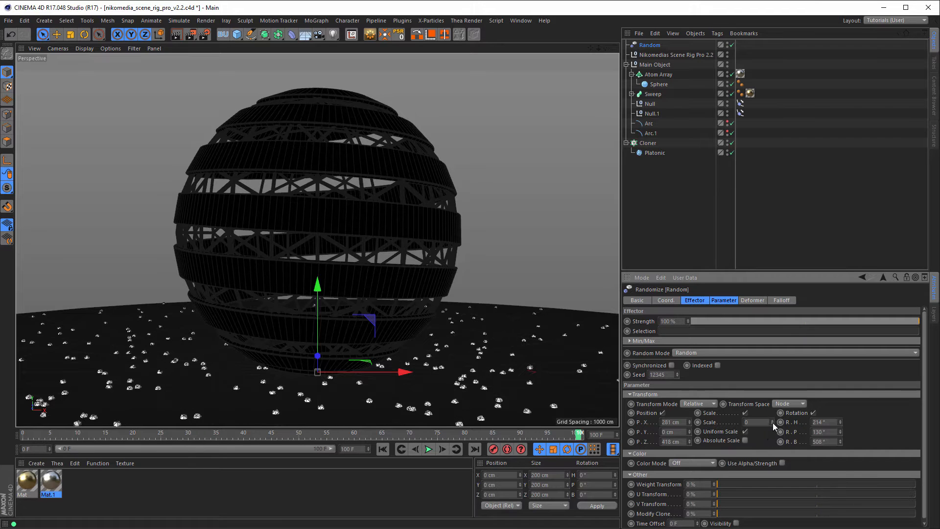
drag(772, 422, 772, 447)
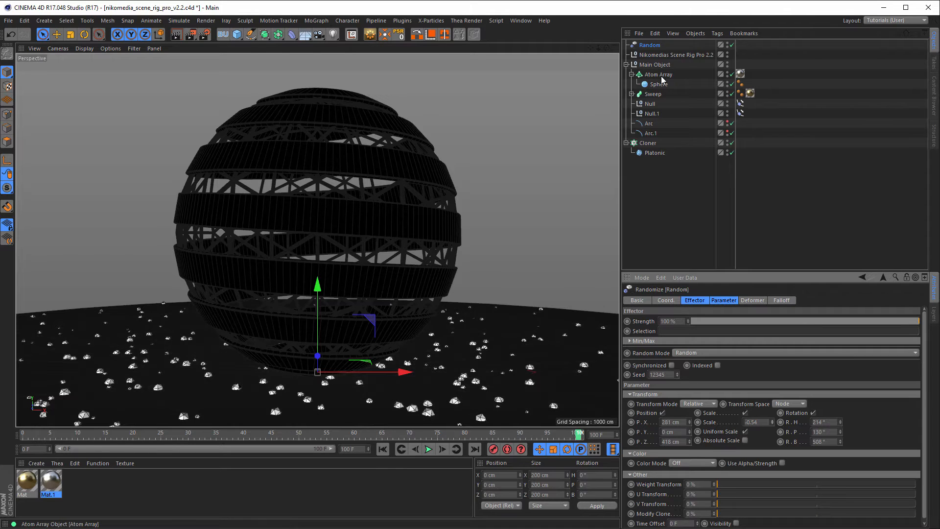
- Set the radius of the cloned Platonic object to 3 cm
click(659, 154)
double_click(675, 322)
text(3)
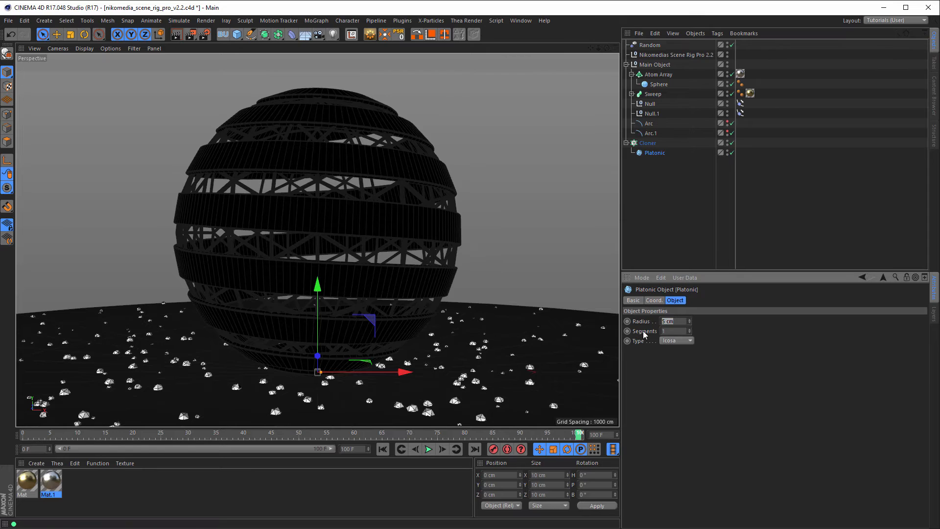
key(Return)
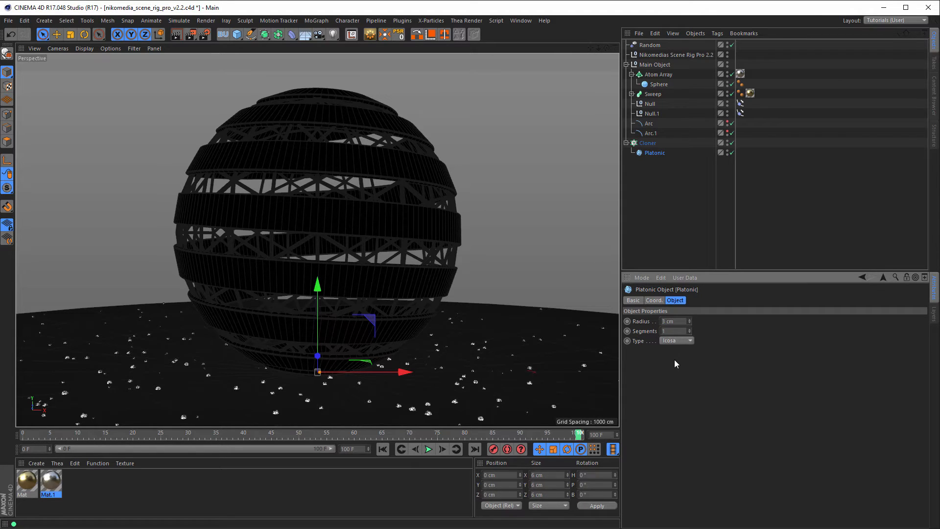
- Load 08_Ref.hdr from the Studios presets as the HDRI file of the Nikomedias Scene Rig
click(672, 56)
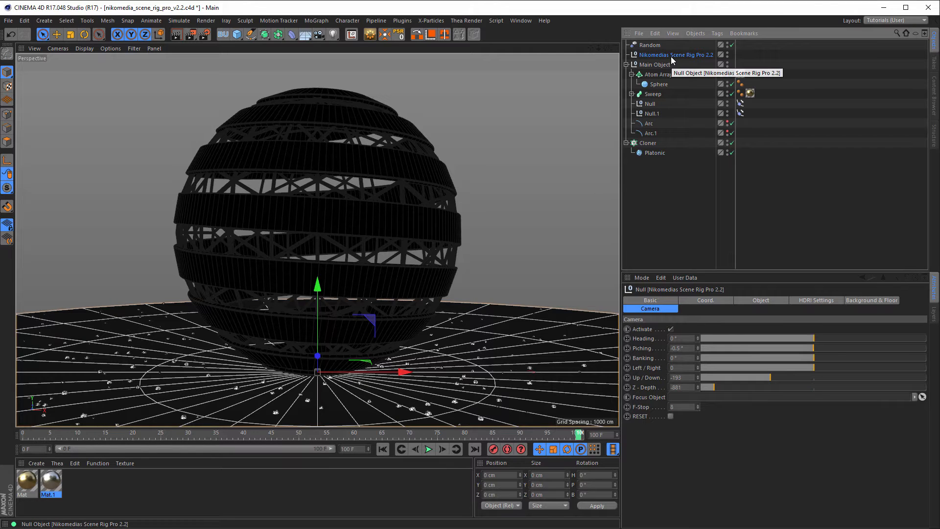
click(815, 301)
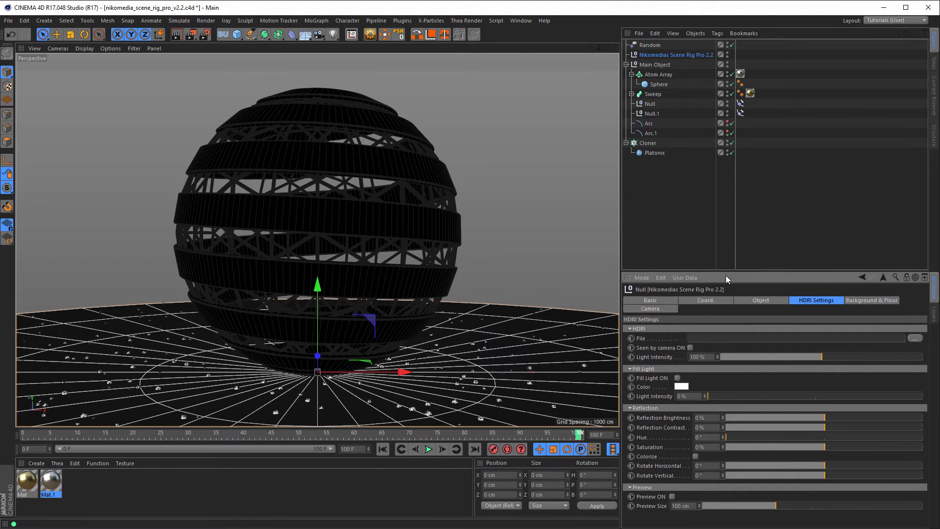
click(934, 93)
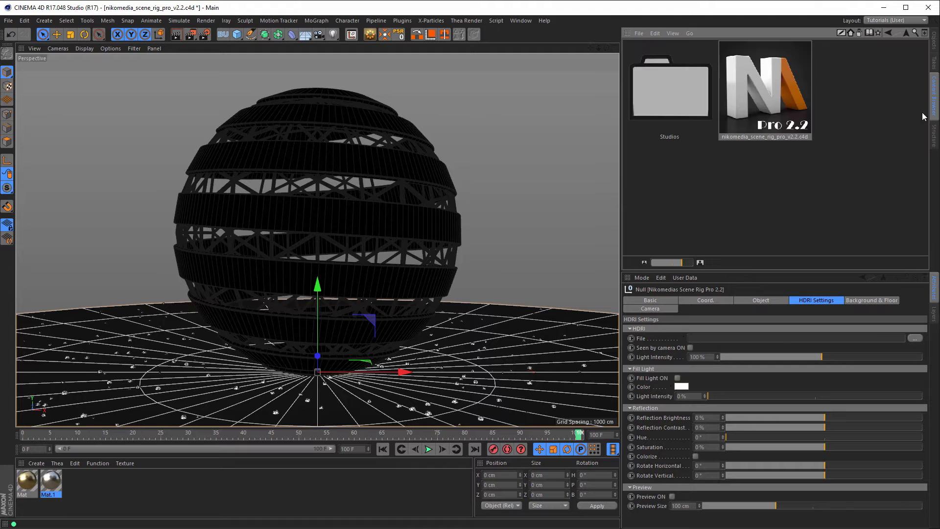
double_click(685, 93)
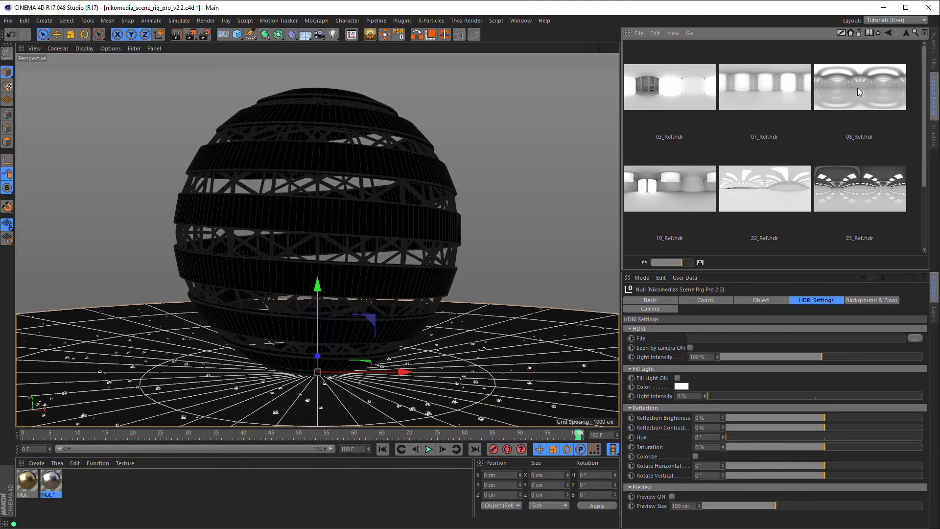
drag(857, 88, 712, 310)
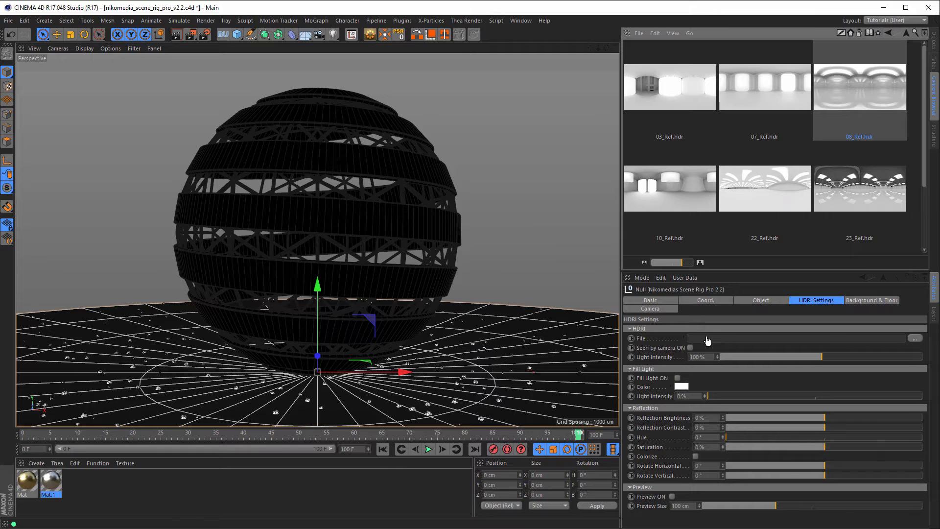
drag(708, 341, 708, 339)
click(934, 41)
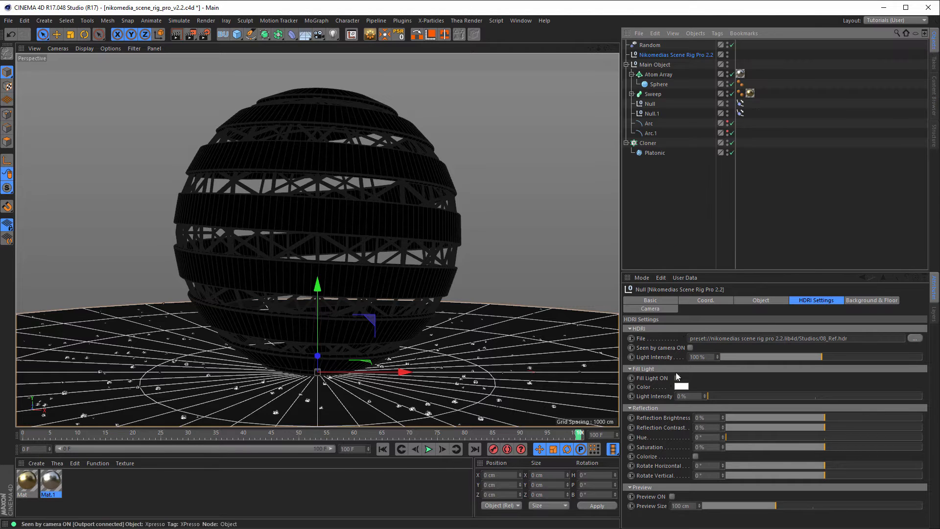
- Turn on the HDRI preview at a size of 197 cm and rotate the HDRI horizontally by a few degrees
click(675, 496)
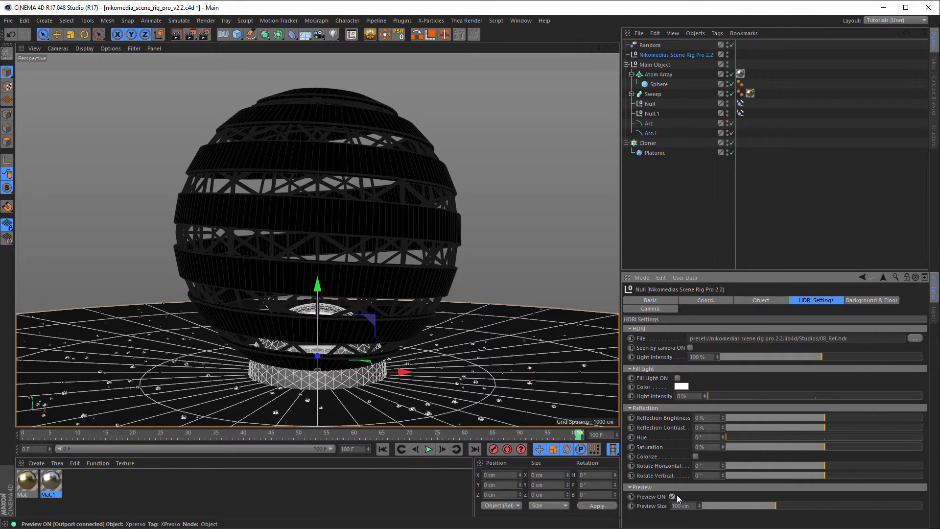
drag(775, 505, 847, 498)
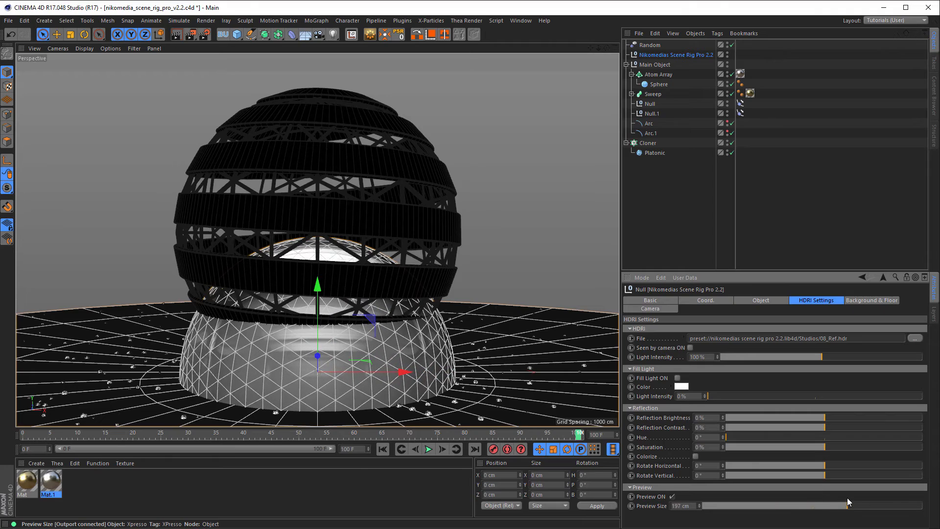
mouse_move(825, 465)
mouse_down()
mouse_move(773, 465)
mouse_move(838, 462)
mouse_move(829, 465)
mouse_up()
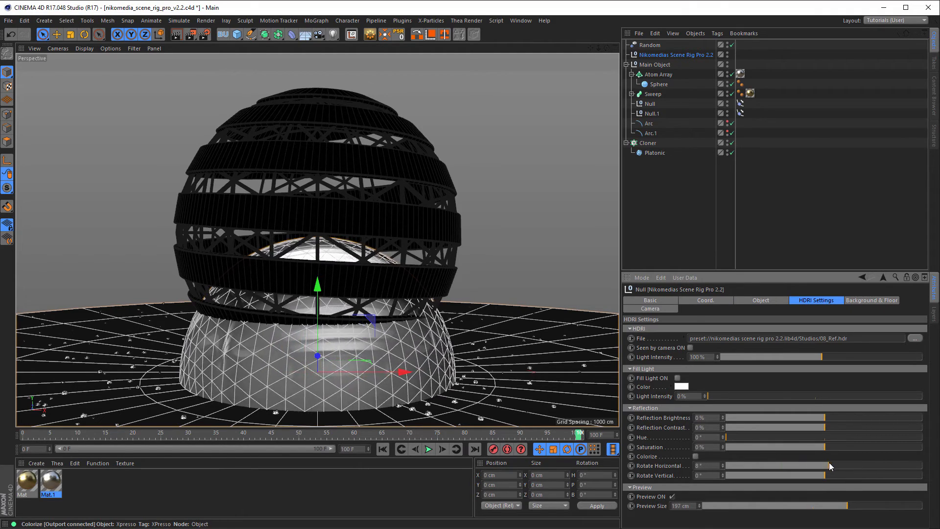
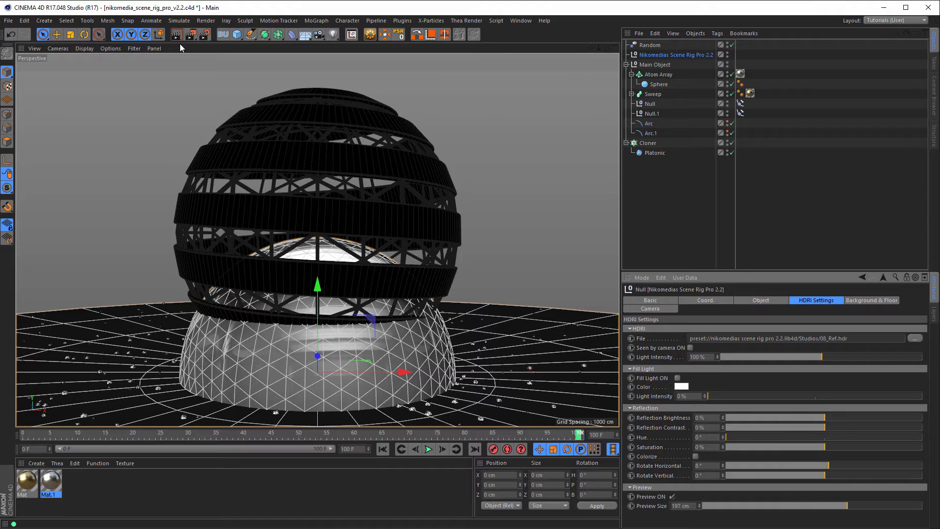
- Render the viewport and apply the gold material Mat to the Cloner
key(alt+r)
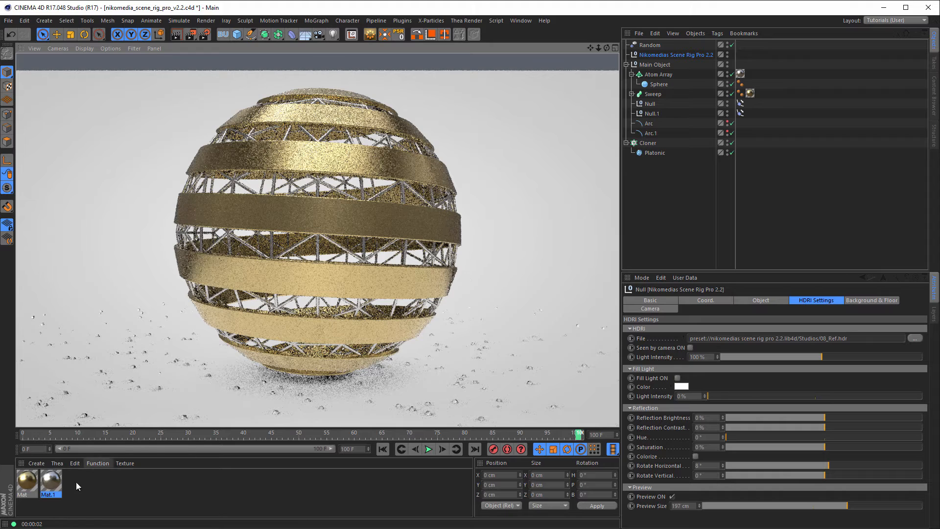
mouse_move(33, 486)
mouse_down()
mouse_move(696, 232)
mouse_move(648, 144)
mouse_up()
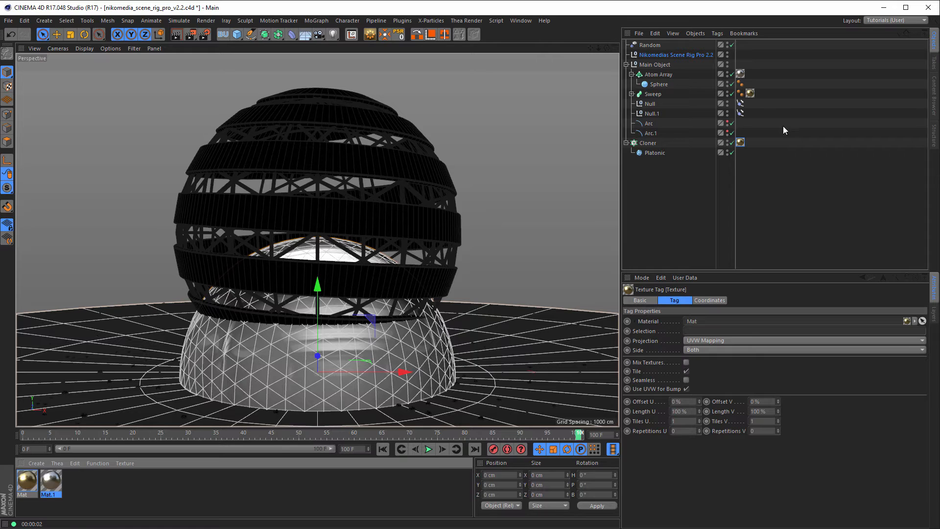
- Turn off the rig's HDRI preview and check the finished reference image in the Picture Viewer
click(687, 55)
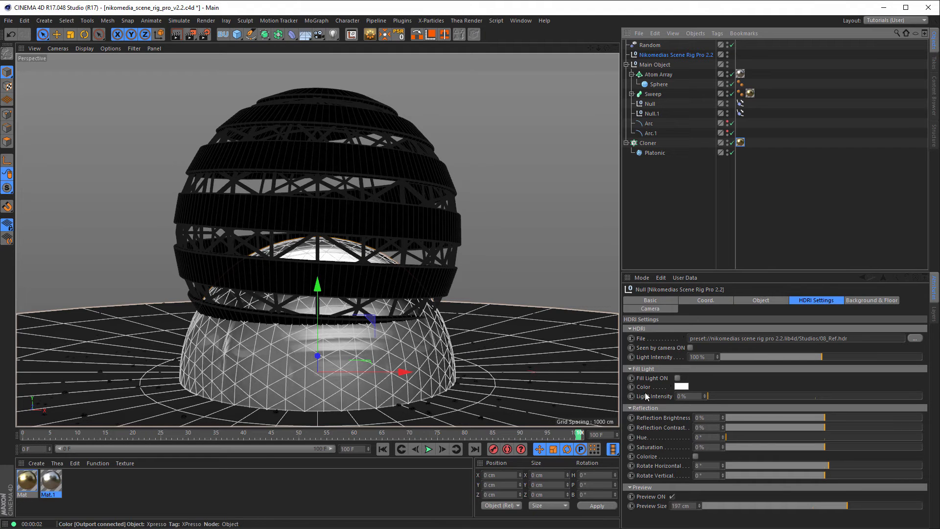
click(672, 496)
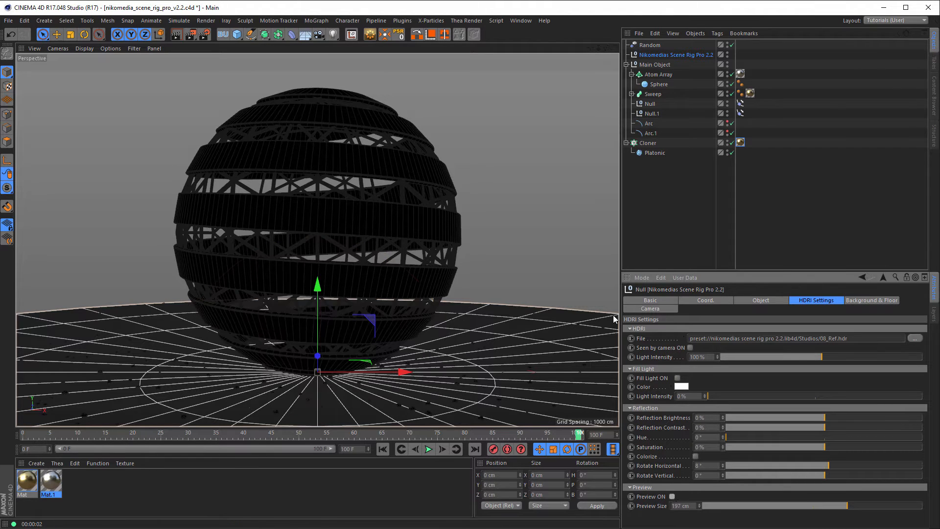
key(shift+F6)
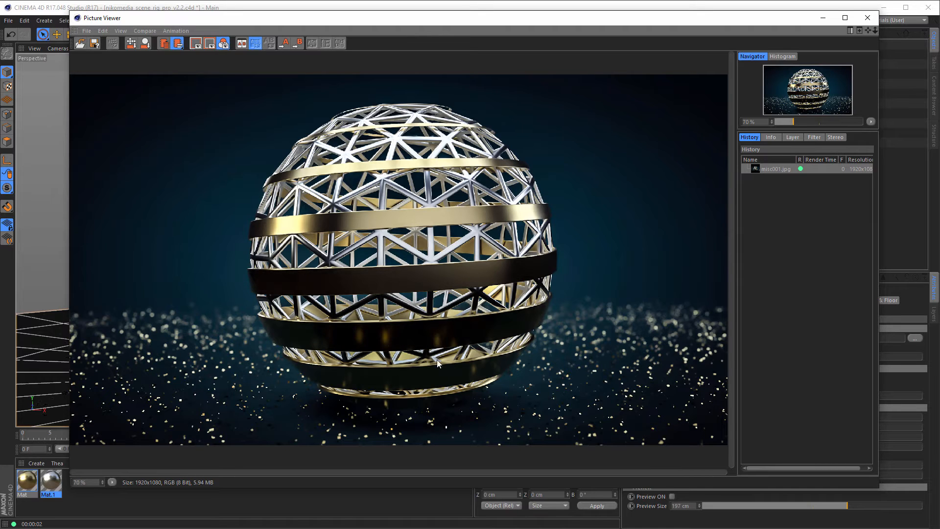
click(867, 18)
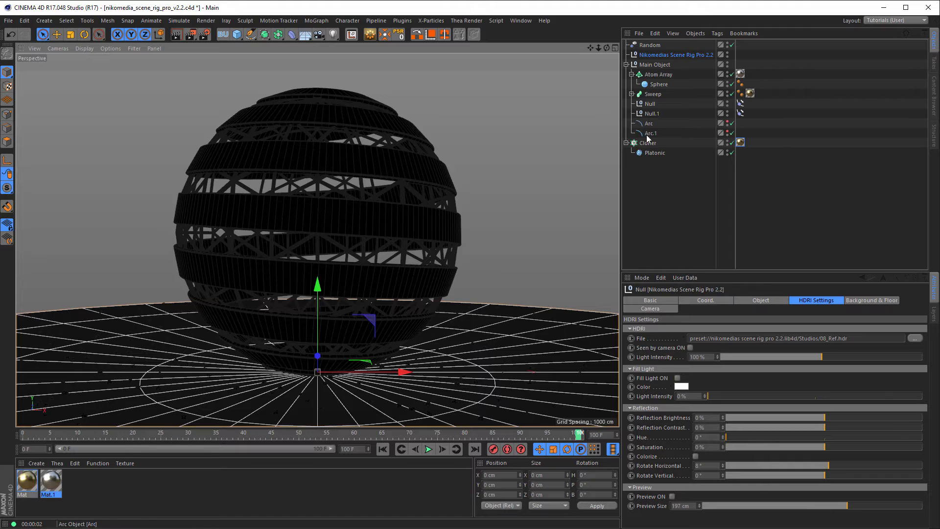
- Taper the Sweep by lowering the start point of its Scale curve to about 0.2
click(649, 94)
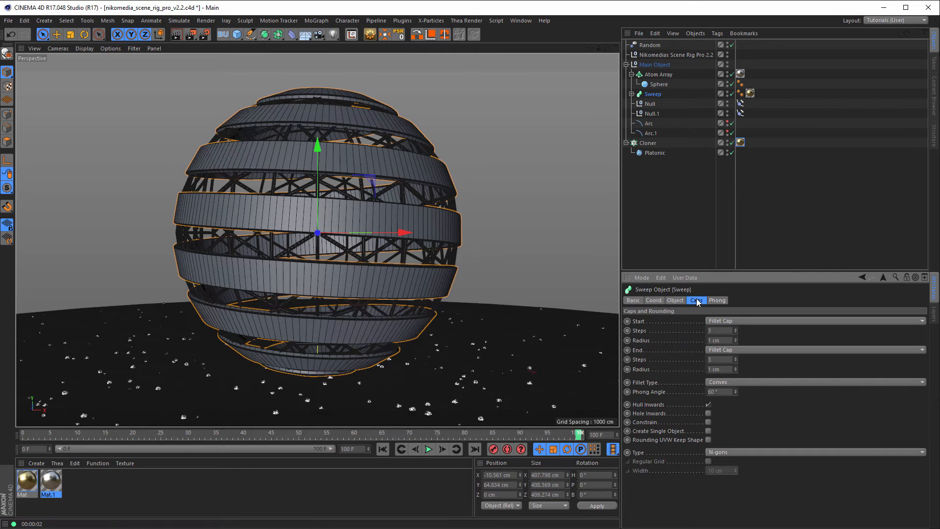
click(676, 301)
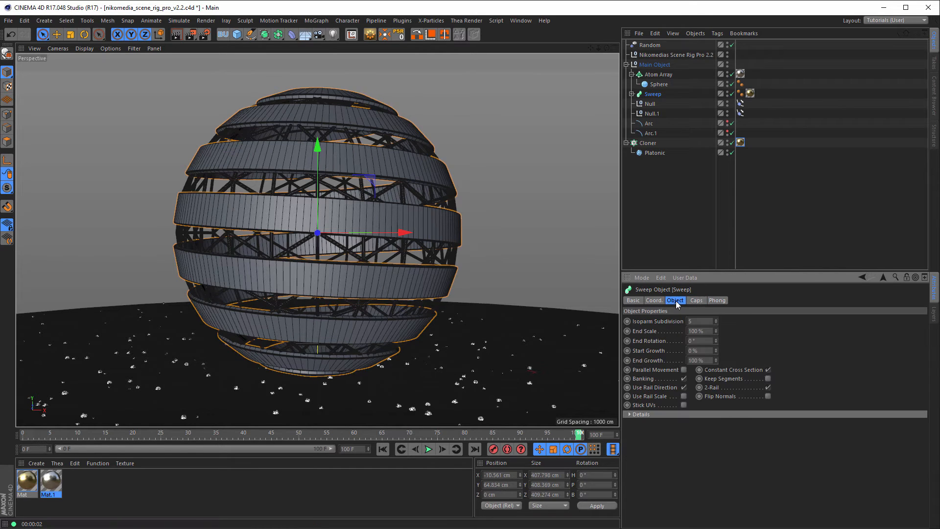
click(631, 414)
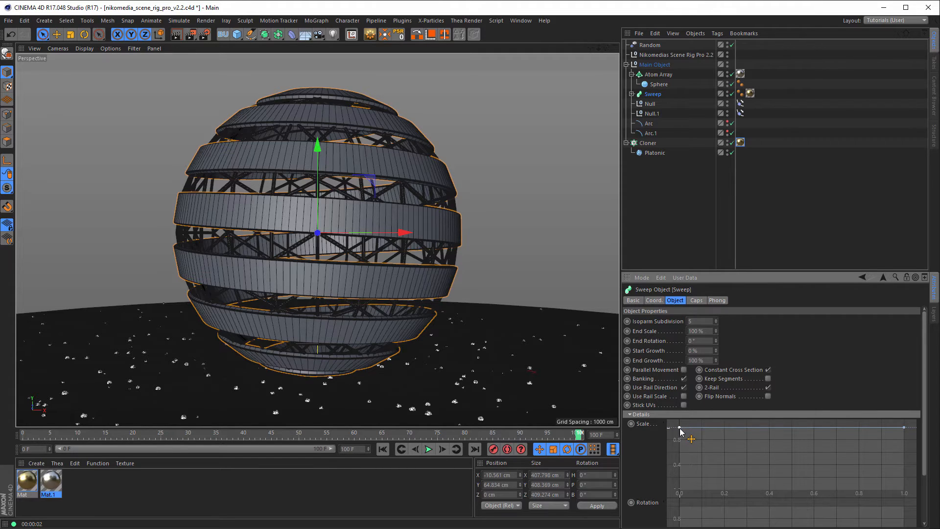
drag(680, 429, 662, 480)
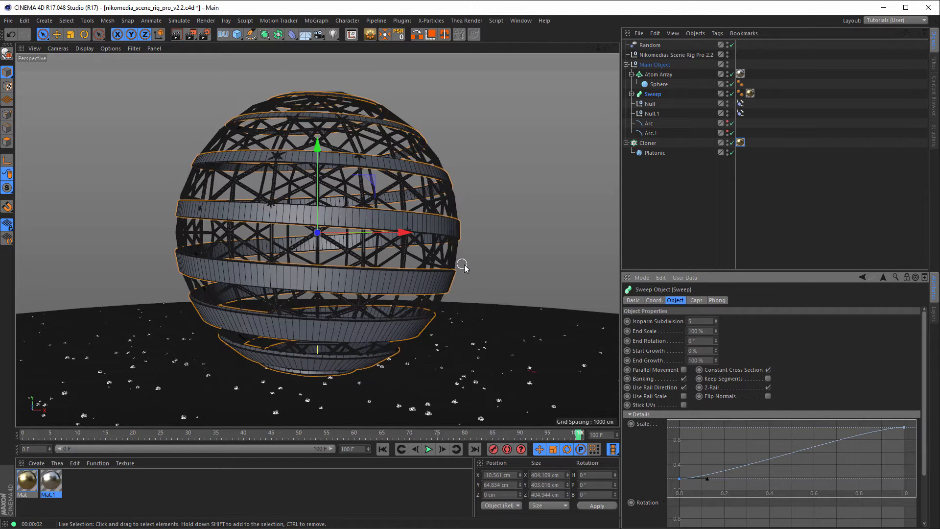
- Deactivate the rig camera and inspect up close where the Atom Array struts meet the Sweep band
click(683, 55)
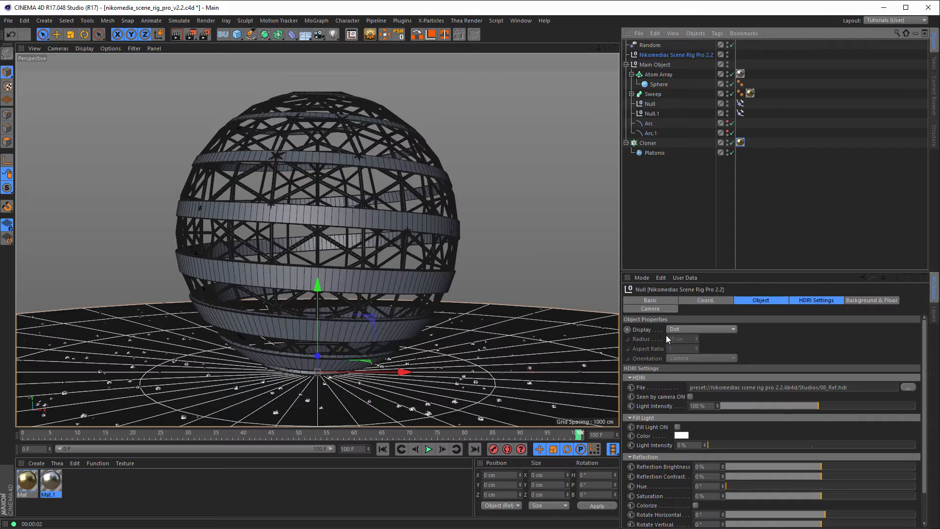
click(673, 309)
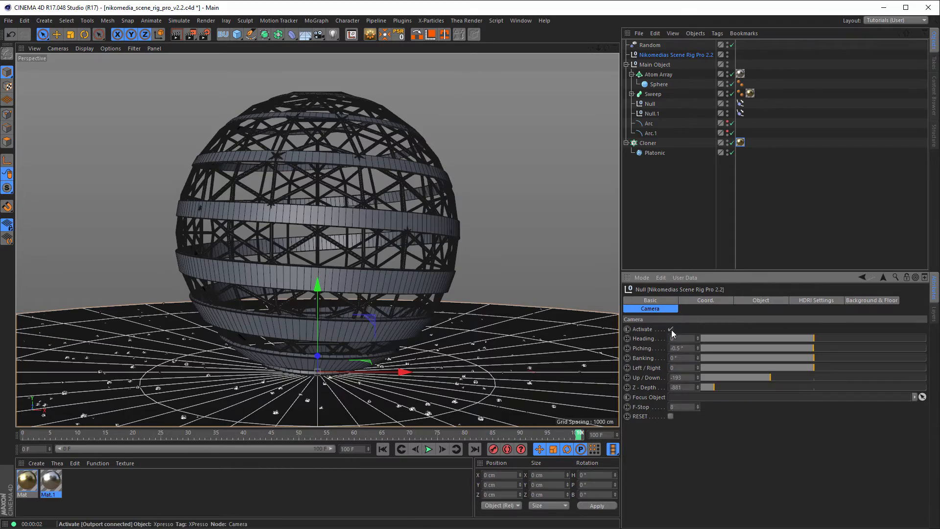
click(670, 328)
alt+right_drag(275, 228, 461, 222)
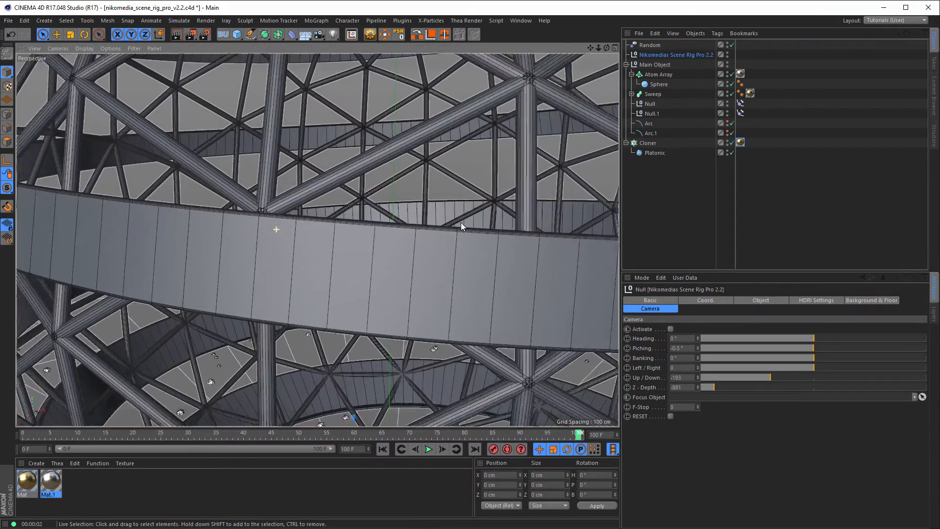
alt+drag(267, 205, 285, 165)
alt+right_drag(273, 187, 338, 191)
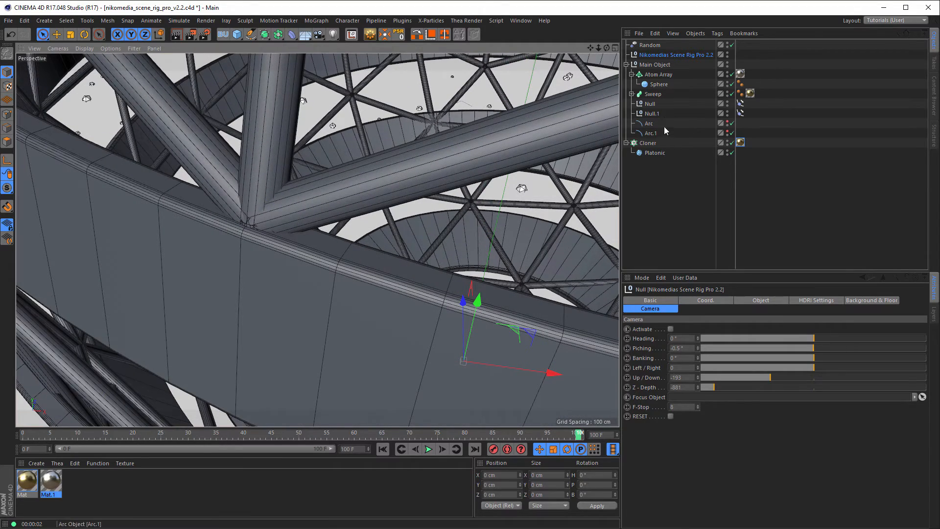
- Reduce the icosahedron Sphere's radius inside the Atom Array to 197 cm and check how the struts meet the bands
click(658, 85)
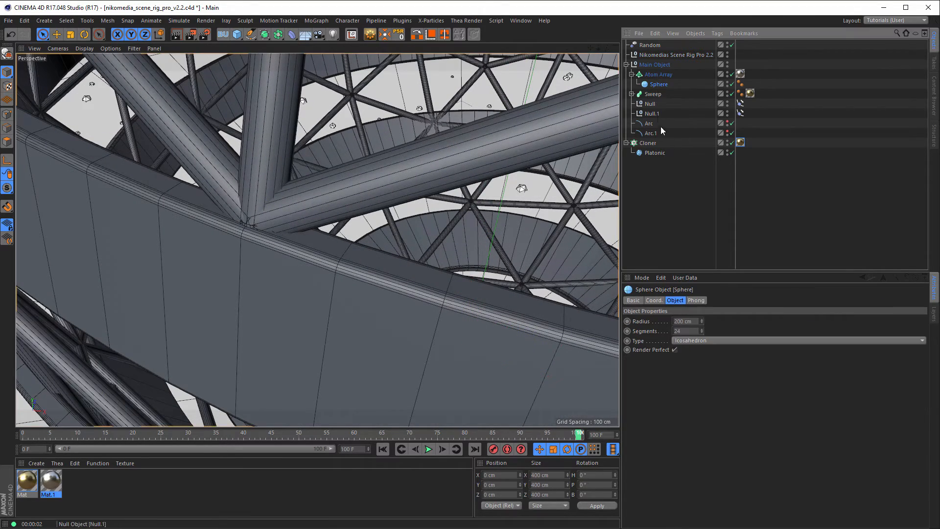
click(702, 323)
click(702, 322)
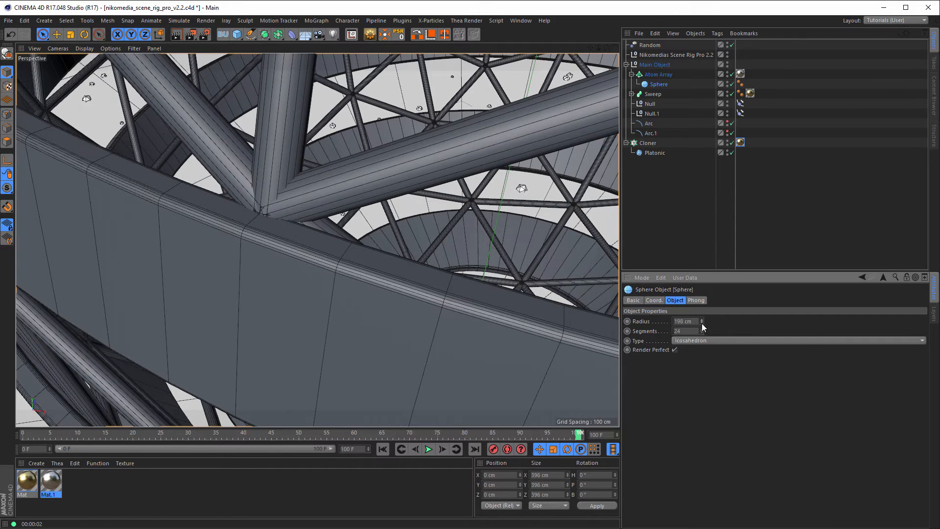
click(701, 323)
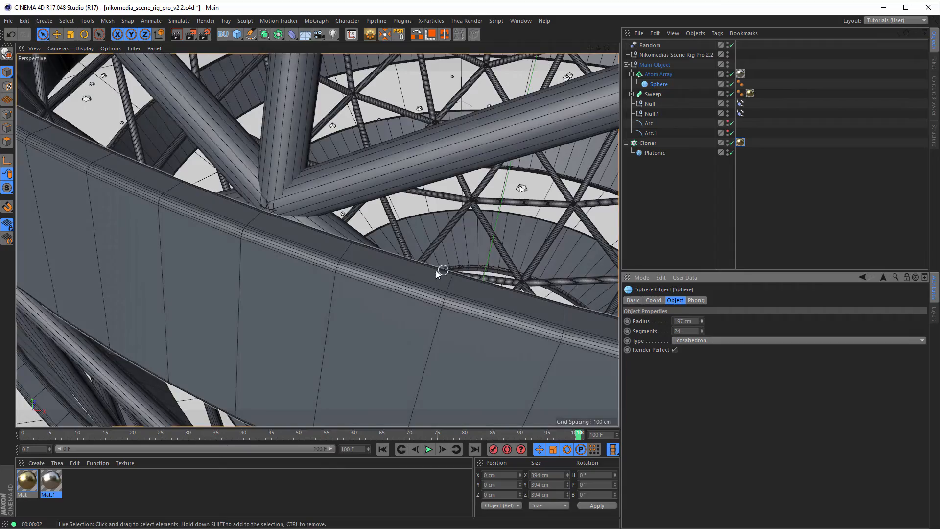
alt+drag(436, 270, 333, 216)
alt+drag(375, 146, 393, 104)
alt+right_drag(392, 105, 349, 135)
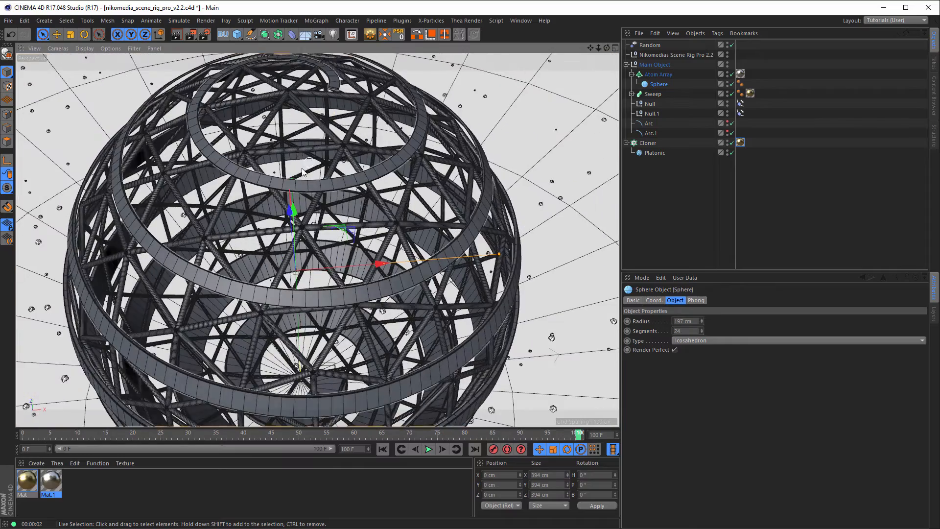
alt+drag(320, 192, 537, 215)
- Reactivate the scene rig's camera and set its pitch to about -8°
click(676, 54)
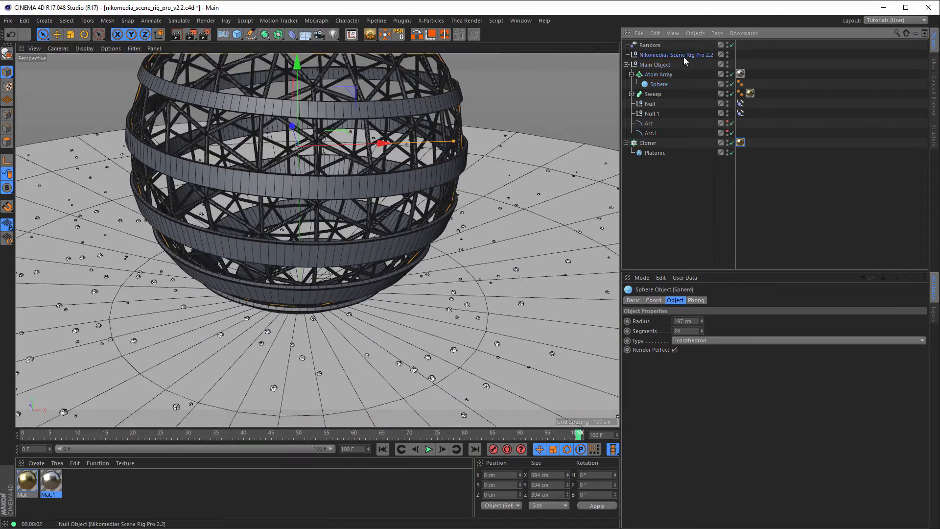
click(671, 329)
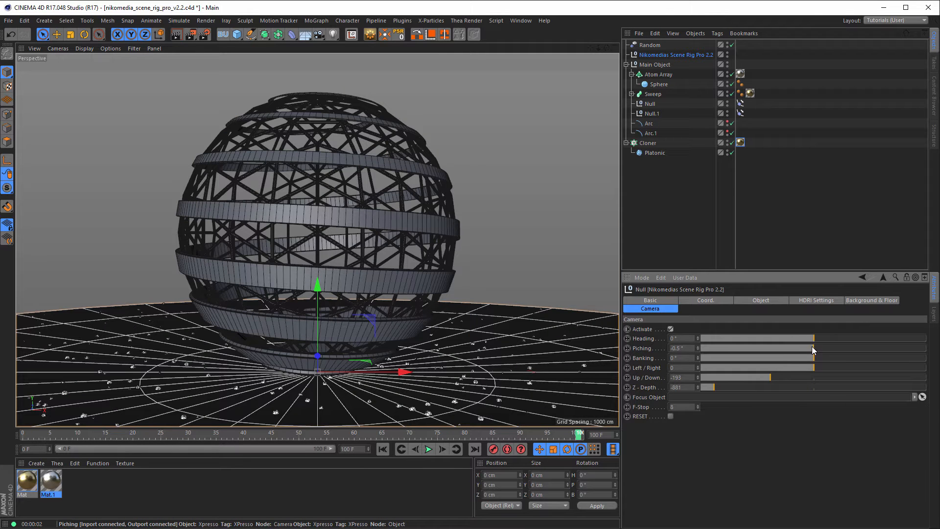
drag(812, 346, 808, 348)
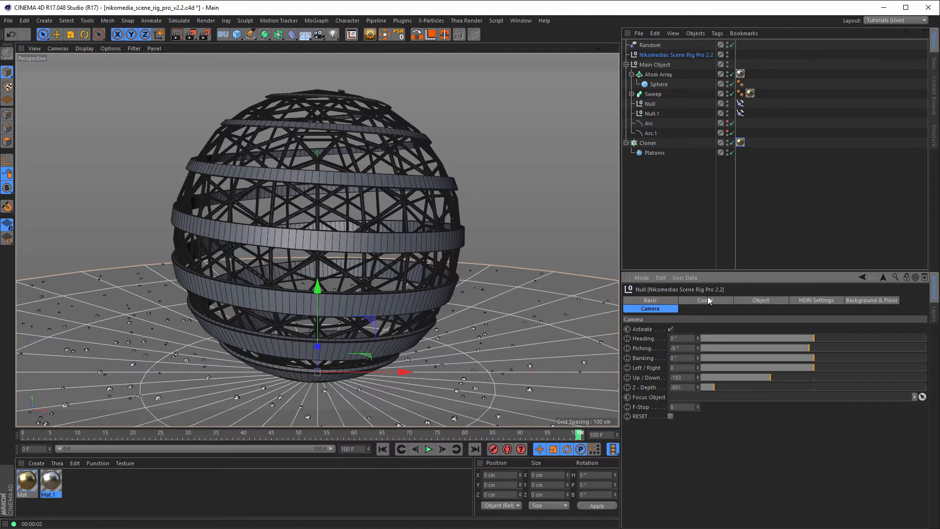
- Render the new camera view and compare it with the reference image in the Picture Viewer
key(alt+r)
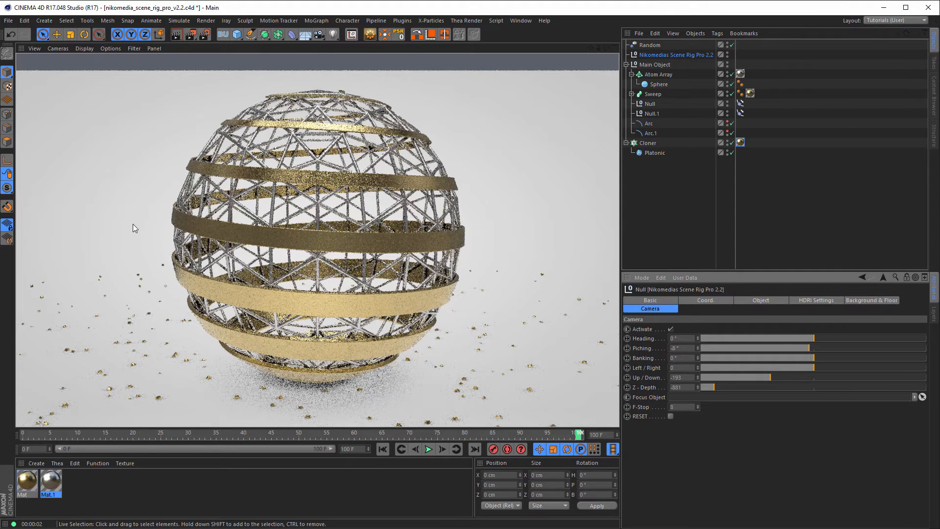
key(shift+F6)
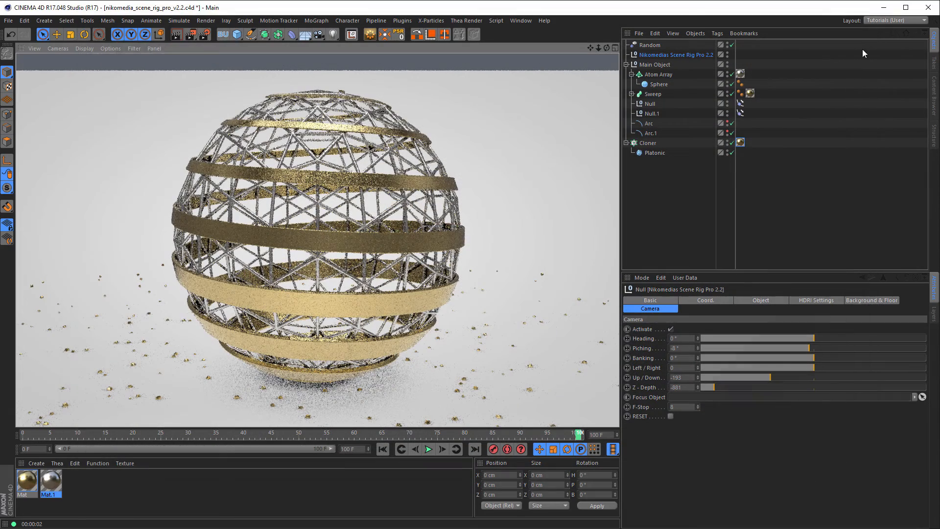
click(867, 18)
- Change the first knot of the rig's background gradient to teal with hue 187°, saturation 100% and value 62%
click(861, 301)
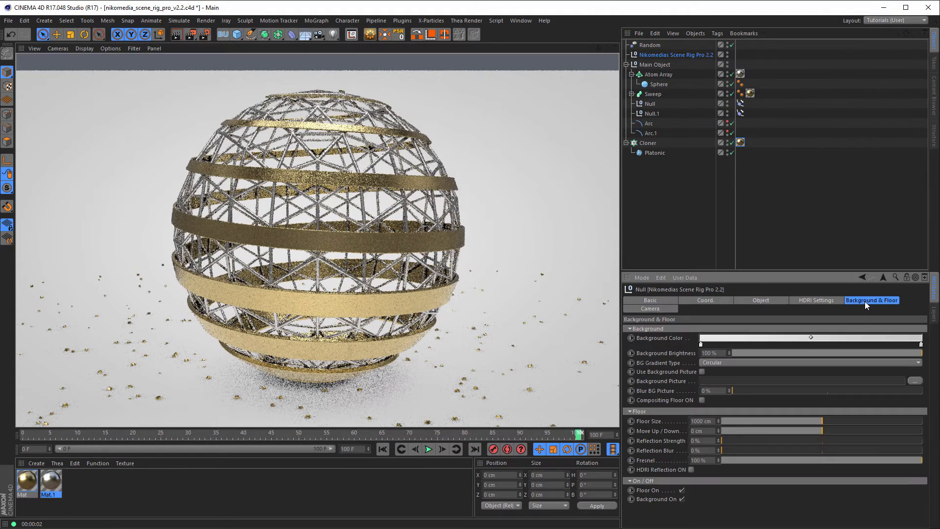
double_click(701, 344)
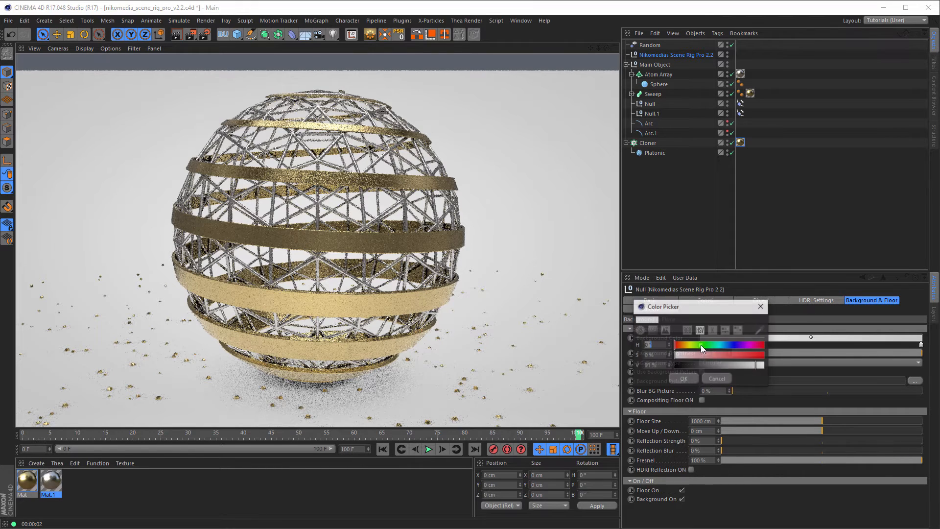
click(727, 344)
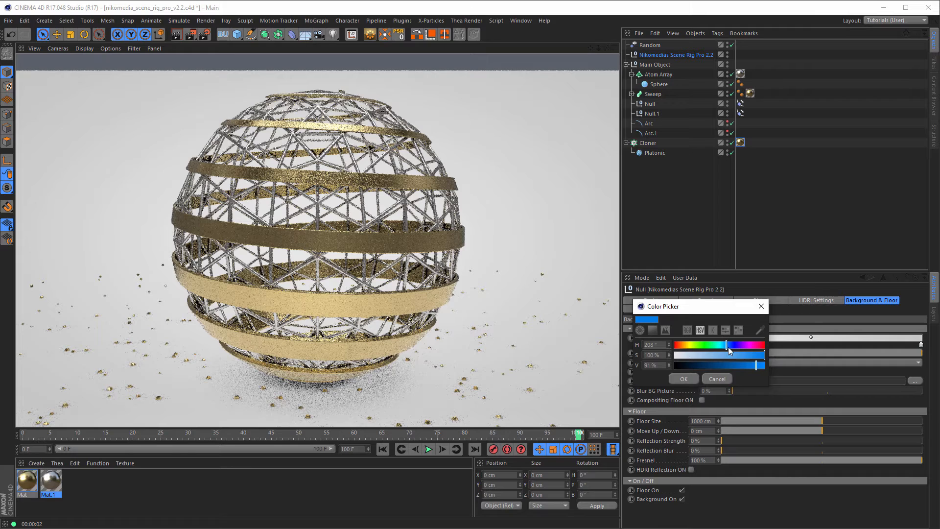
mouse_move(725, 347)
mouse_down()
mouse_move(716, 345)
mouse_move(754, 364)
mouse_move(730, 365)
mouse_up()
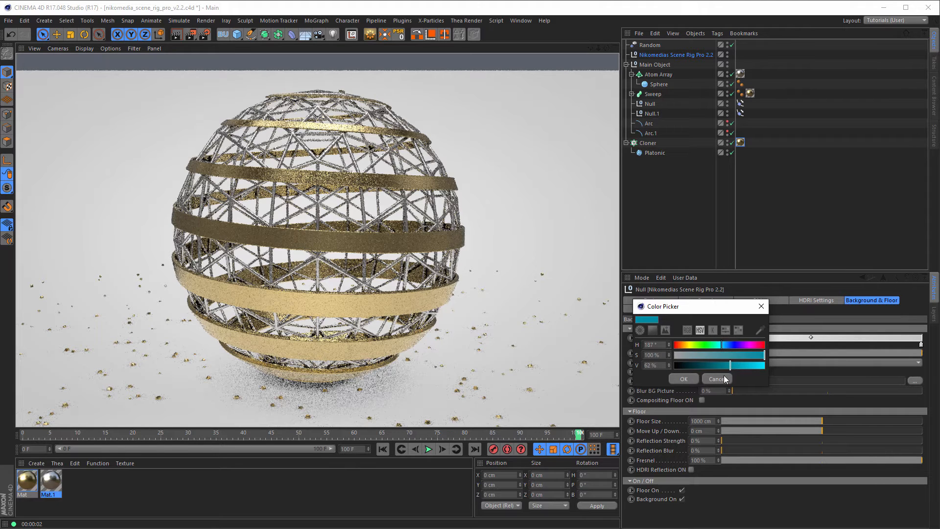
click(684, 379)
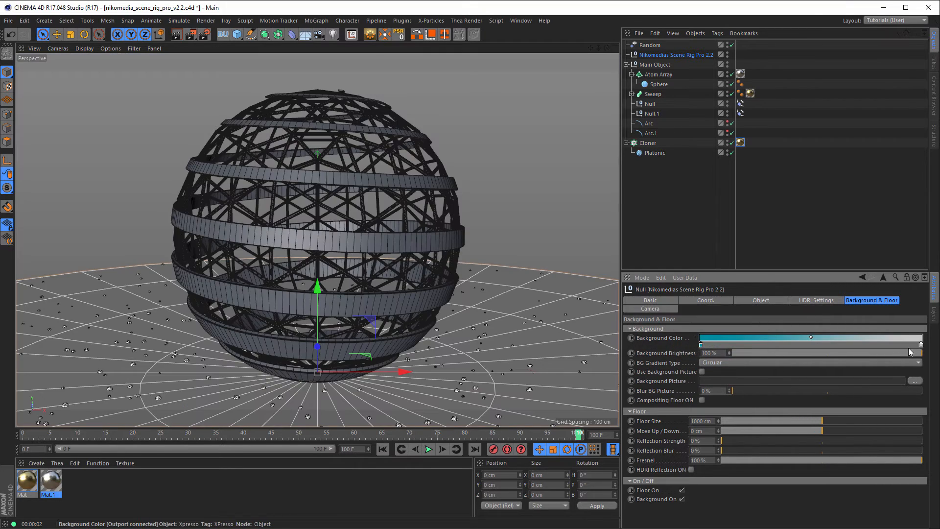
- Replace the light end knot of the background gradient with a copy of the teal knot, darkened to a value of 30%
drag(922, 347, 910, 380)
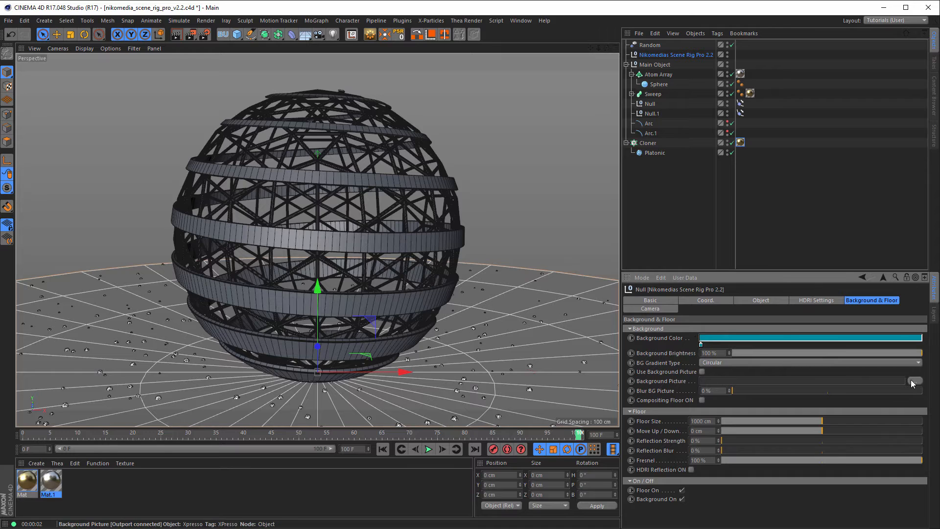
click(701, 344)
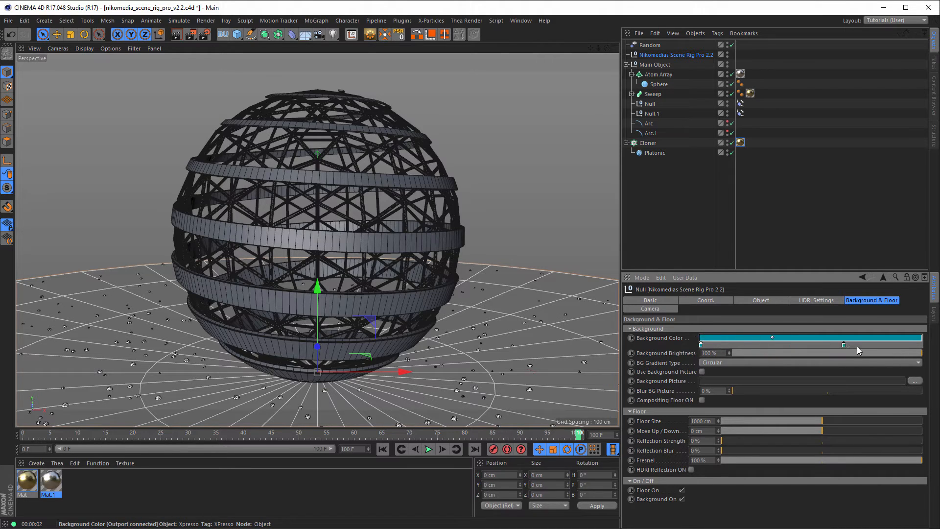
double_click(909, 345)
drag(935, 369, 923, 367)
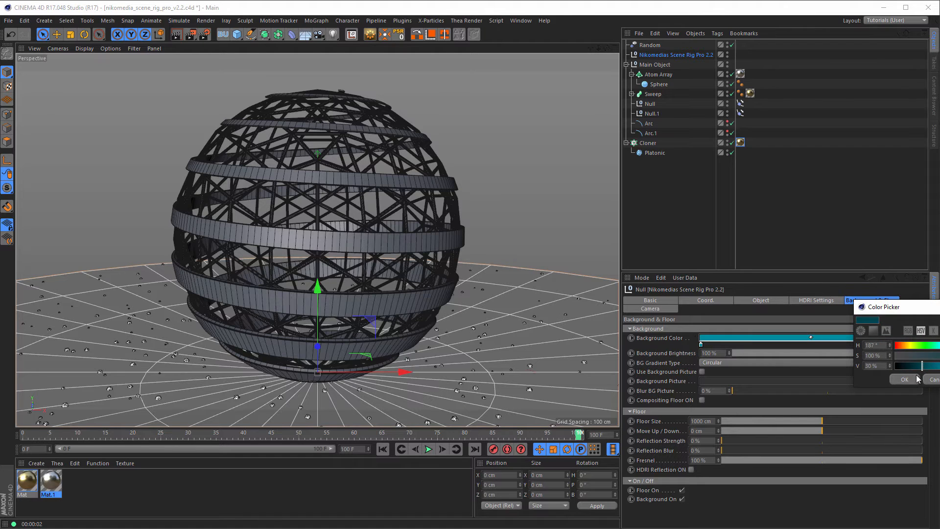
click(905, 379)
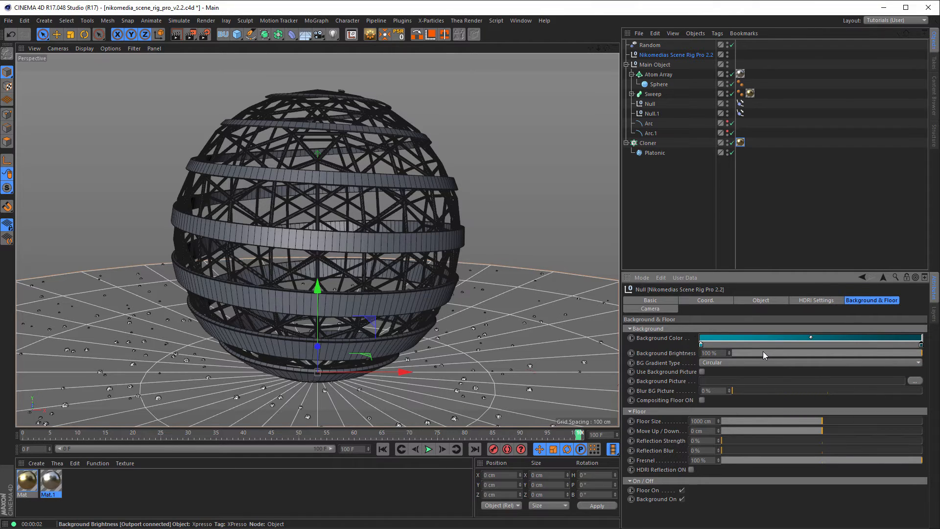
- Lower the rig's Background Brightness to 35% using render previews, and compare the result with the reference image
key(alt+r)
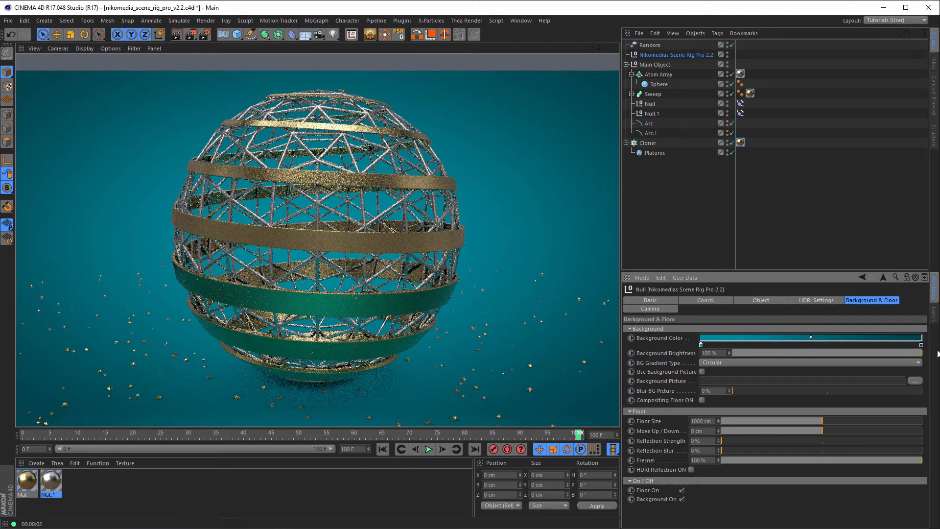
drag(922, 353, 859, 353)
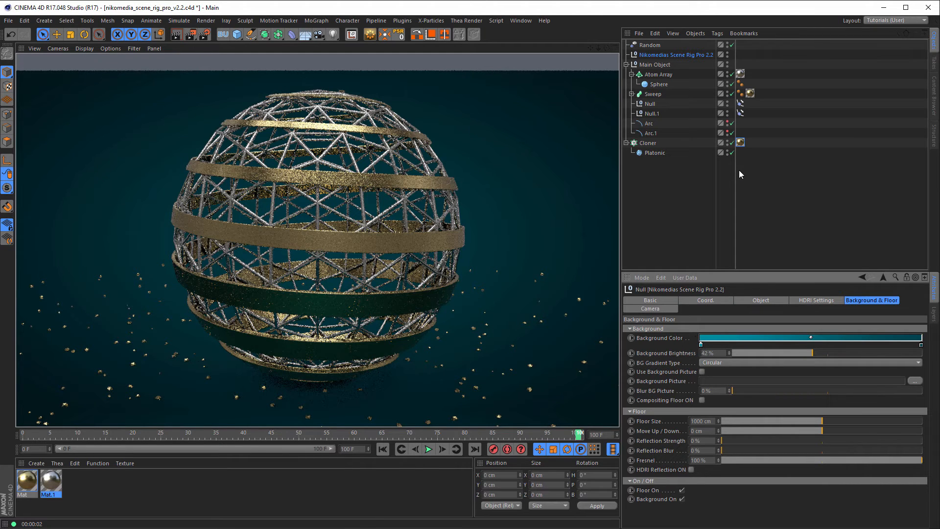
key(ctrl+r)
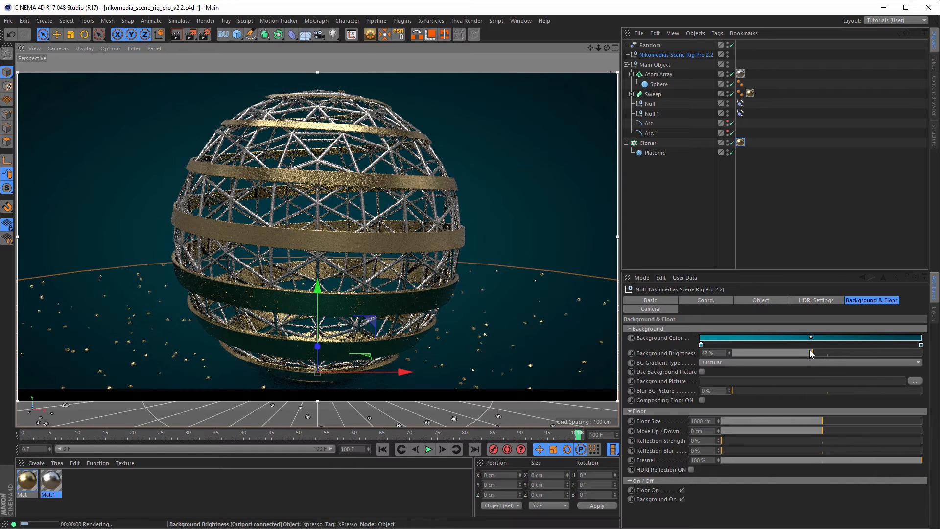
drag(811, 353, 799, 355)
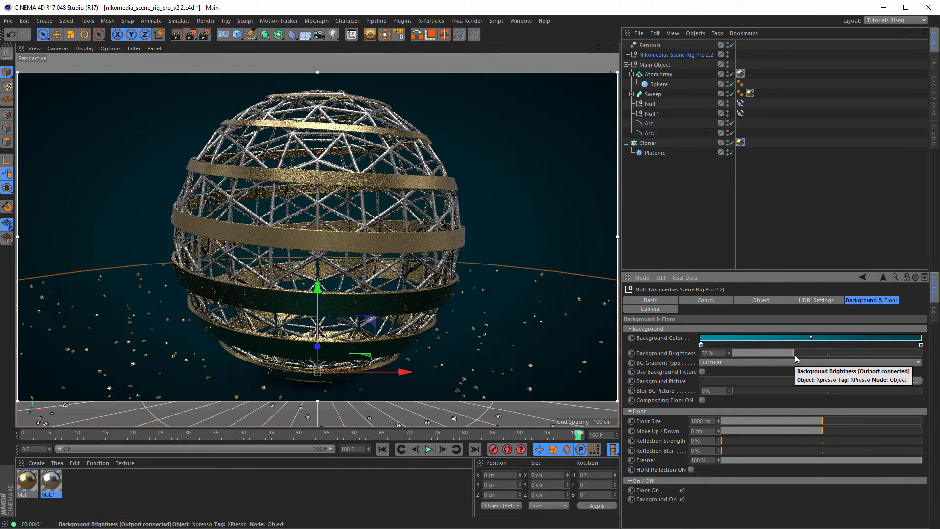
drag(794, 358, 801, 357)
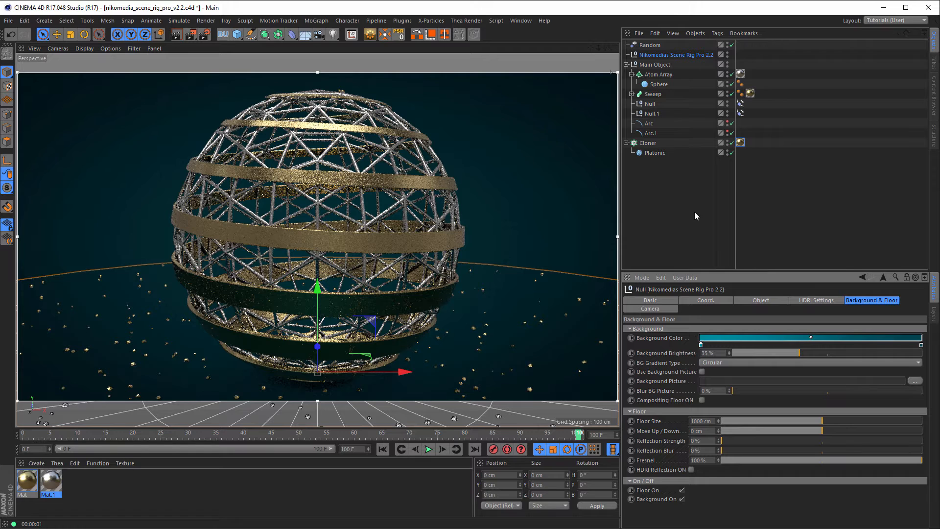
key(alt+r)
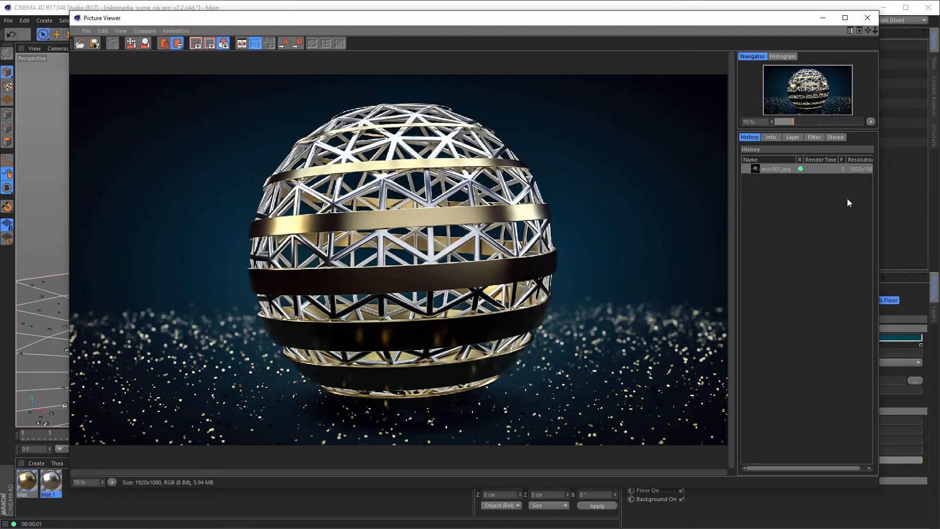
click(868, 18)
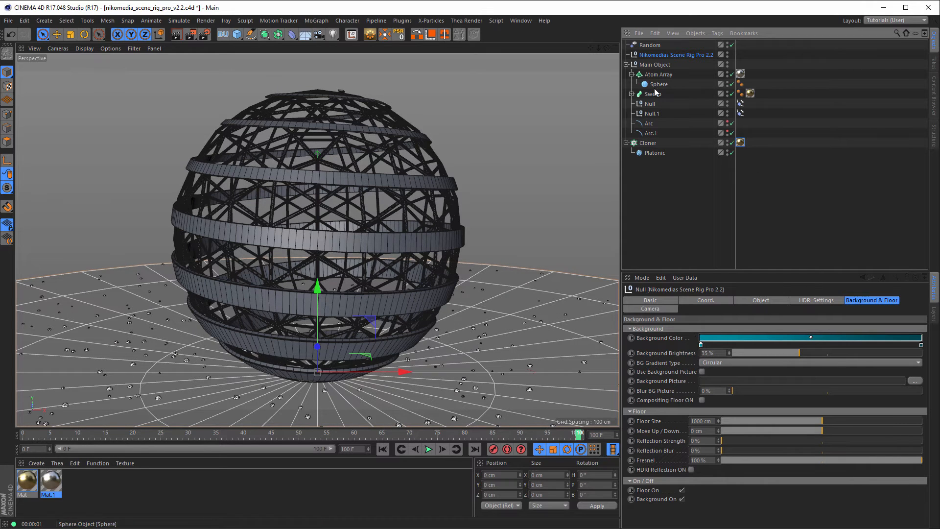
- Enable Render Instances on the Cloner and set its grid count to 30 × 1 × 30
click(648, 142)
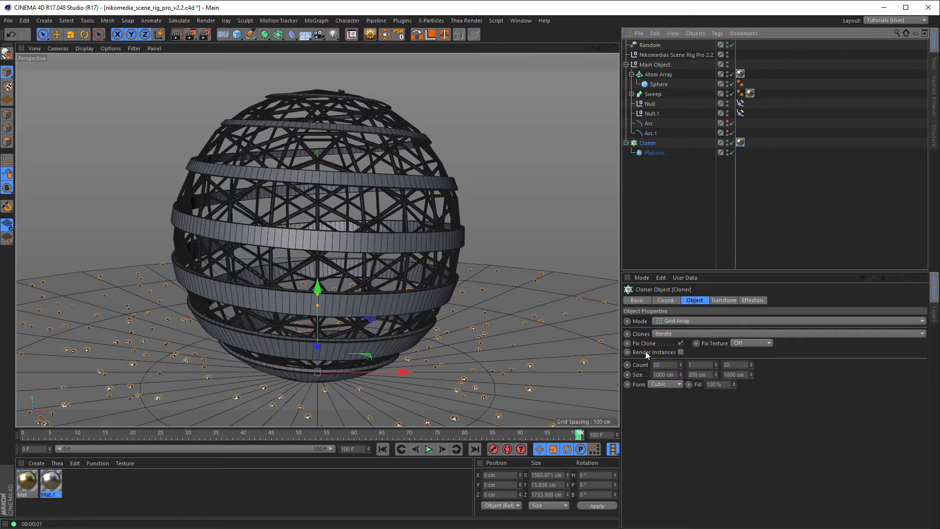
click(680, 352)
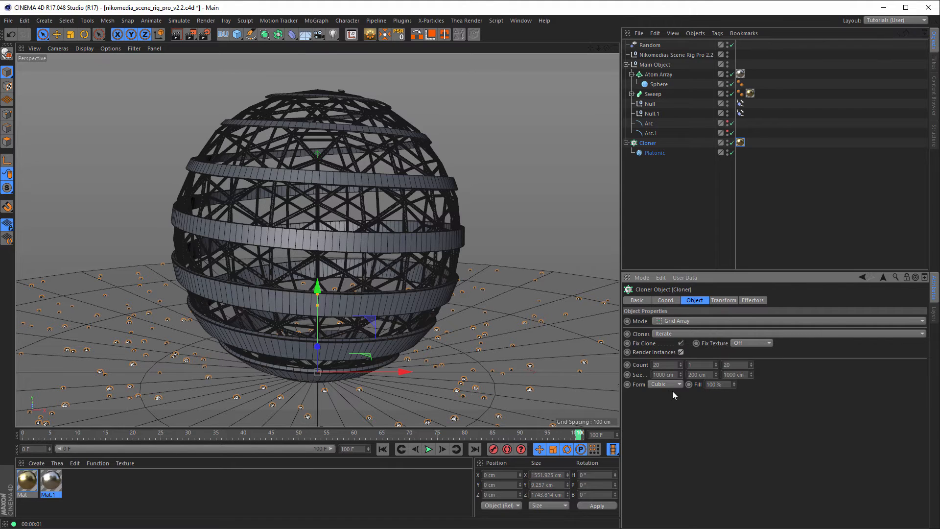
double_click(656, 365)
text(30)
key(Tab)
key(Tab)
text(30)
key(Return)
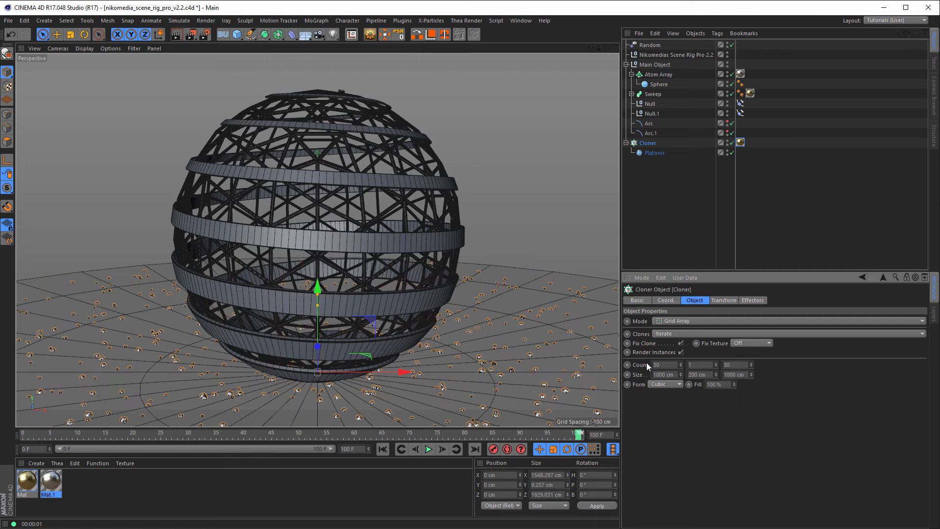
- Enlarge the Cloner's grid to about 1392 cm in X and 1411 cm in Z
mouse_move(681, 375)
mouse_down()
mouse_move(683, 343)
mouse_move(683, 383)
mouse_up()
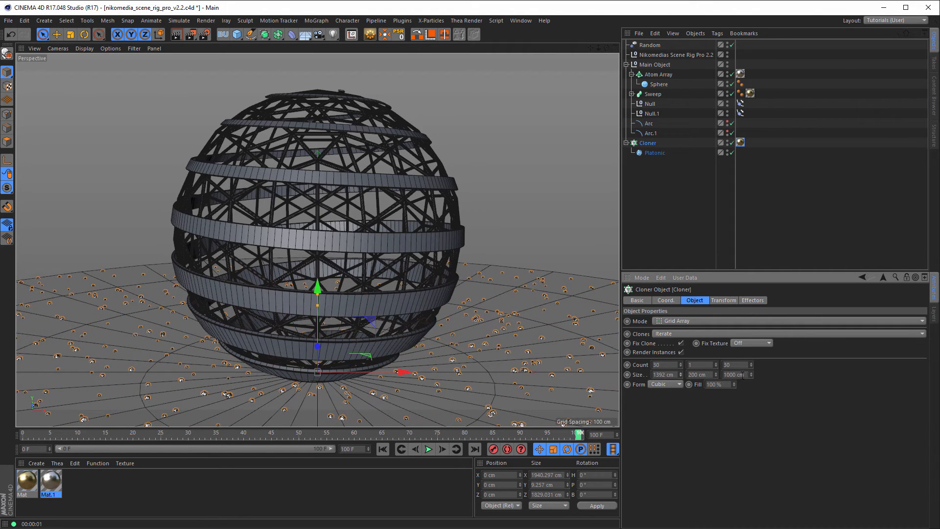
drag(752, 374, 754, 347)
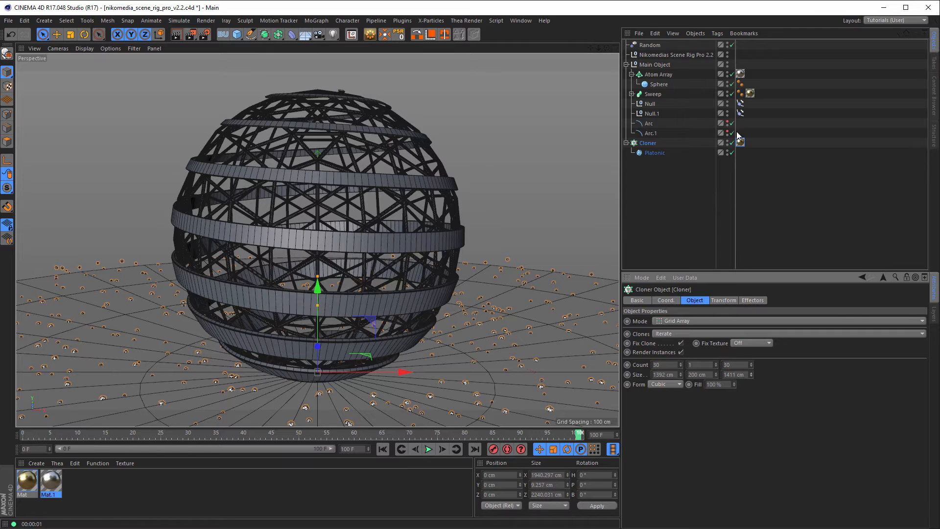
- Increase the scene rig's Floor Size to about 1556 cm
click(668, 55)
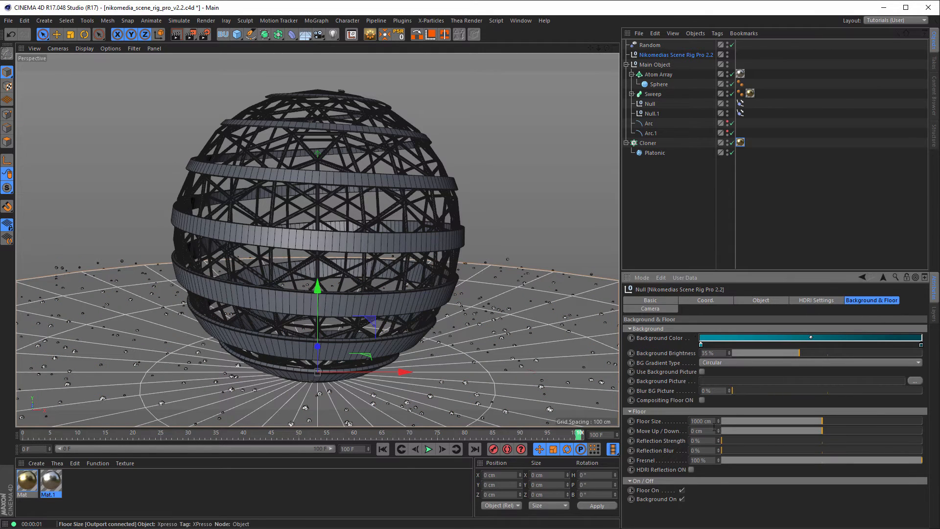
drag(824, 422, 923, 421)
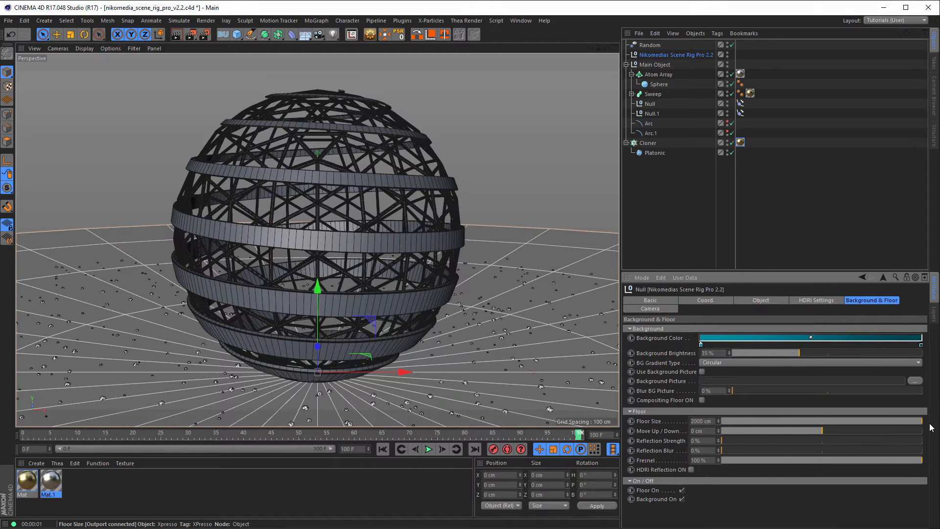
drag(919, 421, 878, 427)
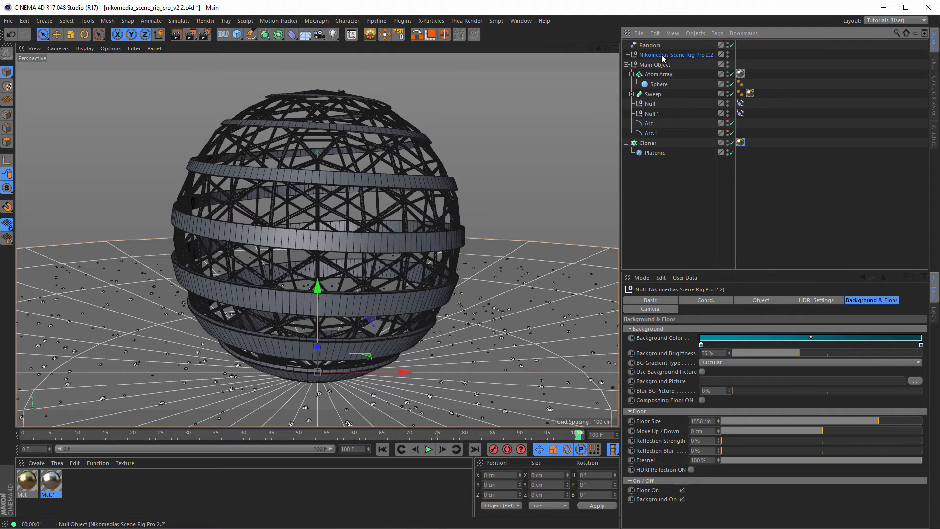
- Activate the Low GI render preset and enable Depth Of Field in its Physical renderer settings
click(651, 308)
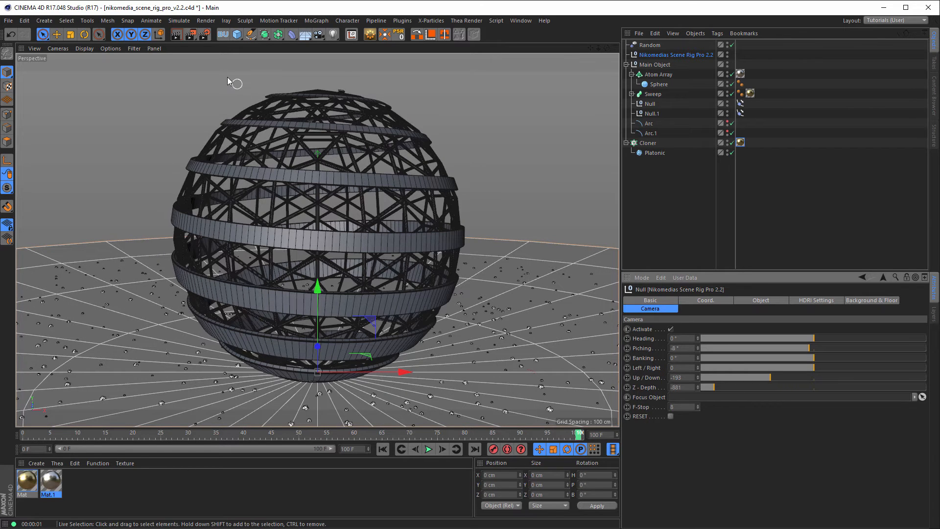
click(205, 33)
drag(250, 9, 450, 160)
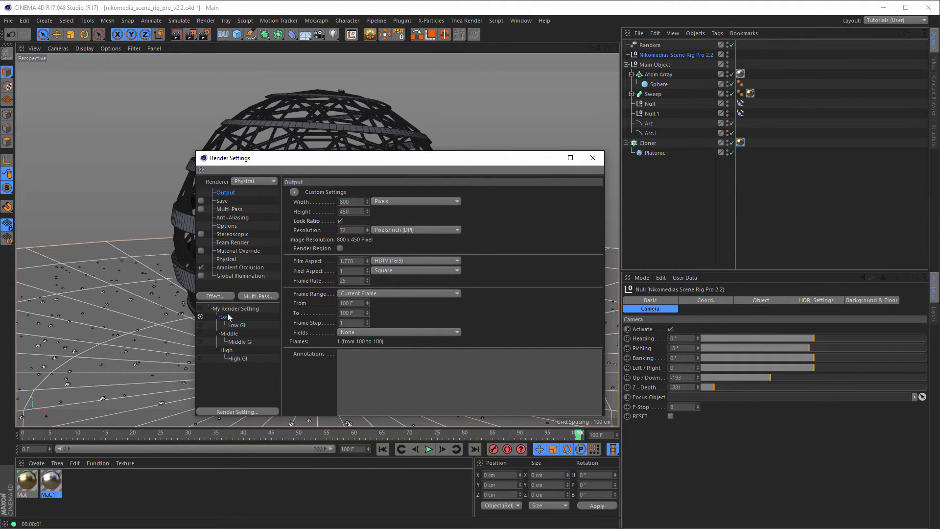
click(227, 259)
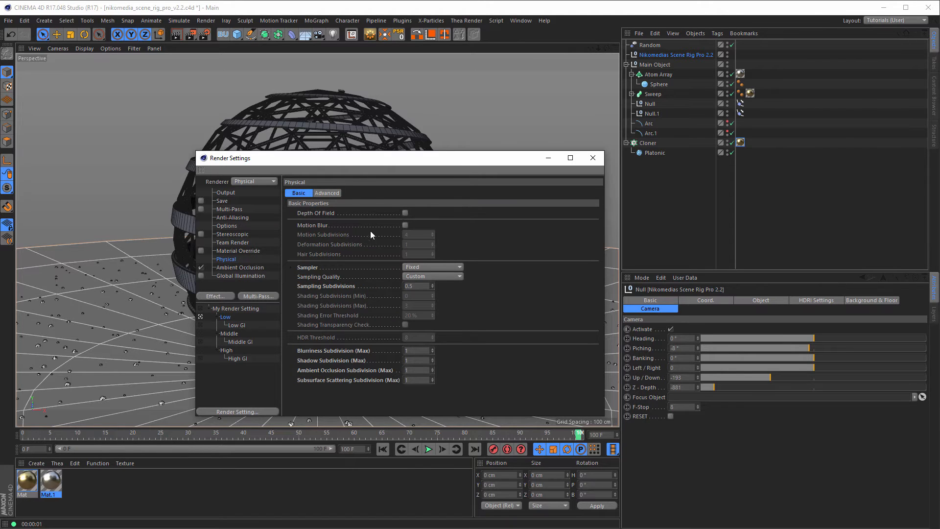
click(201, 324)
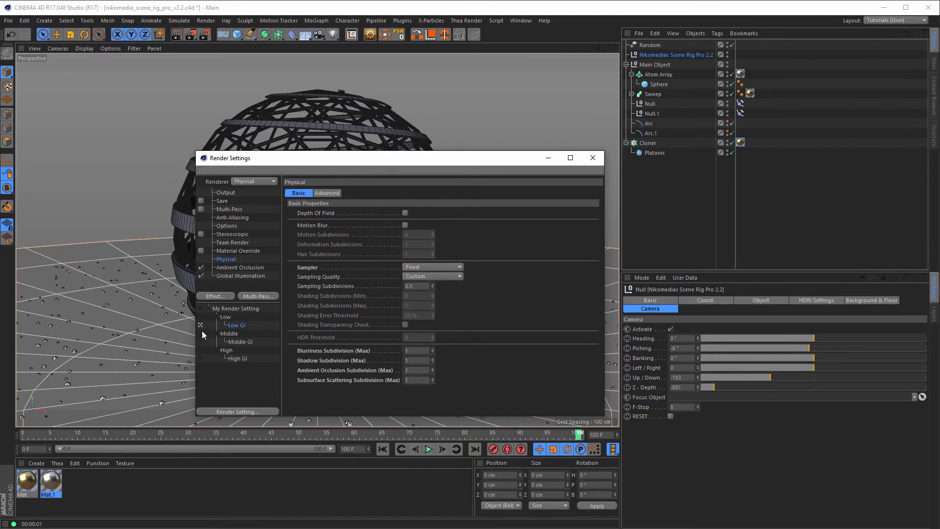
click(405, 213)
click(592, 158)
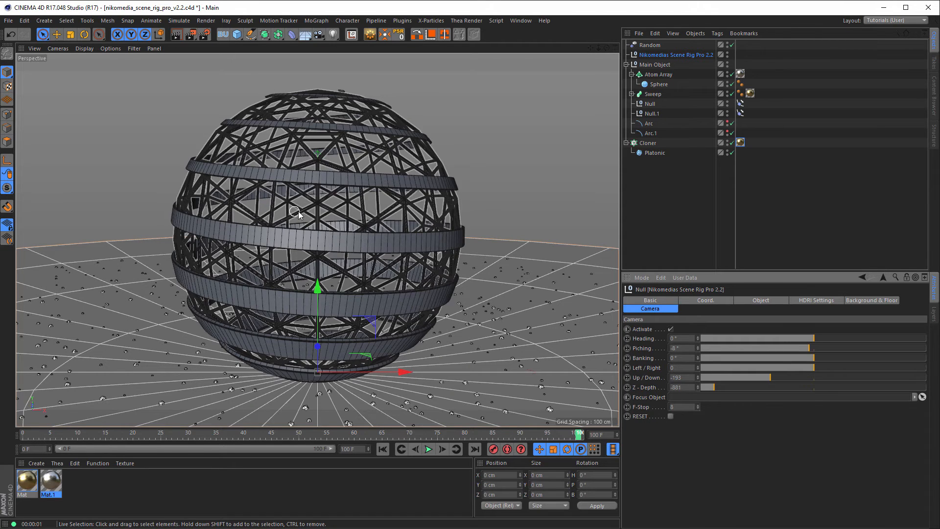
- Assign the Sphere as the scene rig camera's Focus Object and set the F-Stop to 0.5
click(656, 85)
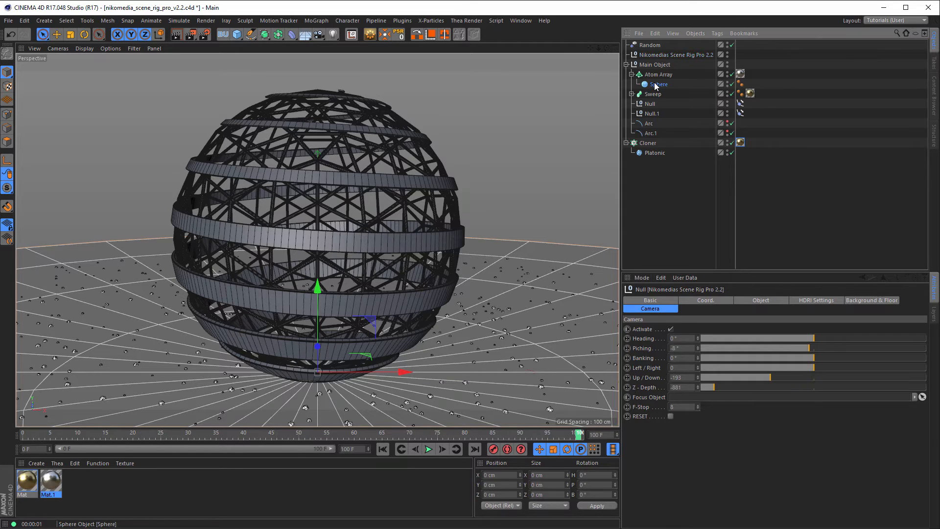
drag(656, 85, 688, 399)
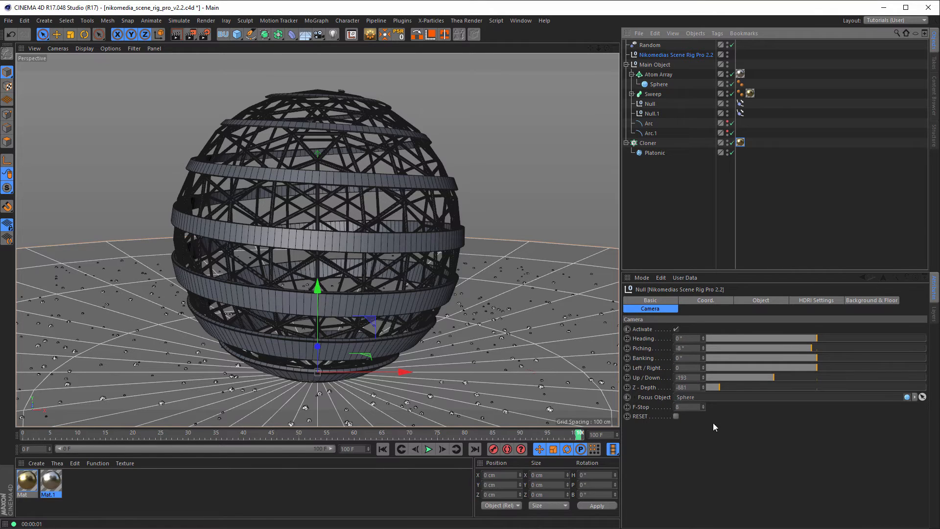
click(685, 407)
double_click(685, 407)
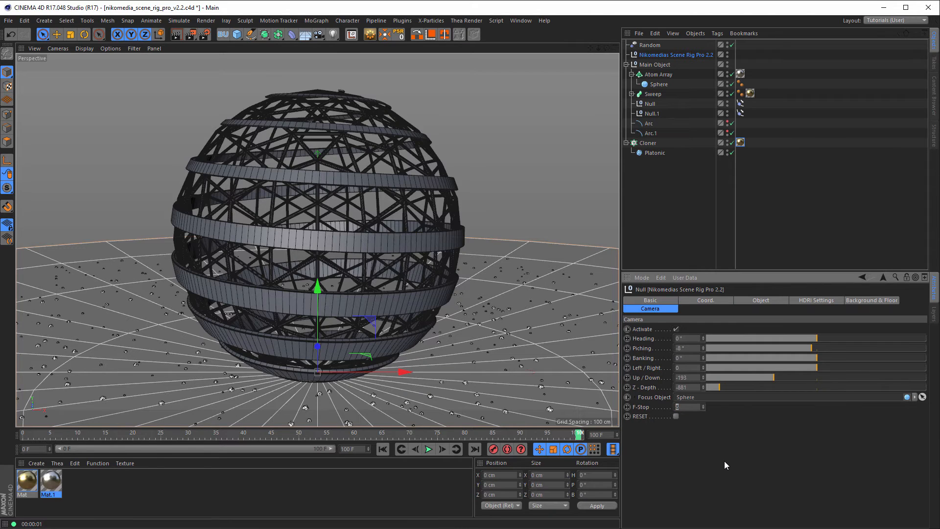
text(.5)
key(Return)
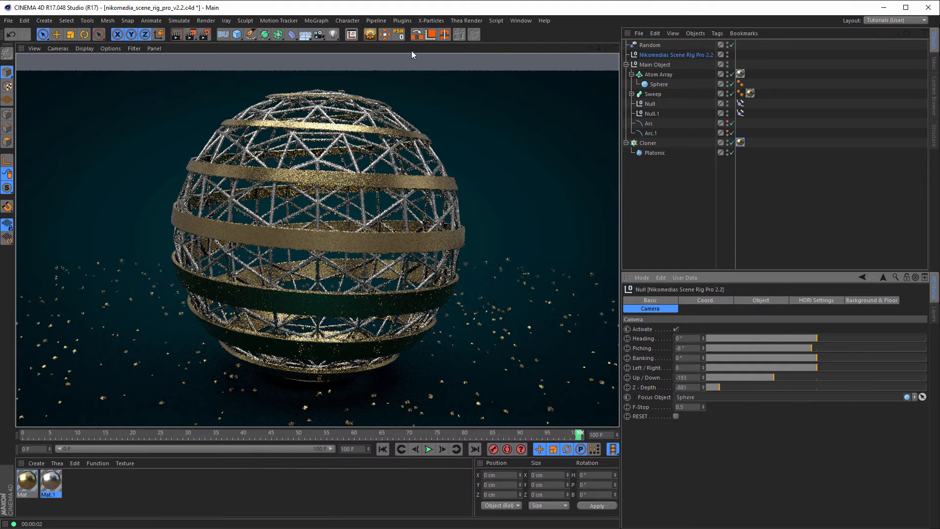
- Activate the Middle GI render preset with Depth Of Field enabled and set the output width to 1000 pixels
click(204, 34)
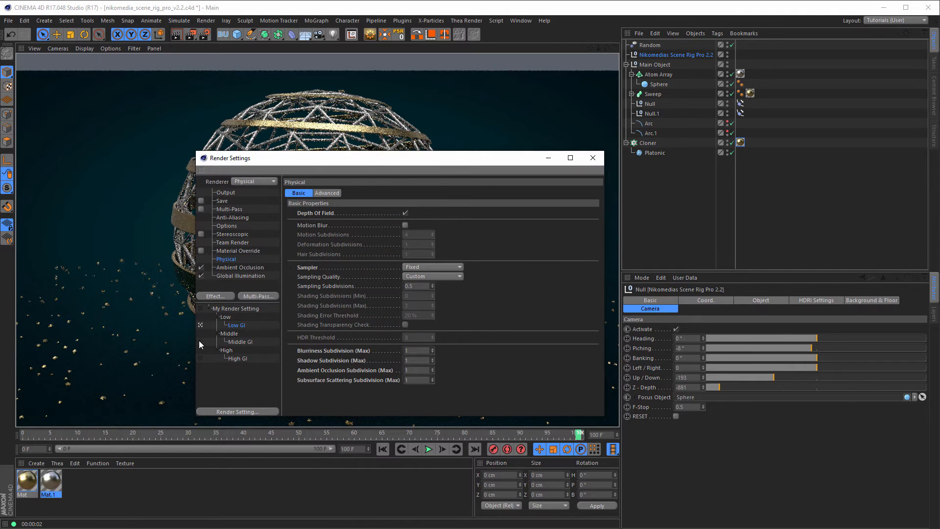
click(200, 341)
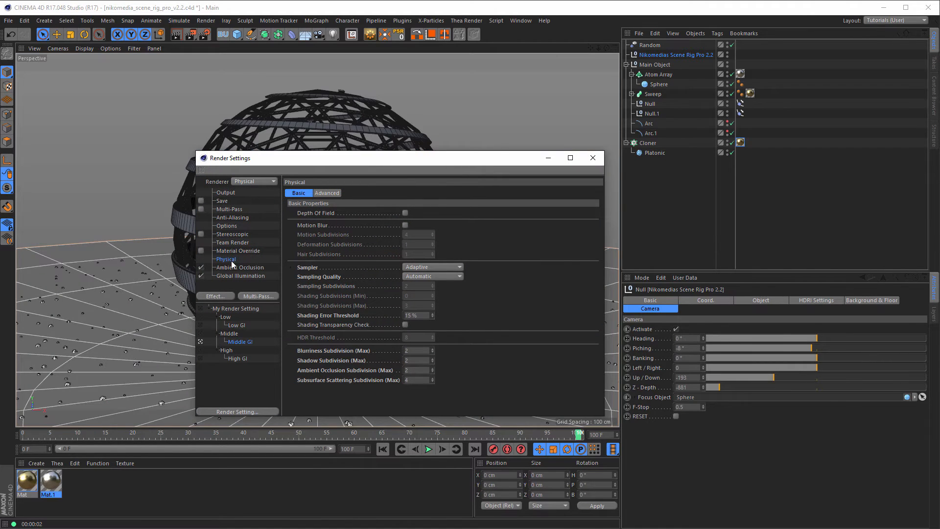
click(405, 213)
click(228, 193)
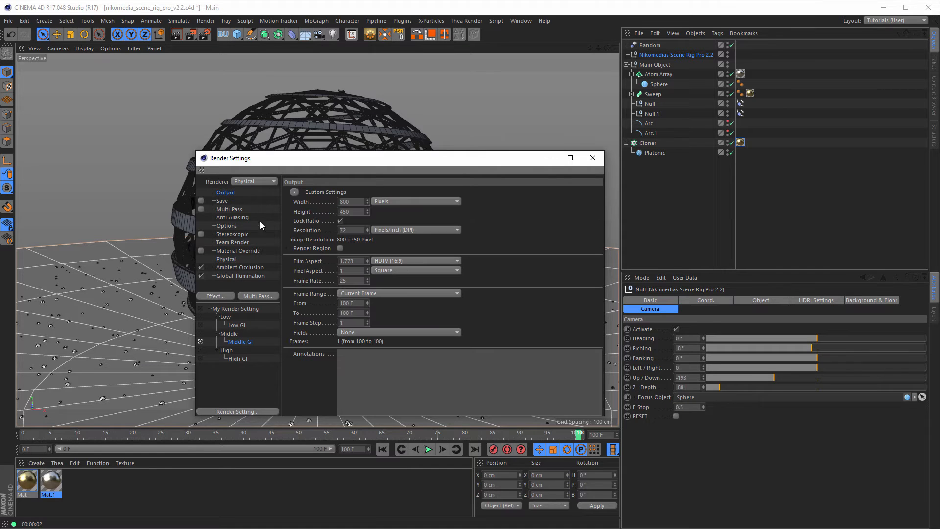
double_click(355, 203)
text(1000)
key(Return)
click(591, 161)
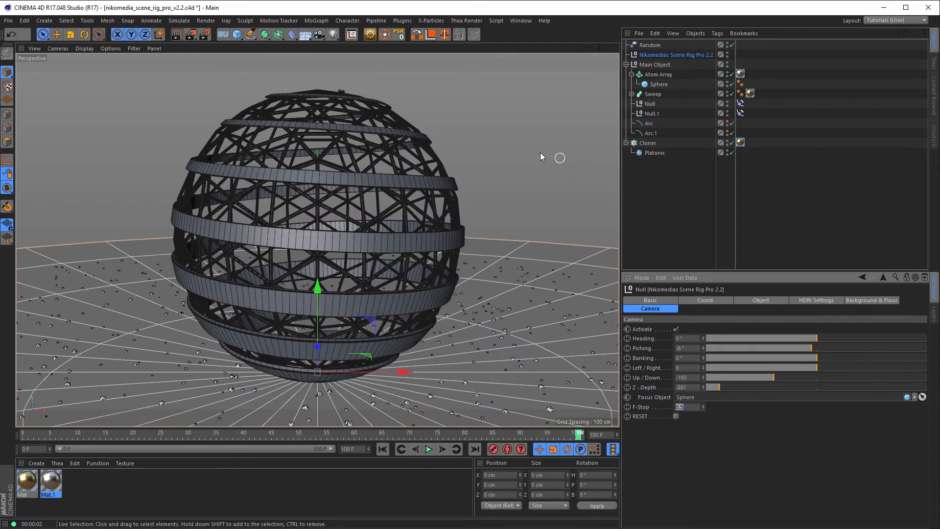
- Render the scene to the Picture Viewer and examine the depth of field at 100% zoom
key(shift+r)
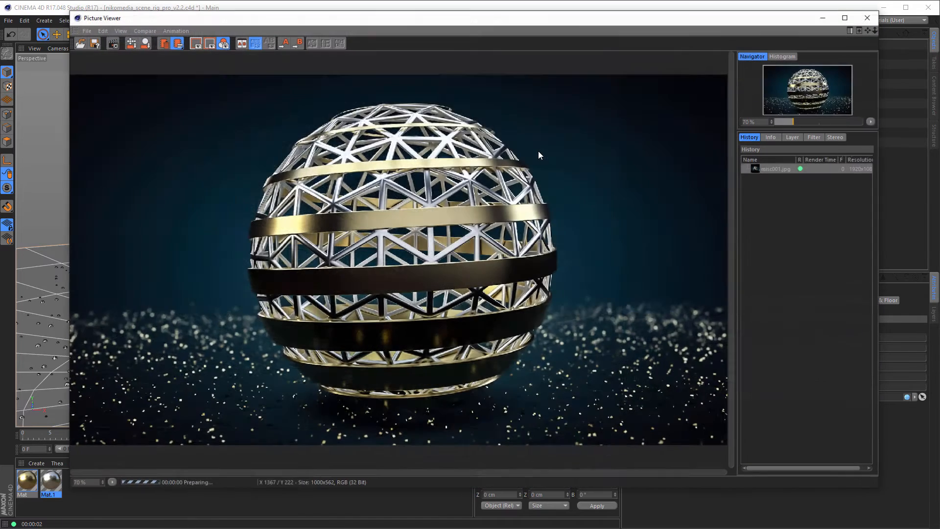
click(111, 482)
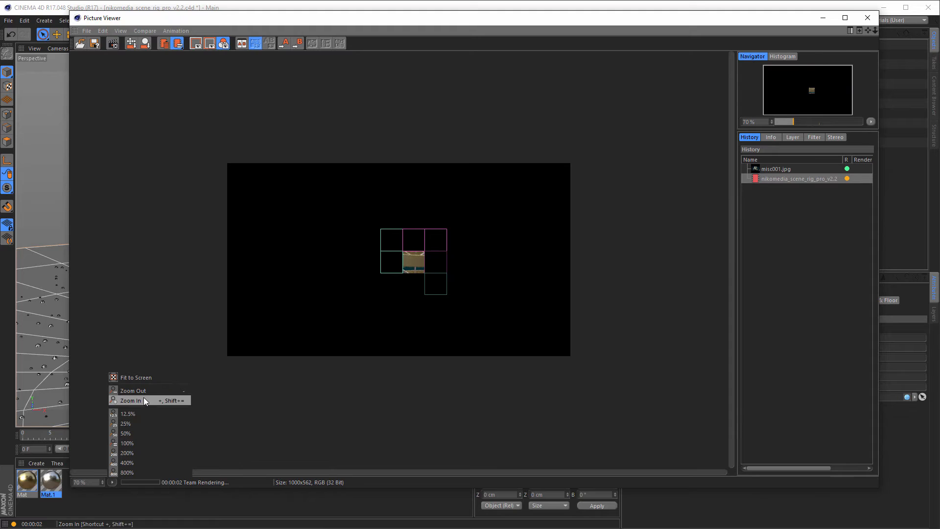
click(145, 443)
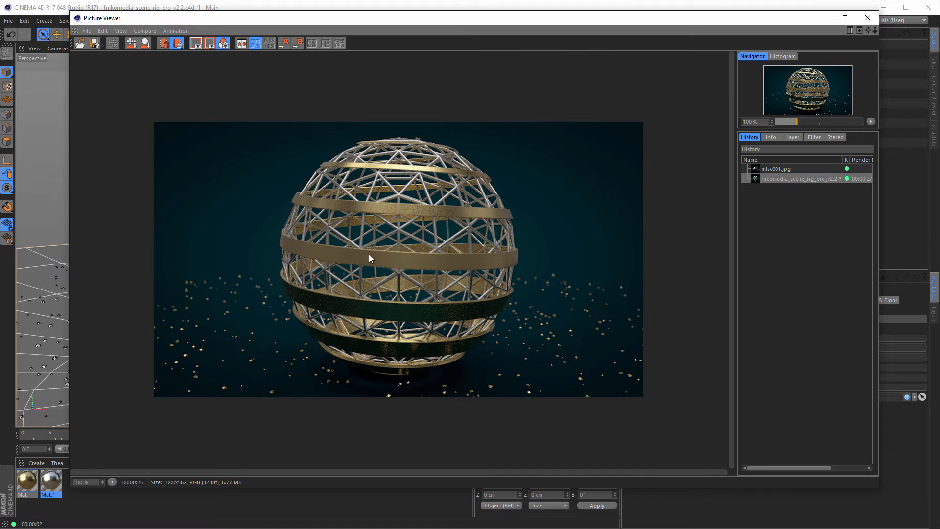
click(868, 18)
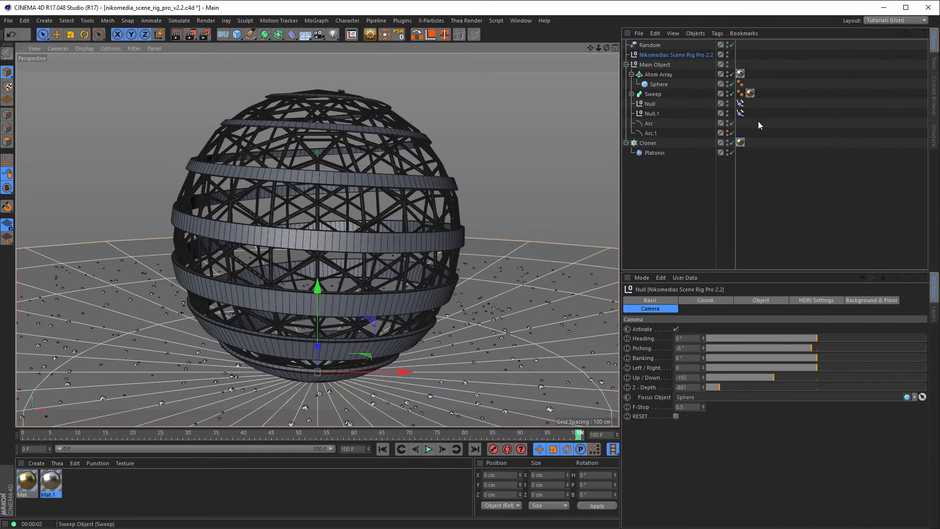
- Add a null object and rename it Focus
click(250, 34)
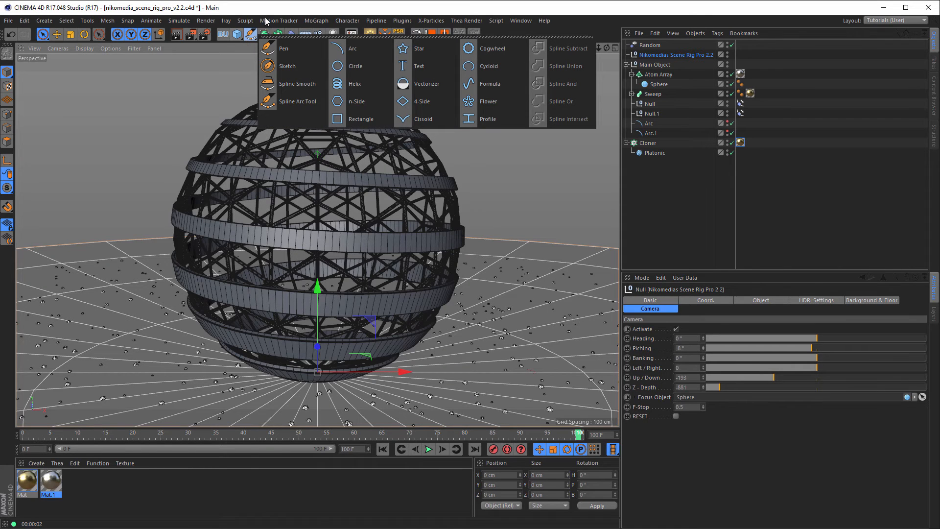
click(239, 37)
click(294, 48)
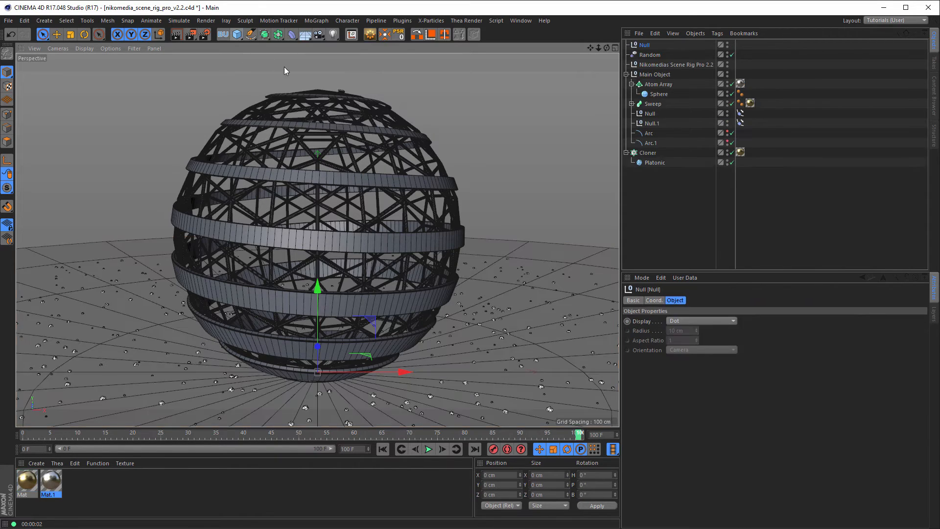
double_click(645, 45)
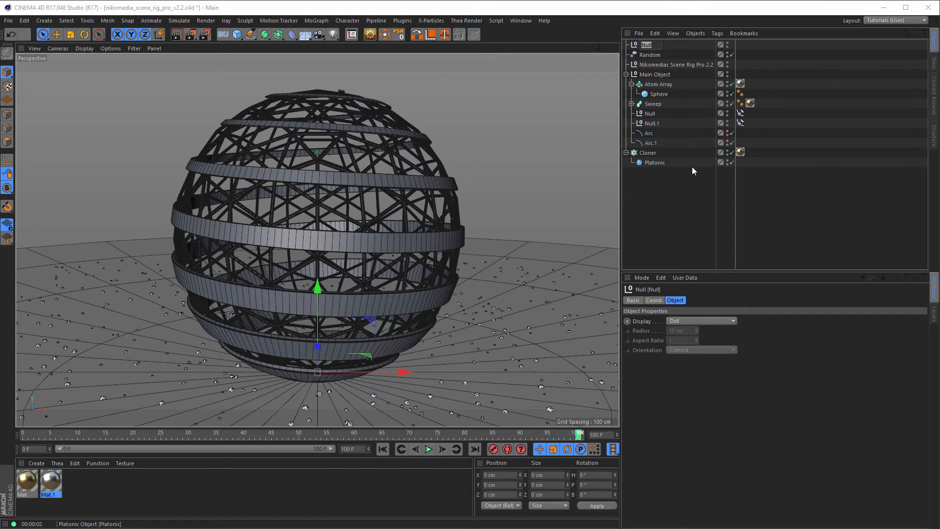
text(Focus)
key(Return)
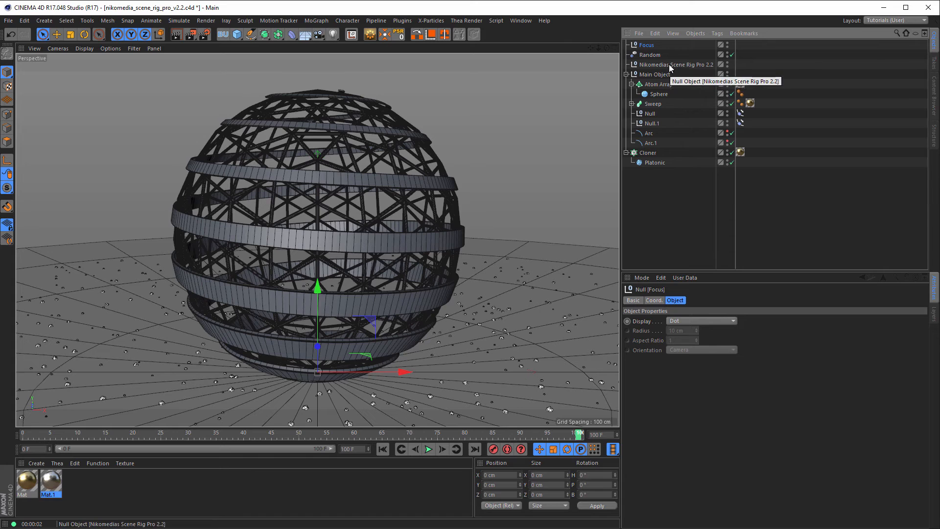
- Reorder the scene rig above the Focus null and assign that null as the rig camera's Focus Object
drag(673, 65, 675, 46)
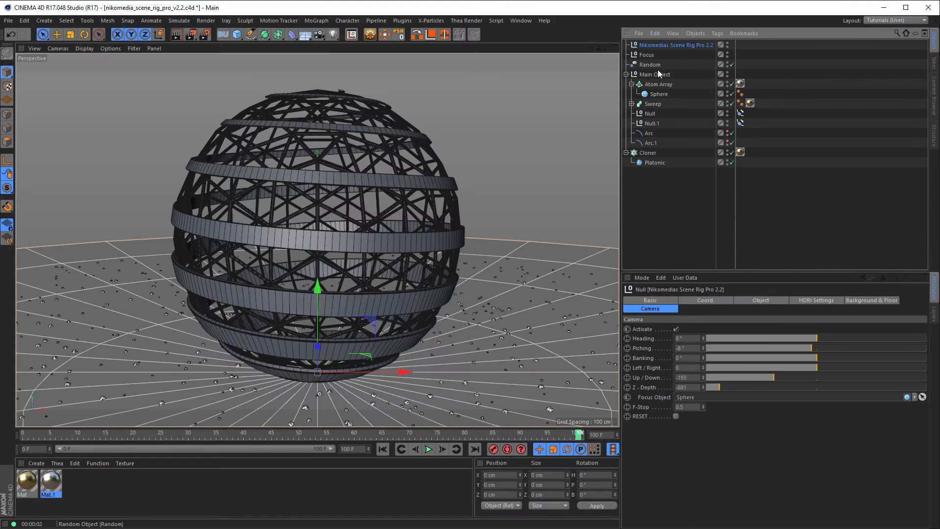
click(650, 55)
click(658, 45)
click(647, 55)
drag(606, 369, 686, 397)
- Move the Focus null about -200 cm along Z to the sphere's front edge in the top view
middle_click(501, 297)
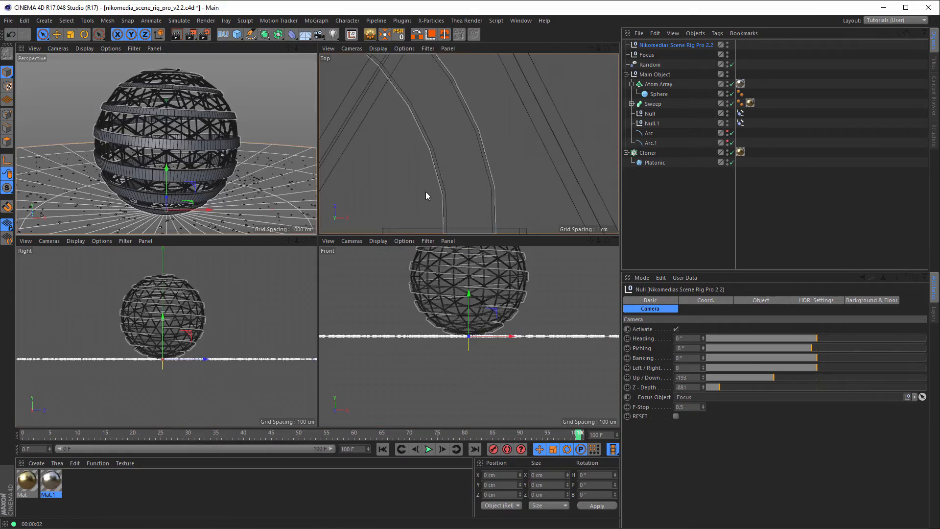
middle_click(425, 192)
scroll(301, 259, down, 10)
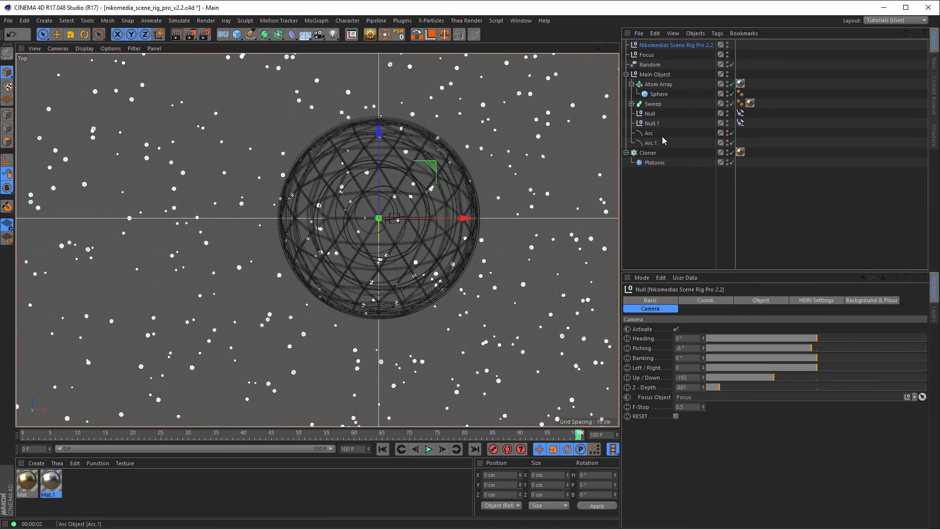
click(650, 55)
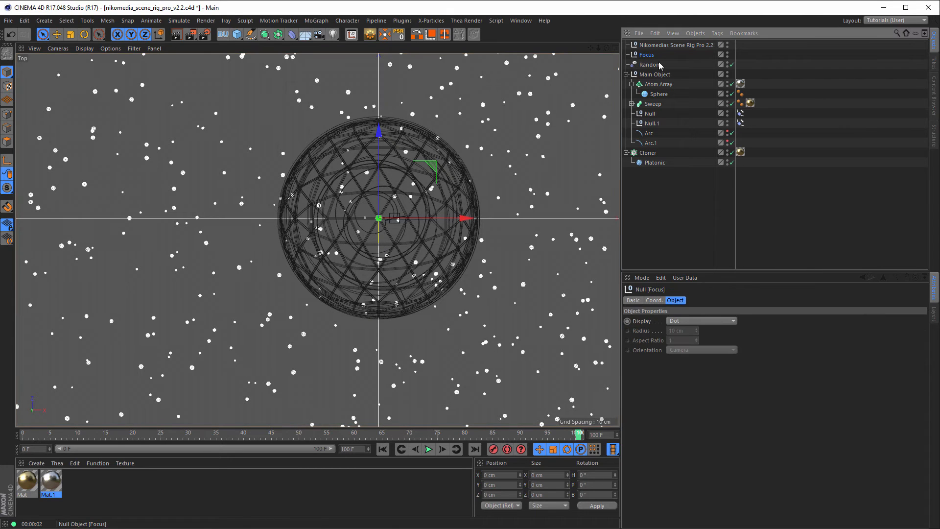
drag(380, 133, 364, 235)
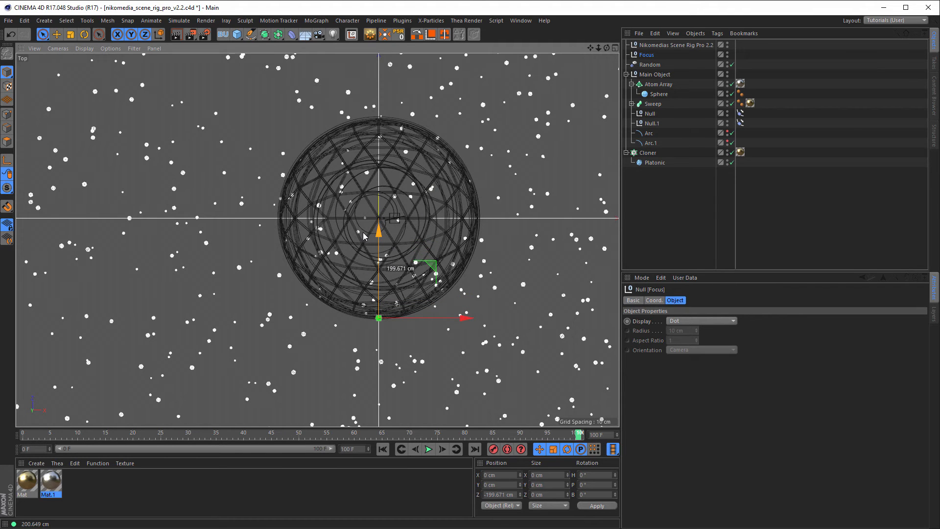
- Raise the Focus null about 209 cm along Y to the sphere's mid-height in the right view
middle_click(392, 346)
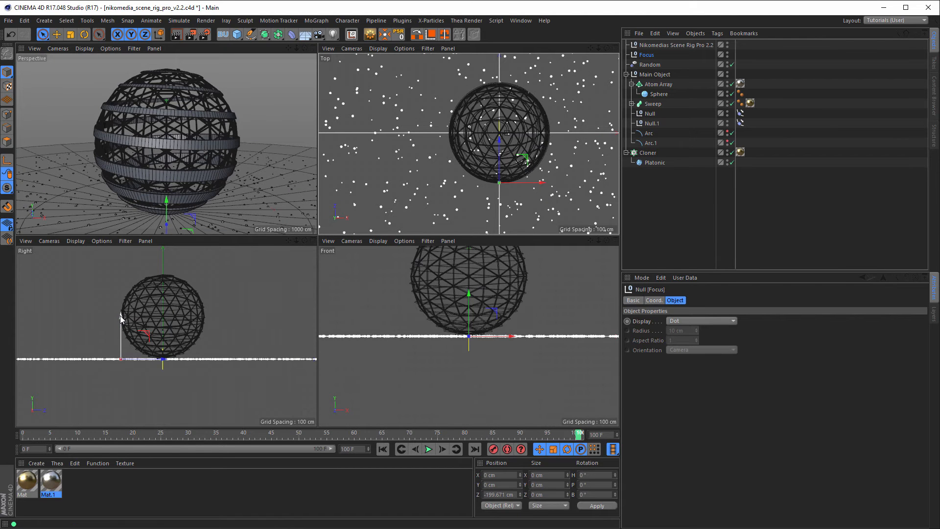
scroll(122, 318, up, 5)
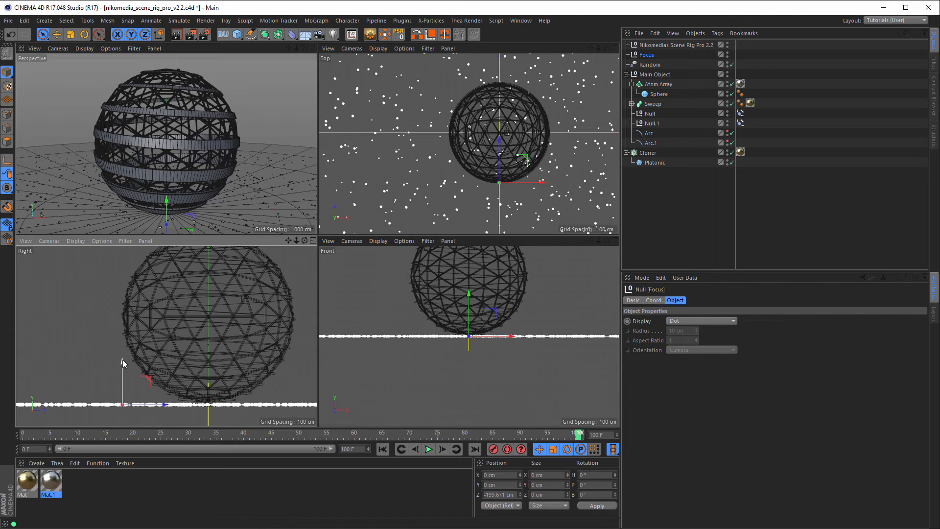
drag(122, 359, 143, 294)
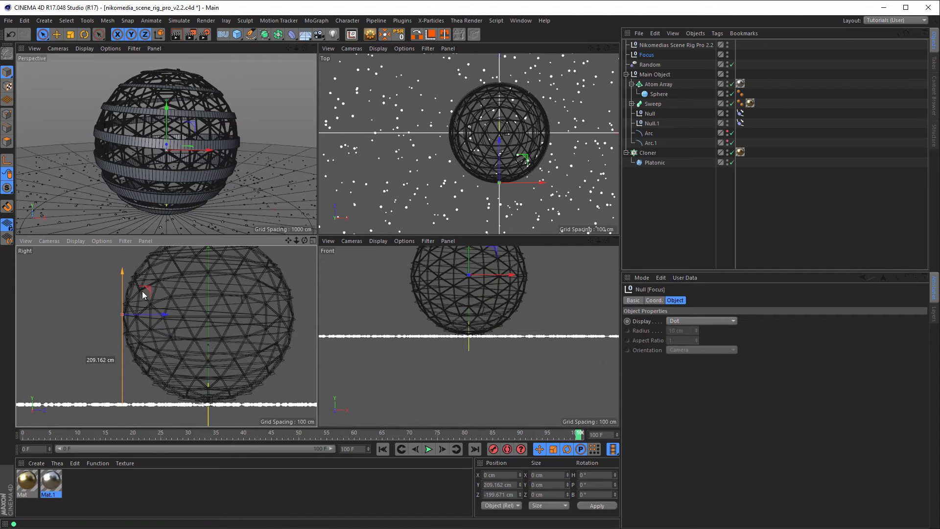
middle_click(245, 207)
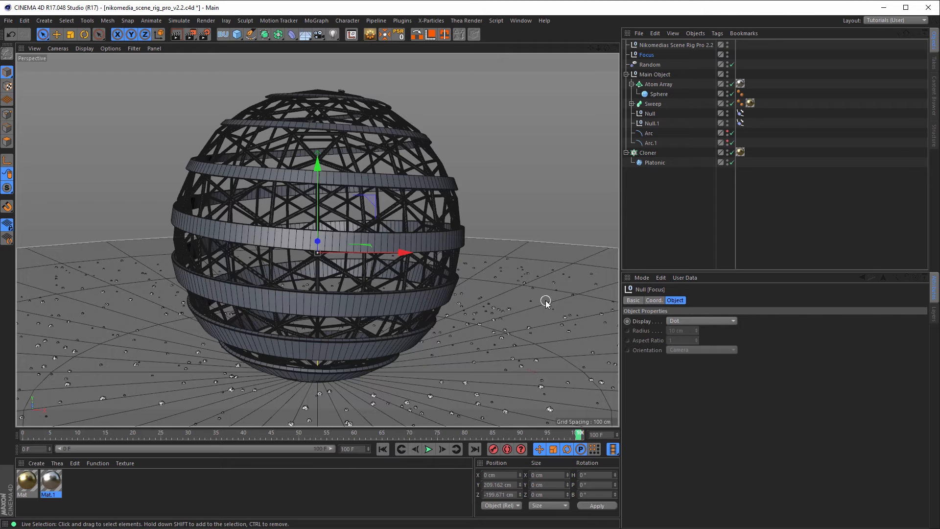
- Render the scene to the Picture Viewer with the new focus point and compare it with the previous render
key(shift+r)
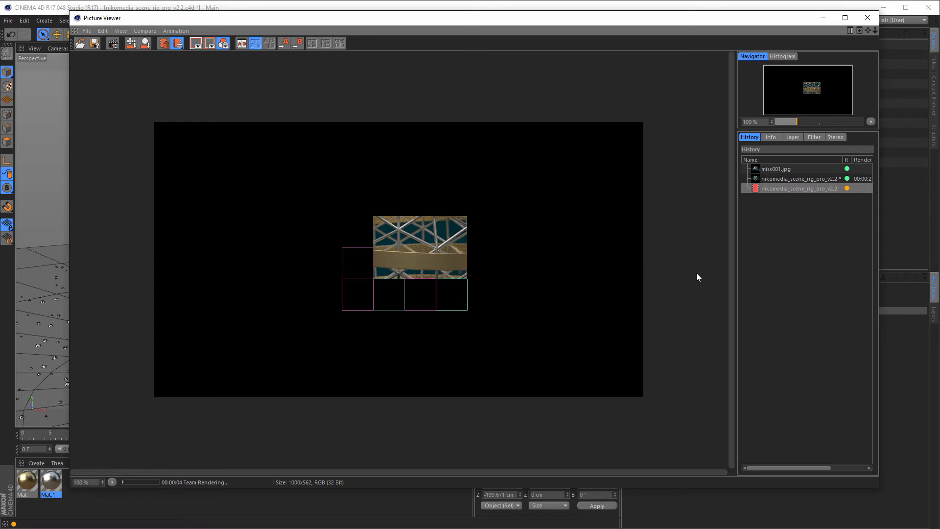
click(768, 178)
click(769, 188)
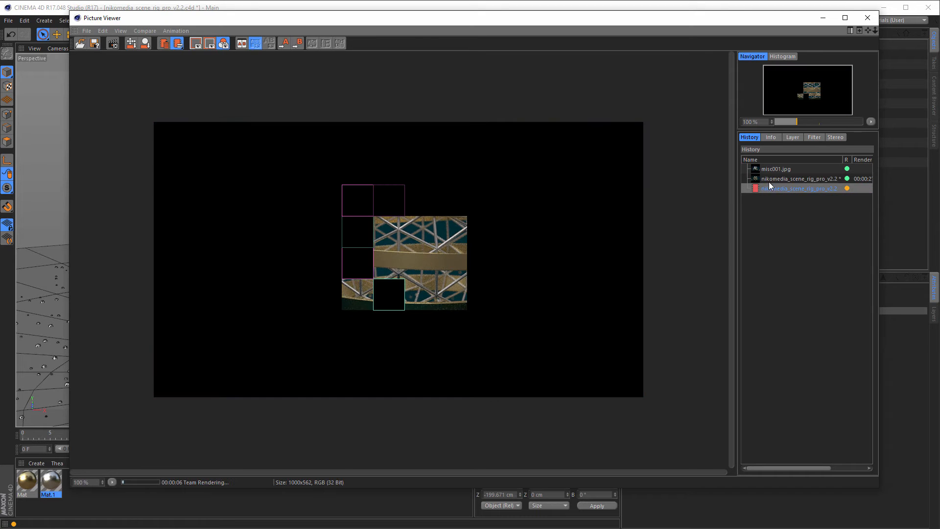
click(768, 179)
click(768, 186)
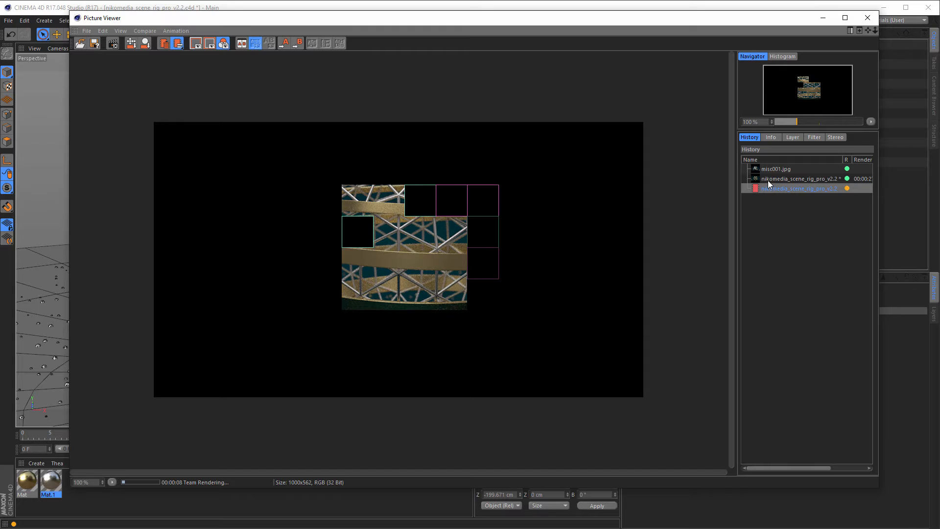
click(769, 178)
click(768, 188)
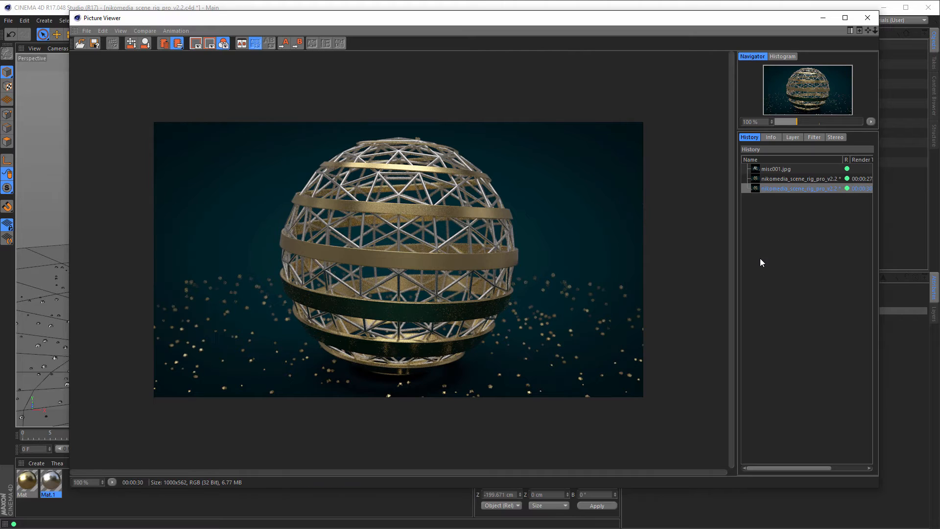
click(867, 17)
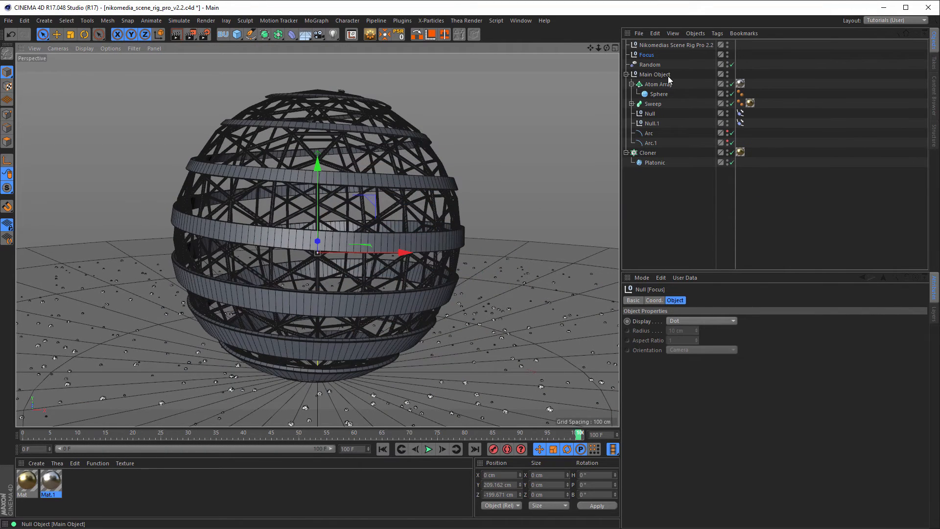
- Enlarge the particle Cloner's grid to about 1728 cm in X and 1475 cm in Z
click(648, 153)
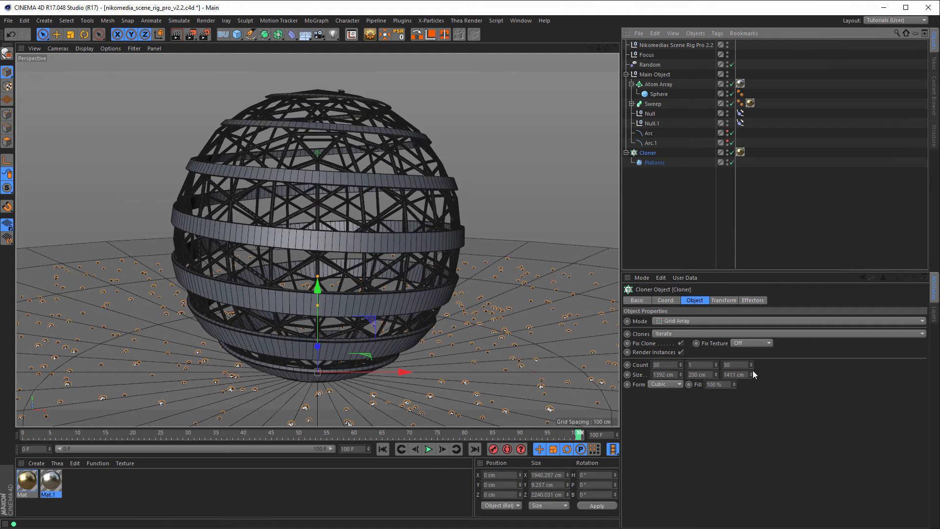
mouse_move(752, 375)
mouse_down()
mouse_move(751, 355)
mouse_move(752, 371)
mouse_up()
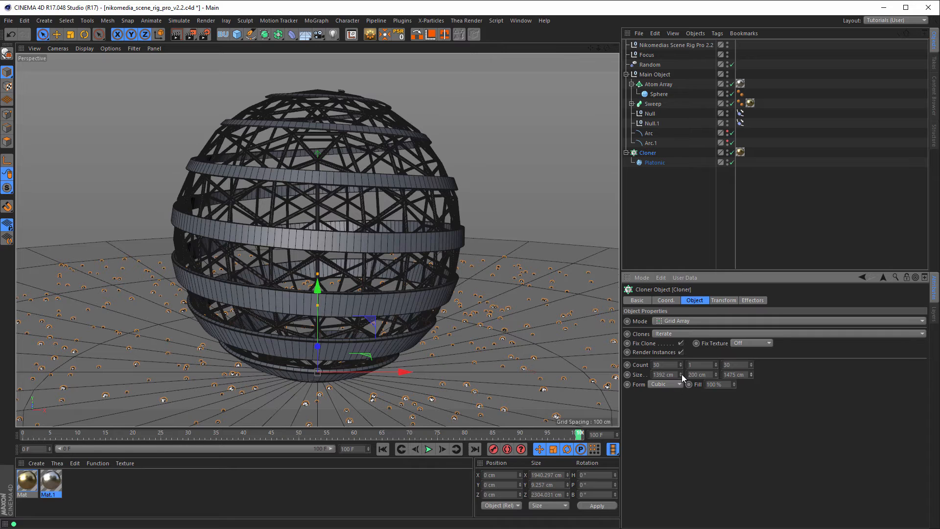
drag(681, 374, 681, 358)
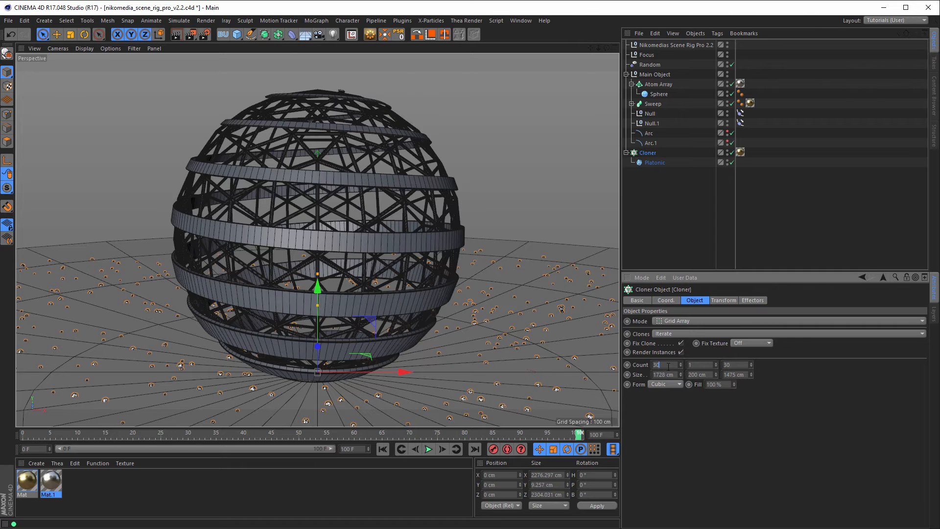
- Set the Cloner's grid count to 40 in X and Z and extend its Z size to about 2196 cm
text(40)
key(Tab)
key(Tab)
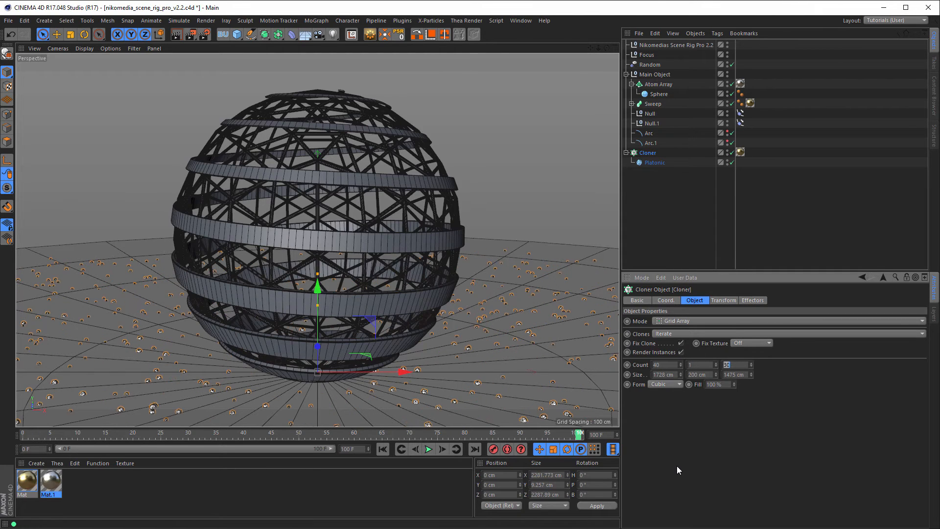
text(40)
key(Return)
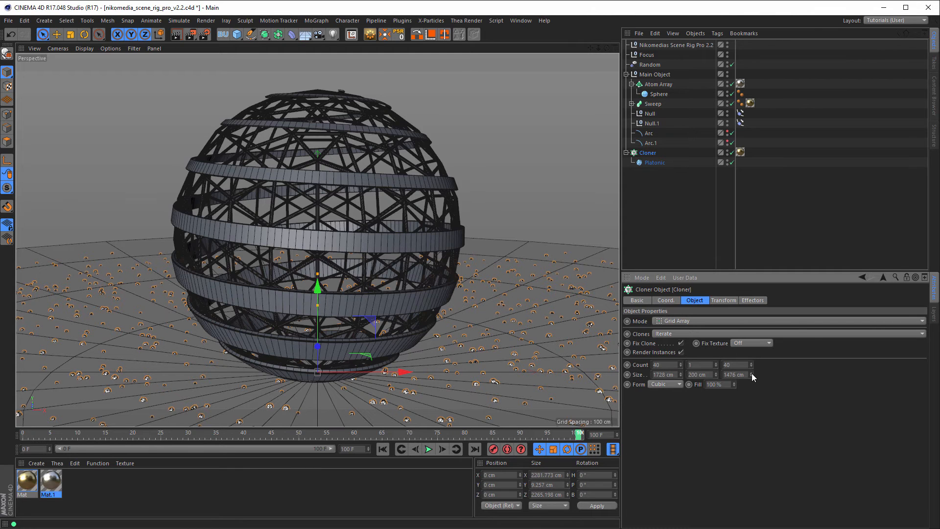
drag(751, 375, 793, 368)
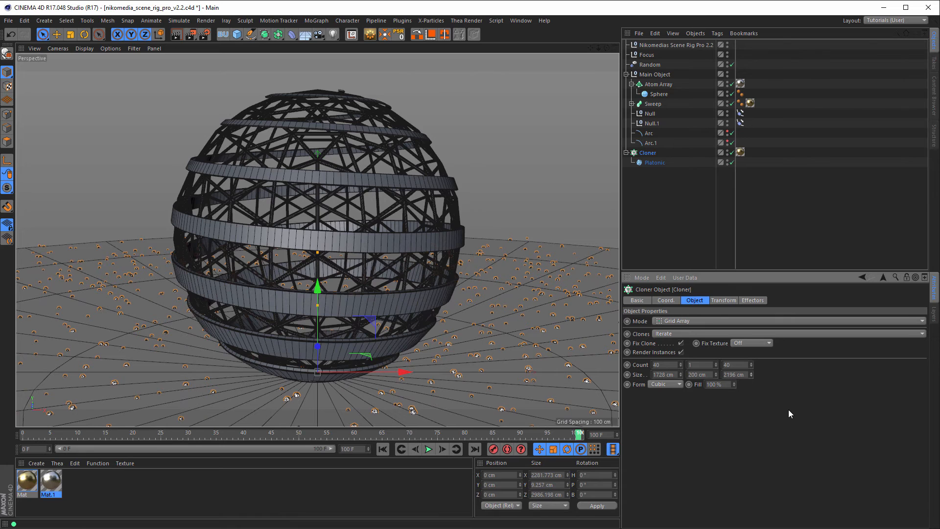
- Render the scene to the Picture Viewer to check the denser floor particles
key(ctrl+shift+r)
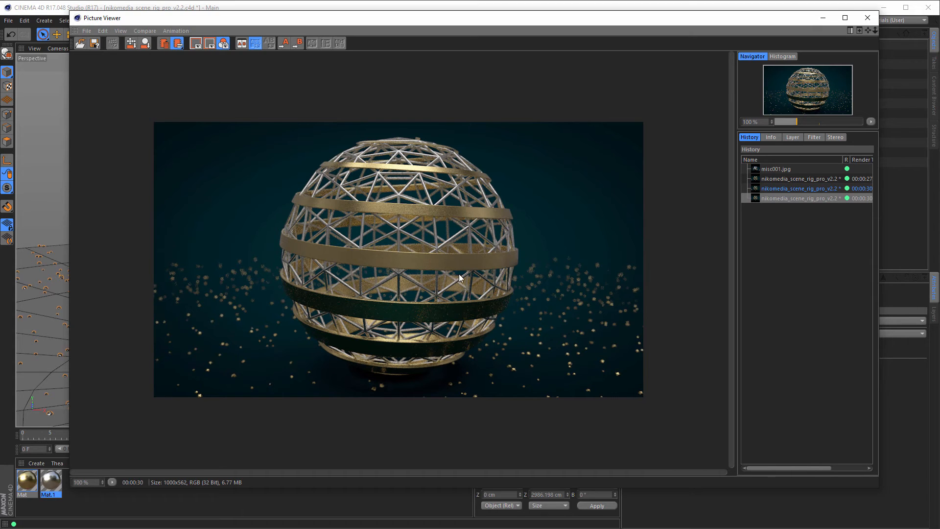
click(867, 20)
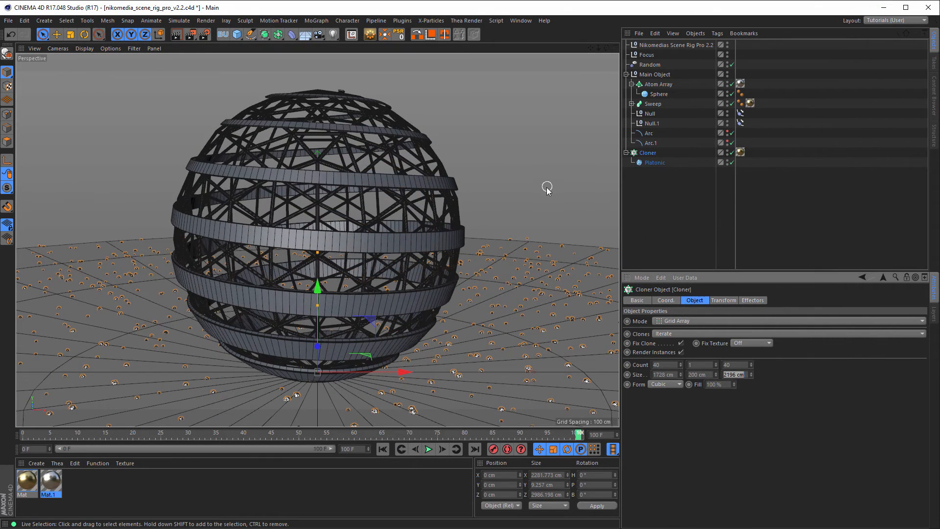
- Activate the Low GI render preset and check its Physical renderer settings
click(205, 35)
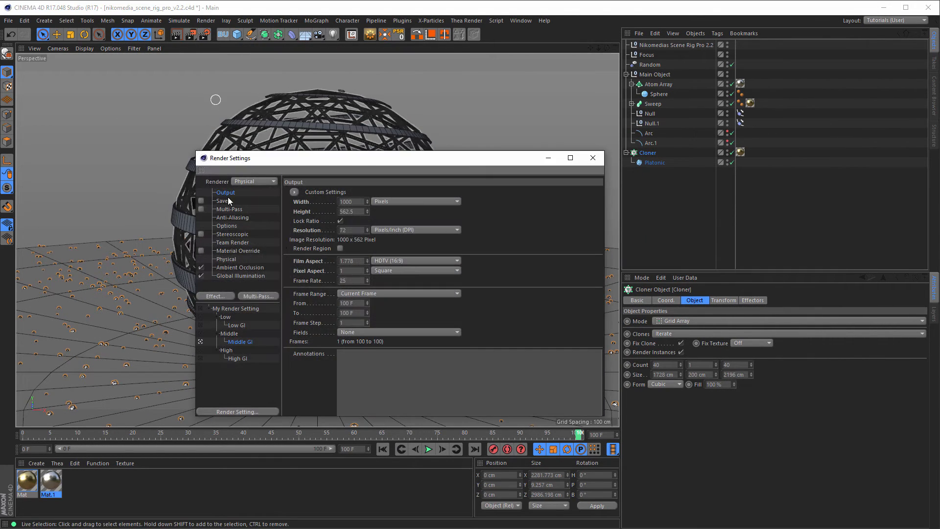
click(200, 325)
click(226, 260)
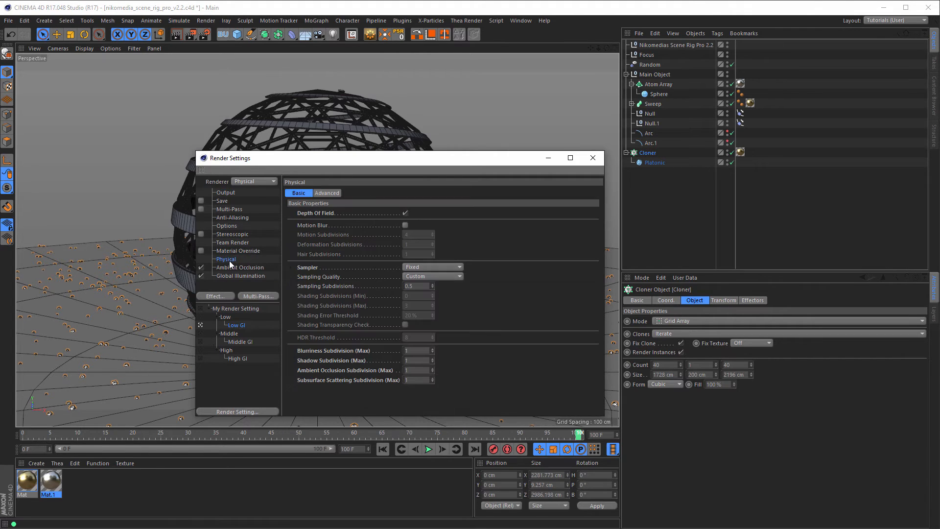
click(592, 158)
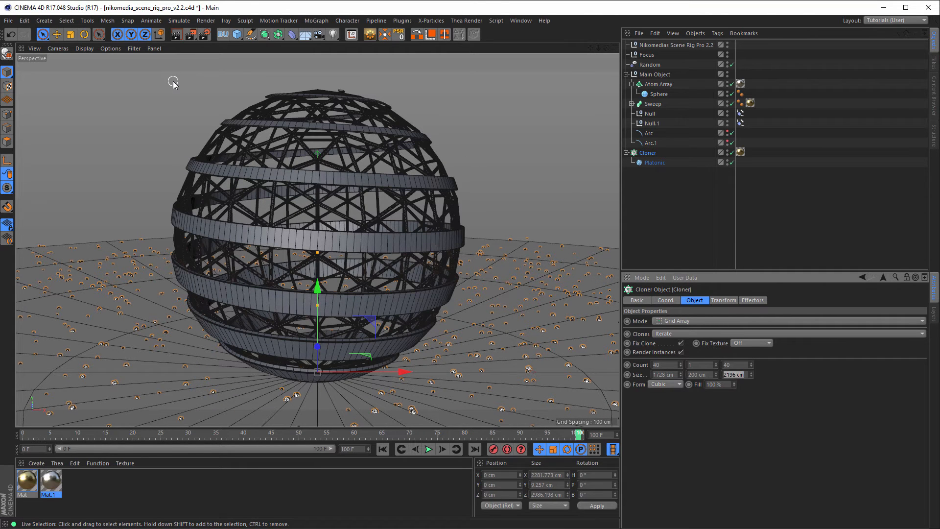
key(BackSpace)
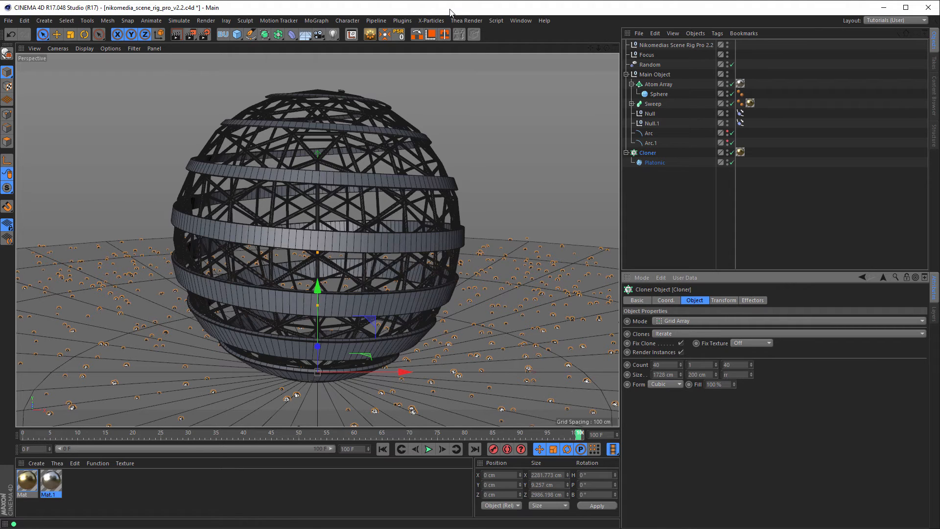
text(rr)
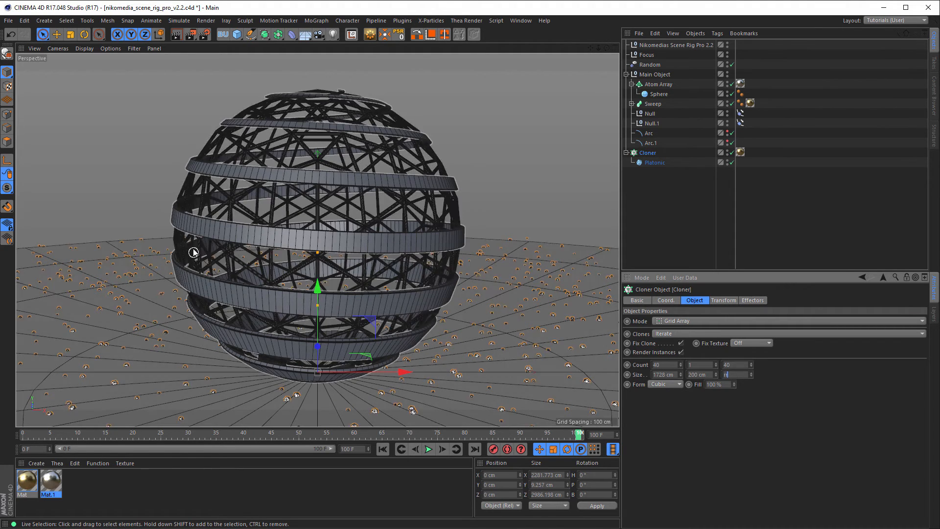
text(r)
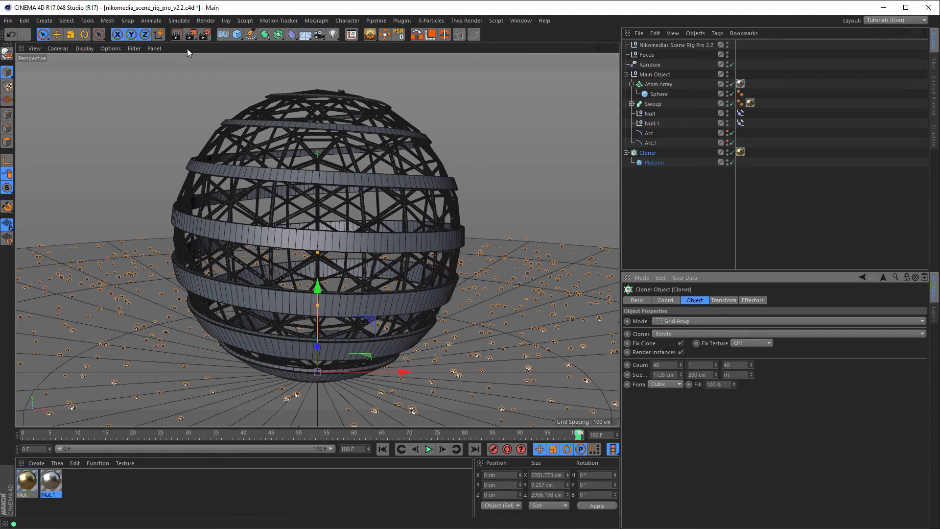
key(Return)
- Start an interactive render region over the perspective view and load 10_Ref.hdr as the scene rig's HDRI file
key(ctrl+r)
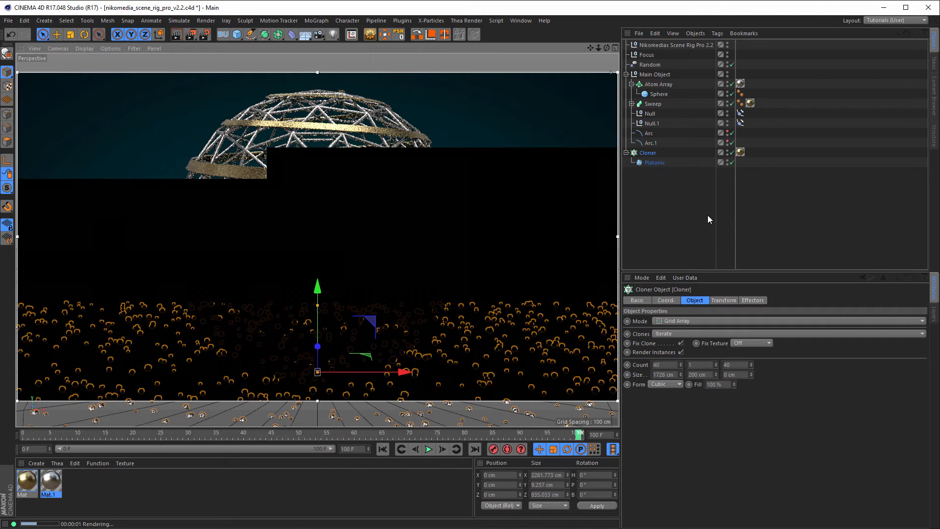
click(683, 43)
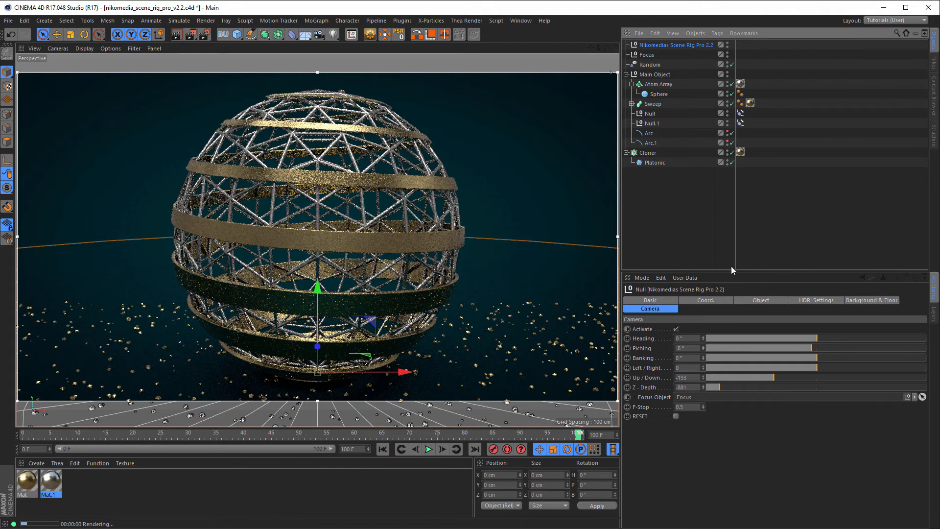
click(813, 300)
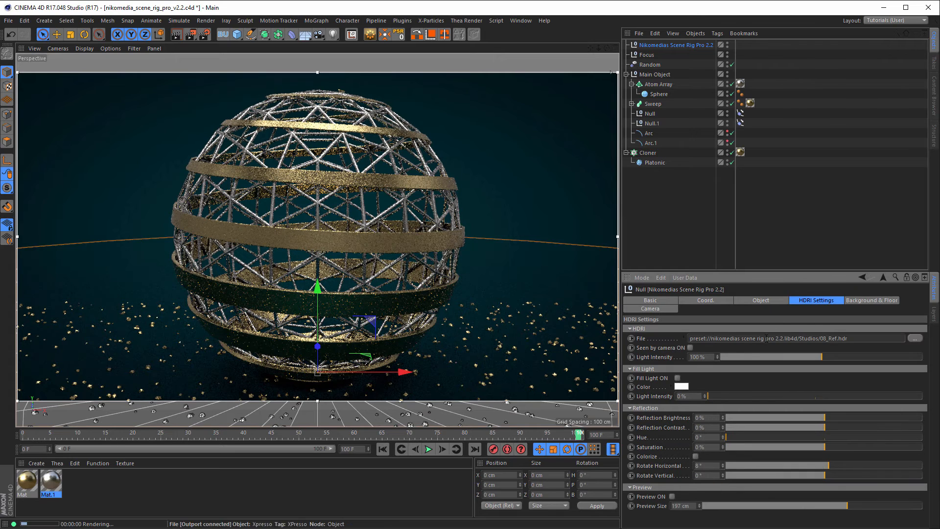
click(932, 98)
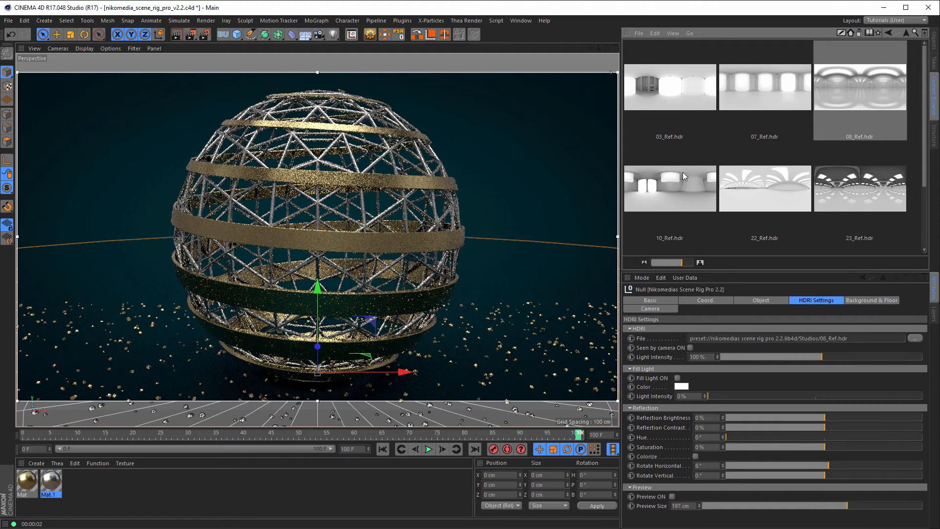
drag(667, 188, 723, 340)
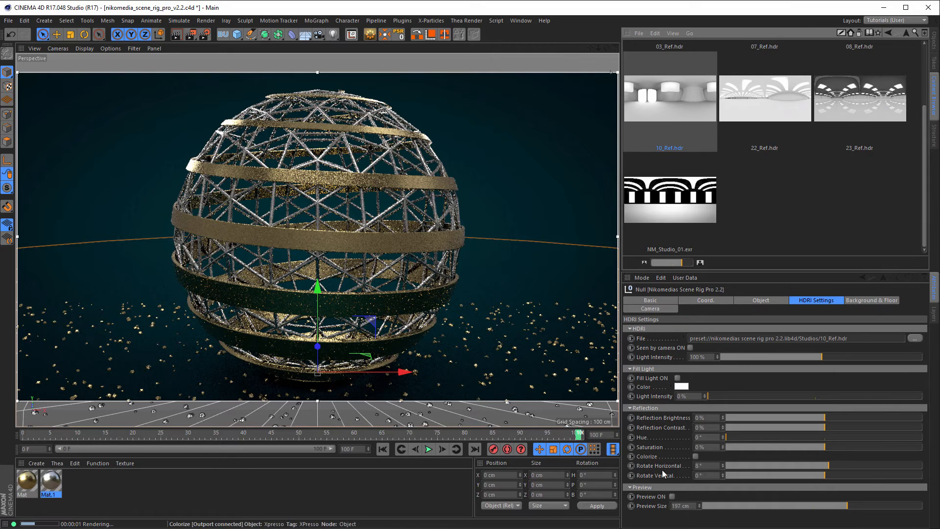
- Turn on the rig's HDRI preview and try horizontal reflection rotations of -6°, -180° and -2°
click(672, 496)
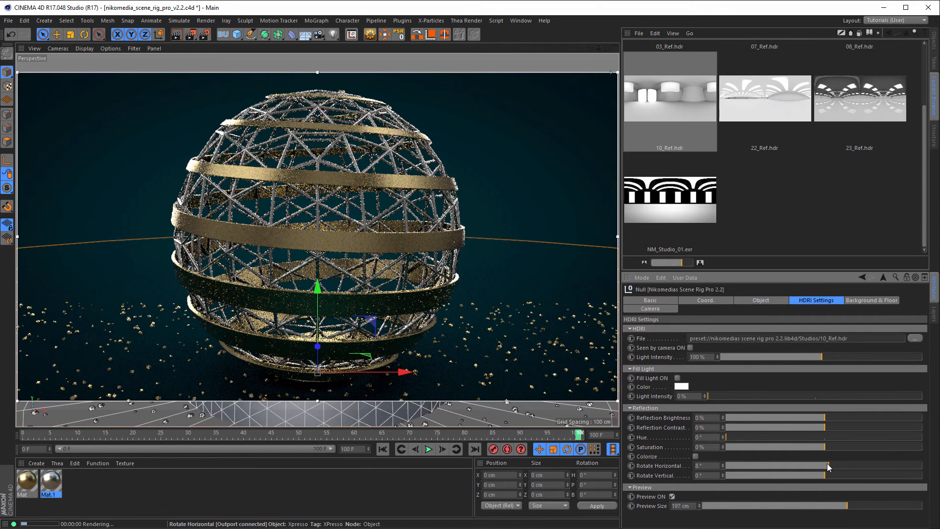
drag(827, 463, 821, 464)
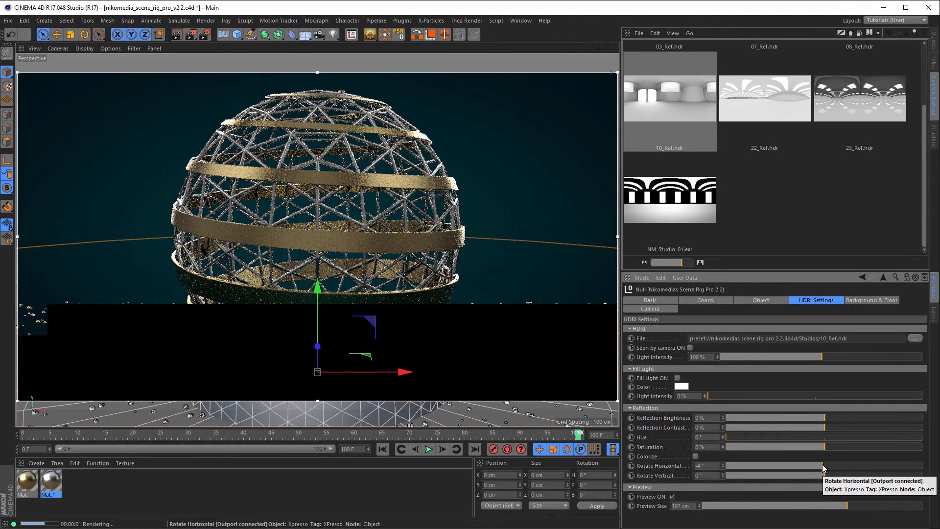
key(n)
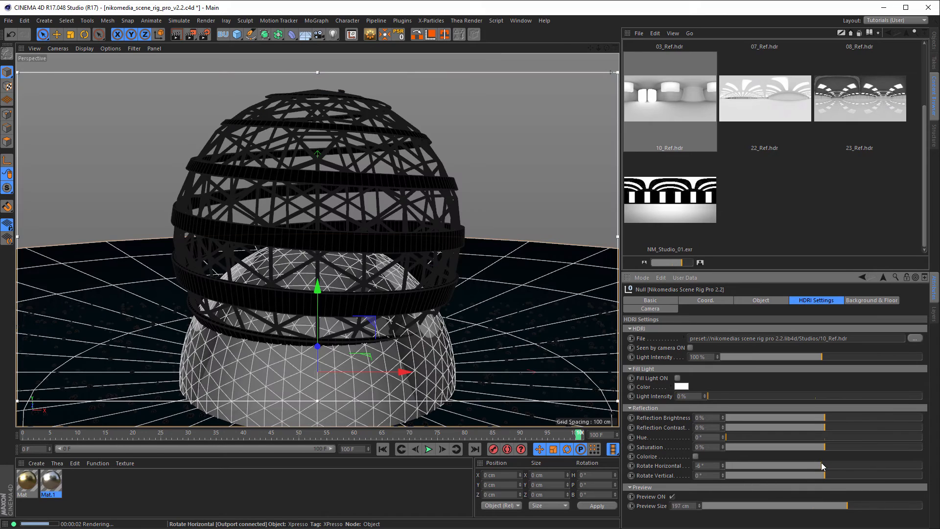
drag(821, 463, 721, 476)
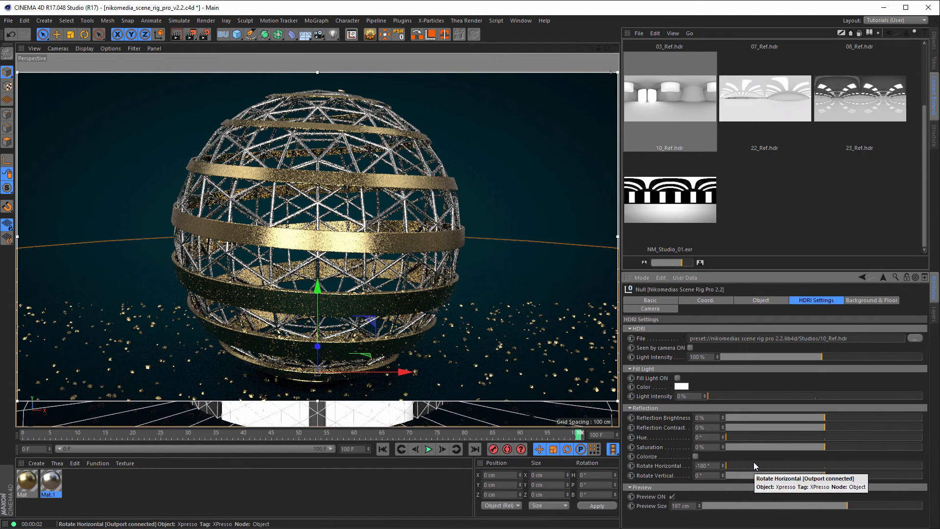
mouse_move(754, 462)
mouse_down()
mouse_move(894, 457)
mouse_move(824, 466)
mouse_up()
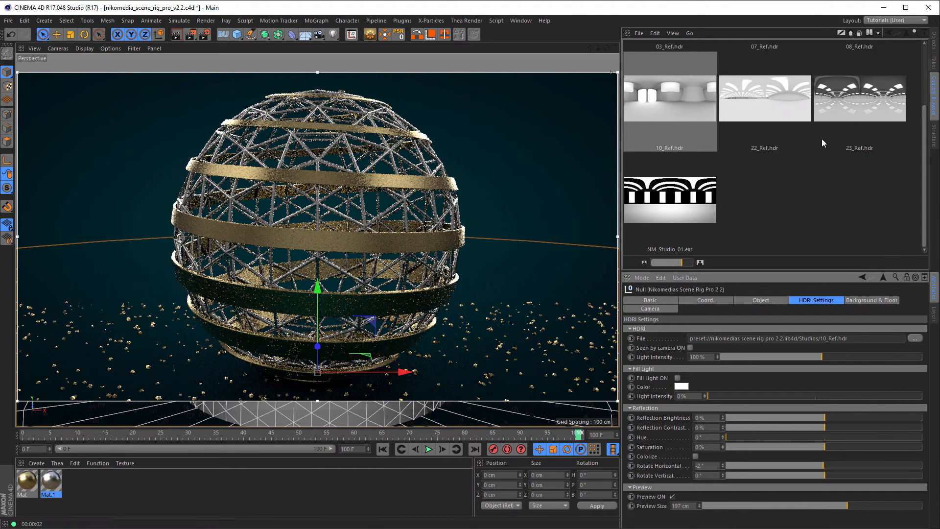
- Load 07_Ref.hdr as the rig's HDRI file and rotate its reflection horizontally to -135°, keeping the hue at 0°
scroll(731, 109, up, 2)
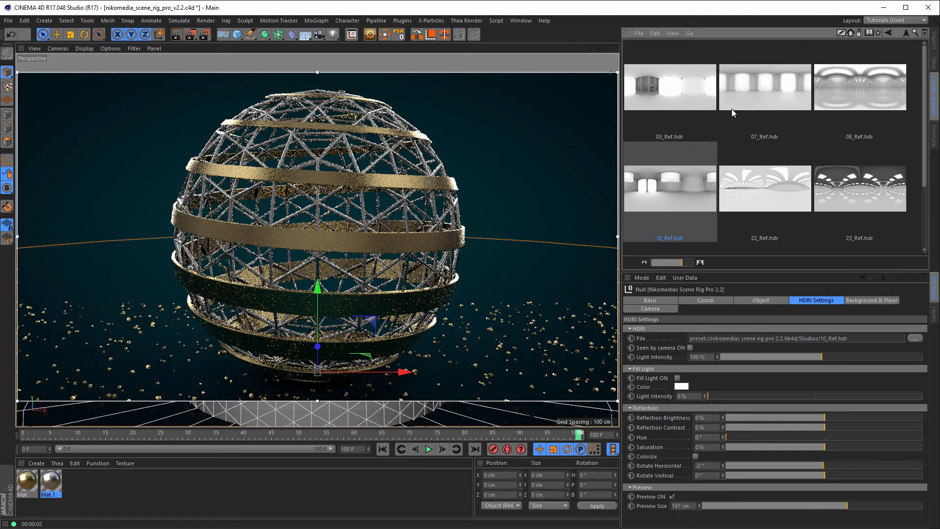
click(760, 84)
drag(745, 186, 746, 338)
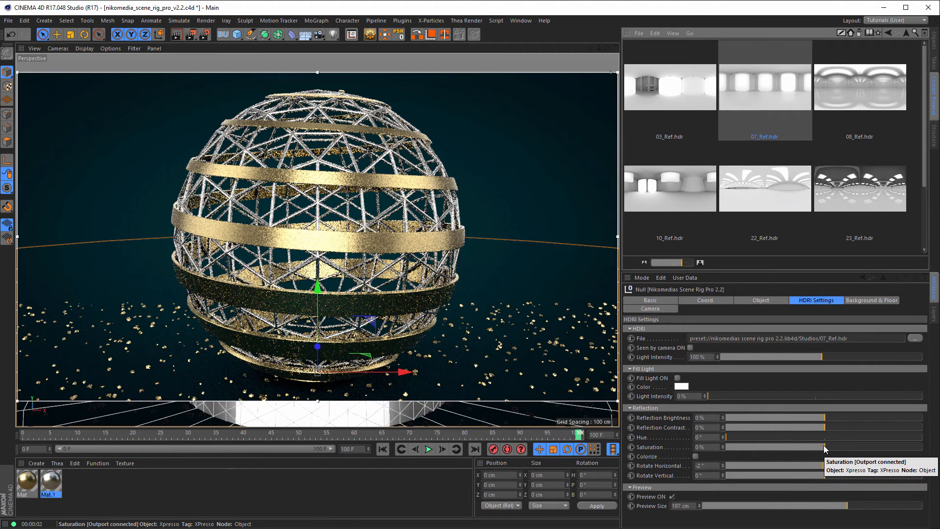
click(732, 437)
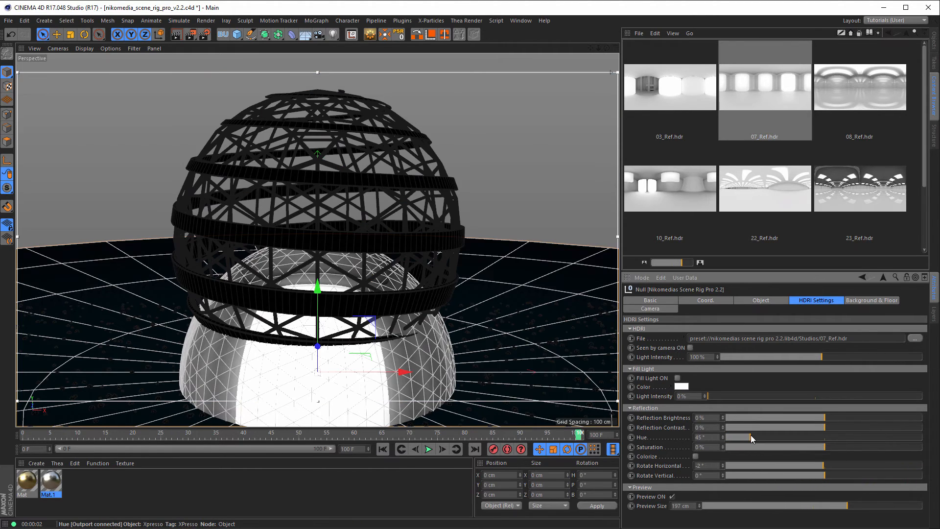
drag(751, 435, 726, 437)
drag(806, 463, 750, 466)
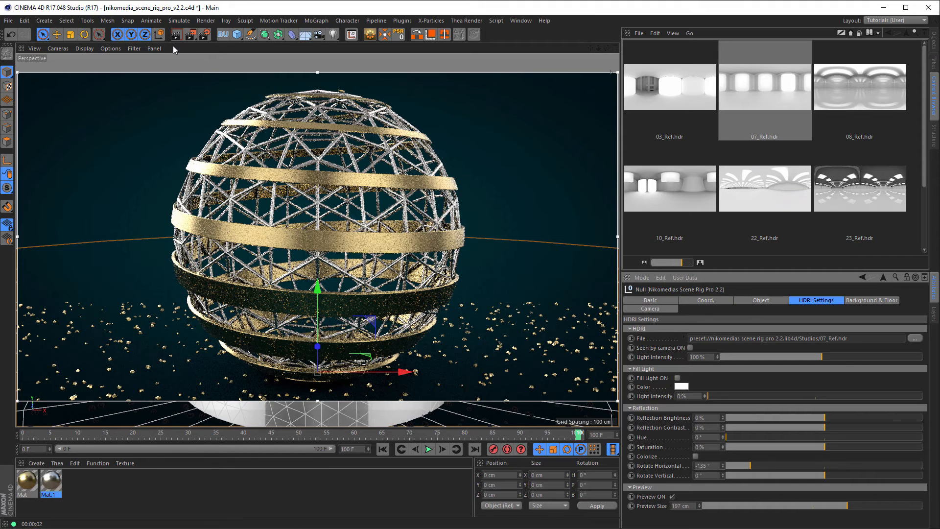
- Turn off the interactive render region and the rig's HDRI preview
key(alt+r)
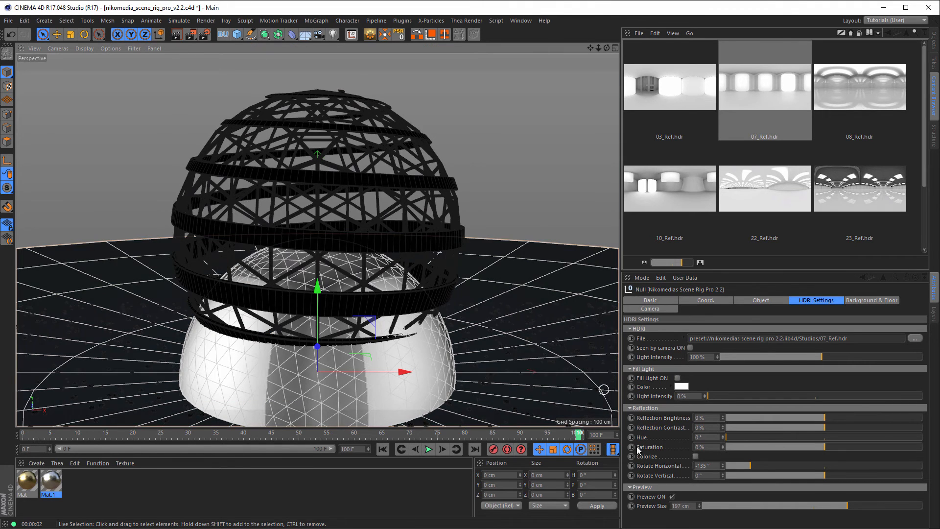
click(671, 496)
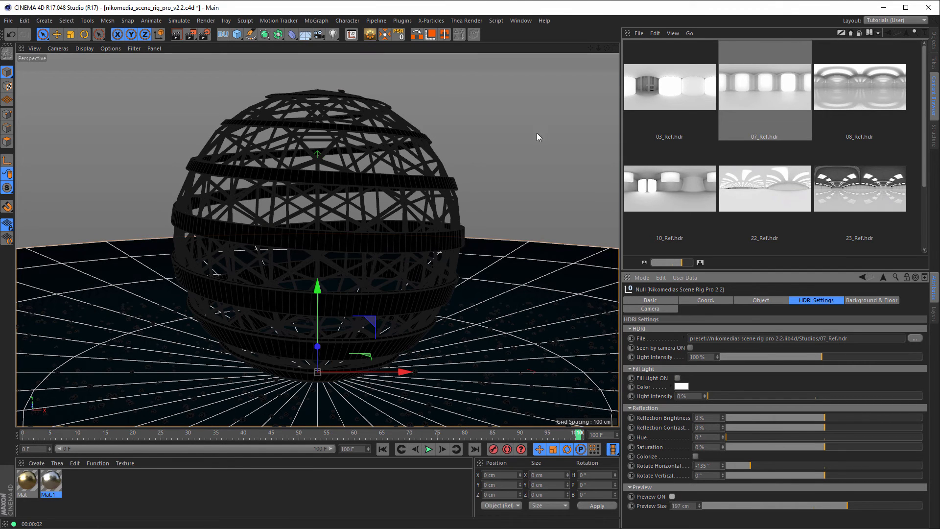
- Activate the Middle GI render setting and render the scene to the Picture Viewer
click(205, 34)
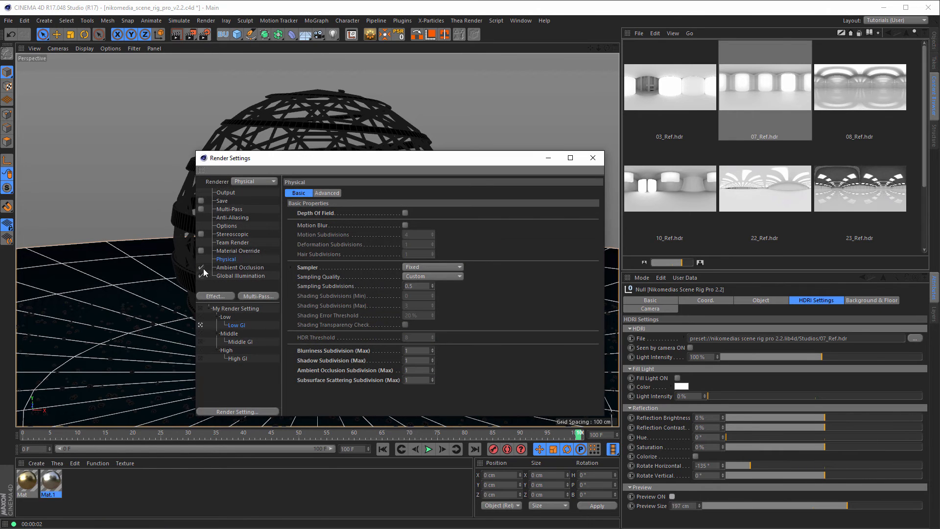
click(200, 342)
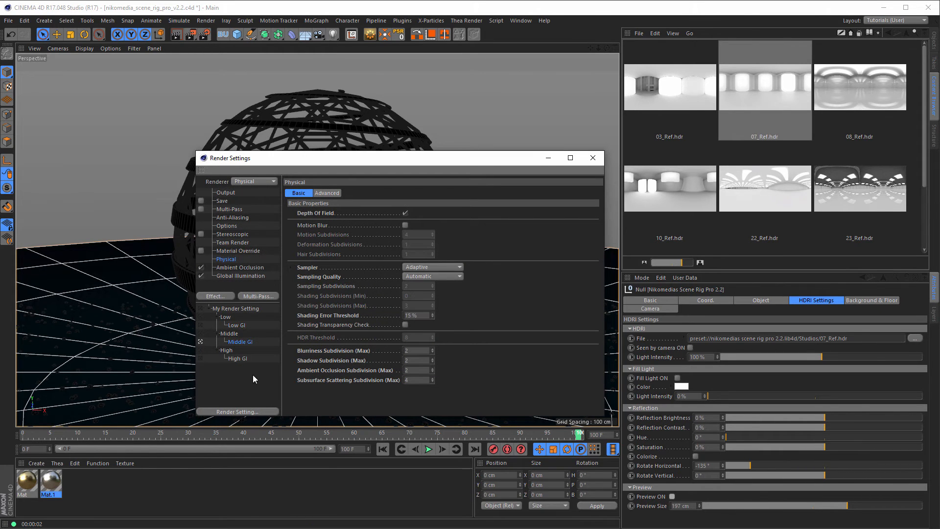
key(shift+r)
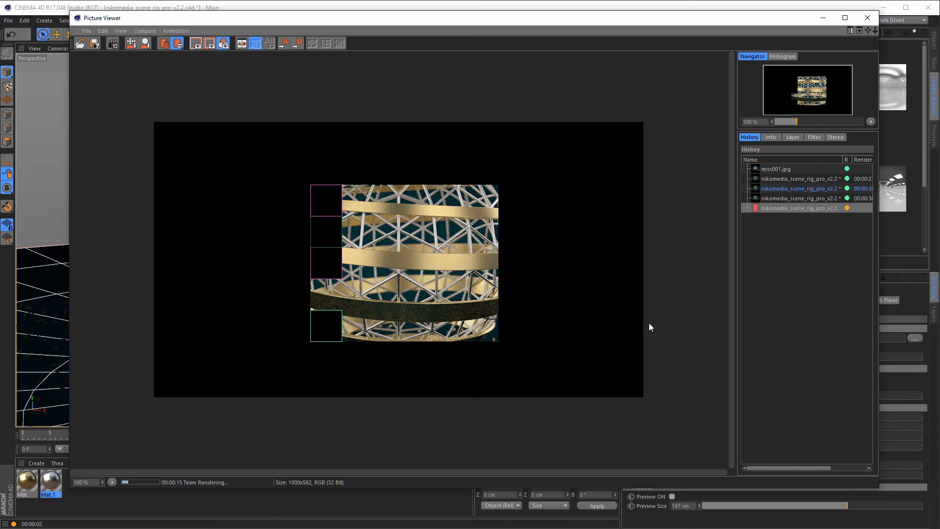
- Compare the new render with the previous one in the render history, and close the Picture Viewer
click(790, 199)
click(789, 206)
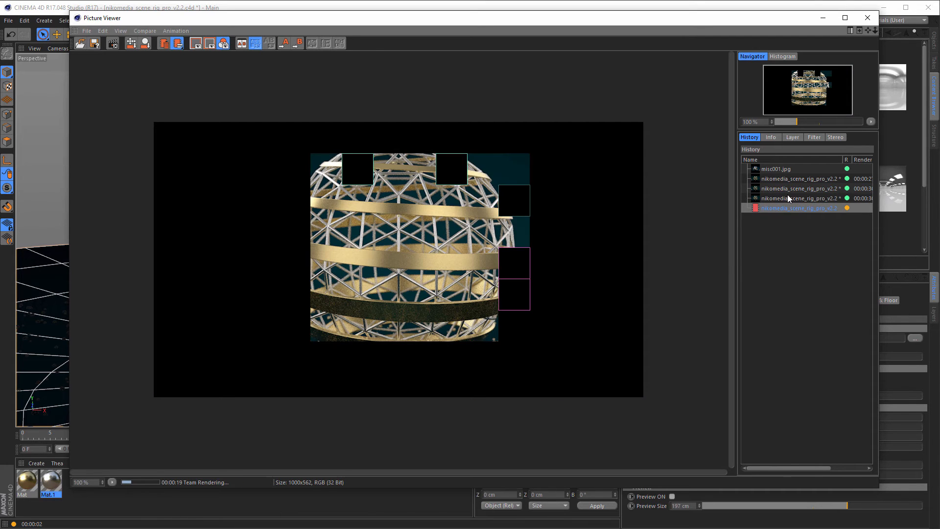
click(786, 199)
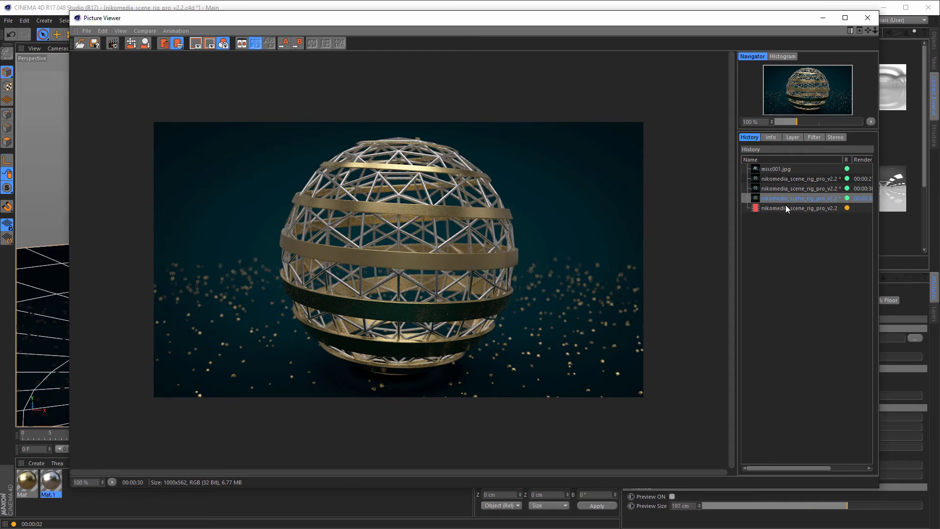
click(786, 207)
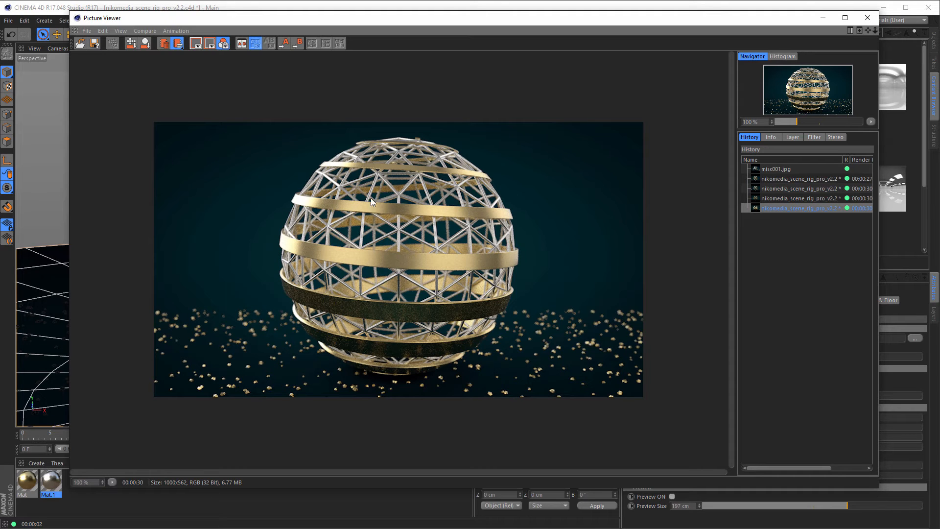
click(867, 20)
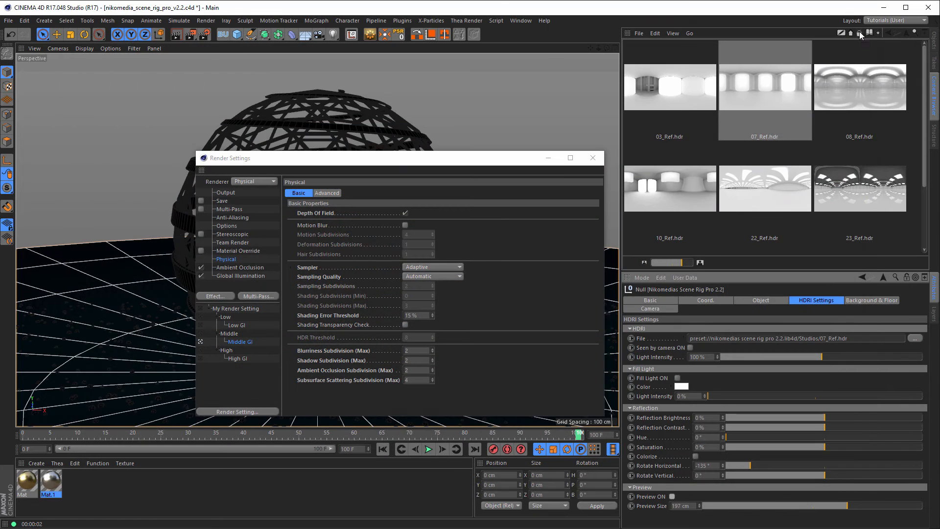
- Change the F-Stop of the scene rig's camera and render the scene again to check the depth of field
click(934, 43)
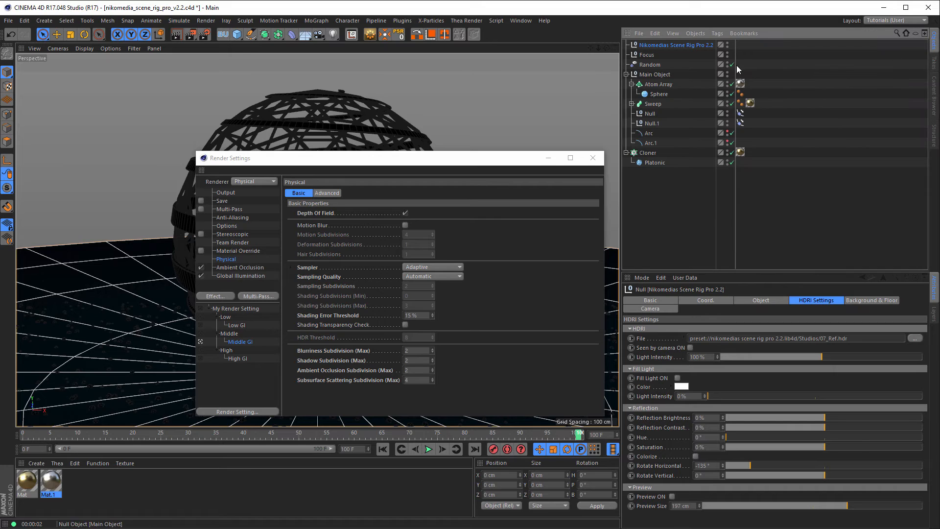
click(650, 308)
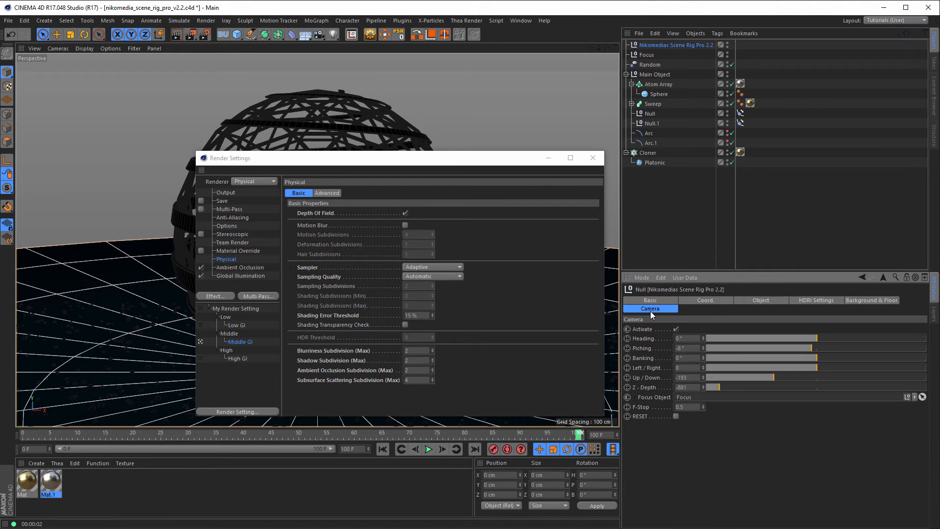
click(682, 407)
key(shift+r)
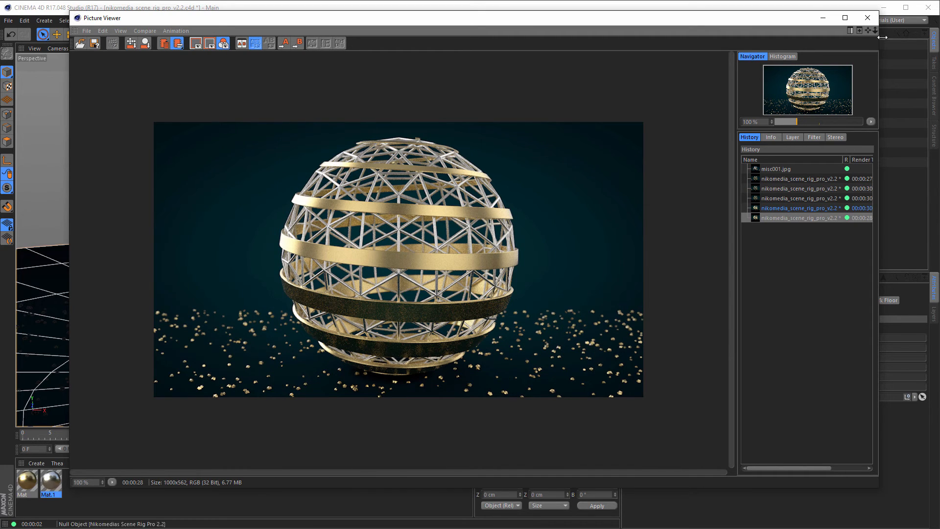
click(867, 17)
- Set the rig camera's F-Stop to 0.35 and render the scene, finishing with the High GI setting at 1280 × 720 pixels
click(688, 406)
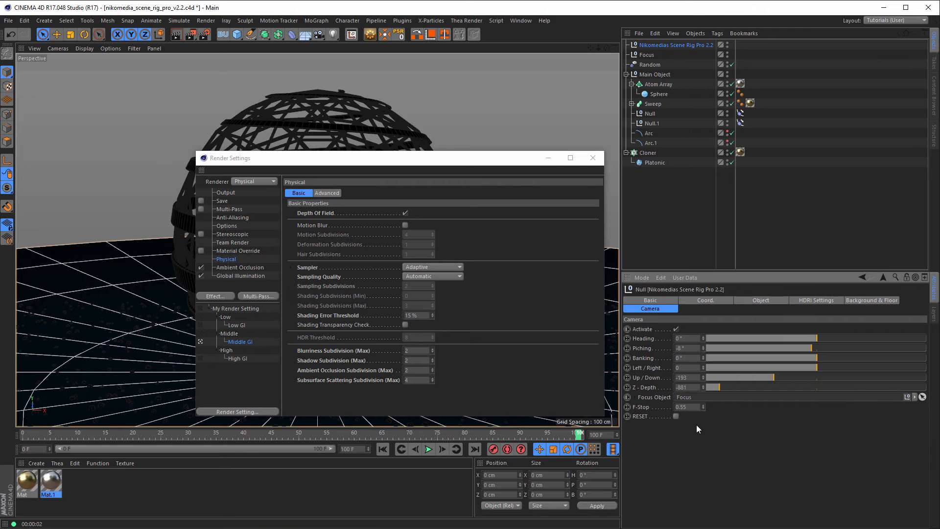
key(shift+r)
key(BackSpace)
click(201, 358)
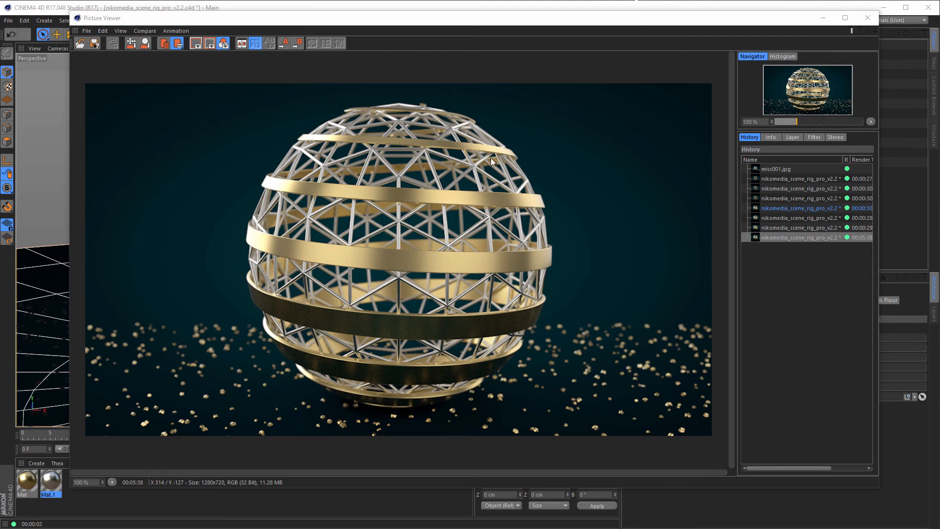
- Copy the finished render, switch to Photoshop and paste it into a new 1280 × 720 pixel document with a transparent background
drag(436, 20, 434, 19)
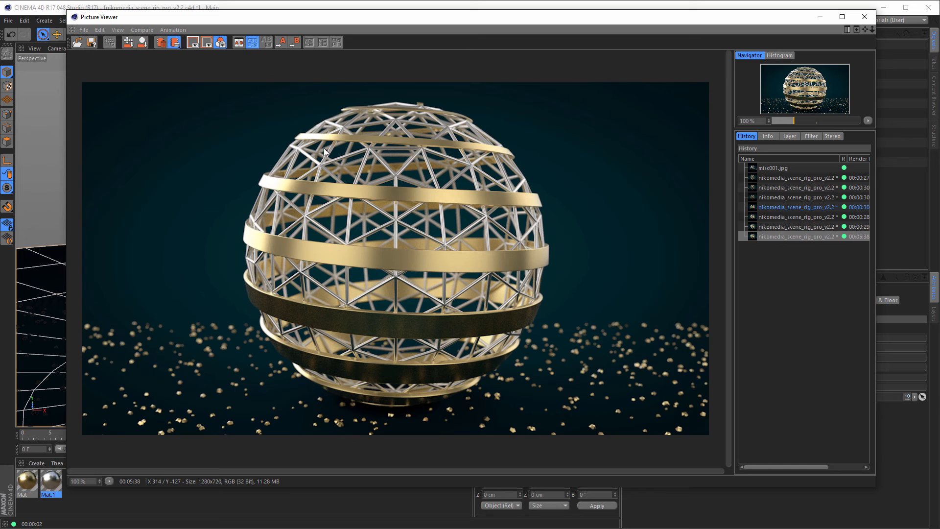
click(307, 147)
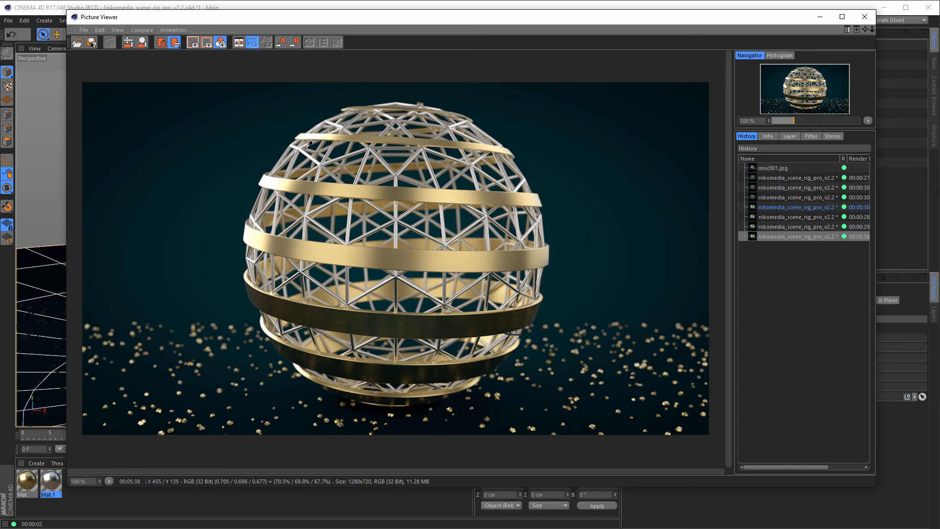
click(355, 93)
click(352, 105)
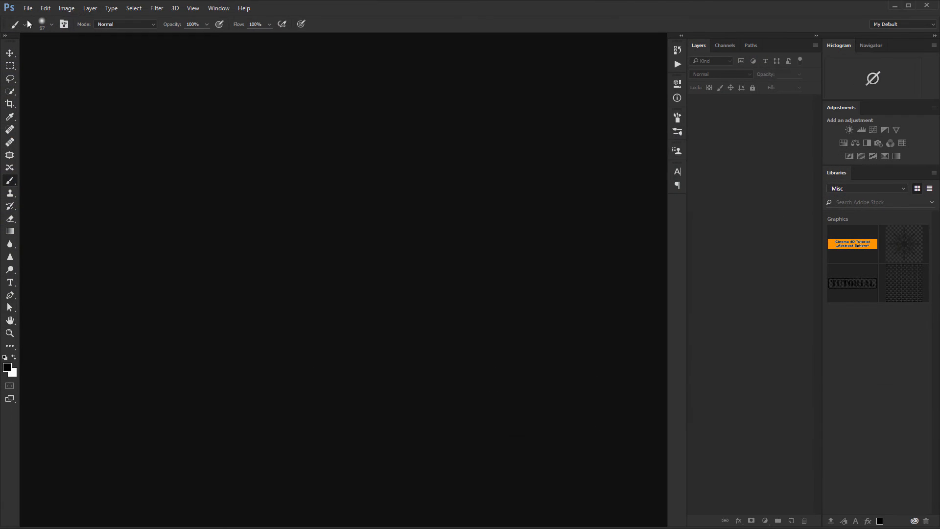
click(28, 8)
click(38, 19)
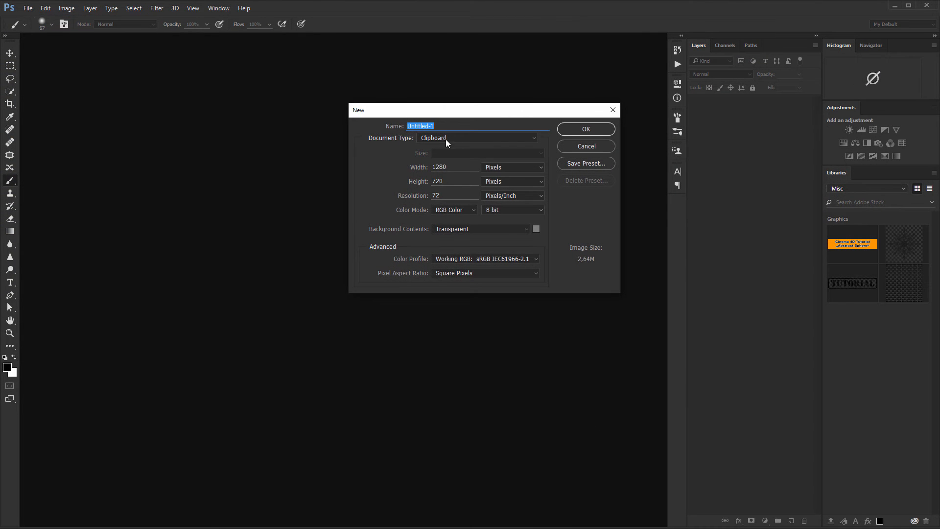
click(583, 129)
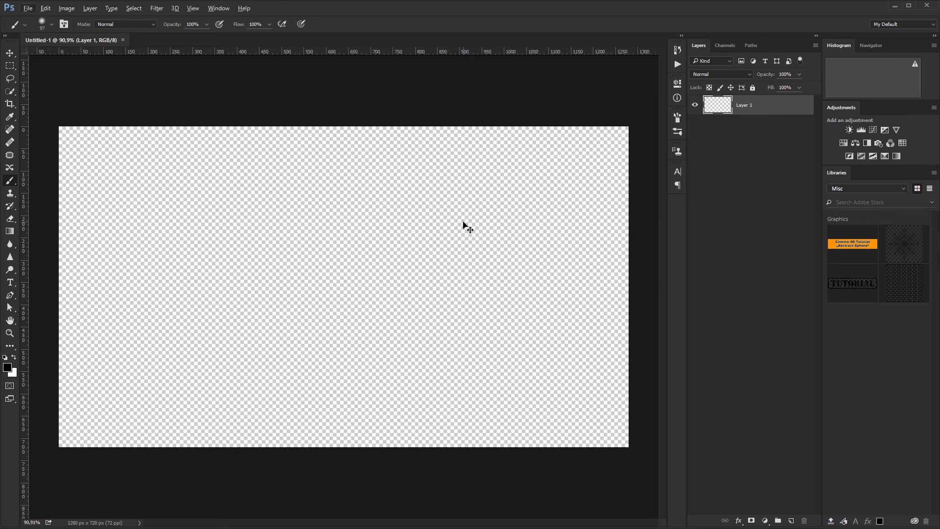
key(ctrl+v)
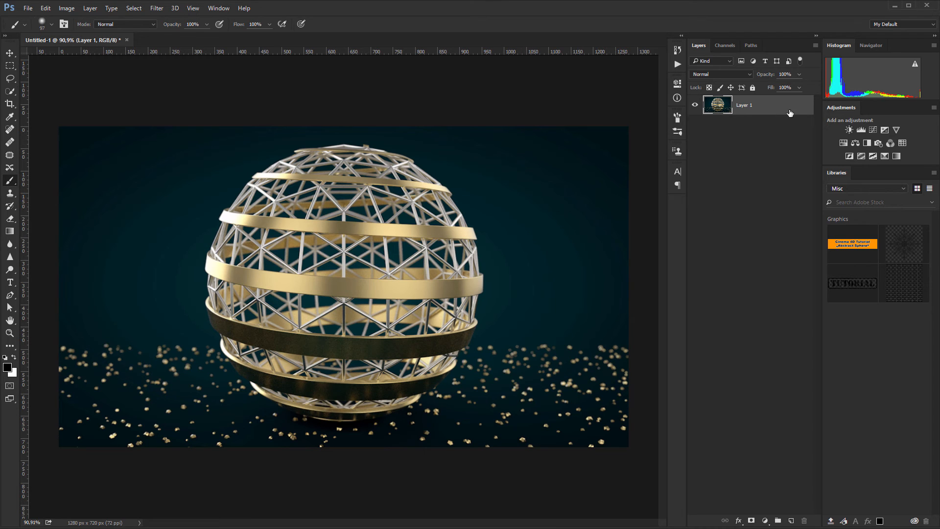
- Convert Layer 1 with the pasted render into a smart object
key(F2)
right_click(769, 105)
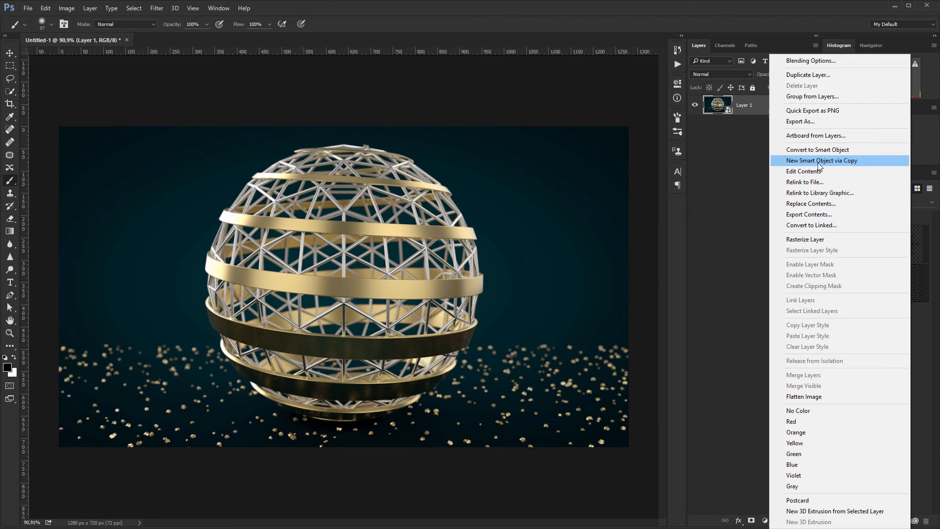
click(703, 177)
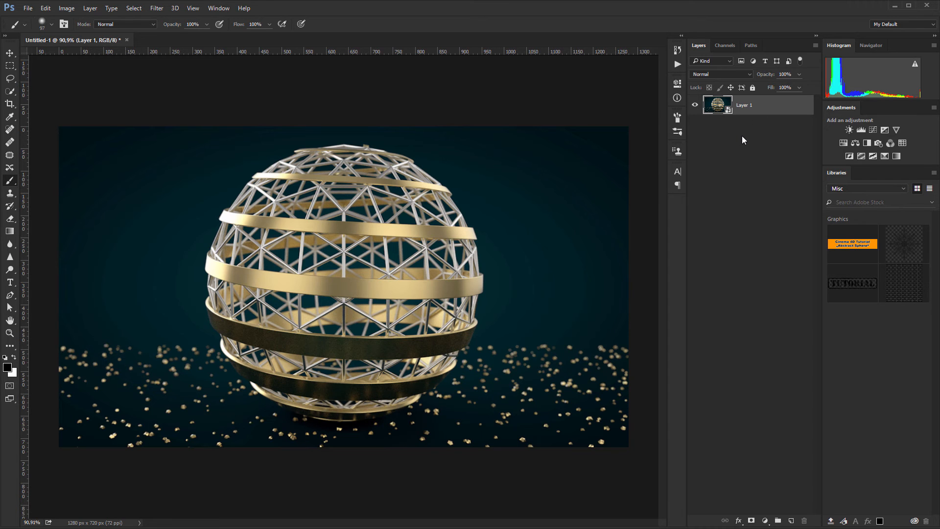
- Apply a Camera Raw filter to the render with Clarity +83, Vibrance +12 and Exposure 0
key(ctrl+shift+a)
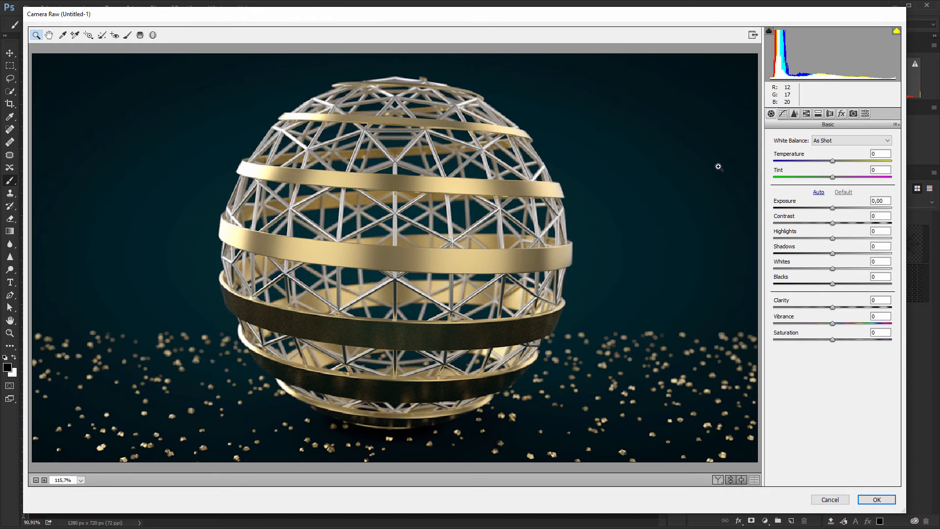
right_click(665, 194)
click(691, 180)
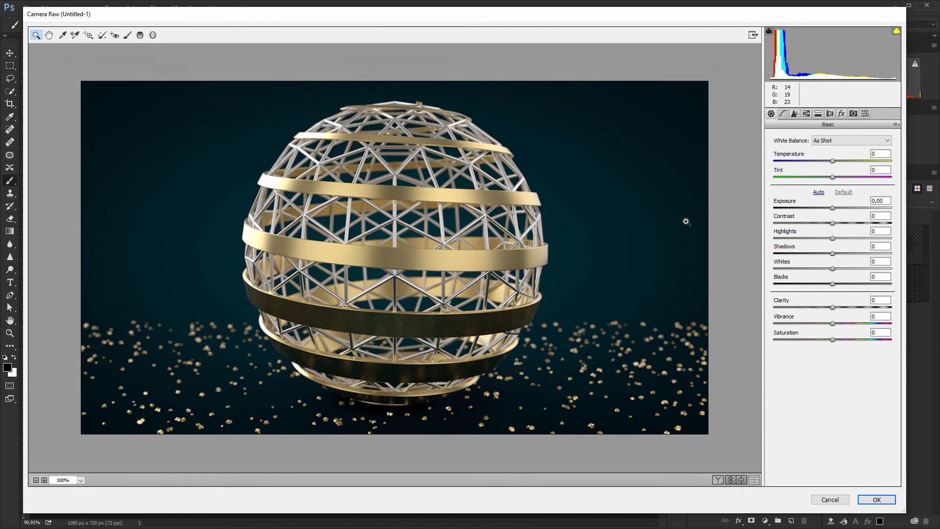
click(782, 302)
drag(782, 302, 823, 305)
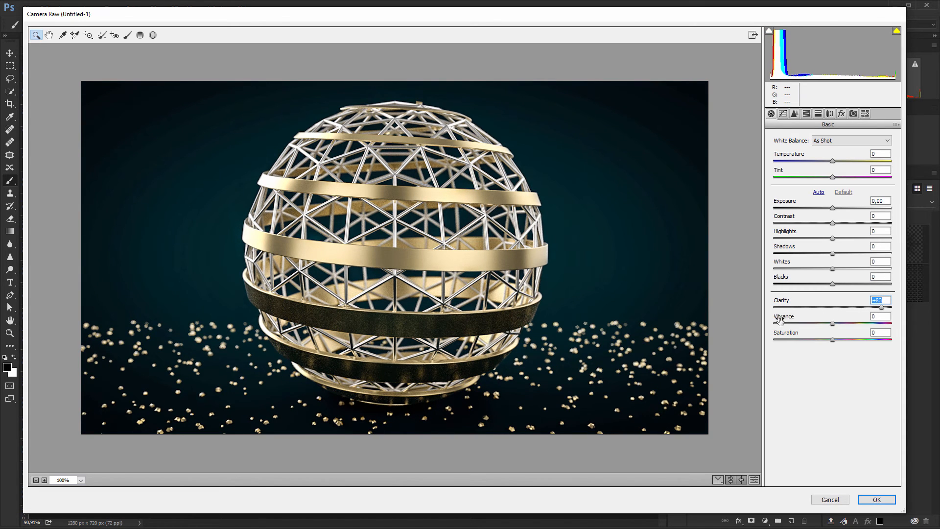
drag(781, 318, 786, 322)
drag(783, 203, 784, 203)
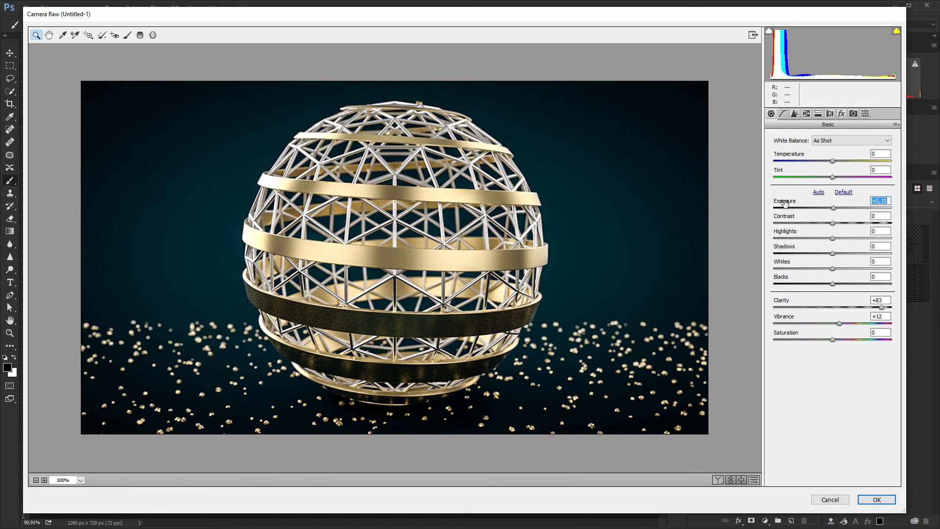
text(0)
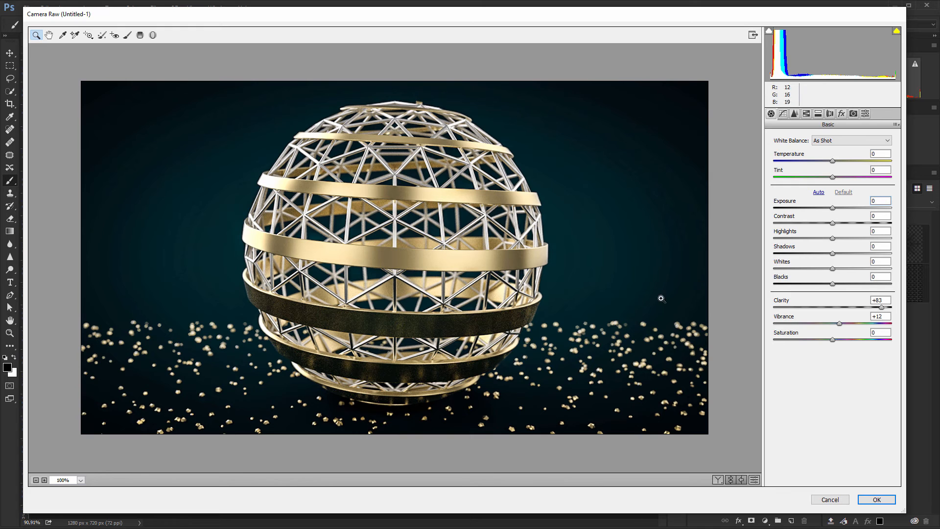
click(876, 499)
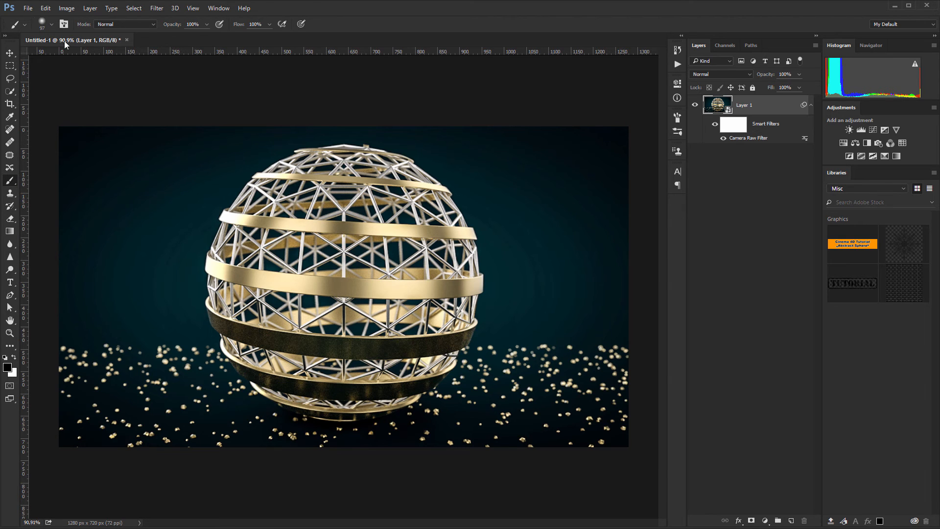
click(66, 8)
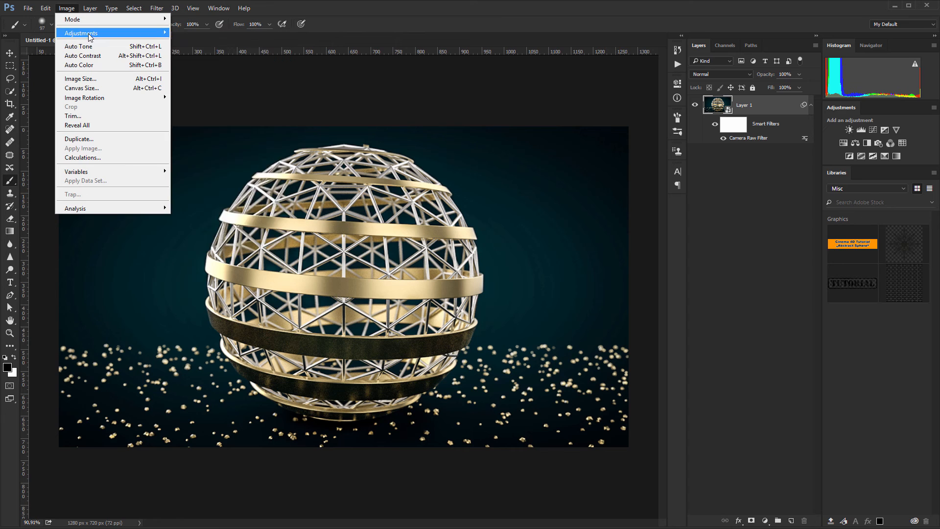
mouse_move(85, 22)
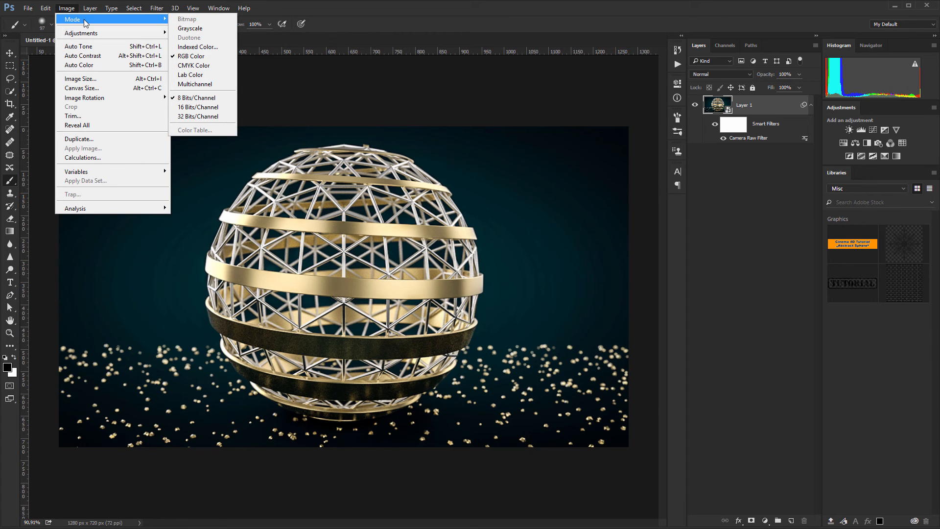
click(402, 17)
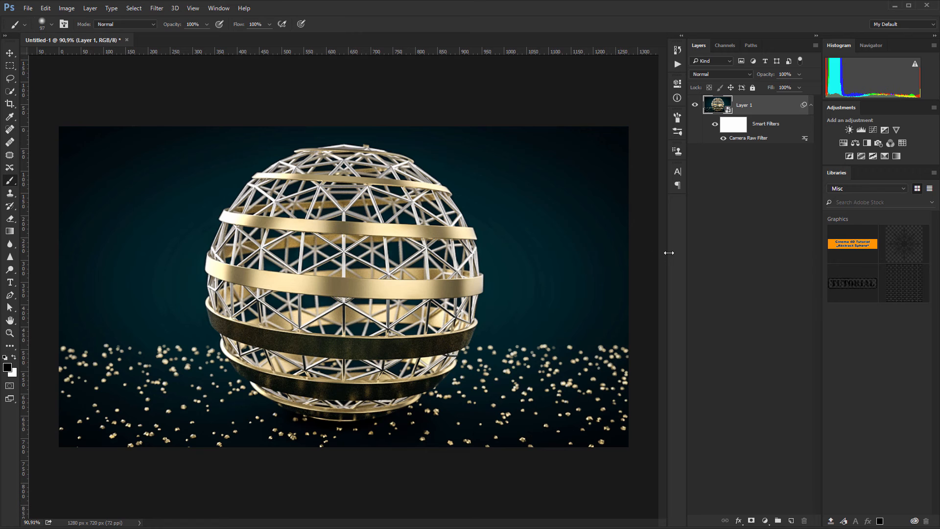
- Compare the image with and without the Camera Raw filter by toggling its visibility, and return to Cinema 4D
click(724, 139)
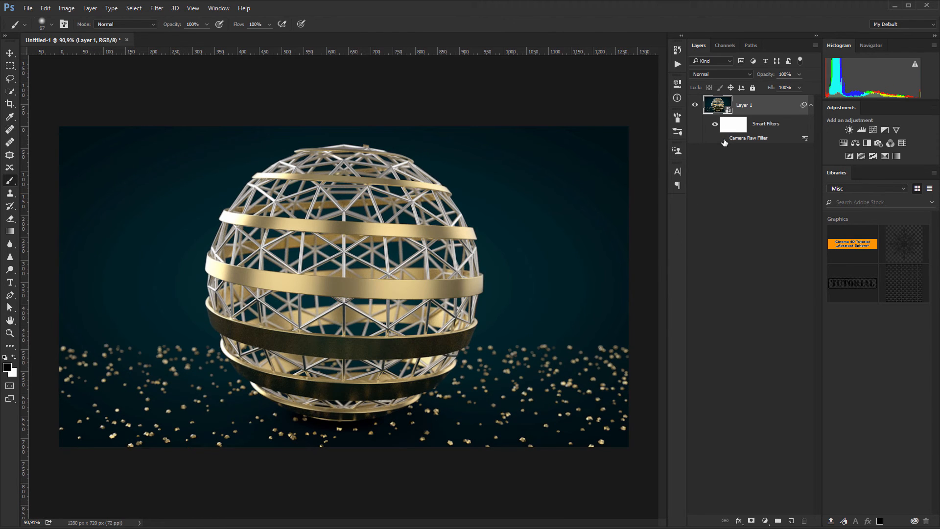
click(724, 140)
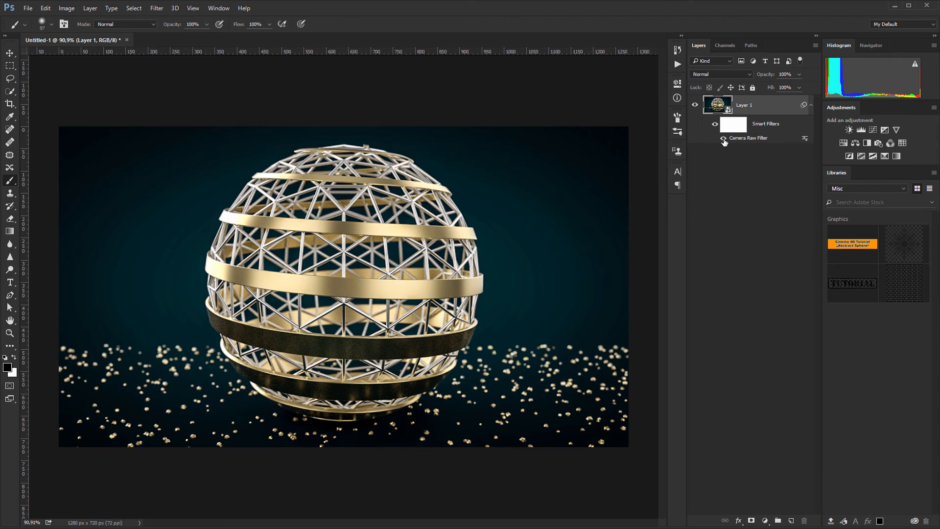
click(724, 139)
click(723, 140)
click(724, 140)
click(723, 140)
click(724, 139)
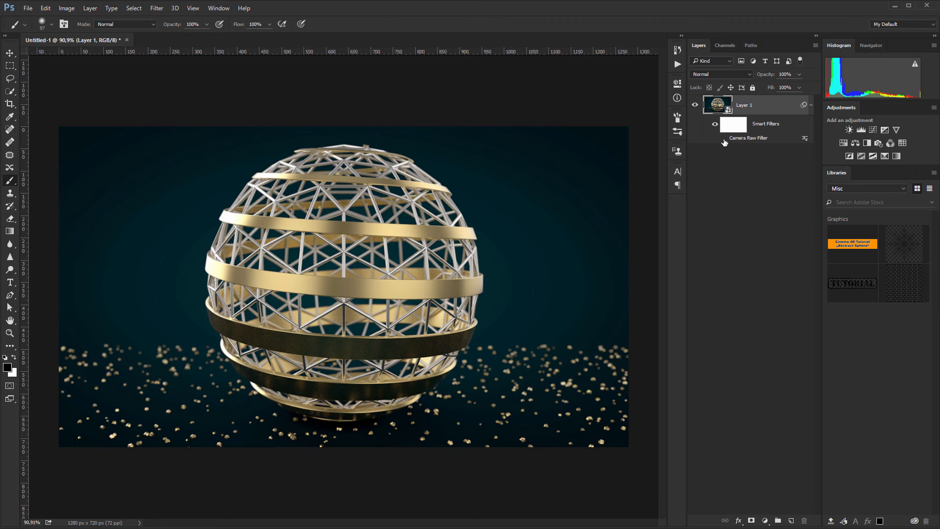
click(724, 140)
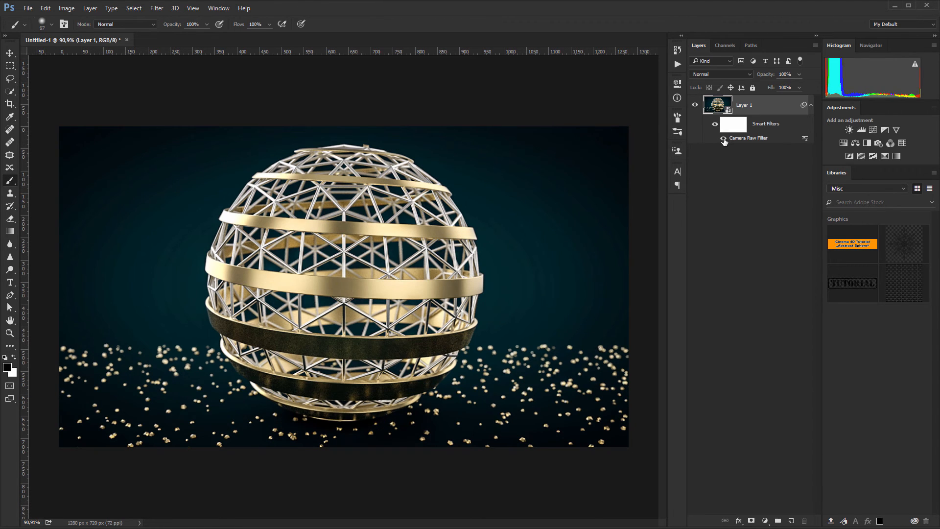
click(724, 140)
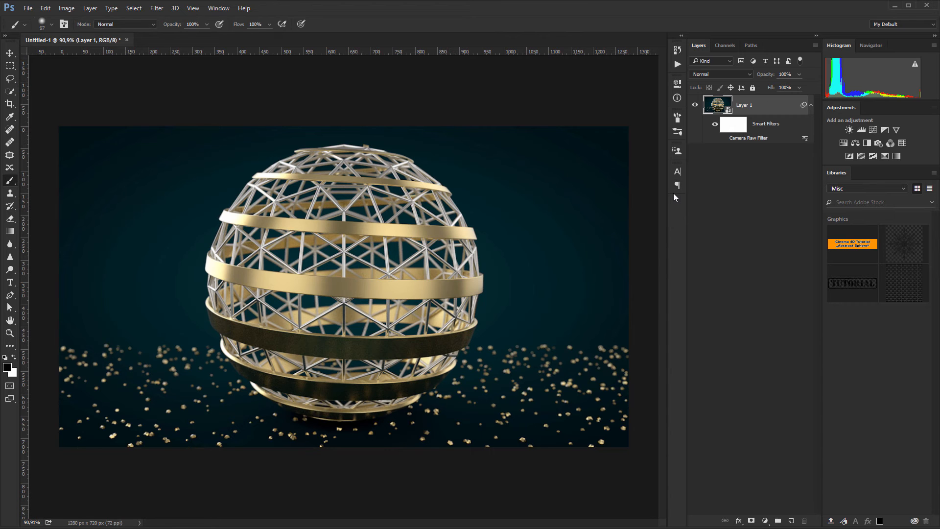
click(893, 6)
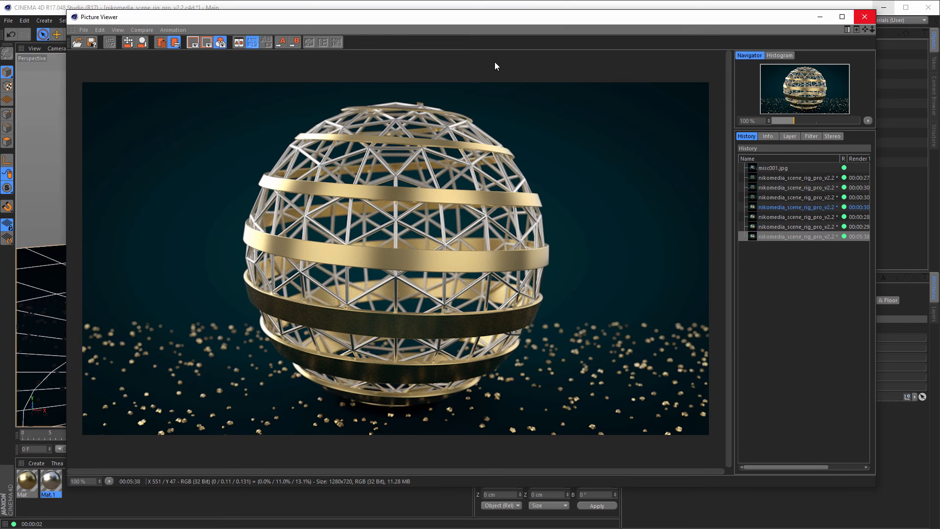
- Close the render viewer and delete the Nikomedias Scene Rig Pro 2.2 object from the scene
drag(519, 20, 521, 32)
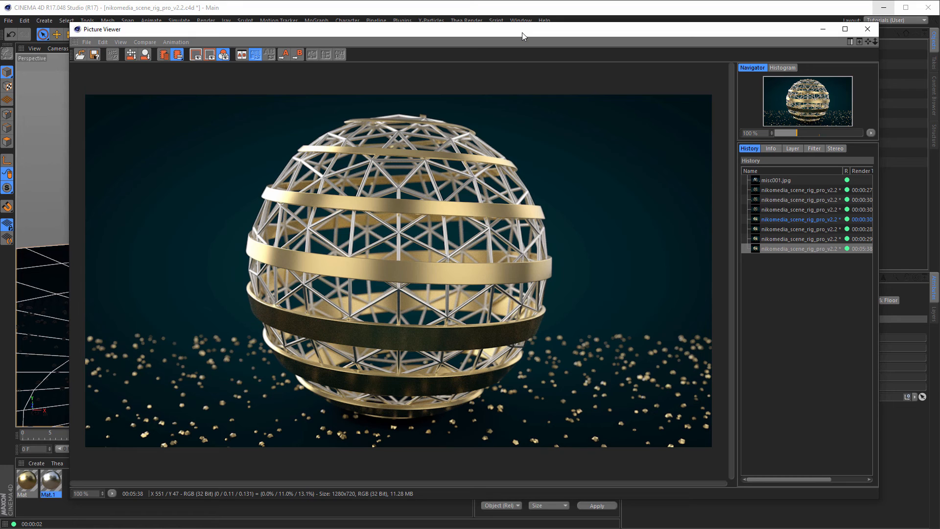
drag(543, 29, 534, 28)
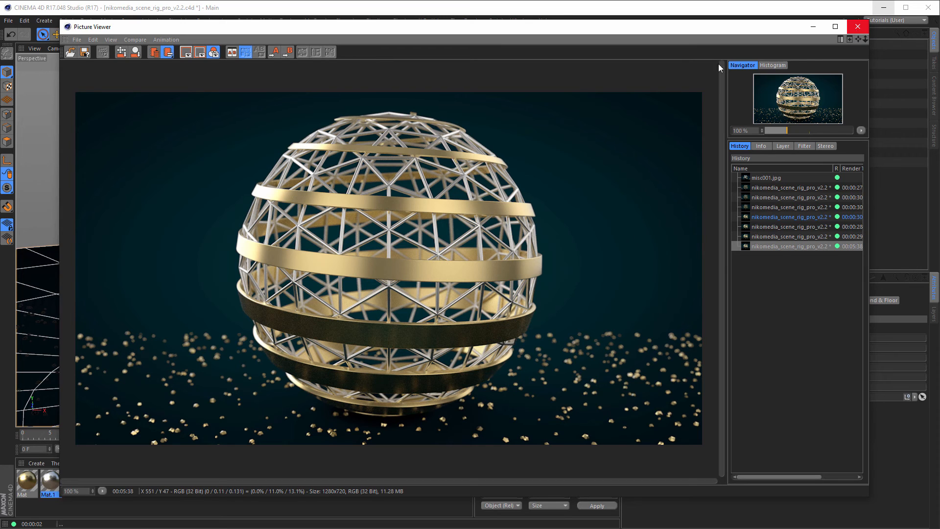
click(858, 26)
click(592, 158)
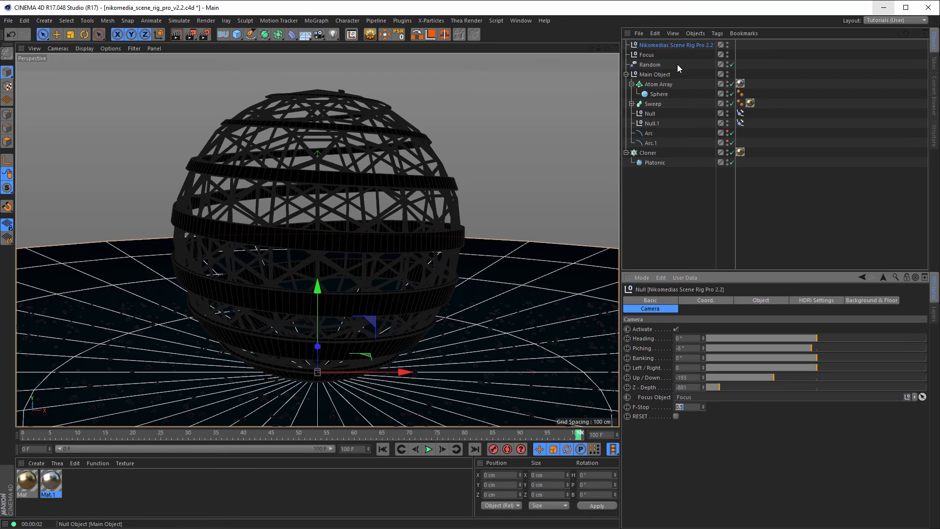
click(650, 45)
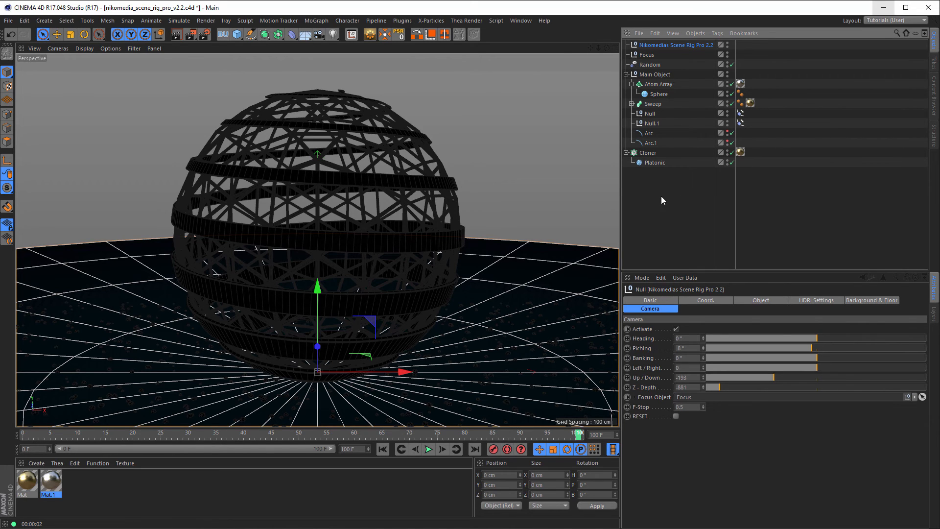
key(Delete)
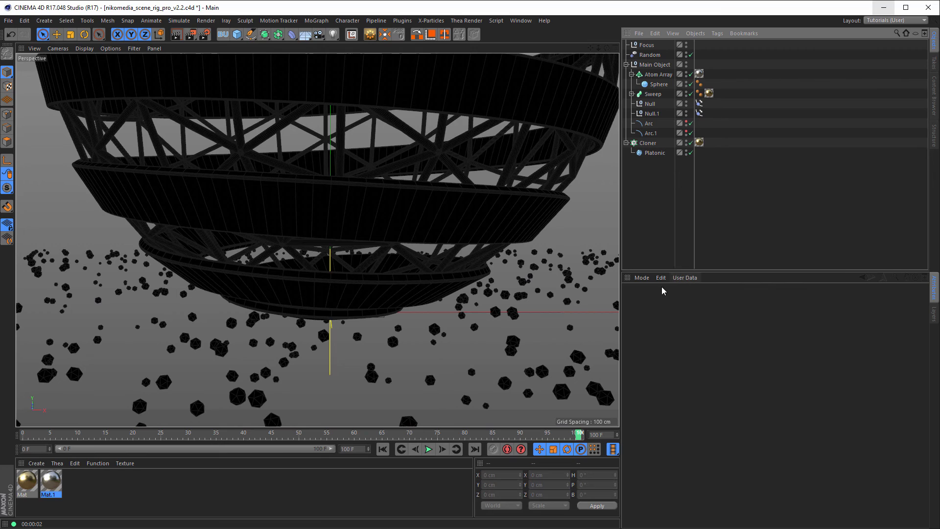
- Add a Disc scaled up to about 1852 cm across as the floor beneath the sphere, and add a Background object
mouse_move(385, 270)
alt+right_down()
mouse_move(347, 281)
mouse_move(344, 306)
mouse_move(373, 275)
alt+right_up()
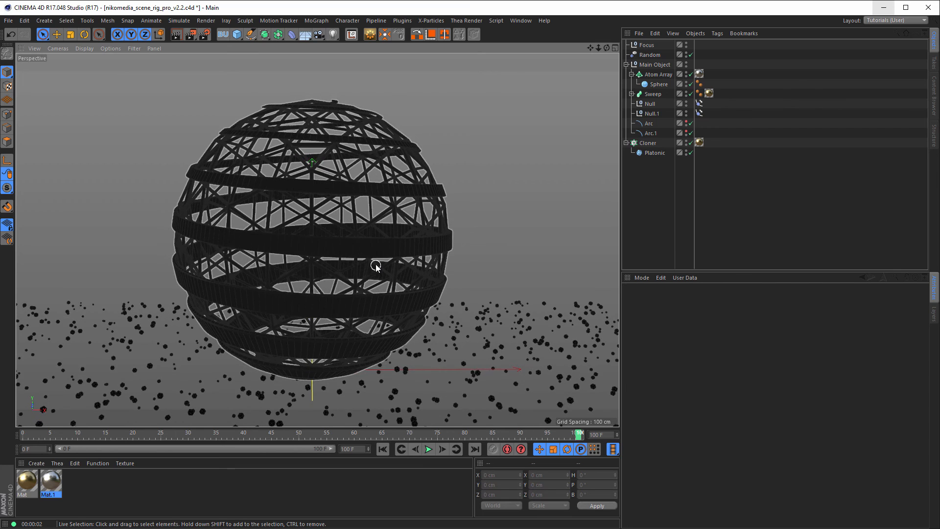
alt+middle_drag(375, 265, 380, 252)
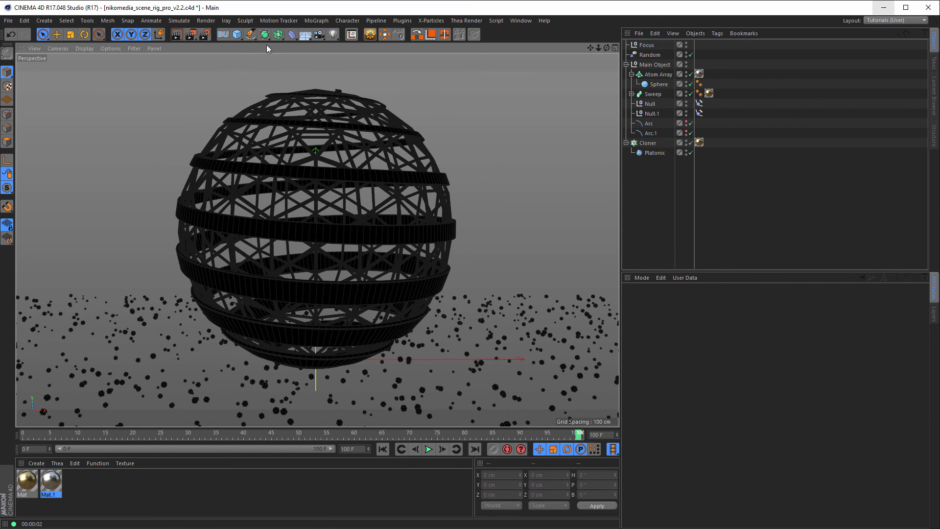
click(237, 35)
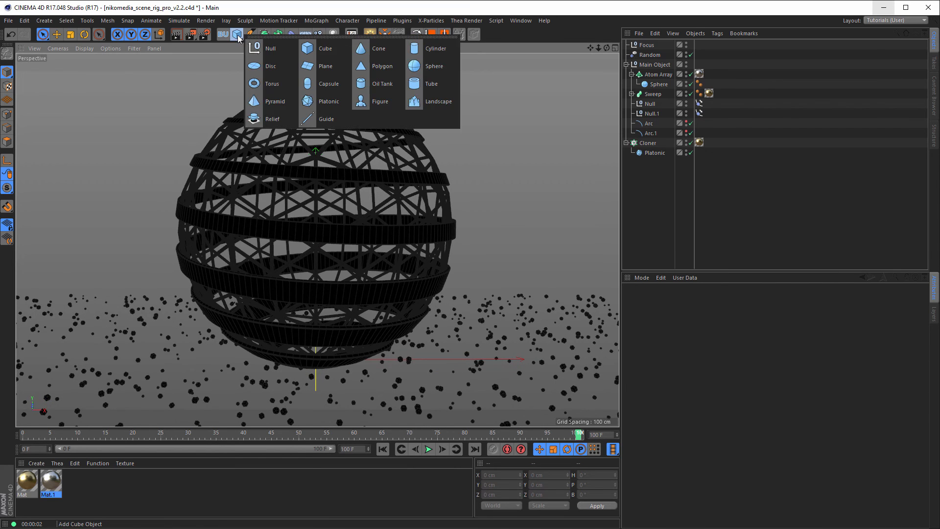
click(268, 66)
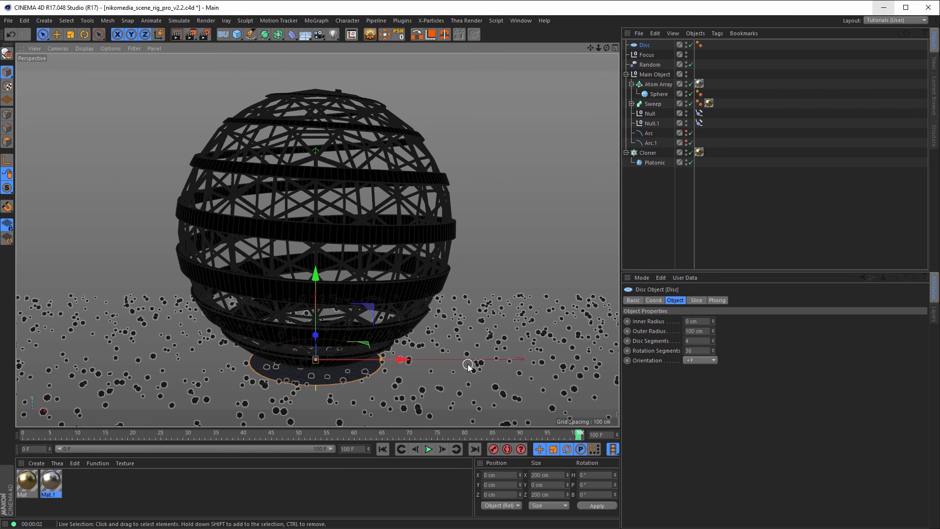
key(t)
drag(516, 361, 451, 389)
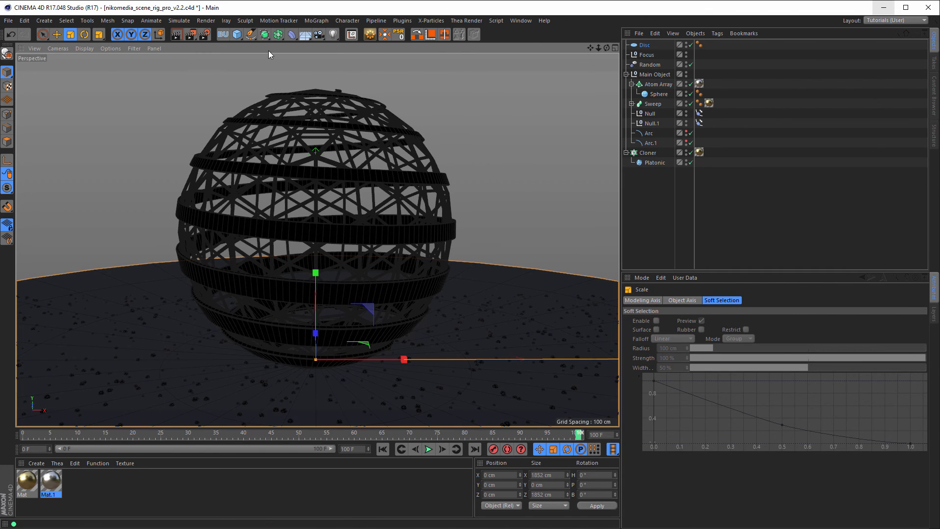
click(305, 34)
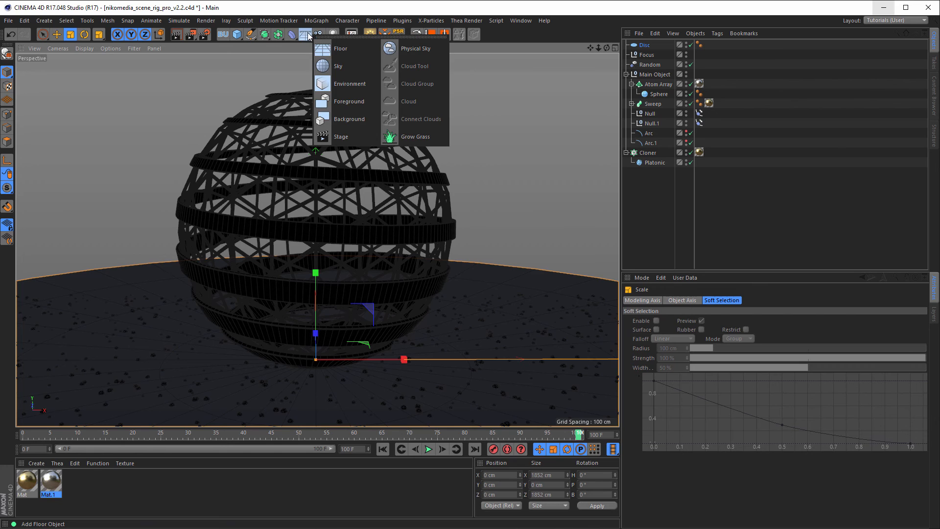
click(360, 121)
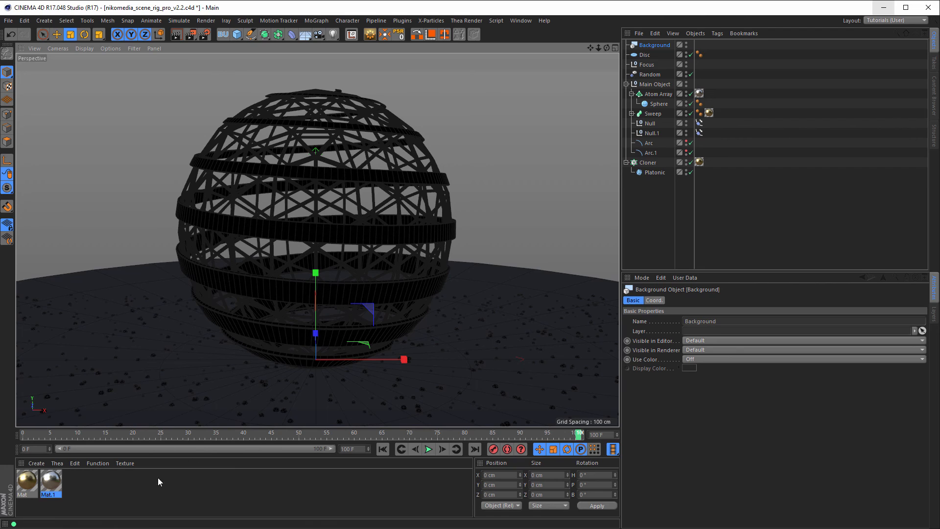
- Create a new material named BG and disable its Reflectance channel
double_click(104, 486)
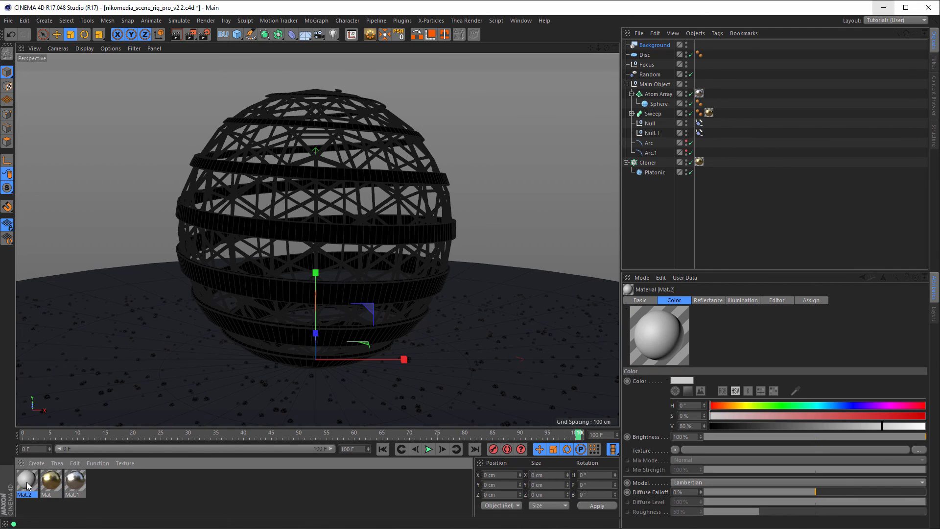
double_click(27, 483)
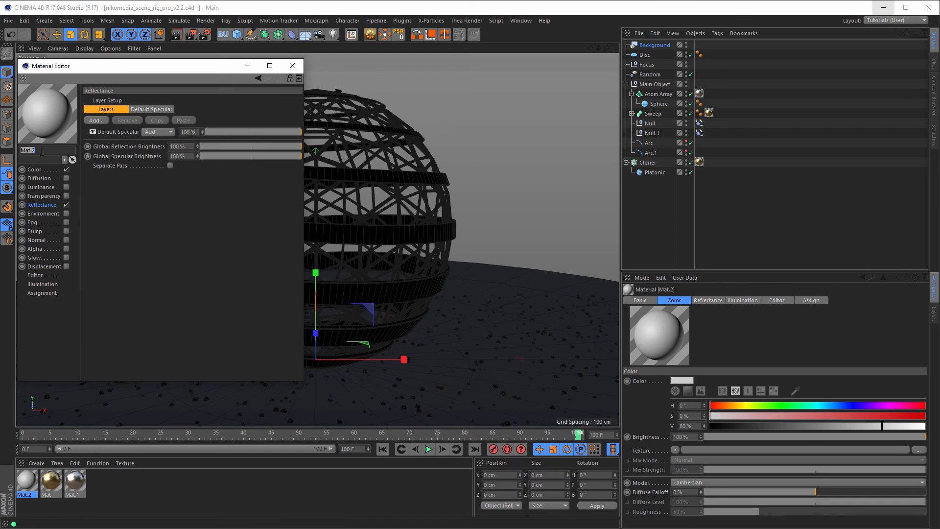
drag(42, 151, 14, 159)
text(BG)
click(67, 205)
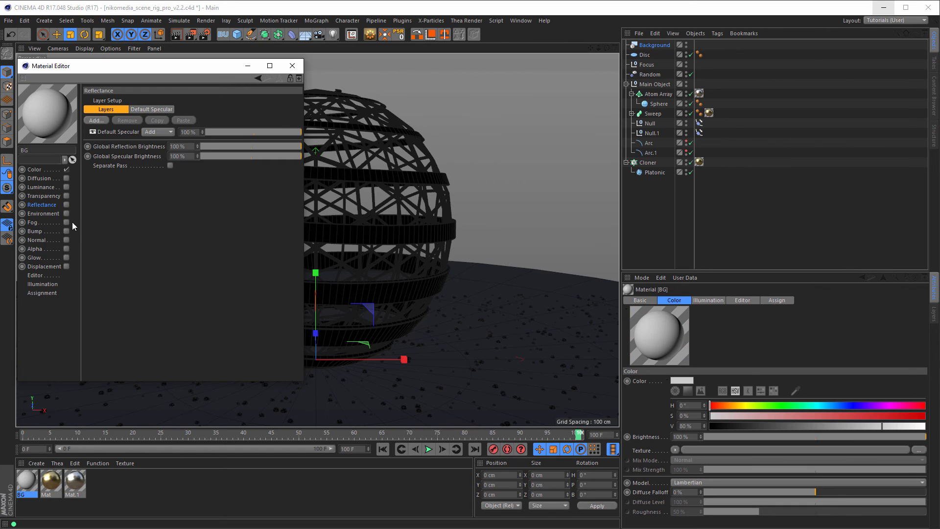
- Load a Gradient shader into the BG material's color texture, set its type to 2D - Circular and invert its knots
click(39, 170)
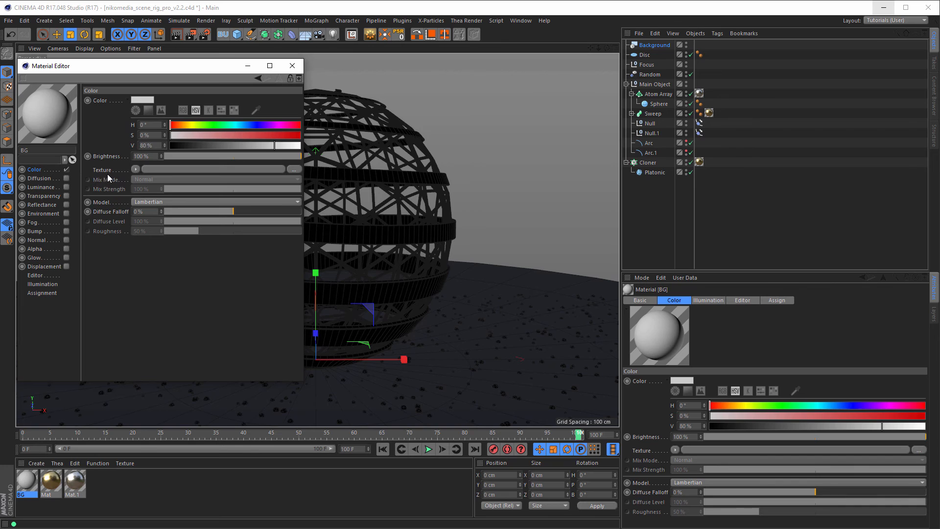
click(135, 170)
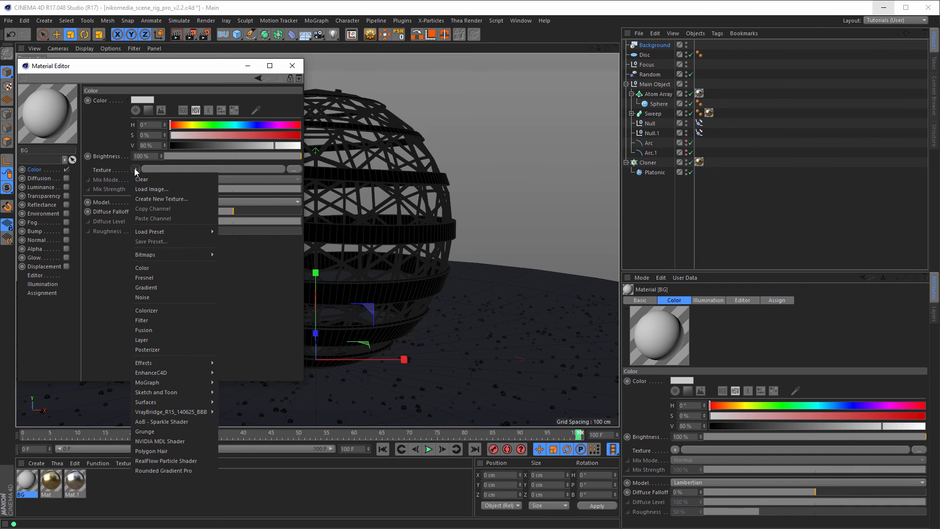
click(146, 289)
click(142, 196)
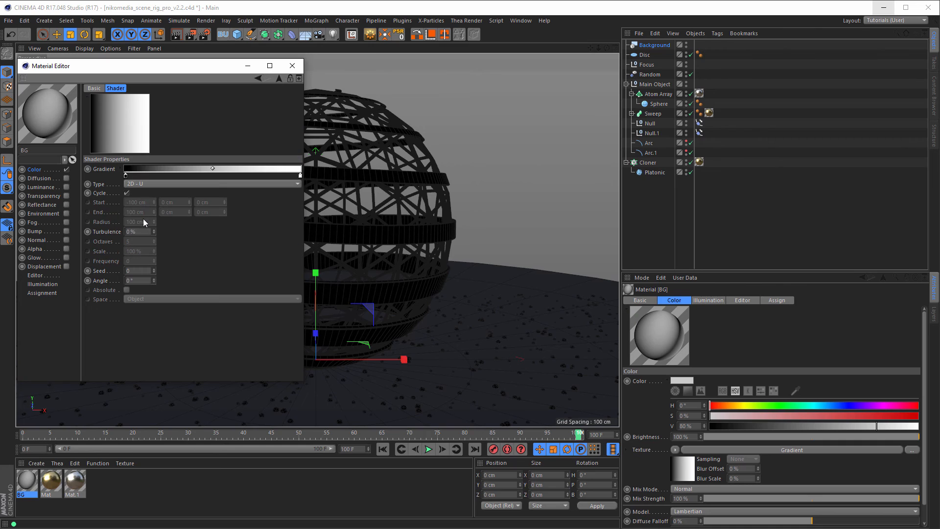
click(142, 184)
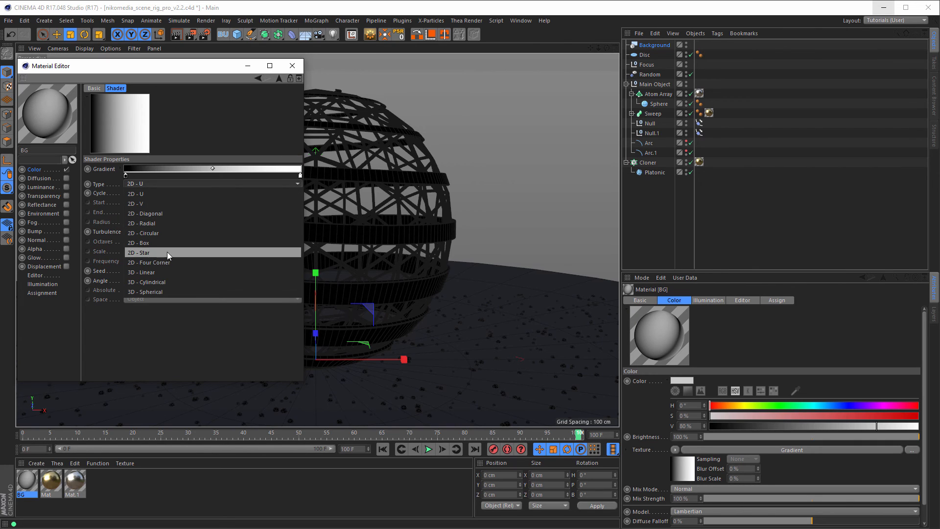
click(170, 235)
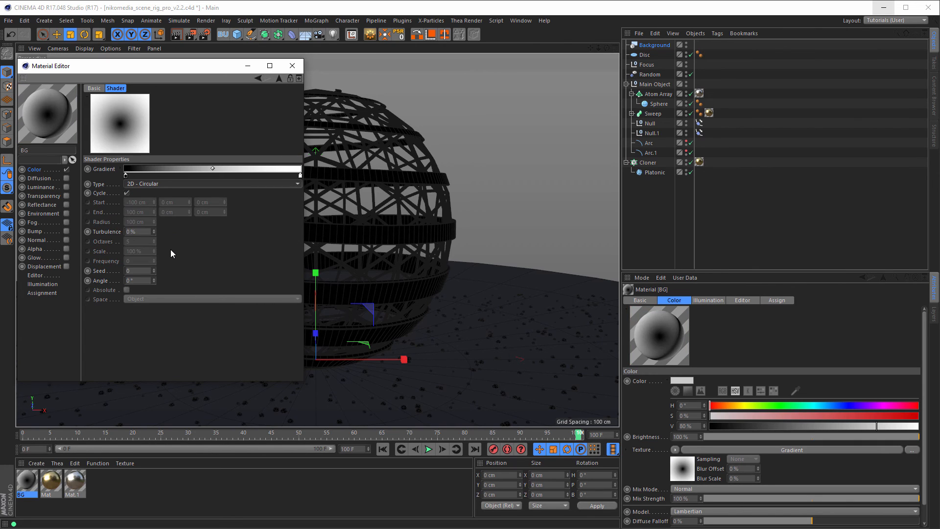
right_click(184, 171)
click(224, 175)
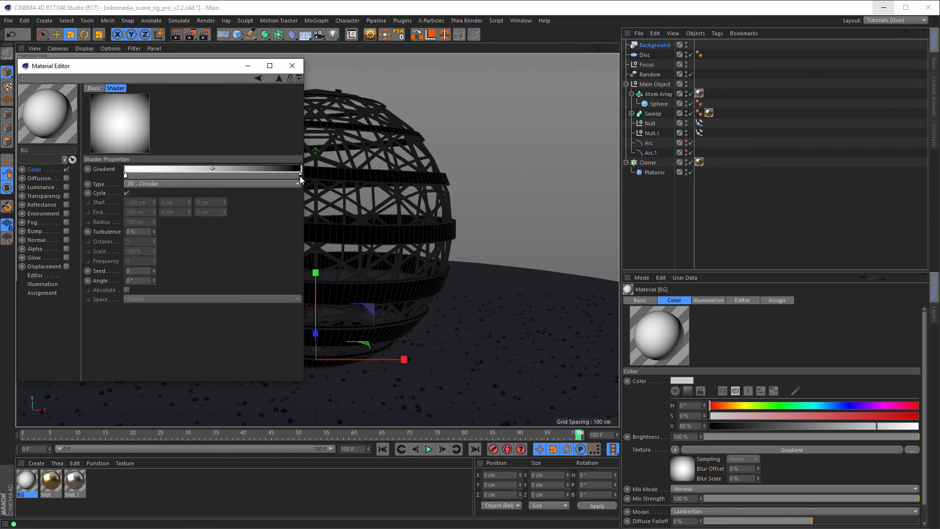
- Recolor the white starting knot of the BG gradient to a saturated teal
double_click(125, 176)
click(148, 180)
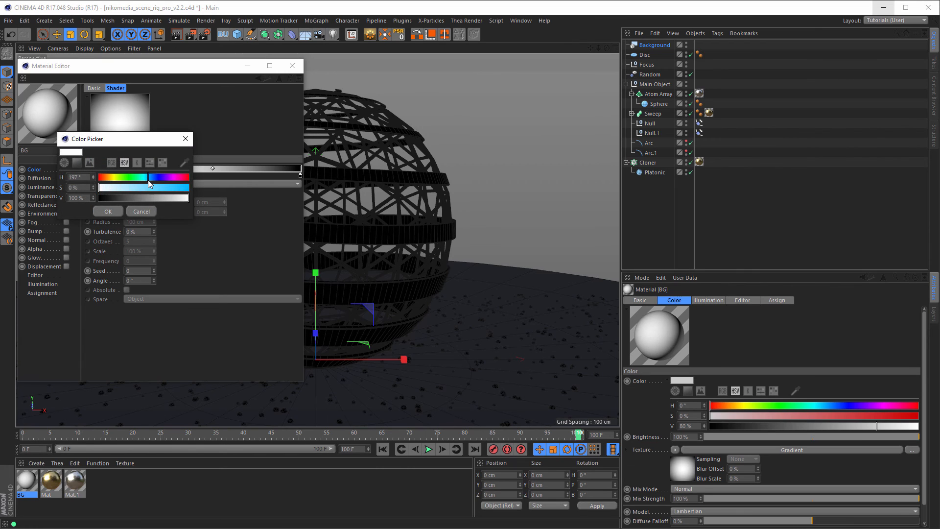
mouse_move(148, 180)
mouse_down()
mouse_move(189, 187)
mouse_move(160, 203)
mouse_up()
click(108, 211)
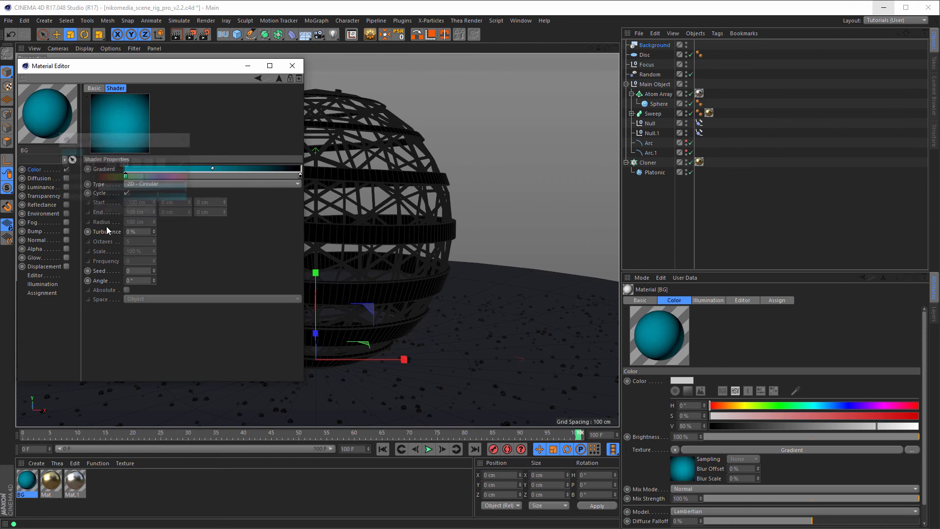
- Replace the gradient's black end knot with a copy of the teal knot darkened to H 187°, S 100%, V 38%
drag(300, 175, 288, 240)
drag(129, 177, 307, 196)
double_click(299, 175)
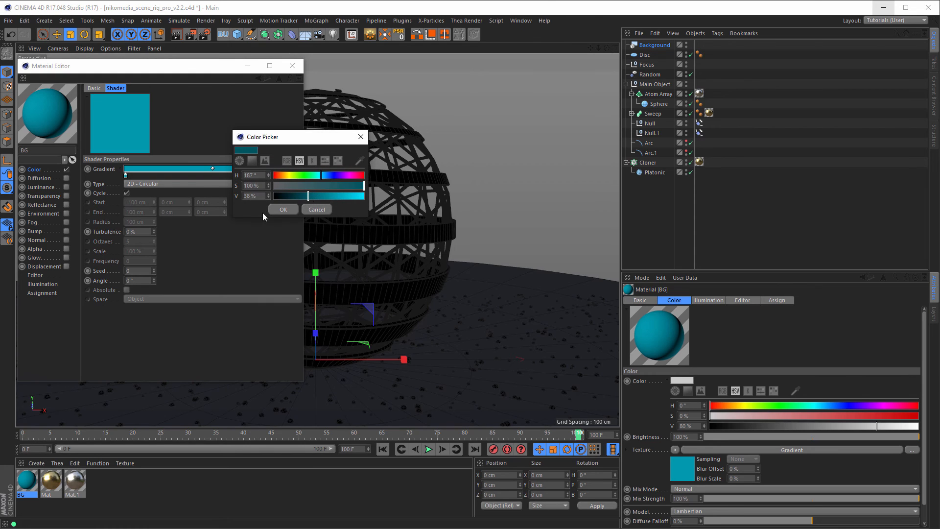
click(283, 209)
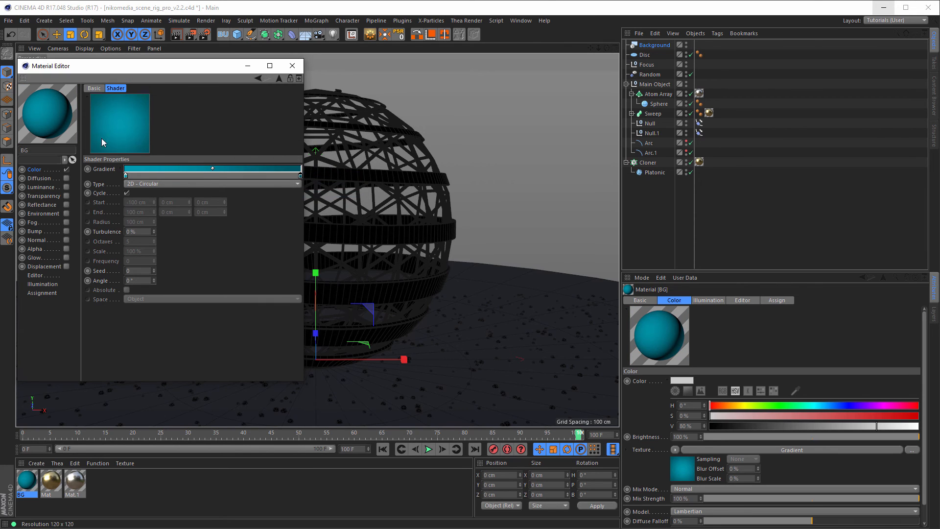
- Close the material editor, apply the BG material to the Background object and copy its texture tag to the Disc
click(292, 66)
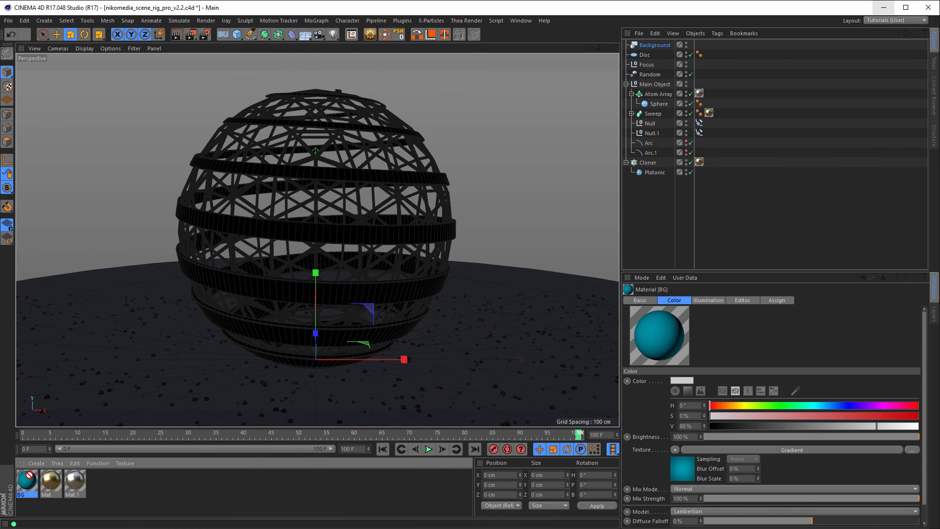
drag(27, 484, 659, 44)
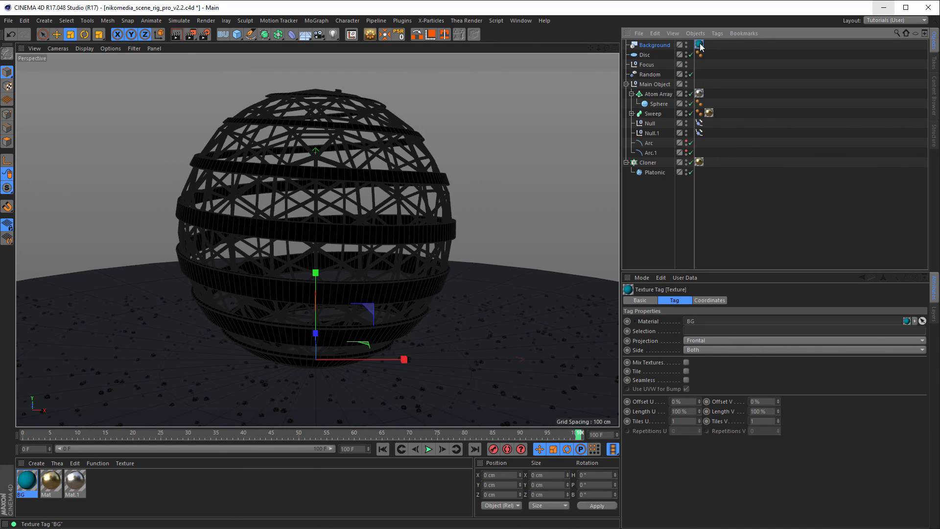
ctrl+drag(700, 43, 709, 53)
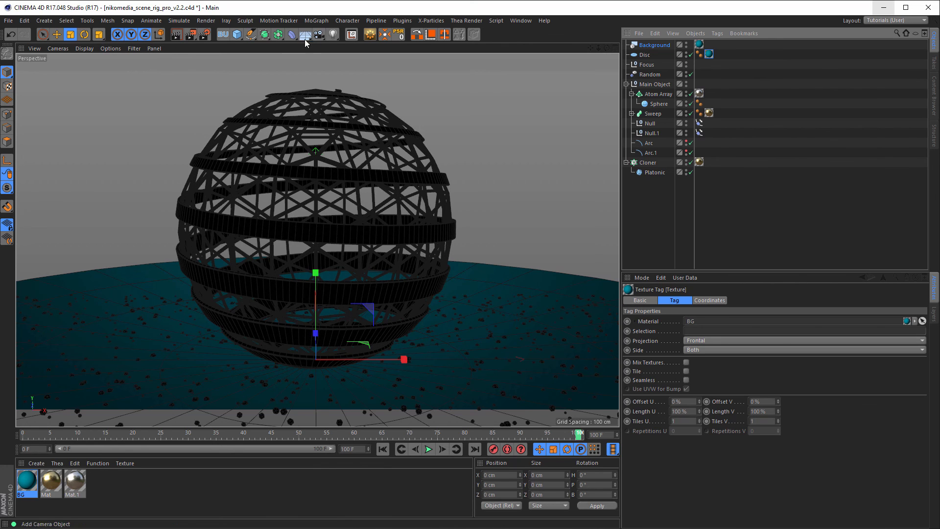
- Activate the Low render setting preset and render a preview of the perspective view
click(205, 34)
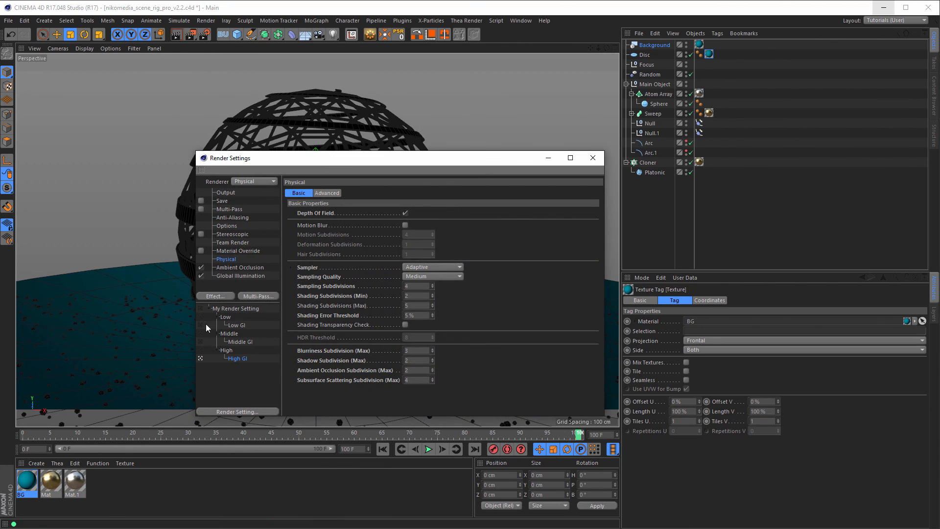
click(201, 317)
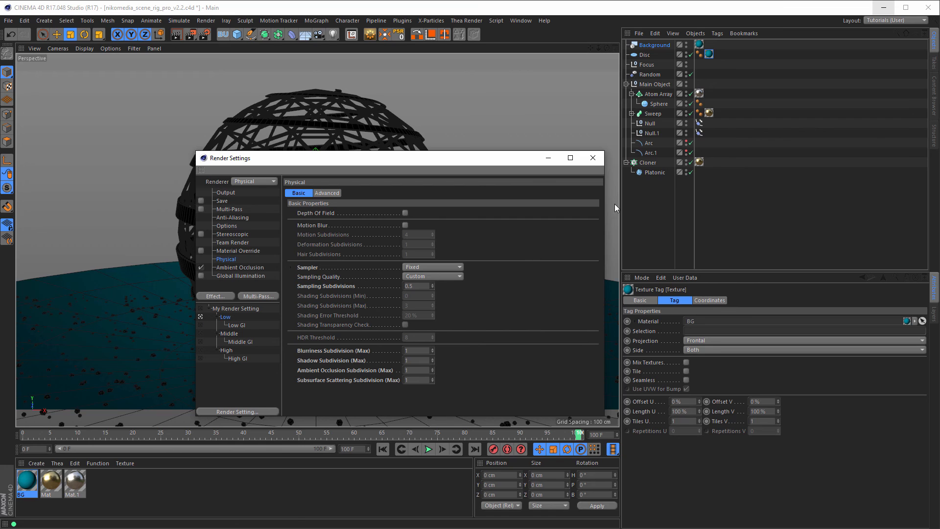
click(592, 158)
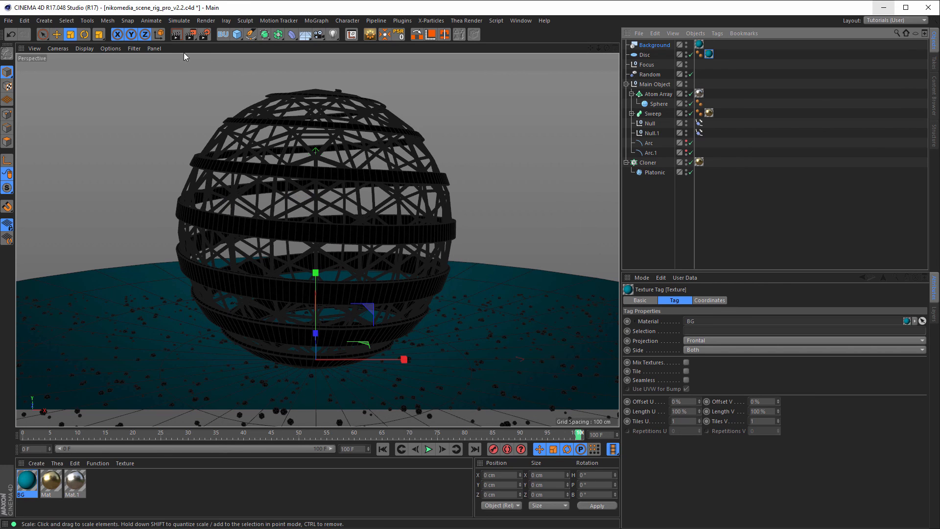
click(176, 35)
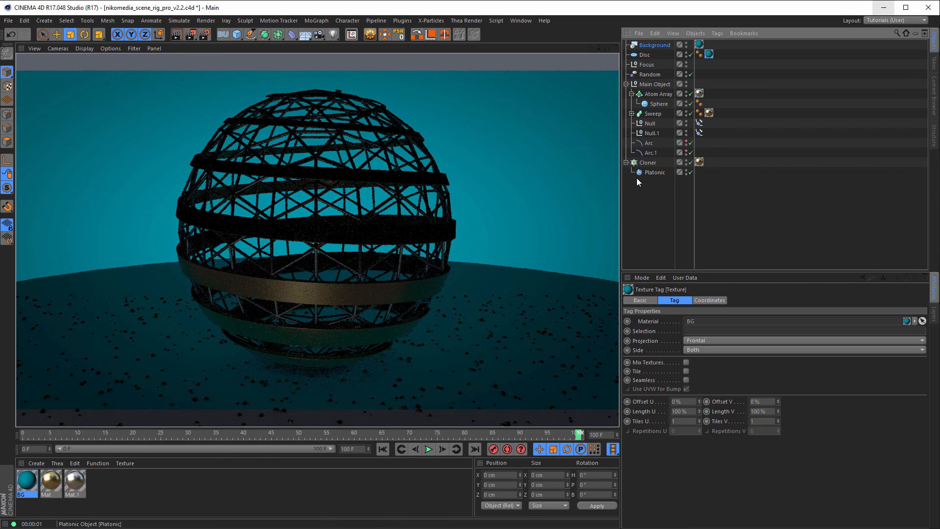
- Hide the Main Object group in both the editor and the renderer, and render the view again
click(686, 82)
click(686, 83)
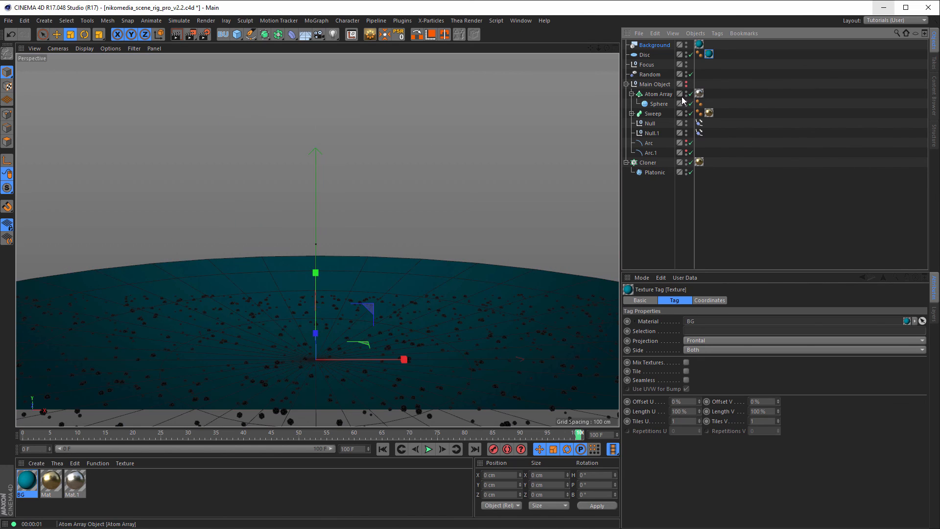
key(ctrl+r)
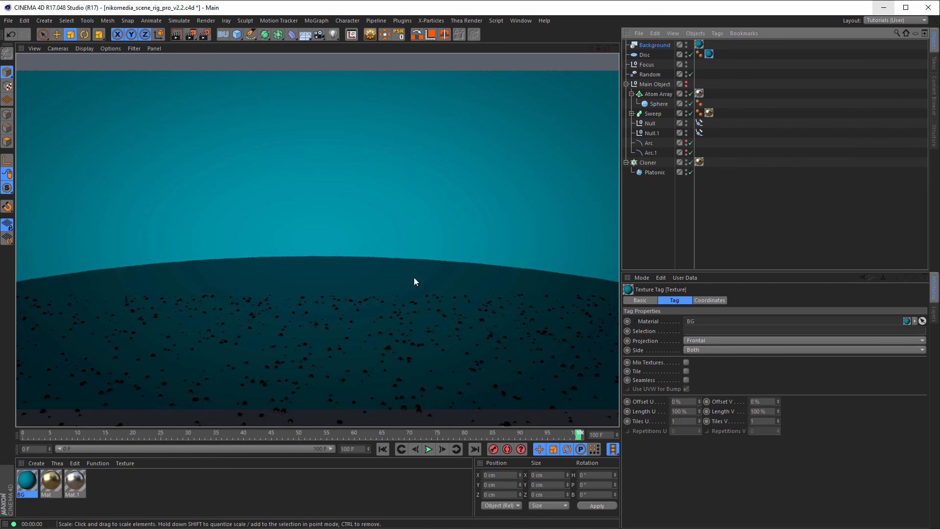
- Add a Compositing tag to the Disc with Compositing Background enabled and render the view
click(645, 56)
right_click(645, 56)
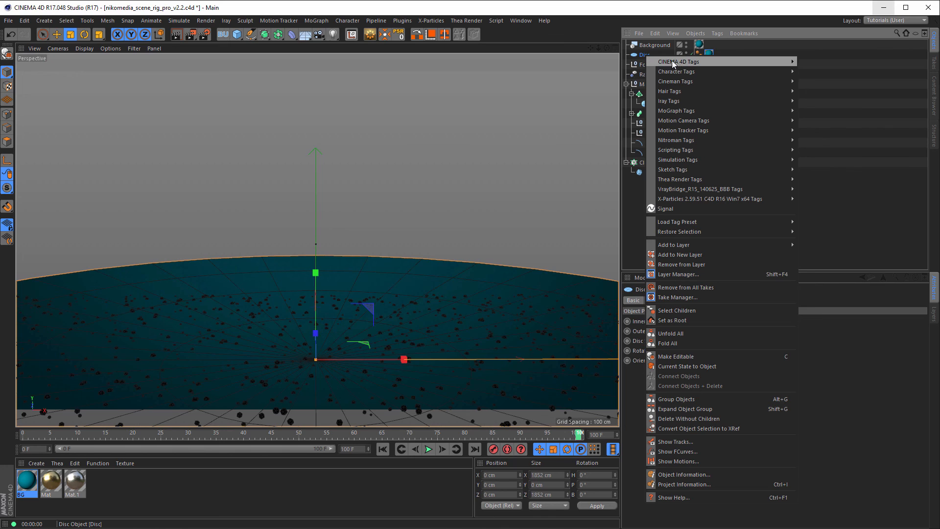
mouse_move(671, 61)
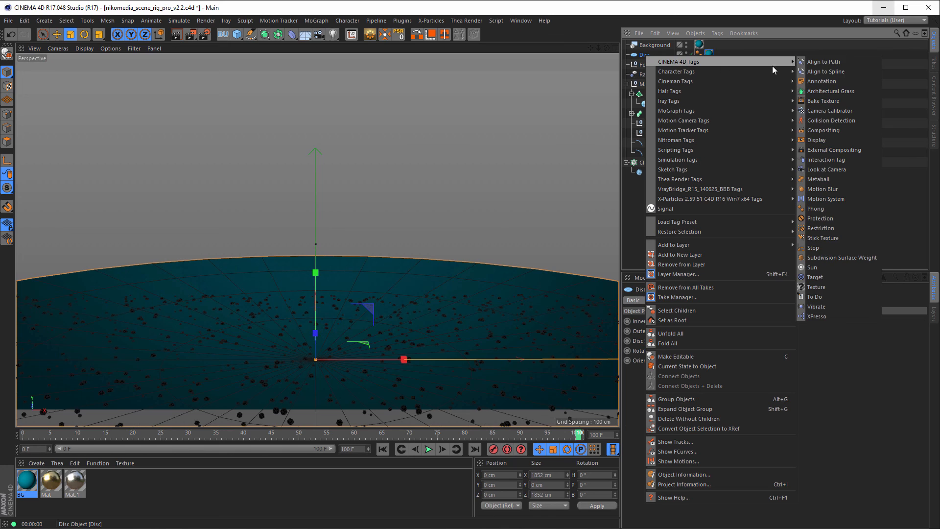
click(819, 131)
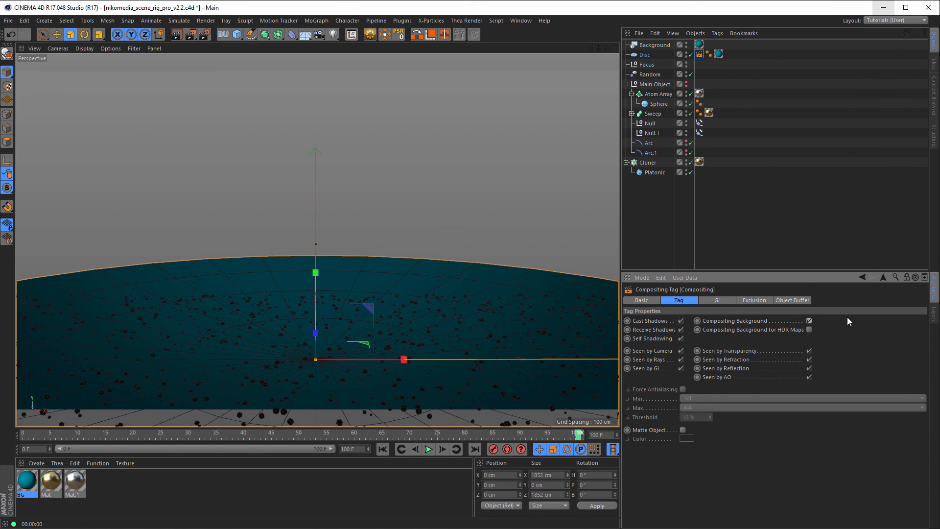
key(ctrl+r)
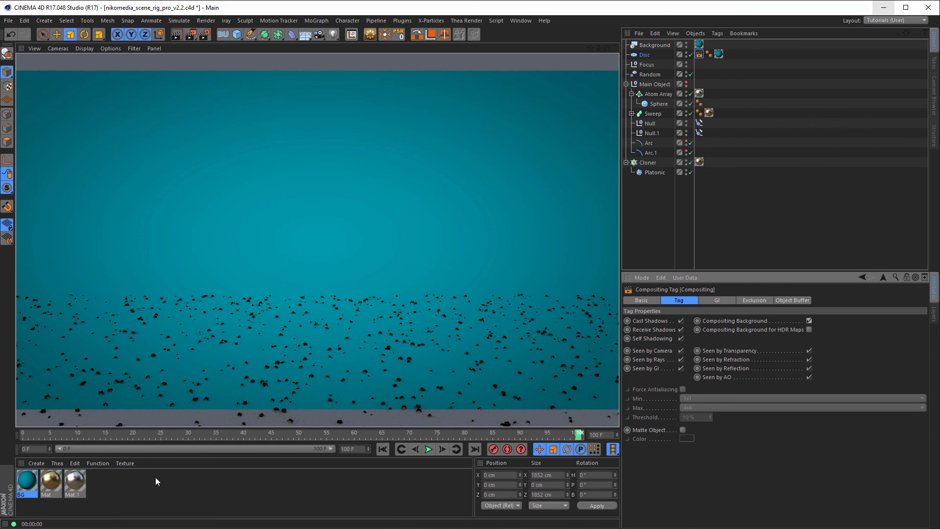
- Create a new material named HDRI with Color and Reflectance disabled and only the Luminance channel enabled
double_click(122, 483)
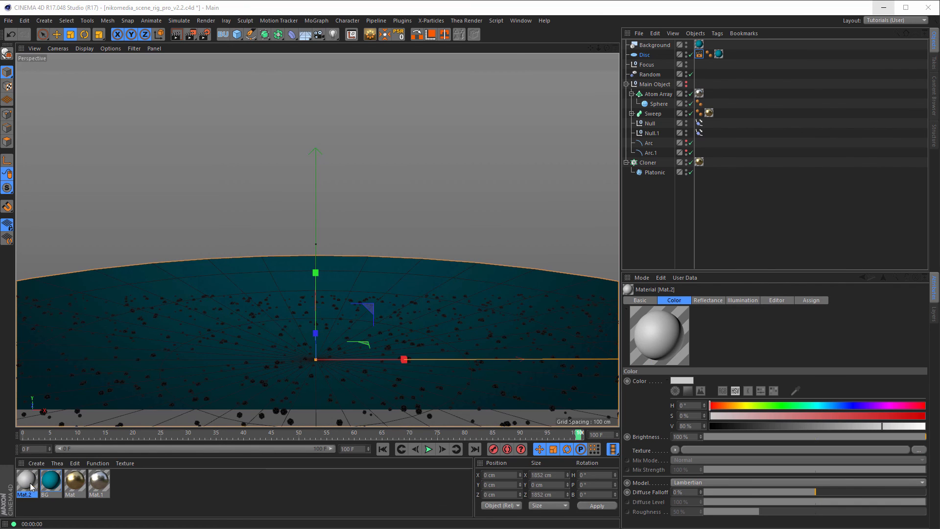
double_click(29, 484)
text(HDRI)
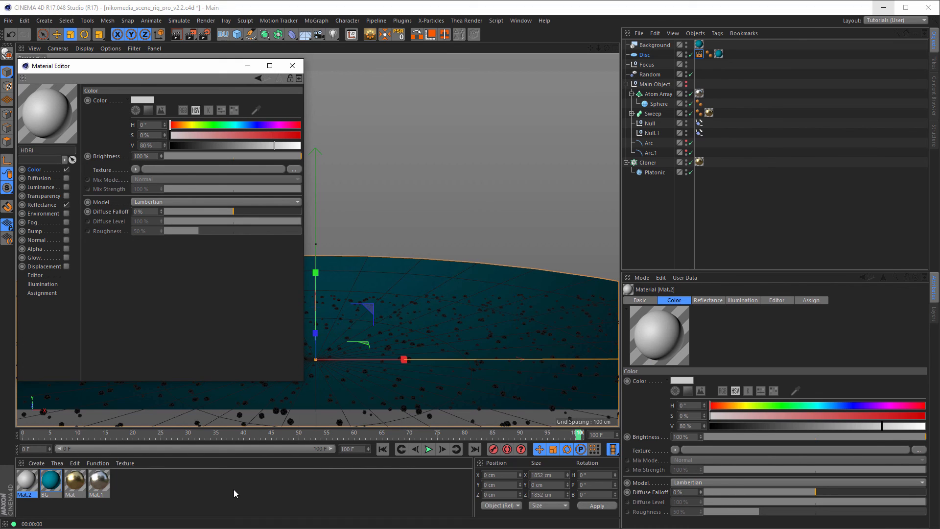
click(66, 204)
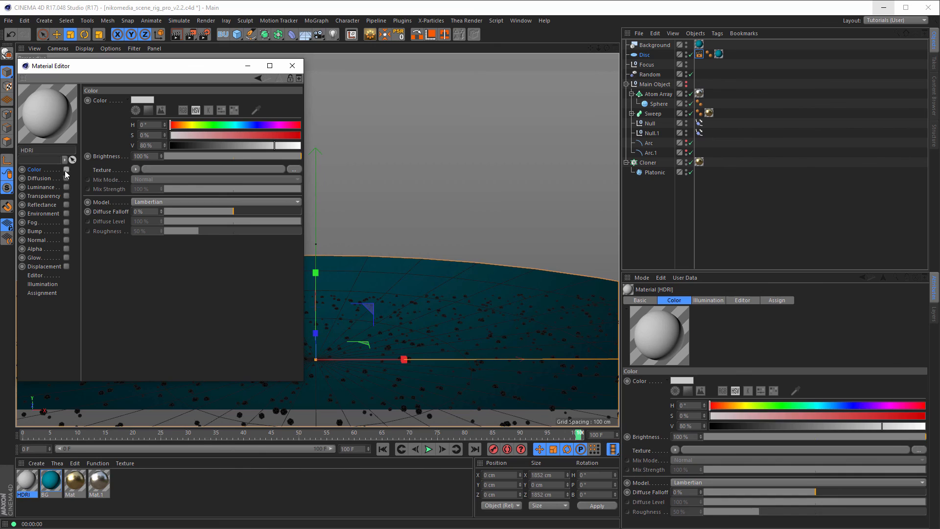
click(66, 170)
click(51, 187)
click(67, 187)
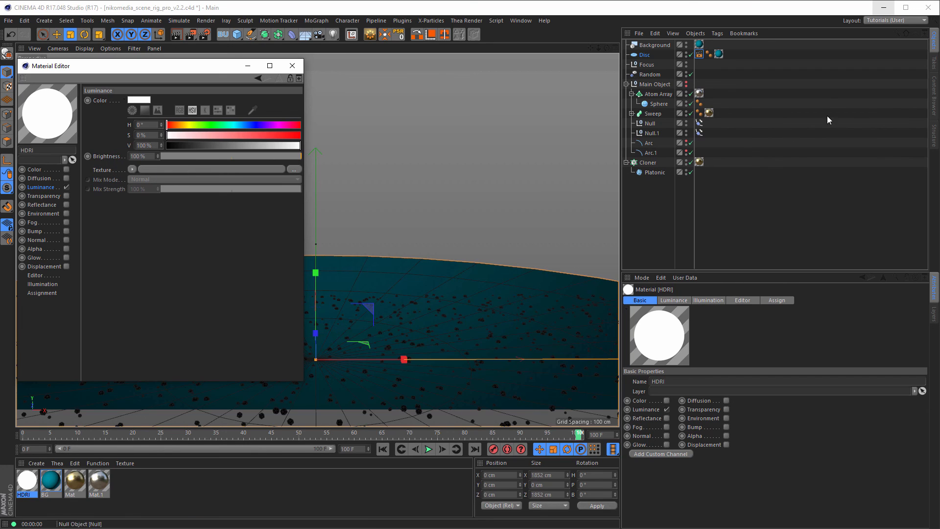
- Load 07_Ref.hdr from the content library as the HDRI material's luminance texture and close the material editor
click(933, 96)
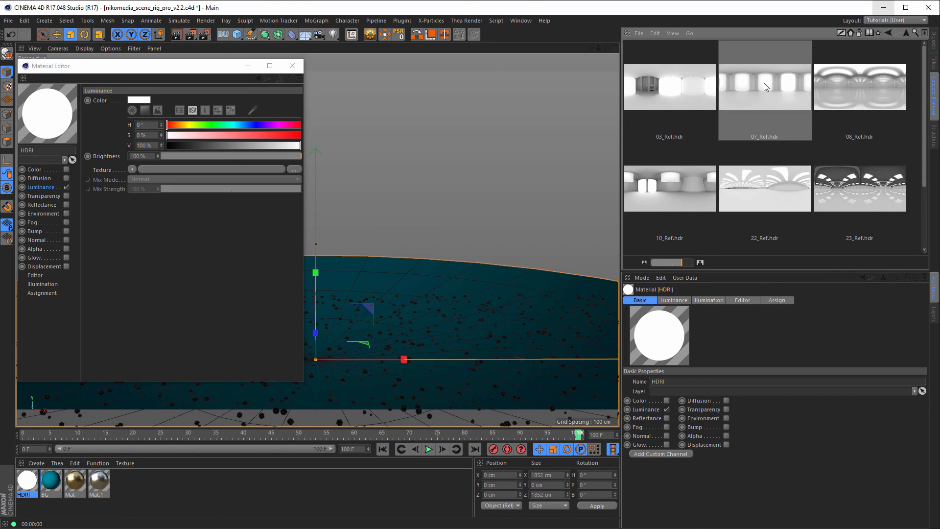
drag(767, 87, 150, 174)
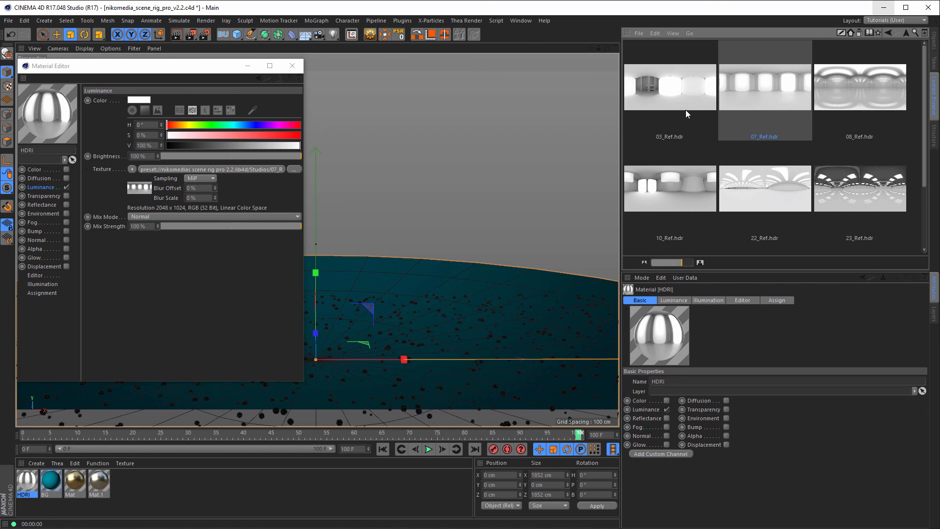
click(933, 40)
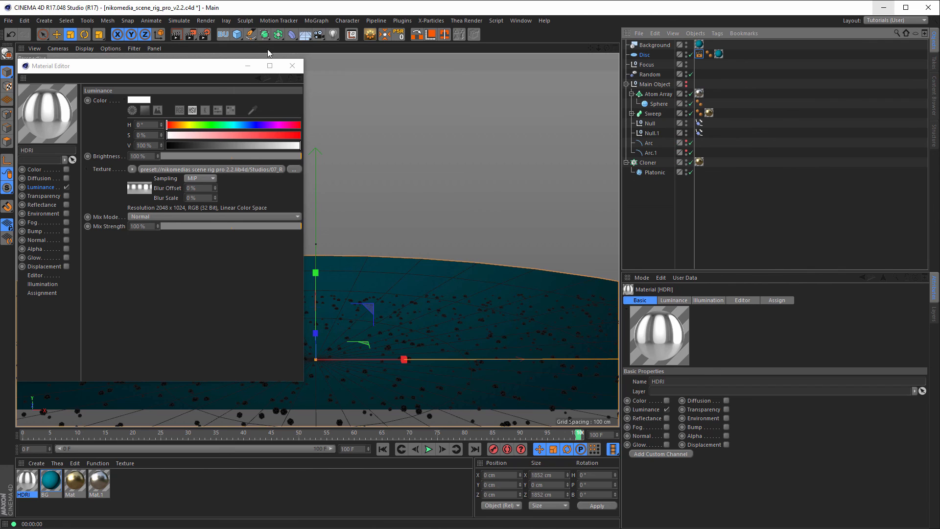
click(292, 67)
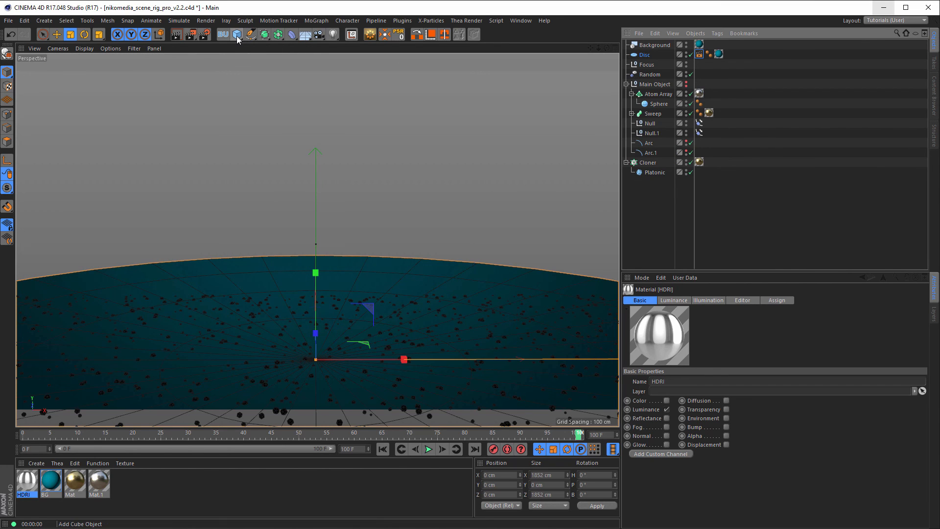
- Add a Sky object to the scene and apply the HDRI material to it
click(306, 33)
click(363, 73)
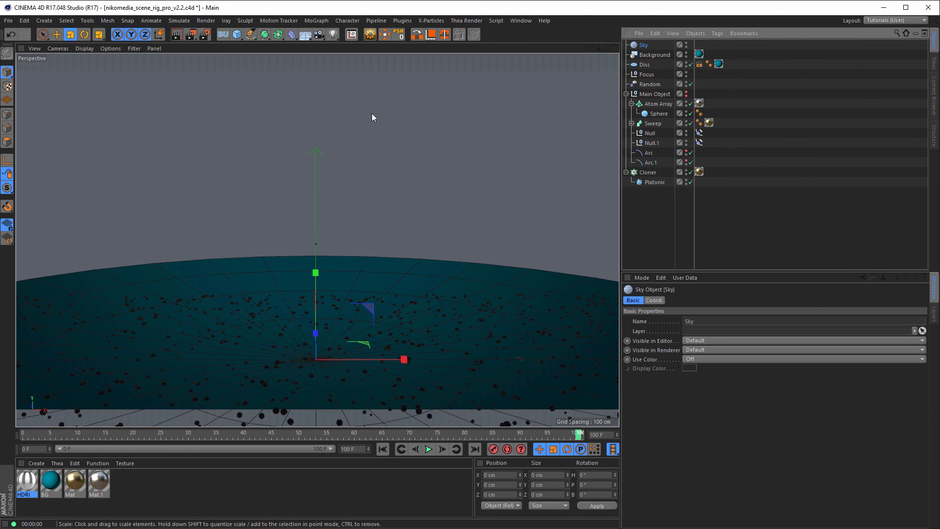
drag(28, 483, 645, 47)
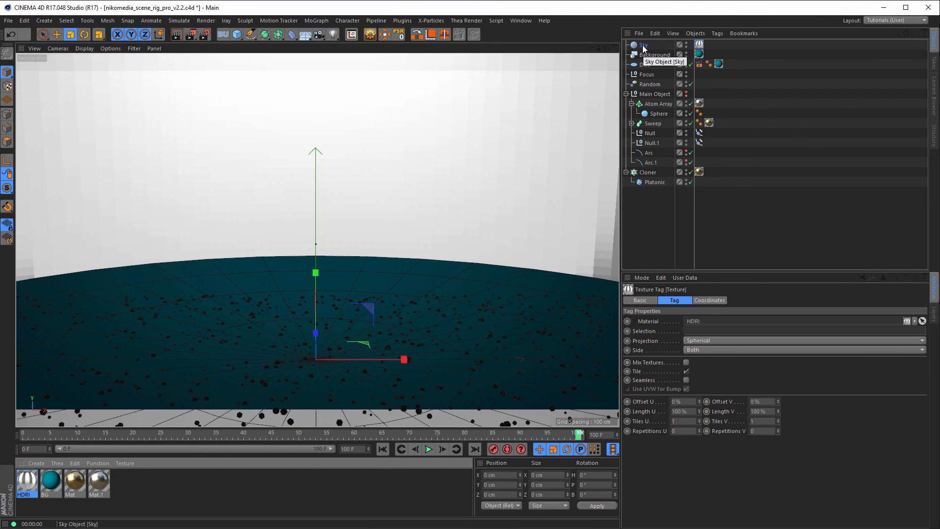
- Add a Compositing tag to the Sky object and turn off Seen by Camera
click(644, 45)
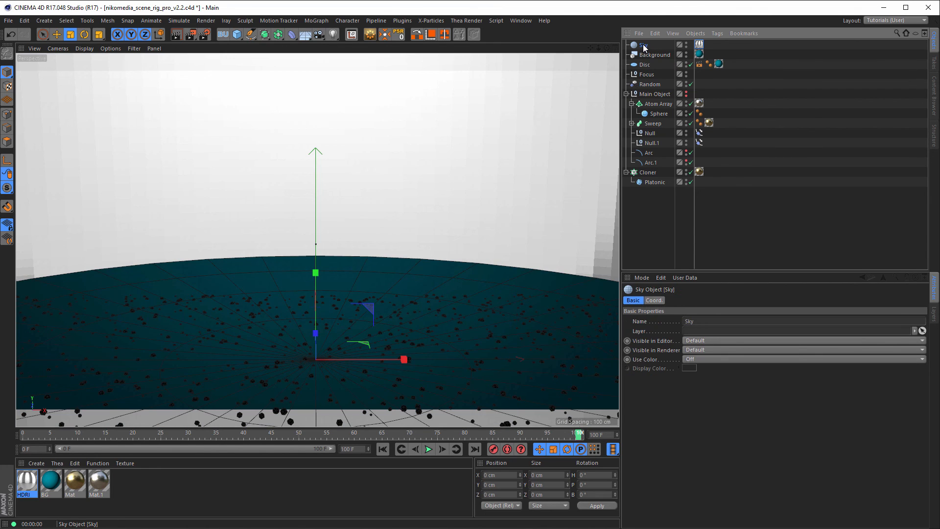
right_click(644, 46)
mouse_move(725, 51)
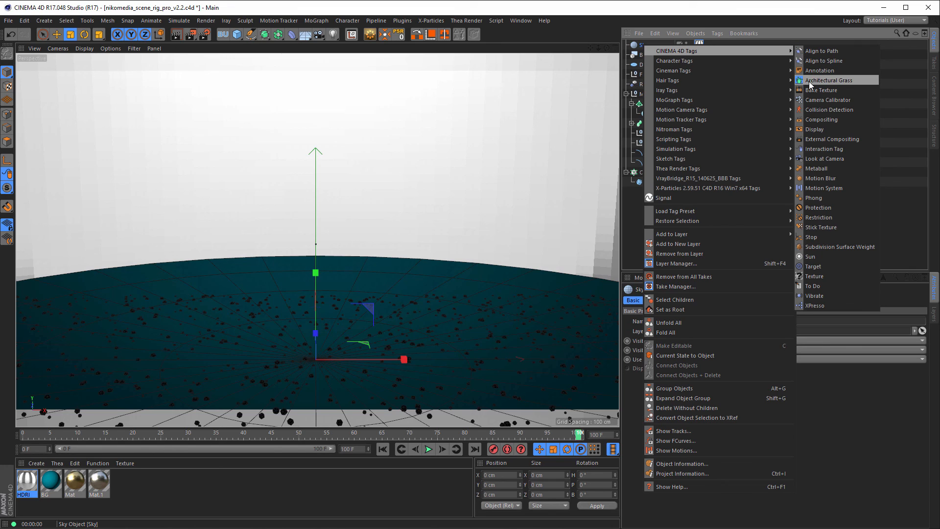
click(822, 119)
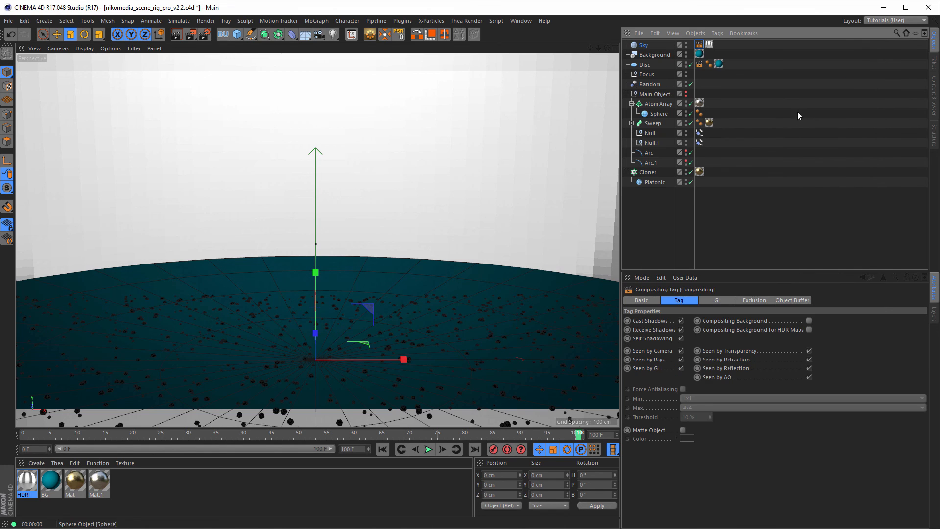
click(681, 350)
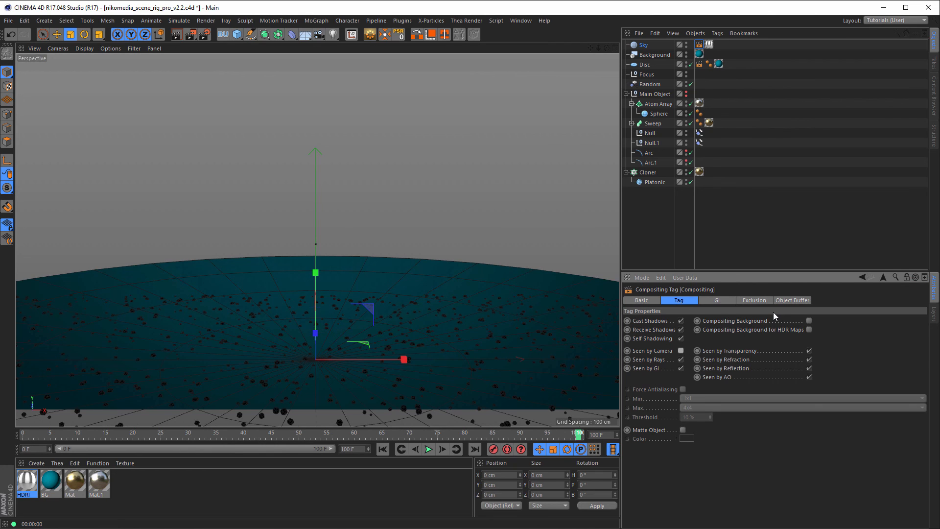
- Render the view, make the Main Object group visible again and render once more
key(ctrl+r)
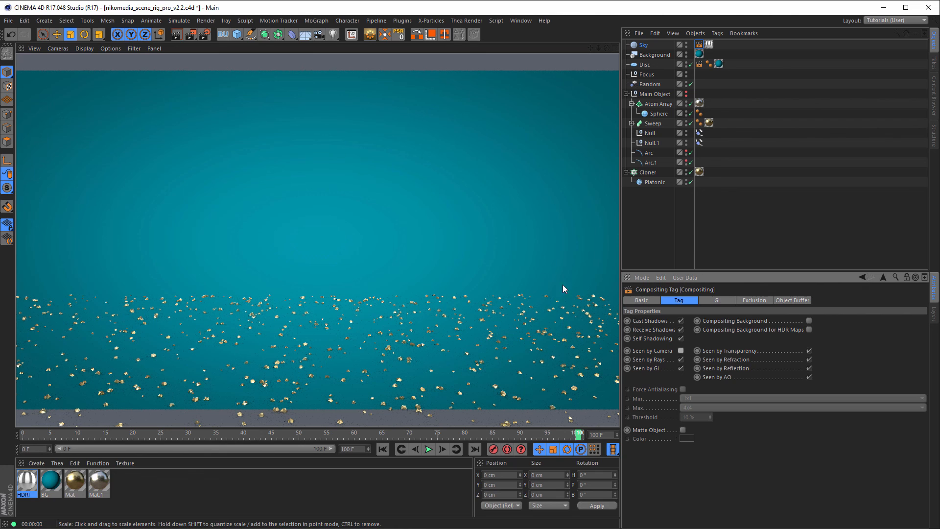
alt+click(687, 92)
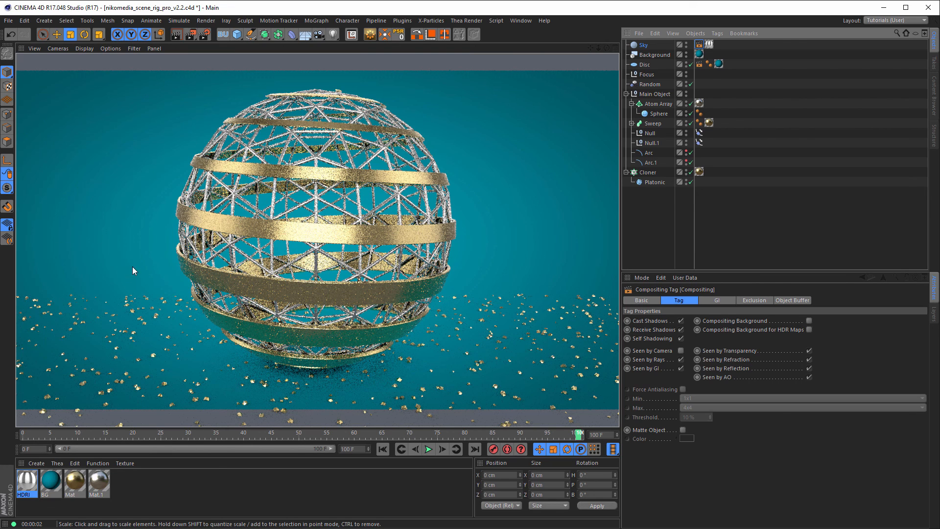
- Wrap the gradient in the BG material's Color channel in a Filter shader
double_click(51, 481)
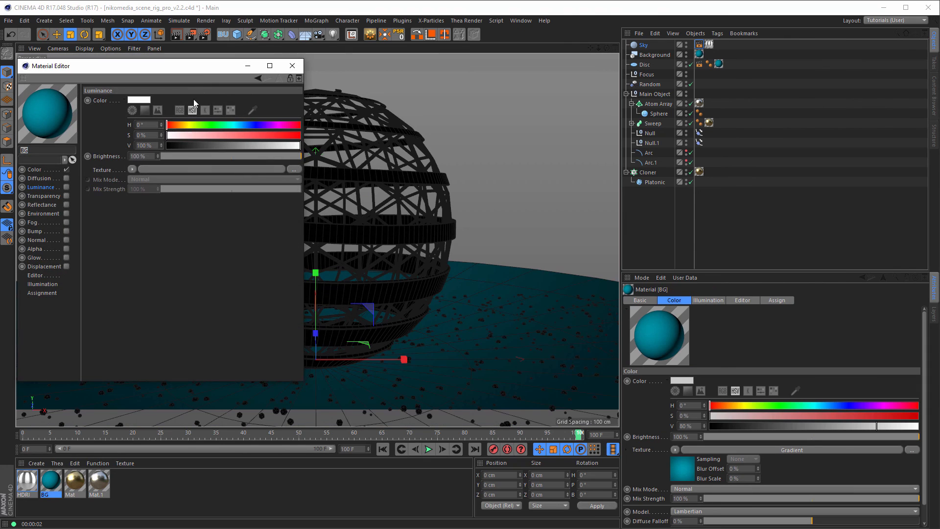
drag(199, 66, 634, 124)
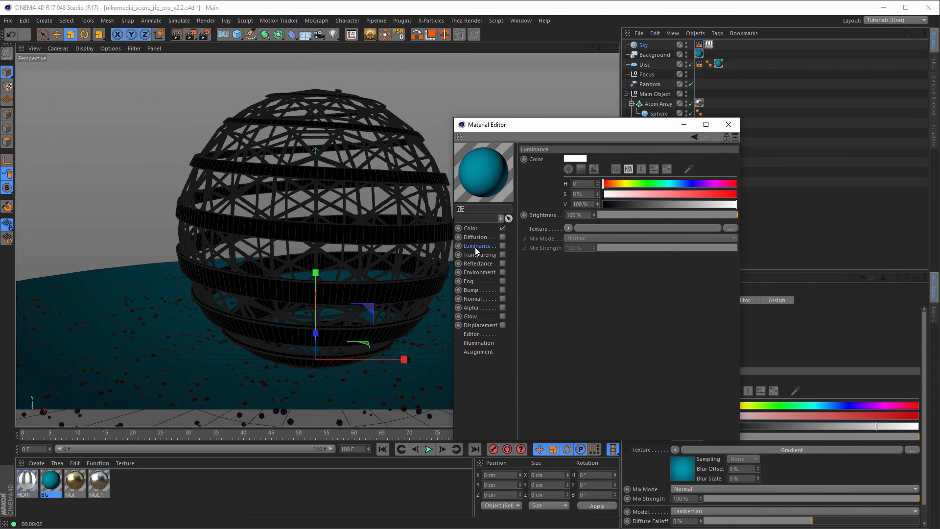
click(480, 229)
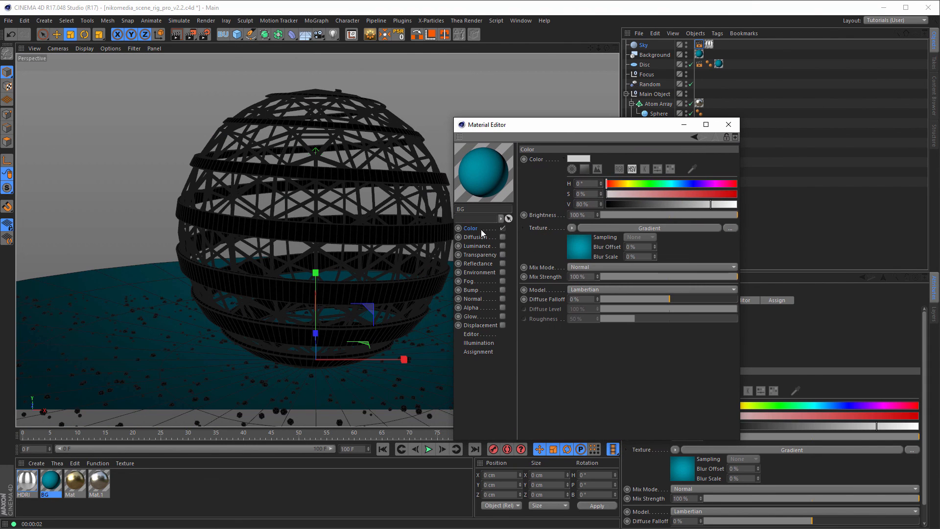
click(574, 247)
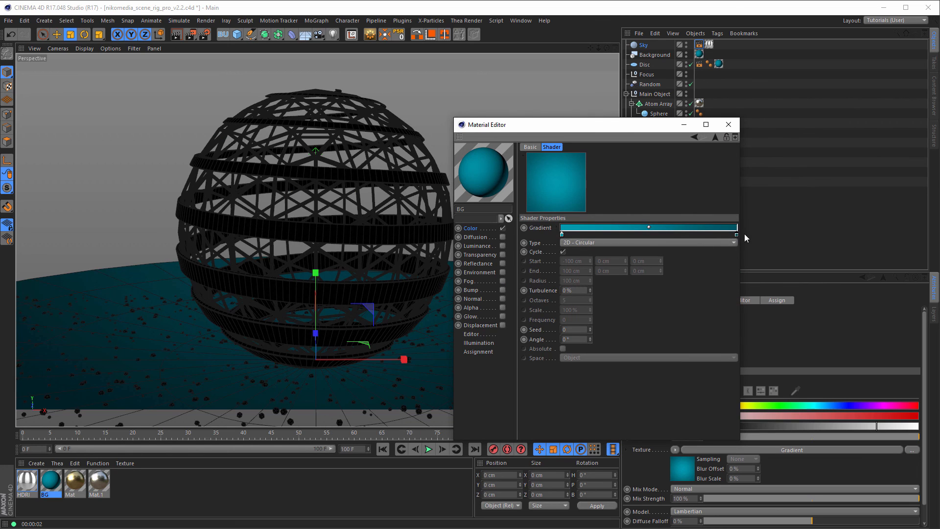
click(716, 138)
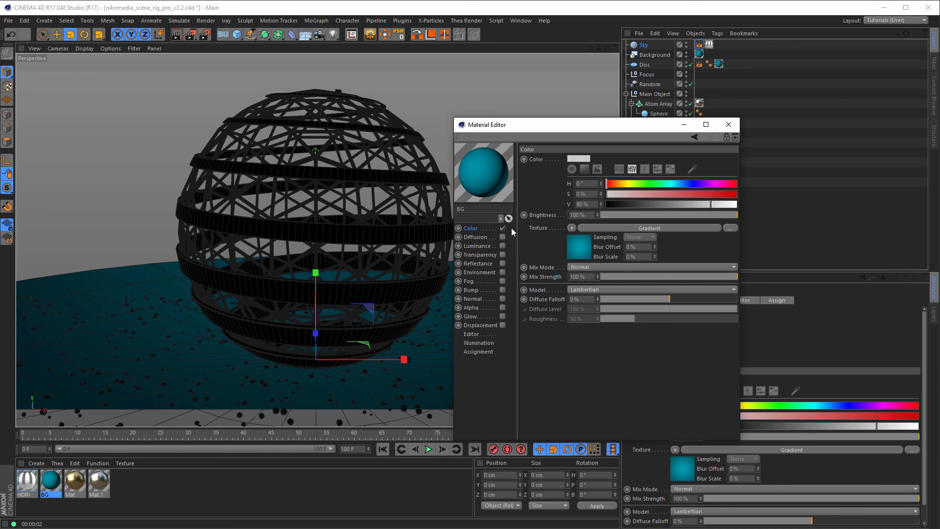
click(571, 228)
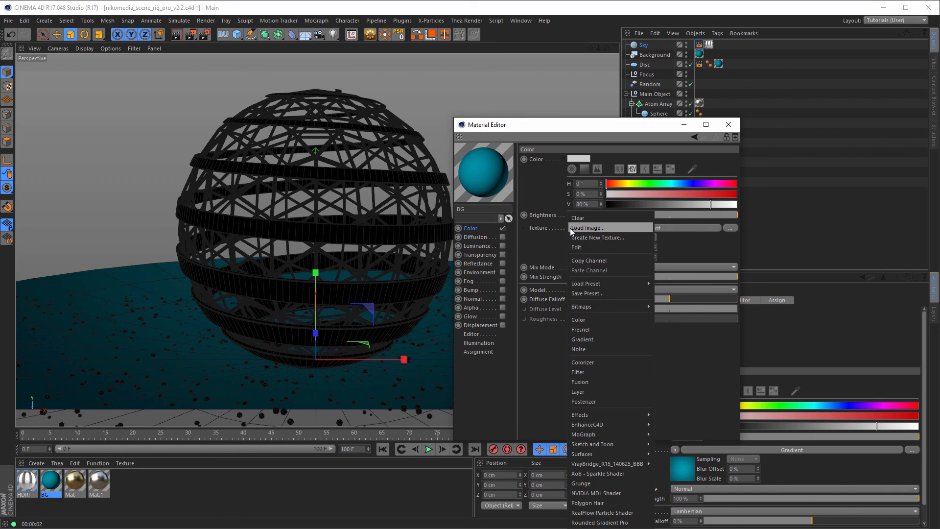
click(588, 373)
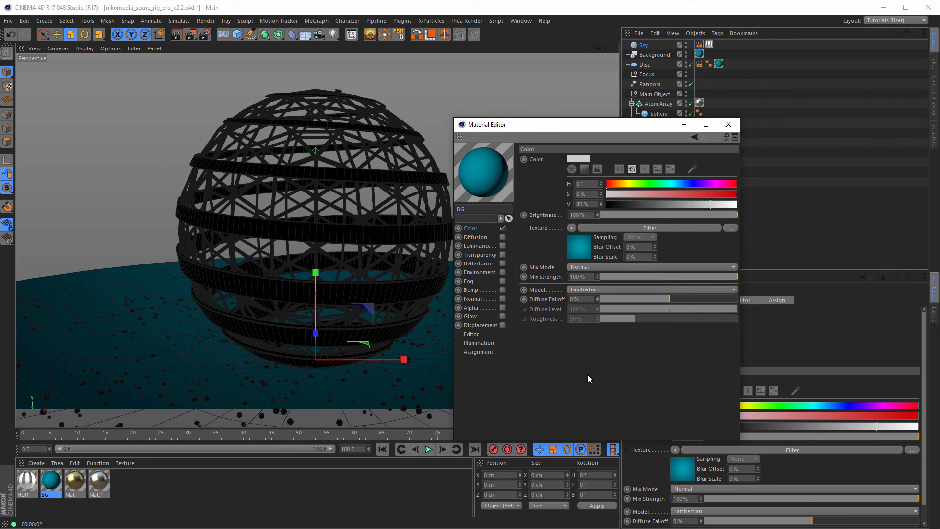
- Set the Filter shader's Lightness to -73%, render the view and close the material editor
click(582, 252)
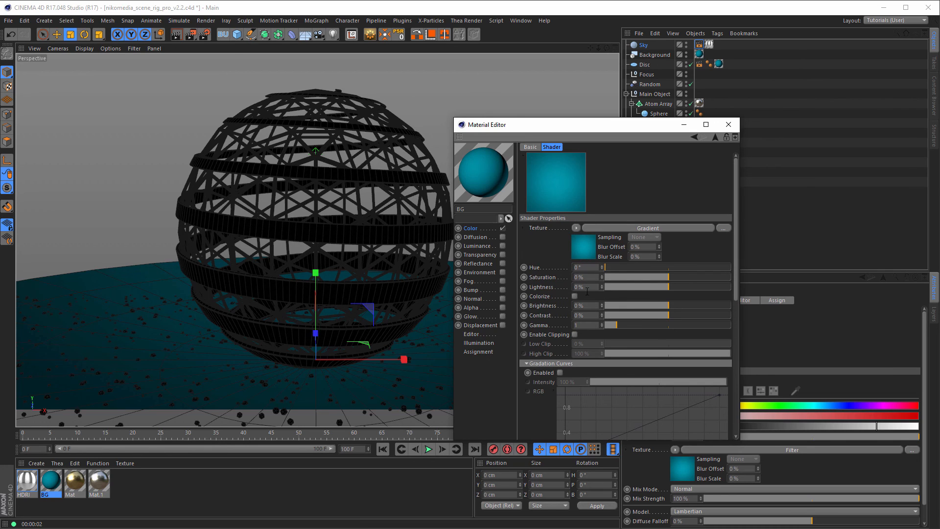
drag(669, 287, 622, 289)
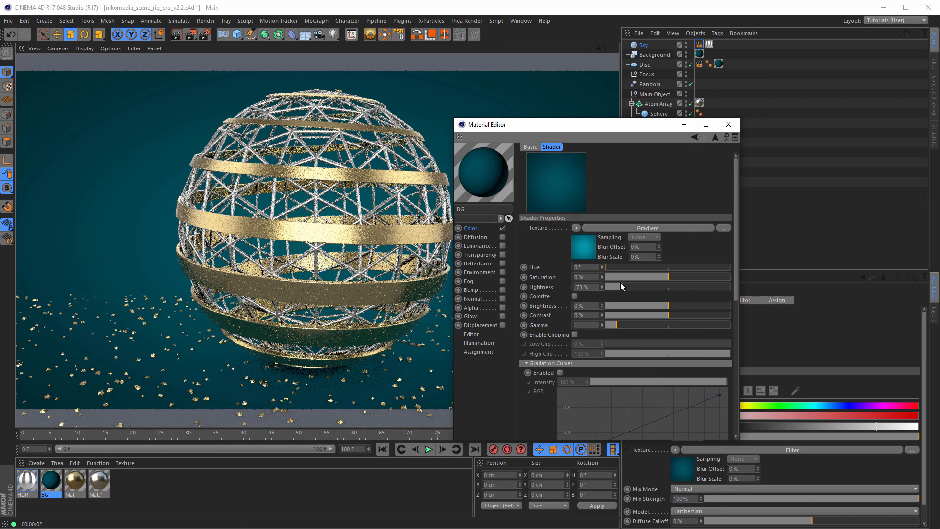
click(732, 126)
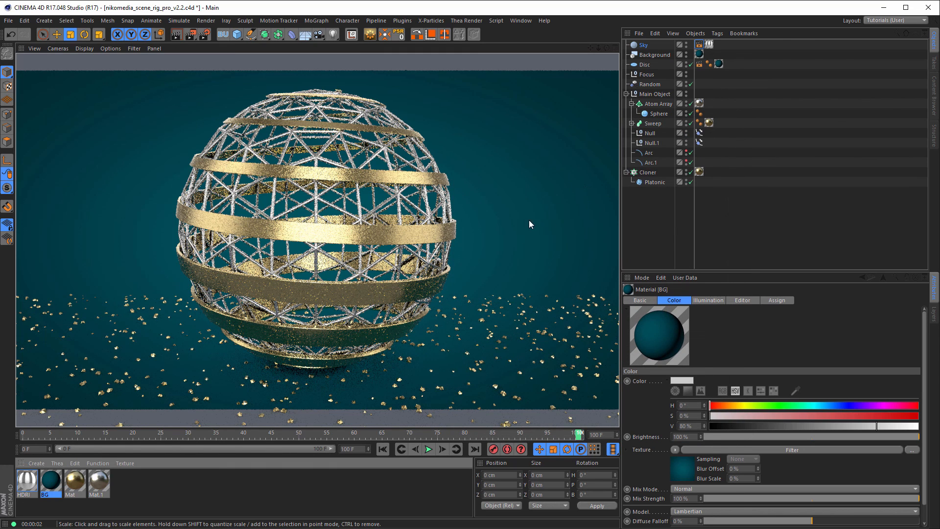